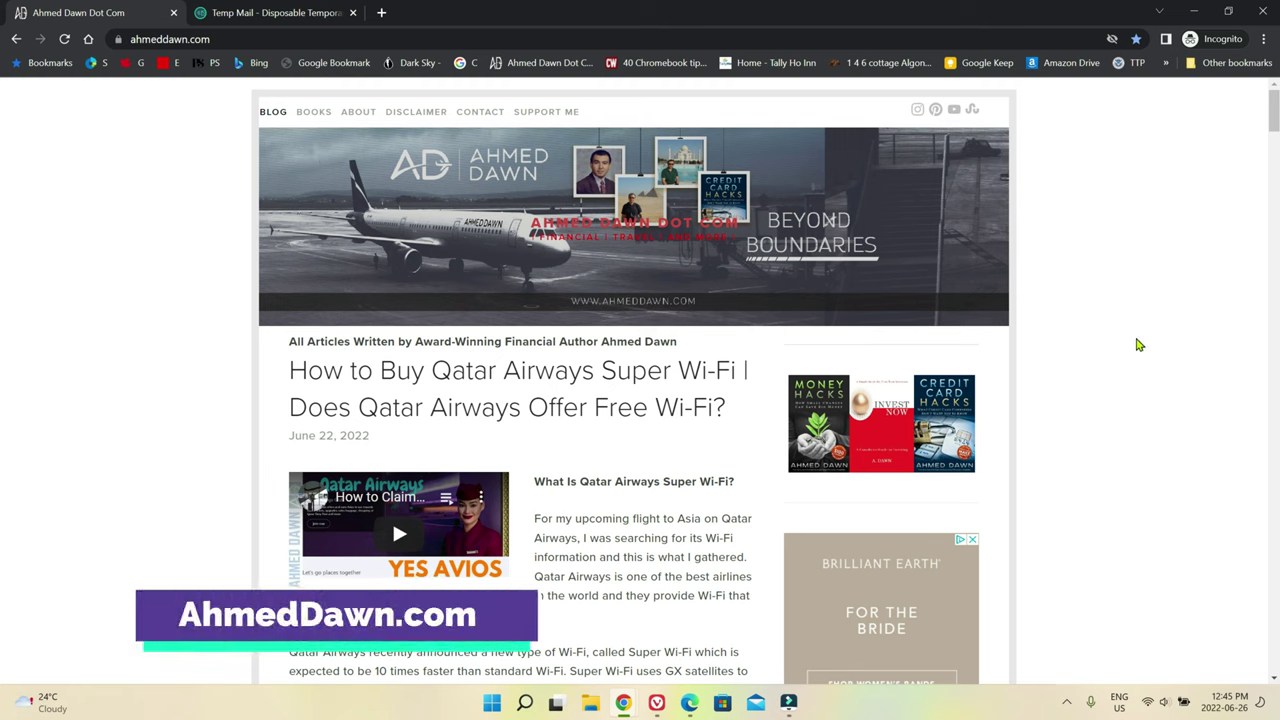
Go to gmail.com from the Chrome address bar, replacing the blog page.
left_click(246, 39)
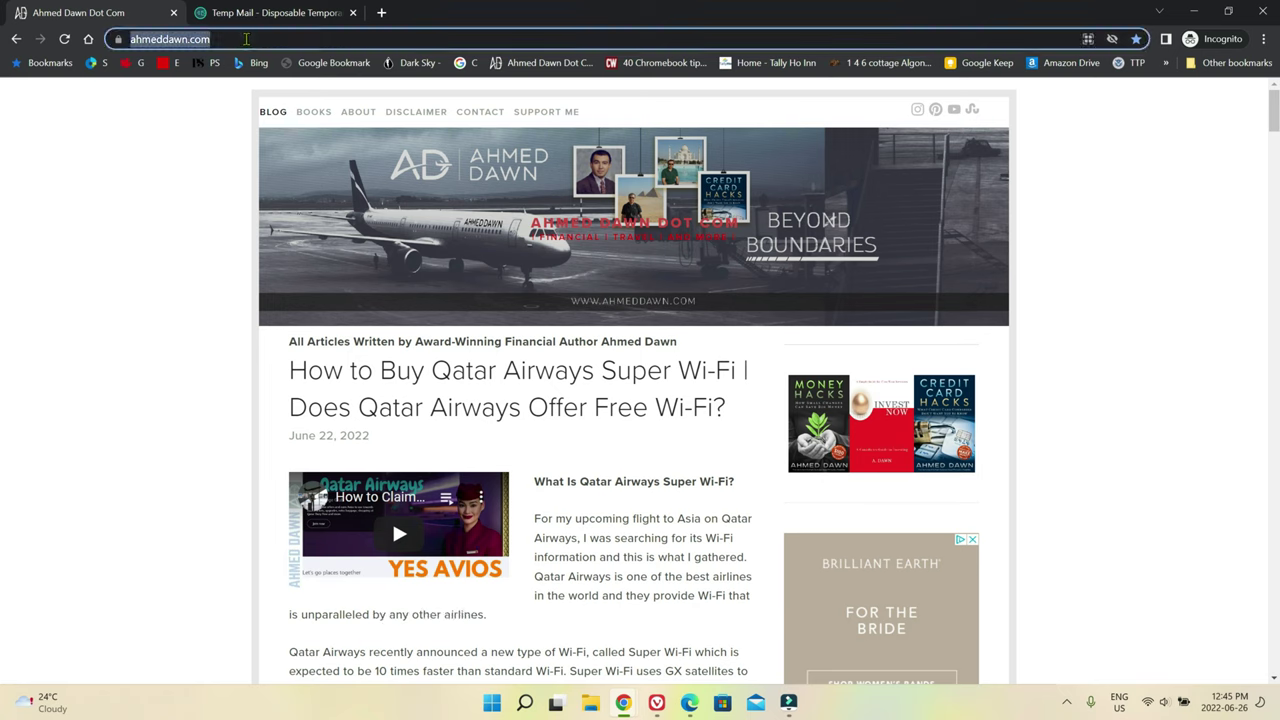
type("gmail")
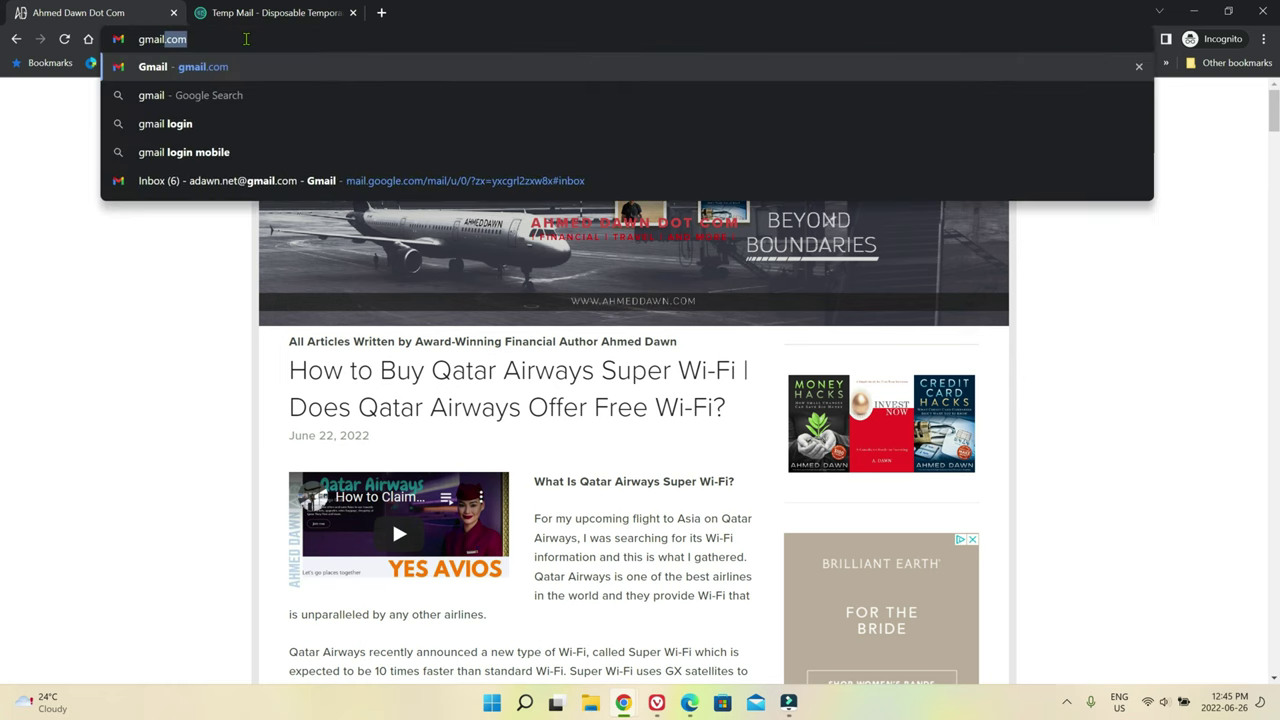
key("Return")
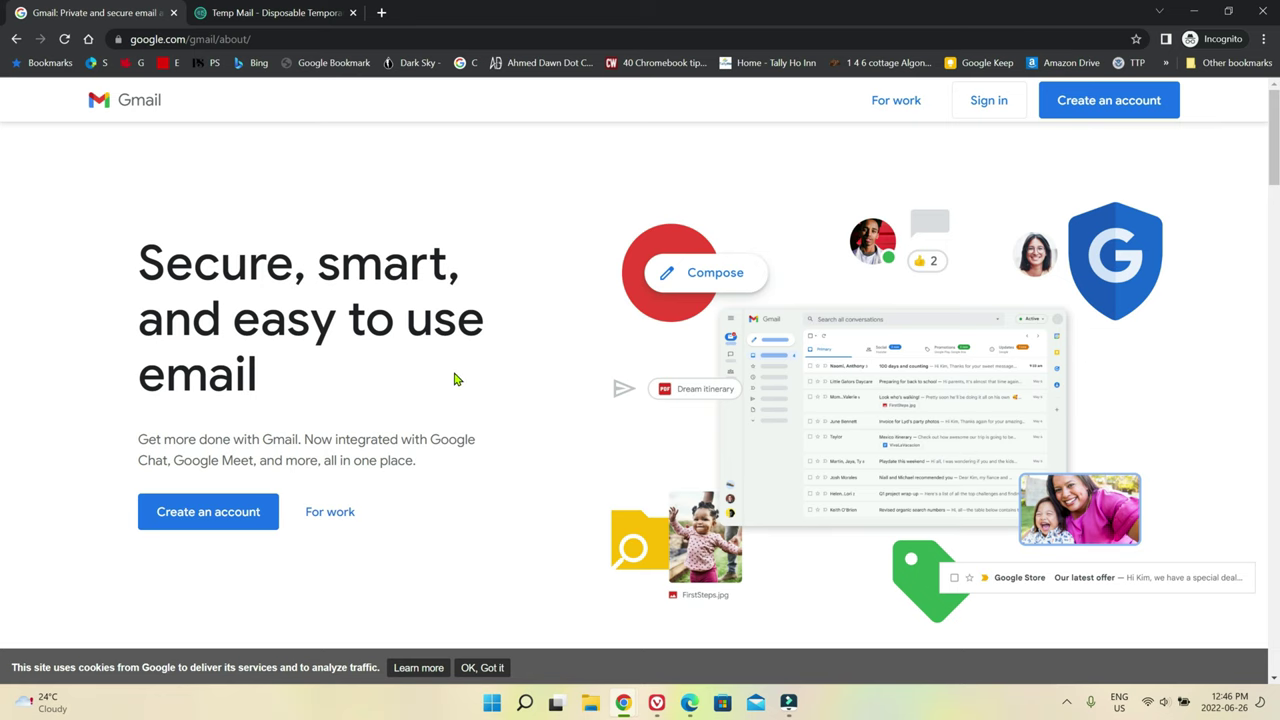
Scroll through the Gmail about page and back to the top, then accept the cookie notice.
scroll(454, 379, "down", 5)
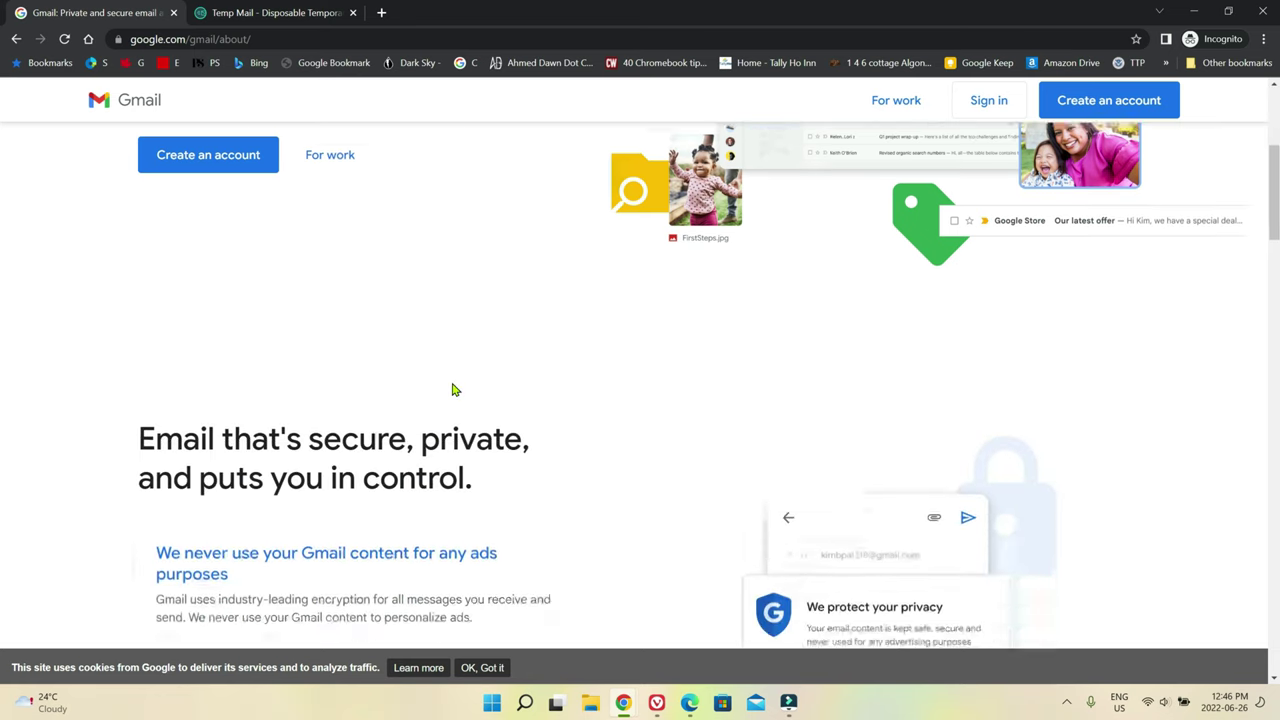
scroll(540, 432, "down", 2)
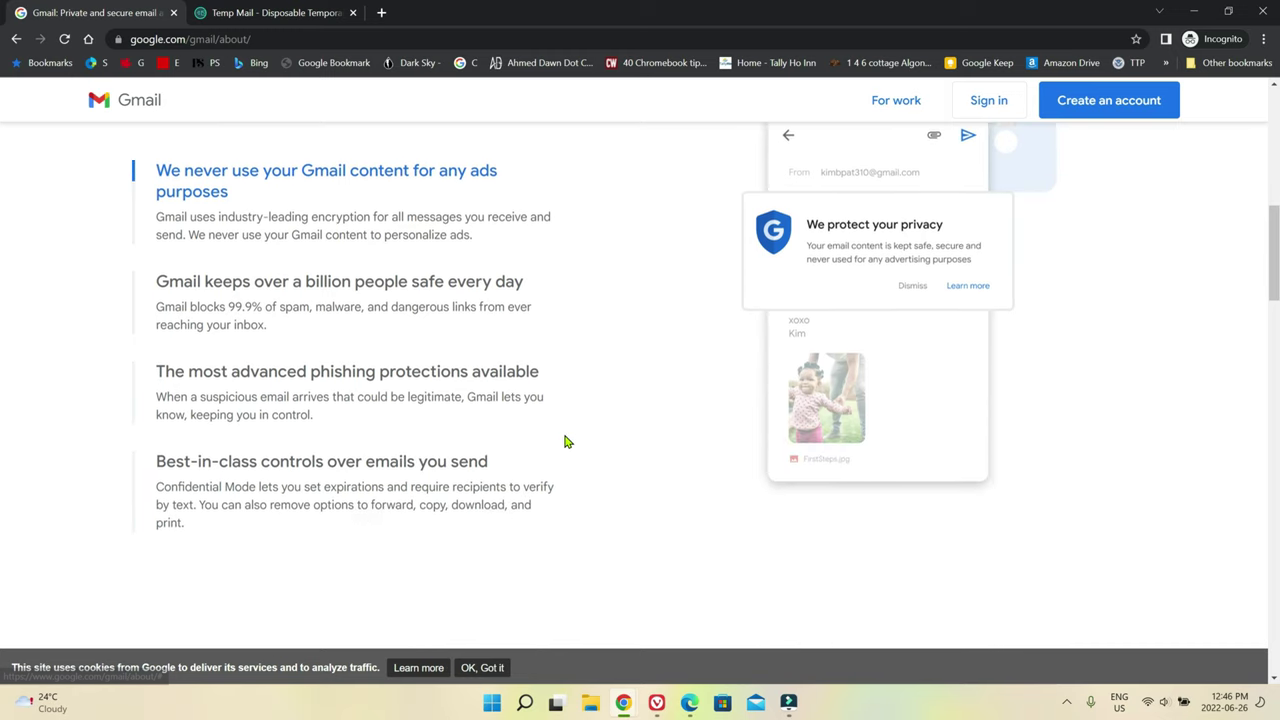
scroll(565, 441, "down", 2)
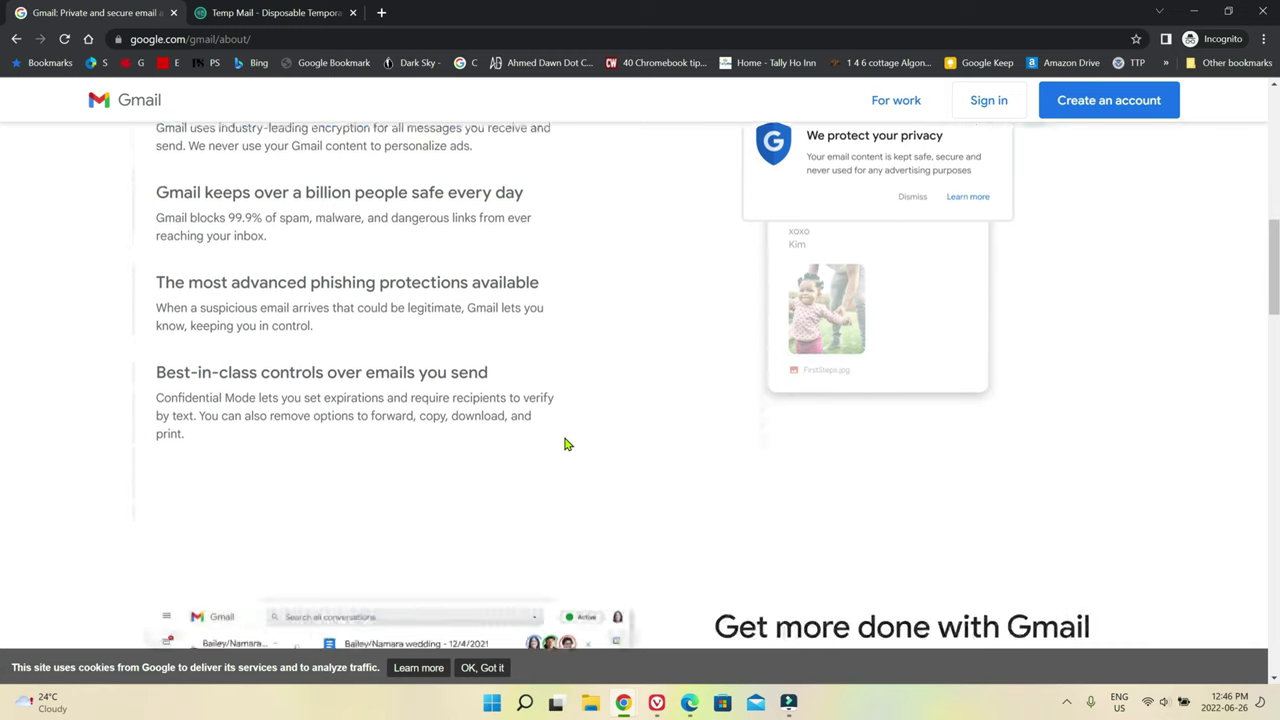
scroll(621, 377, "down", 3)
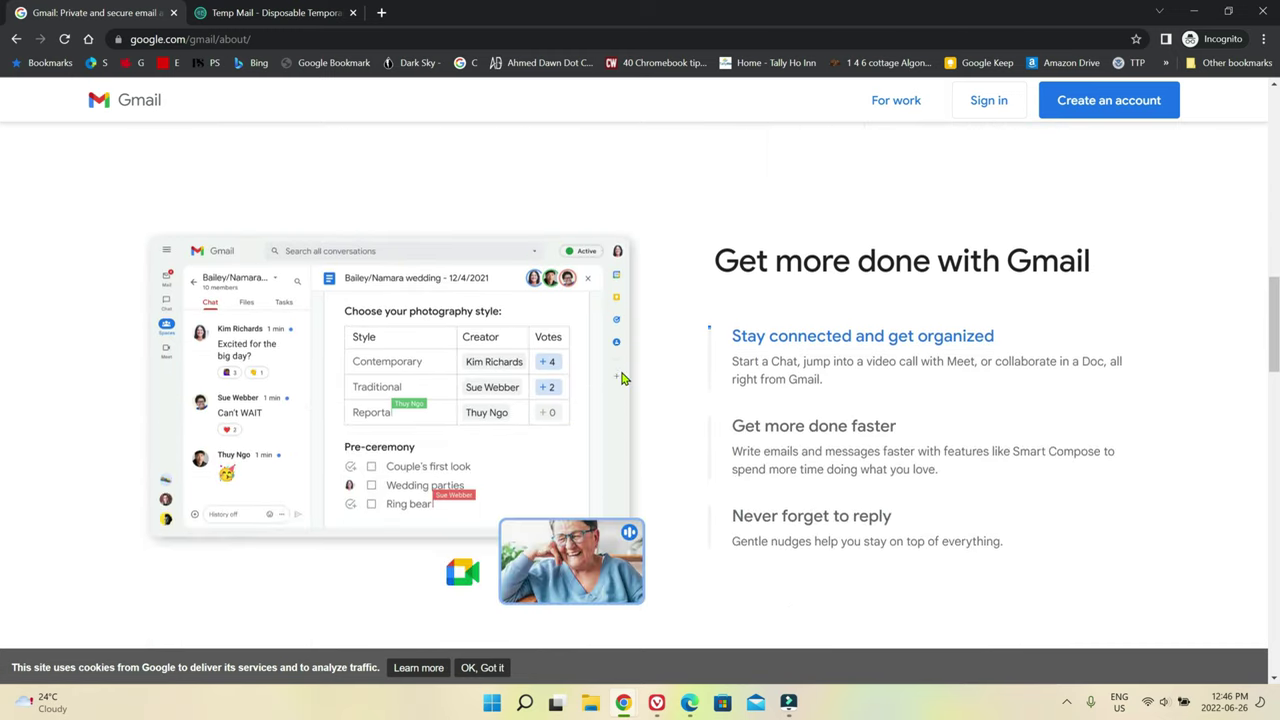
scroll(621, 389, "down", 2)
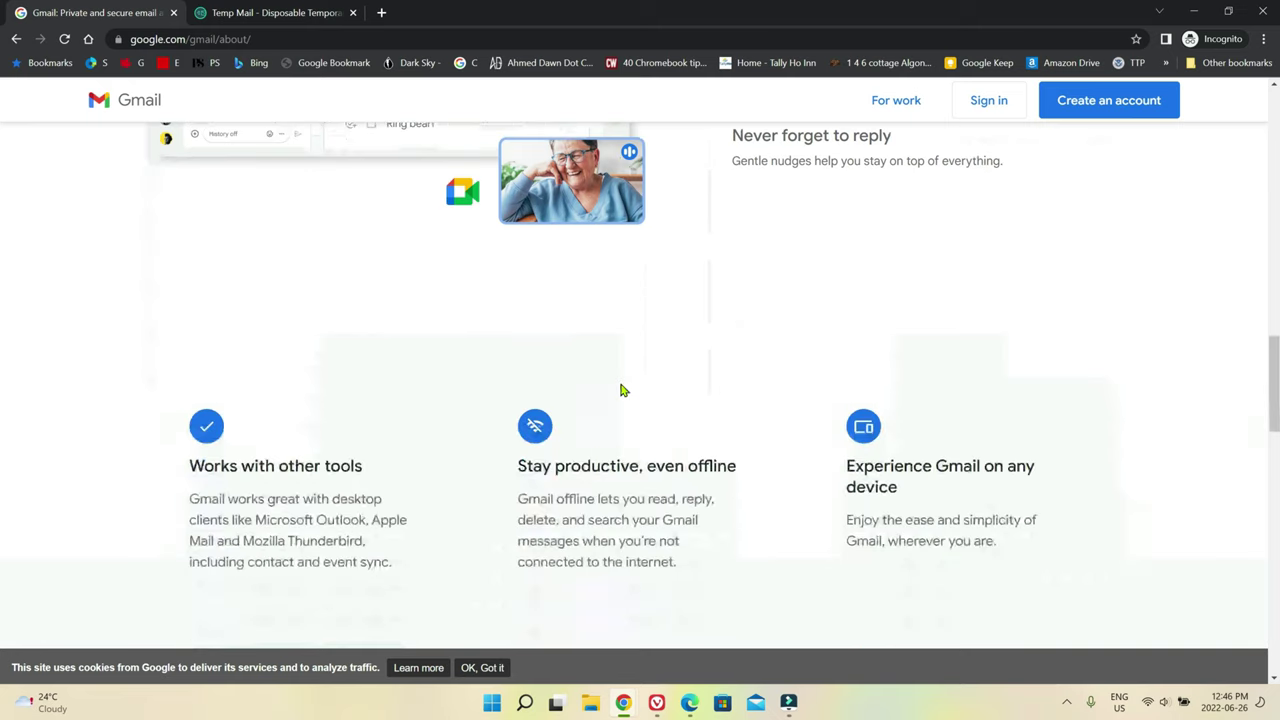
scroll(621, 389, "up", 4)
scroll(621, 389, "up", 4)
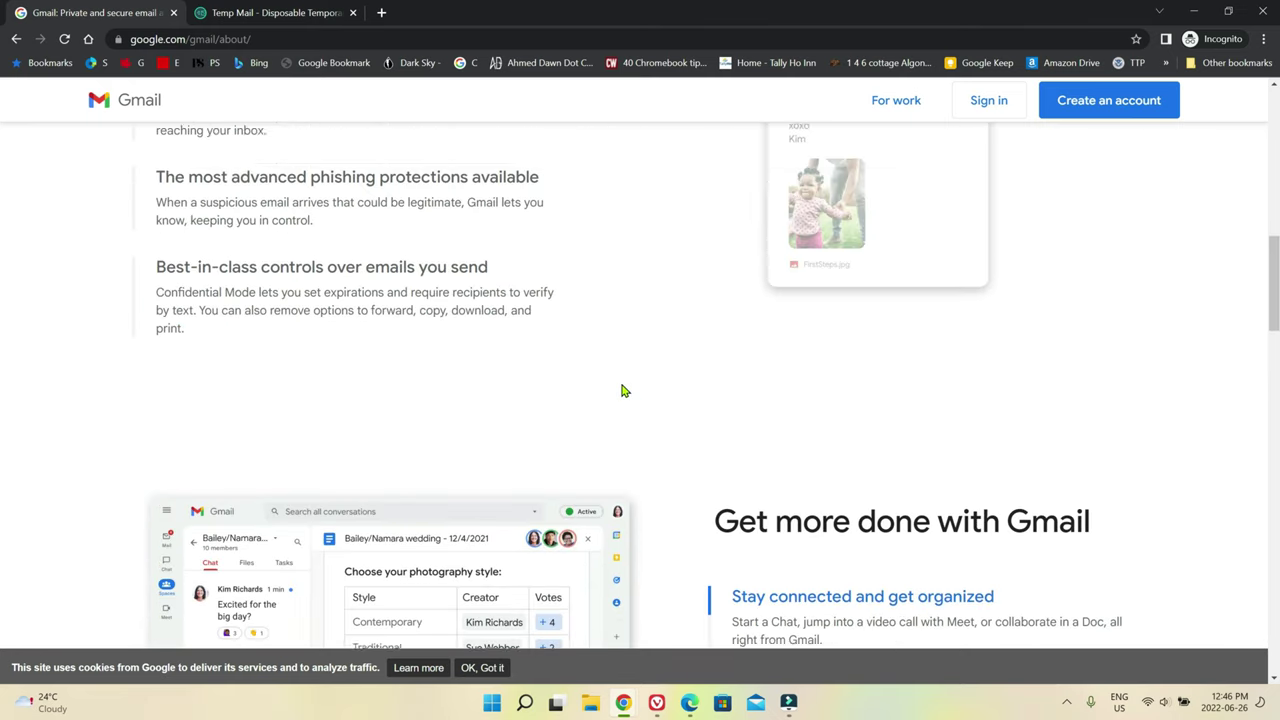
scroll(621, 390, "up", 2)
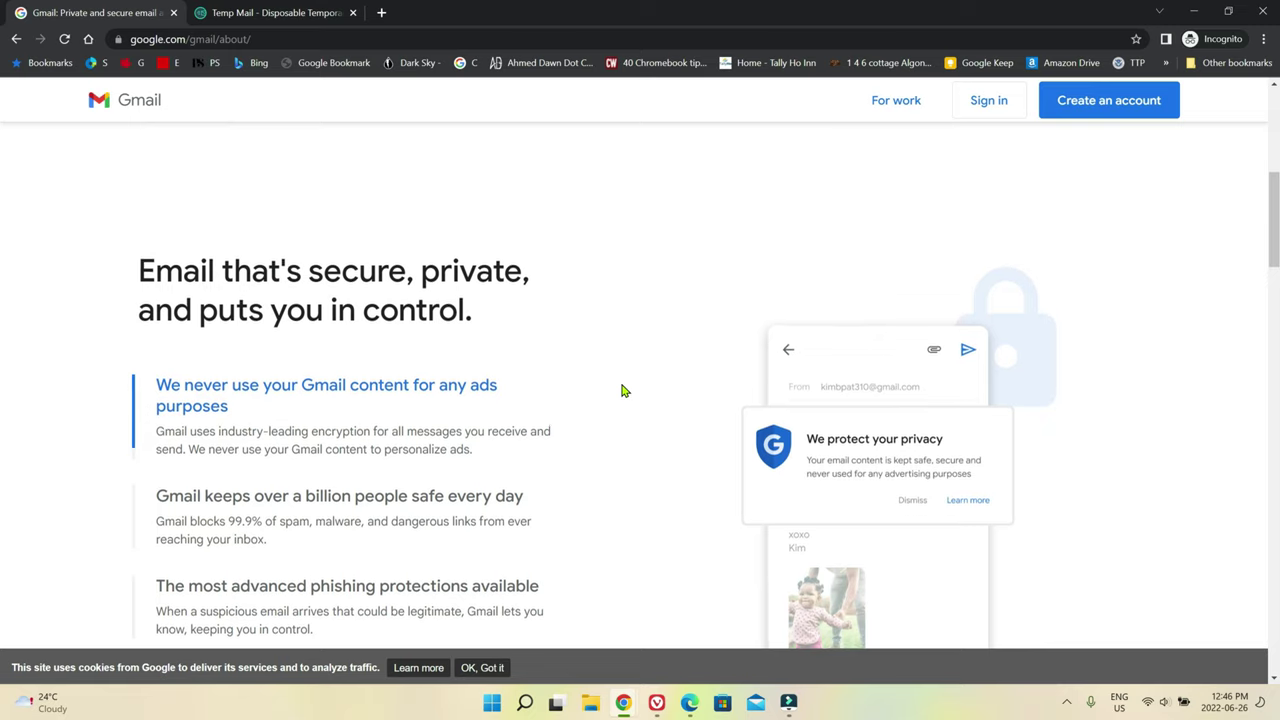
scroll(621, 390, "up", 3)
scroll(621, 390, "up", 2)
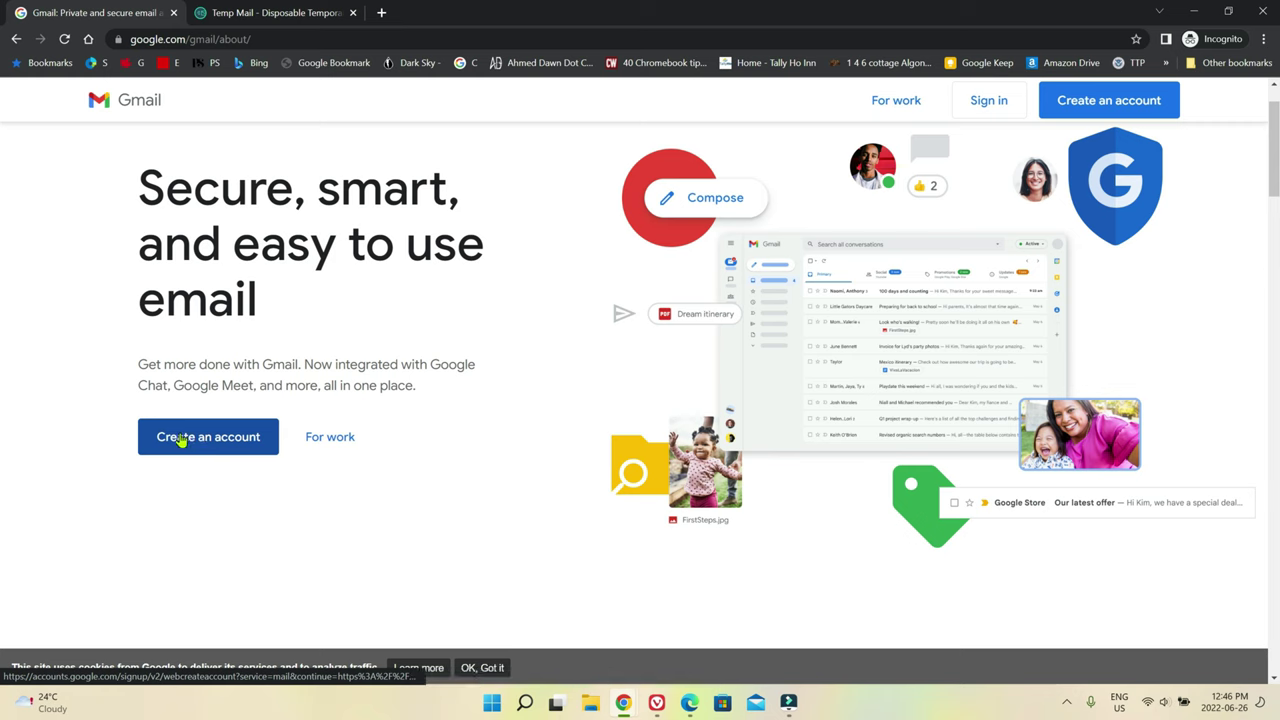
left_click(479, 669)
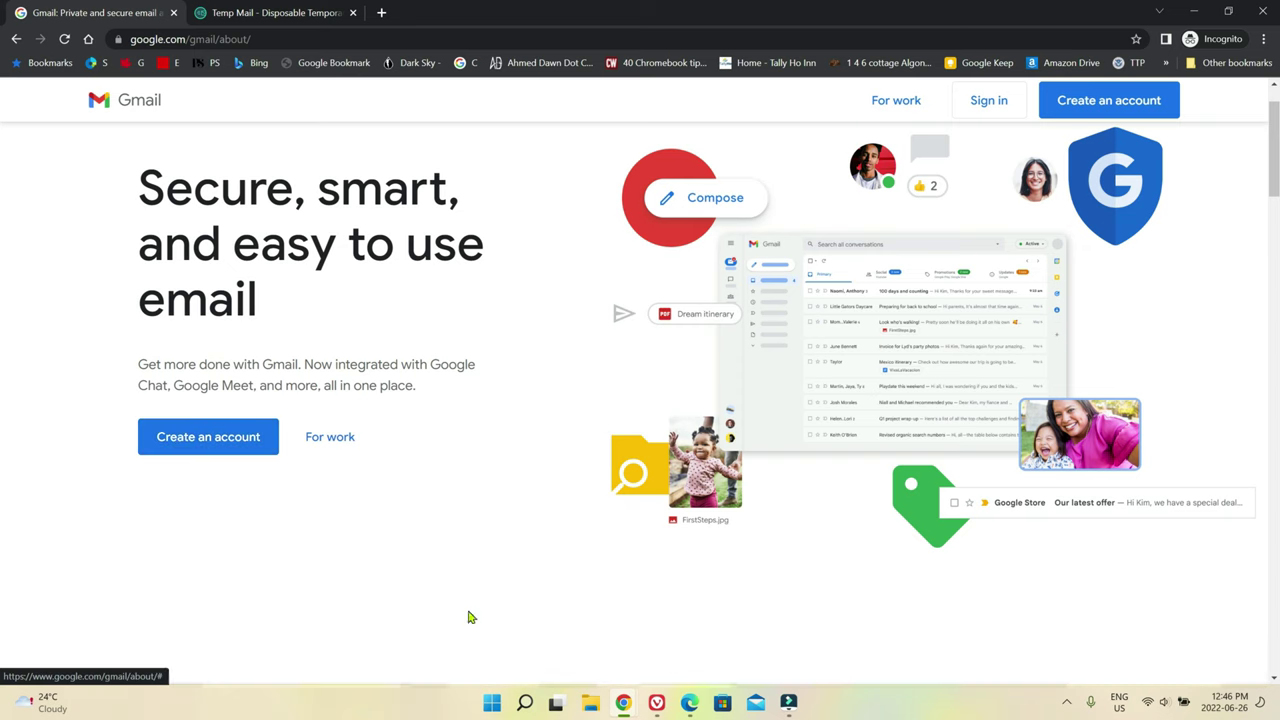
Start a new Google account and enter the user's first and last name.
left_click(200, 442)
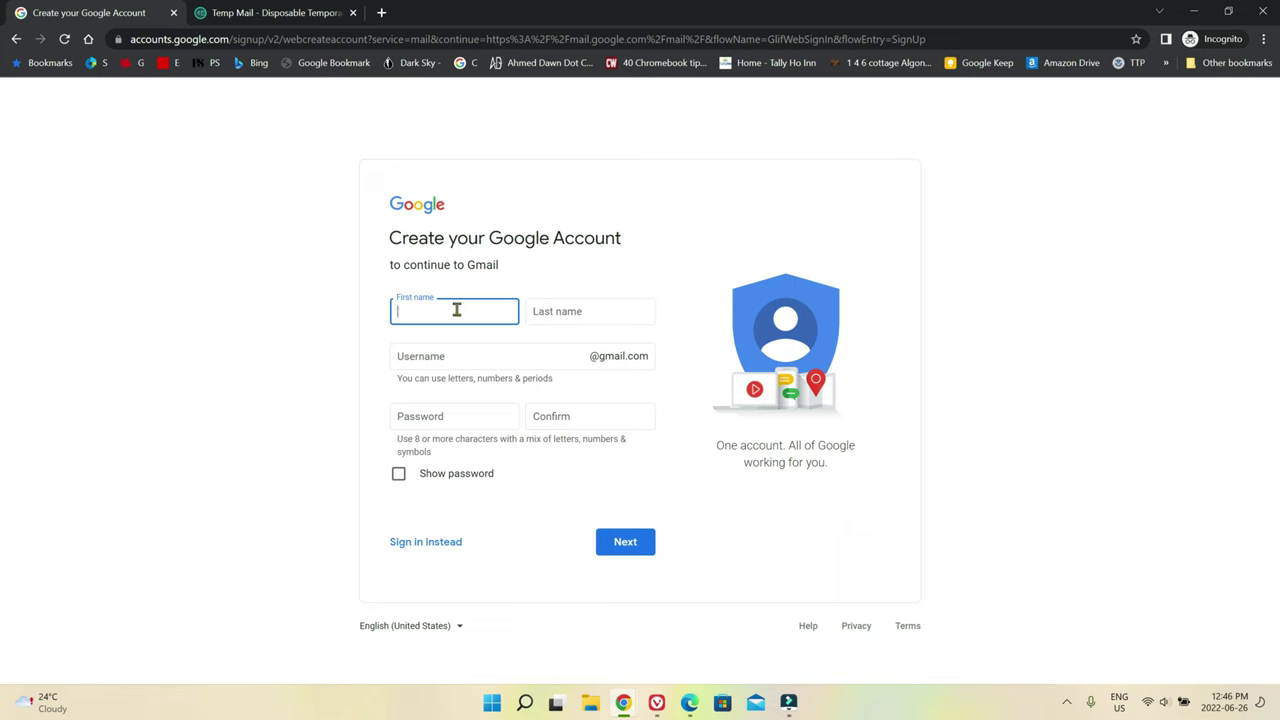
left_click(601, 312)
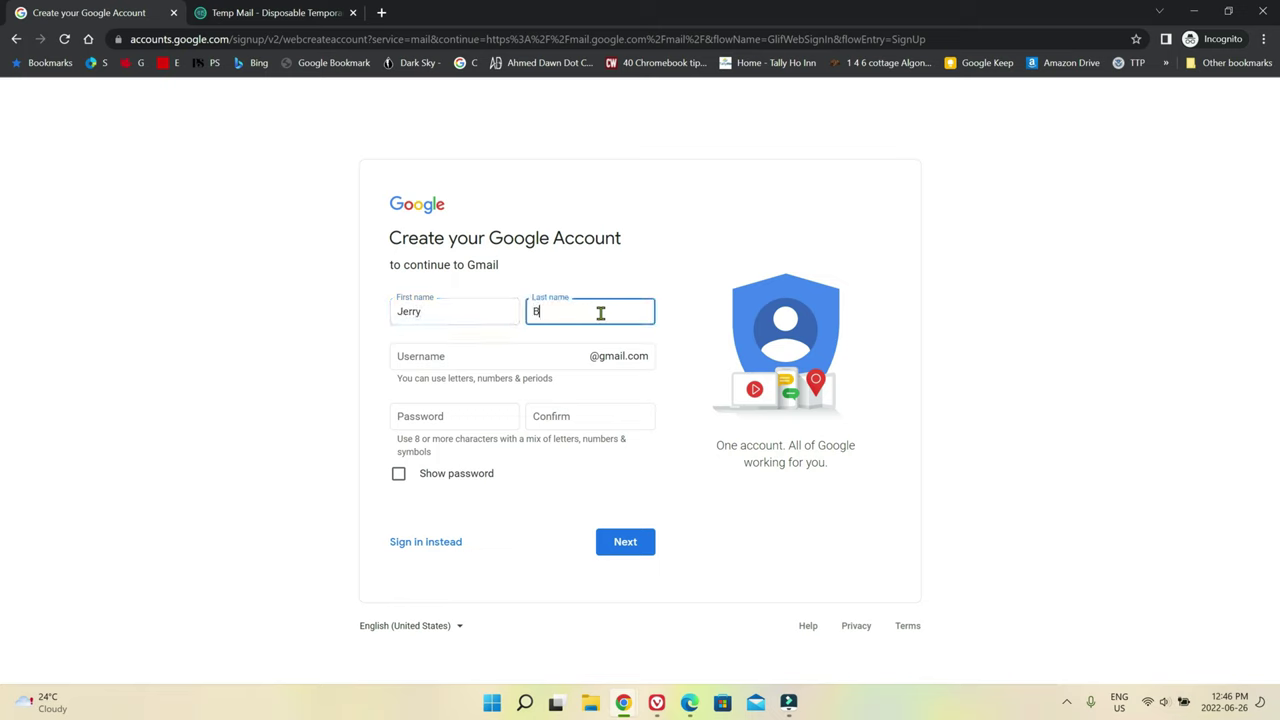
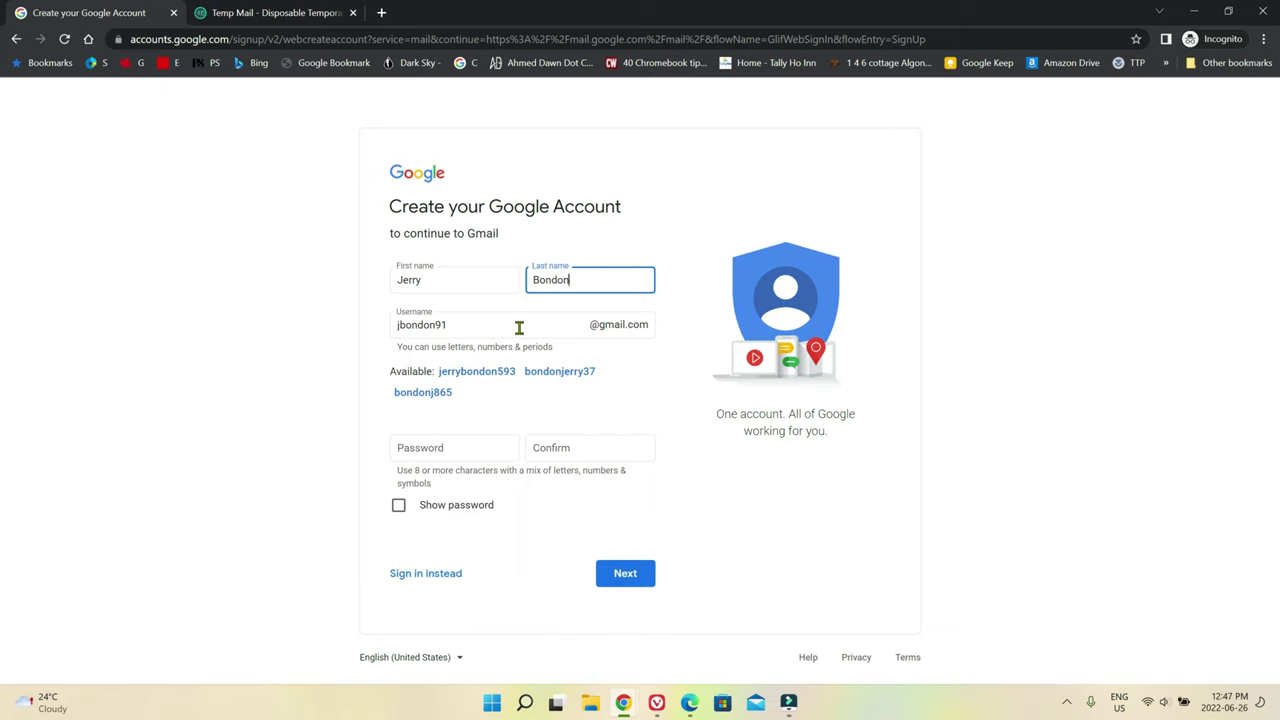
Replace the suggested username with a custom name and check its availability.
left_click(519, 327)
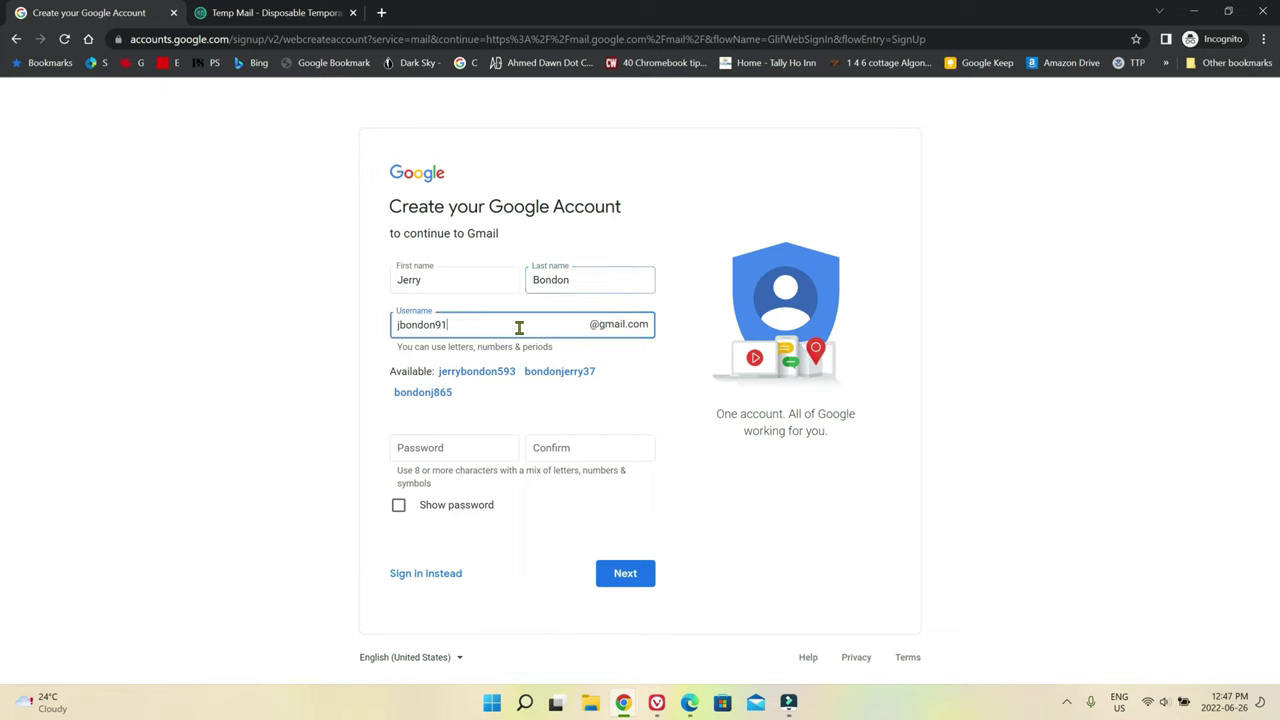
left_click_drag(518, 327, 390, 322)
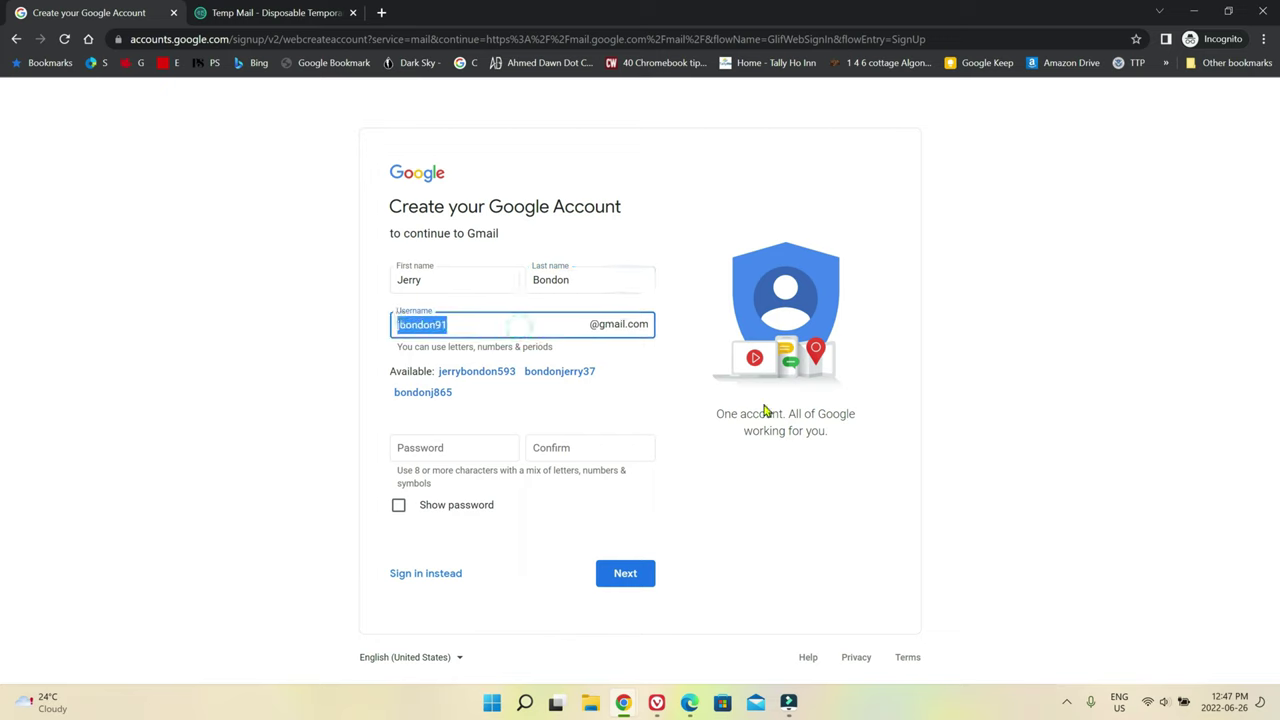
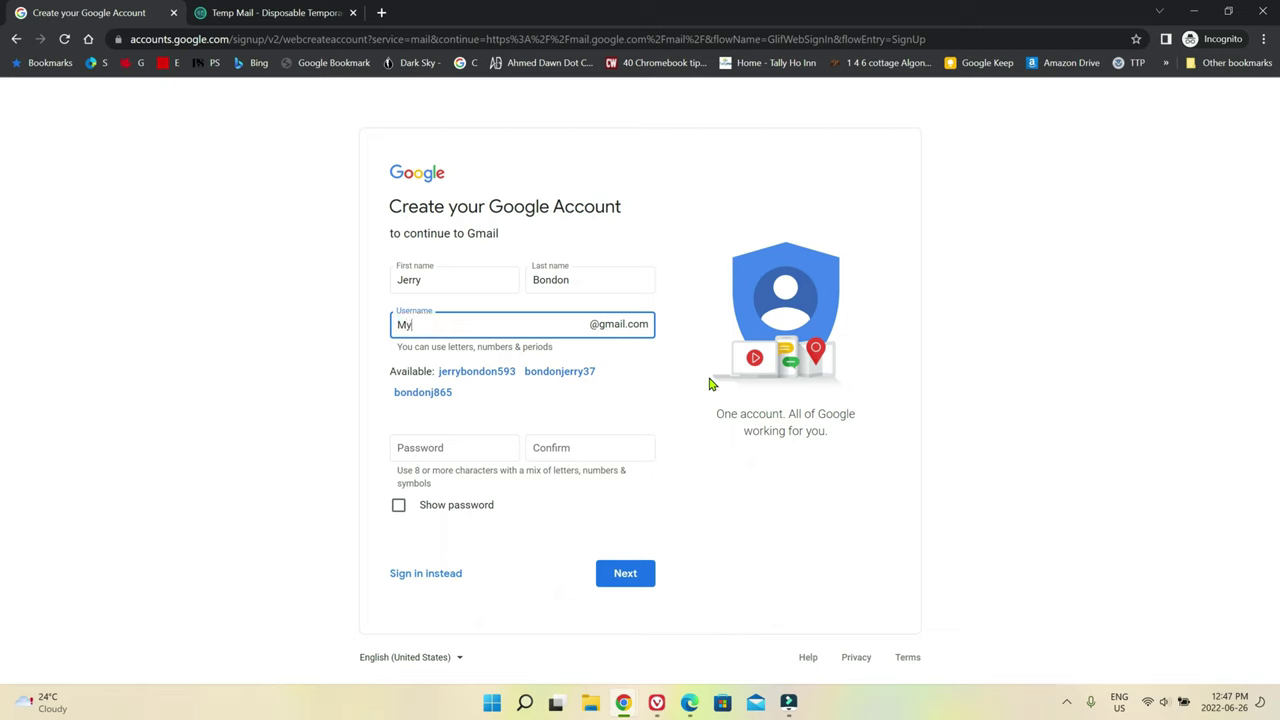
left_click(674, 440)
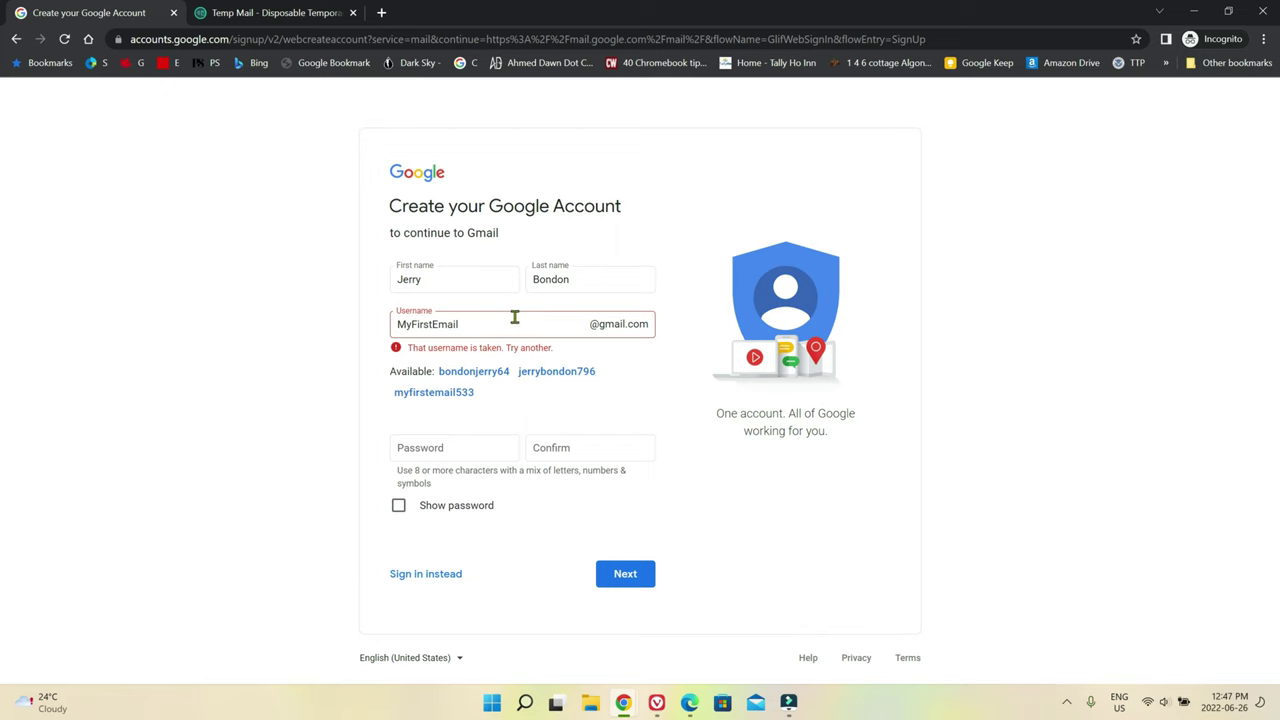
Try another username variant ending in 'TorontoCanada' after the first is reported taken.
left_click(514, 320)
double_click(514, 320)
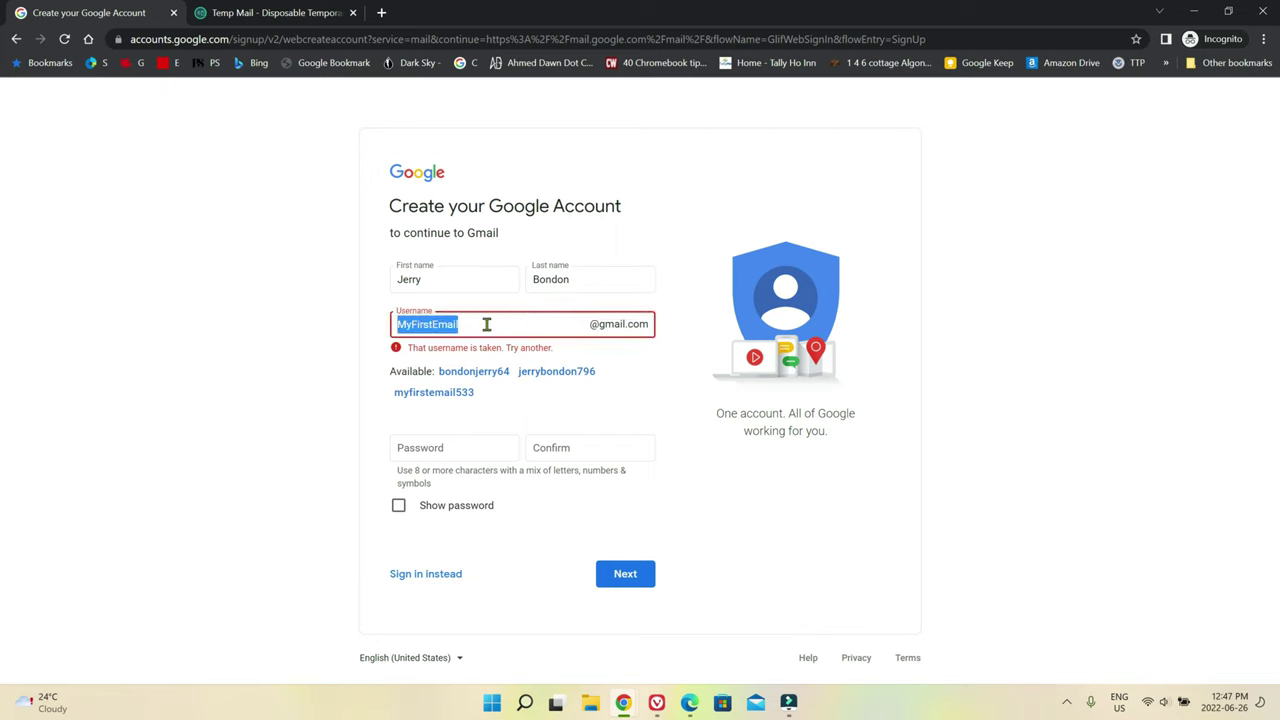
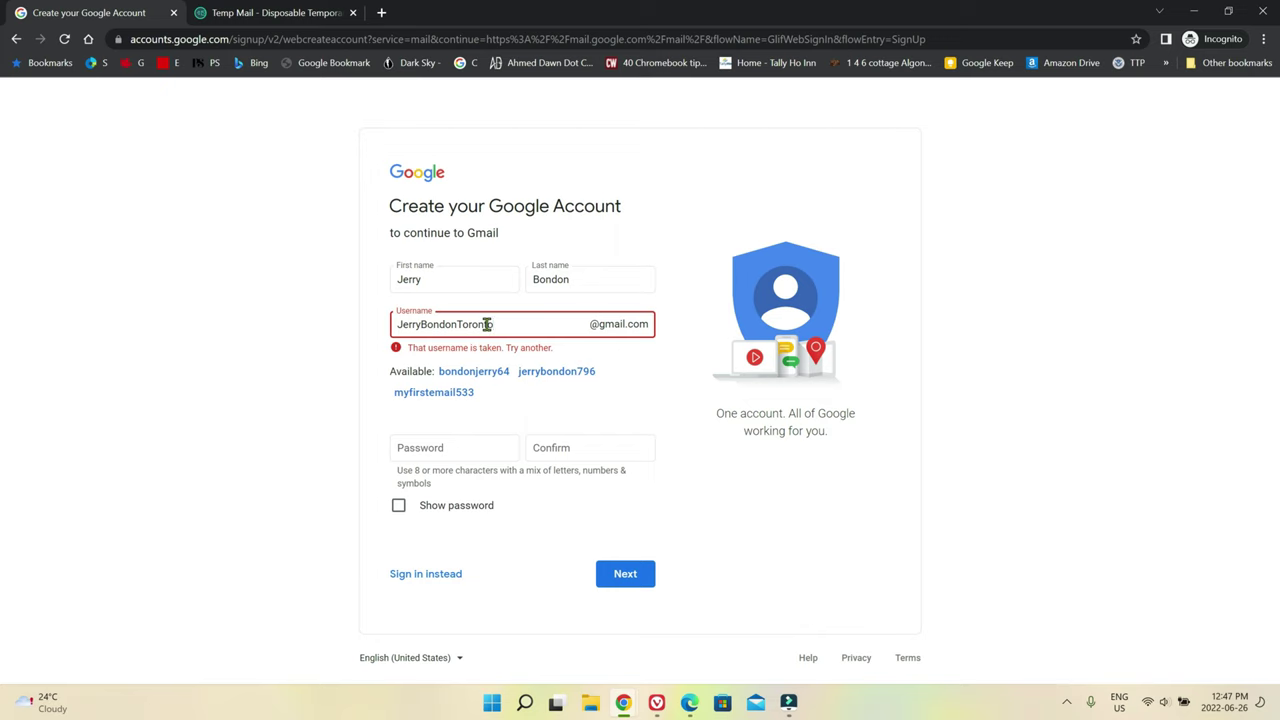
Rework the username further, then clear it and pick the suggested available username.
left_click(550, 326)
left_click_drag(518, 324, 458, 322)
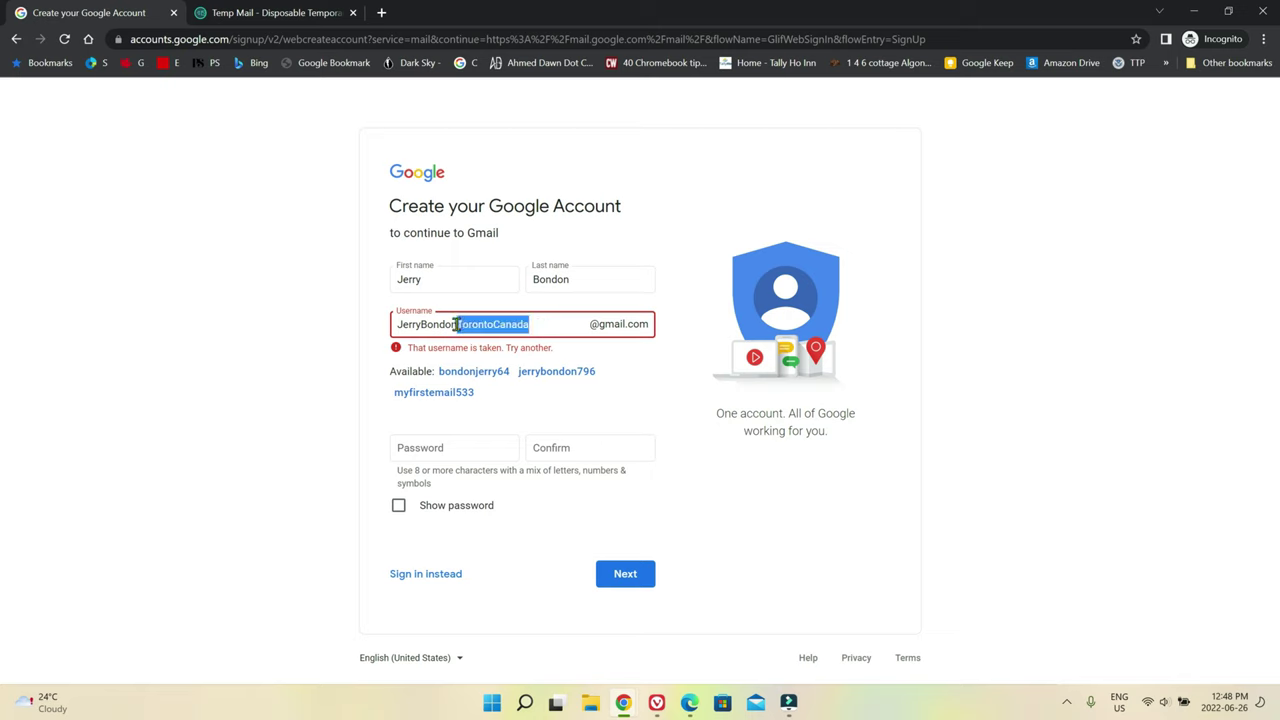
left_click(540, 327)
double_click(540, 327)
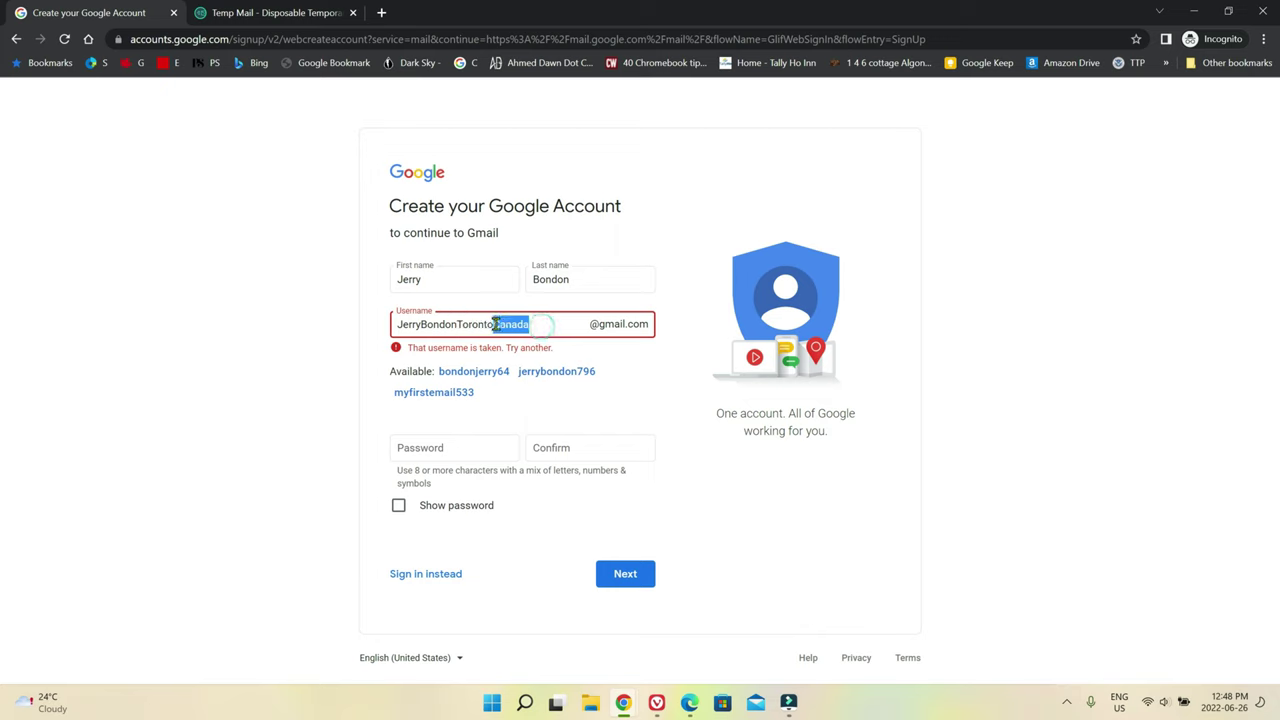
key("BackSpace")
type("Today")
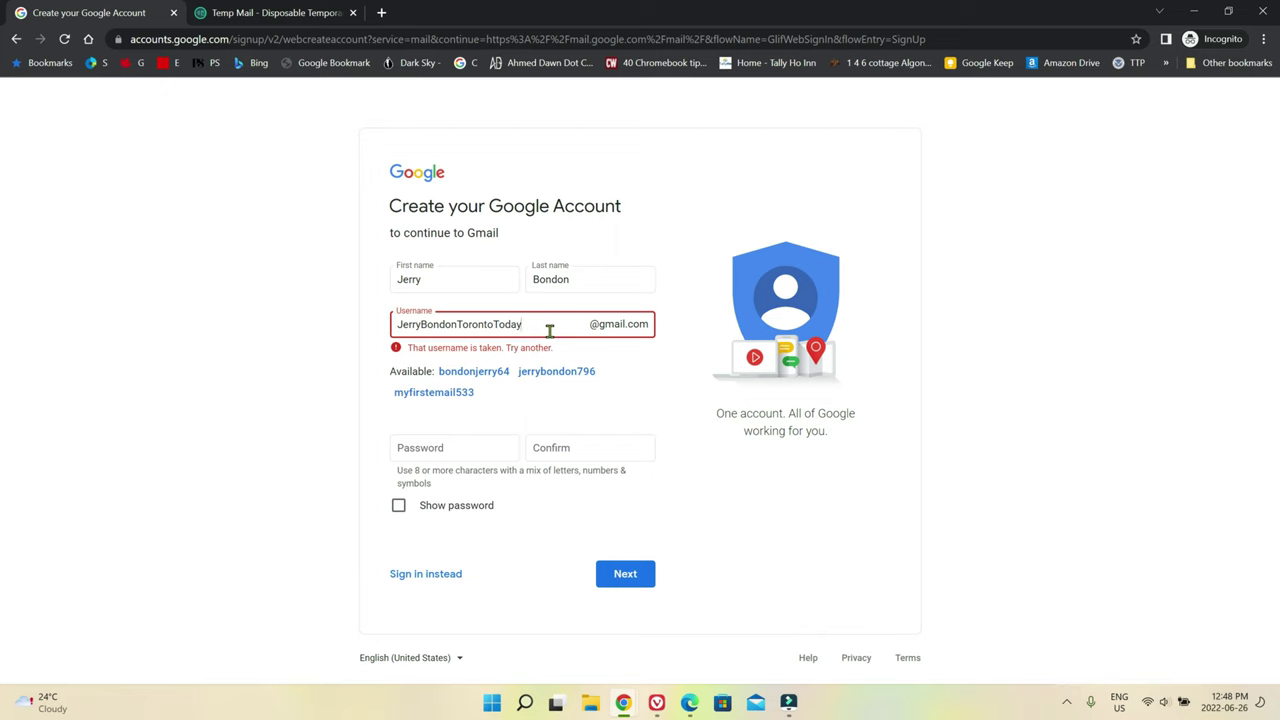
key("BackSpace")
key("BackSpace")
key("BackSpace")
key("BackSpace")
key("BackSpace")
key("BackSpace")
key("BackSpace")
key("BackSpace")
key("BackSpace")
key("BackSpace")
key("BackSpace")
key("BackSpace")
key("BackSpace")
key("BackSpace")
key("BackSpace")
key("BackSpace")
key("BackSpace")
key("BackSpace")
key("BackSpace")
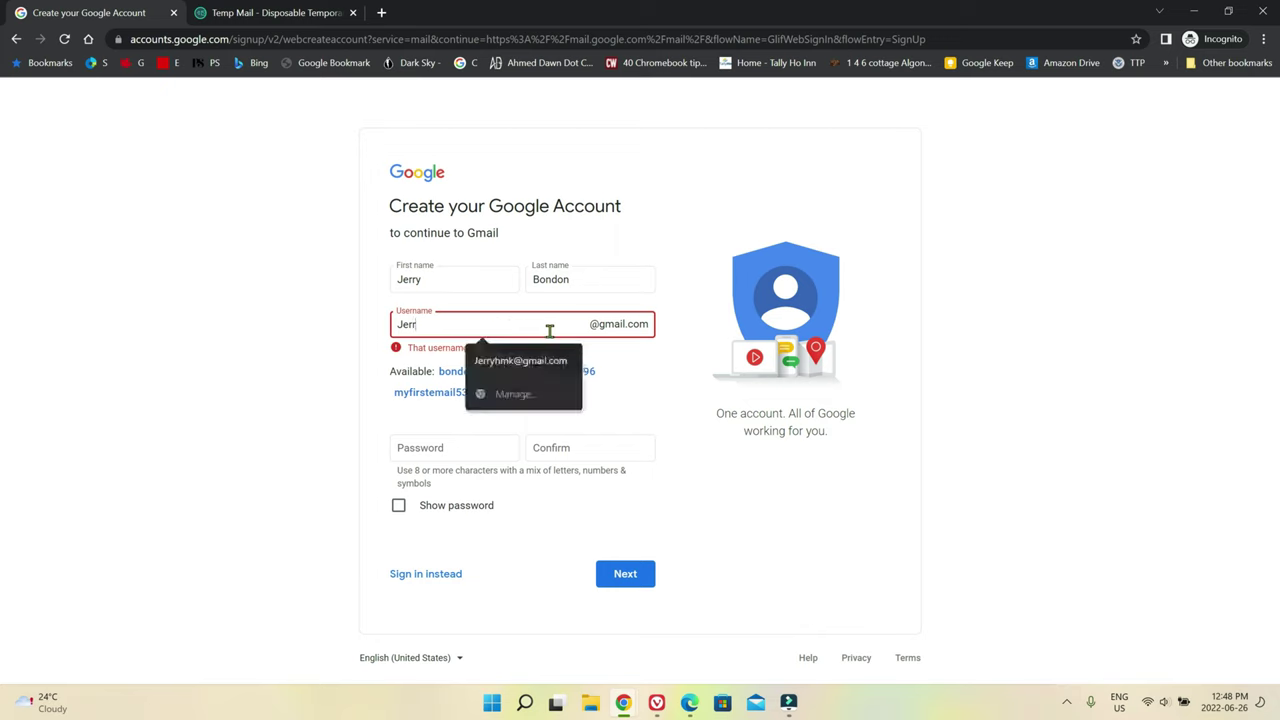
key("BackSpace")
key("BackSpace")
key("BackSpace")
key("BackSpace")
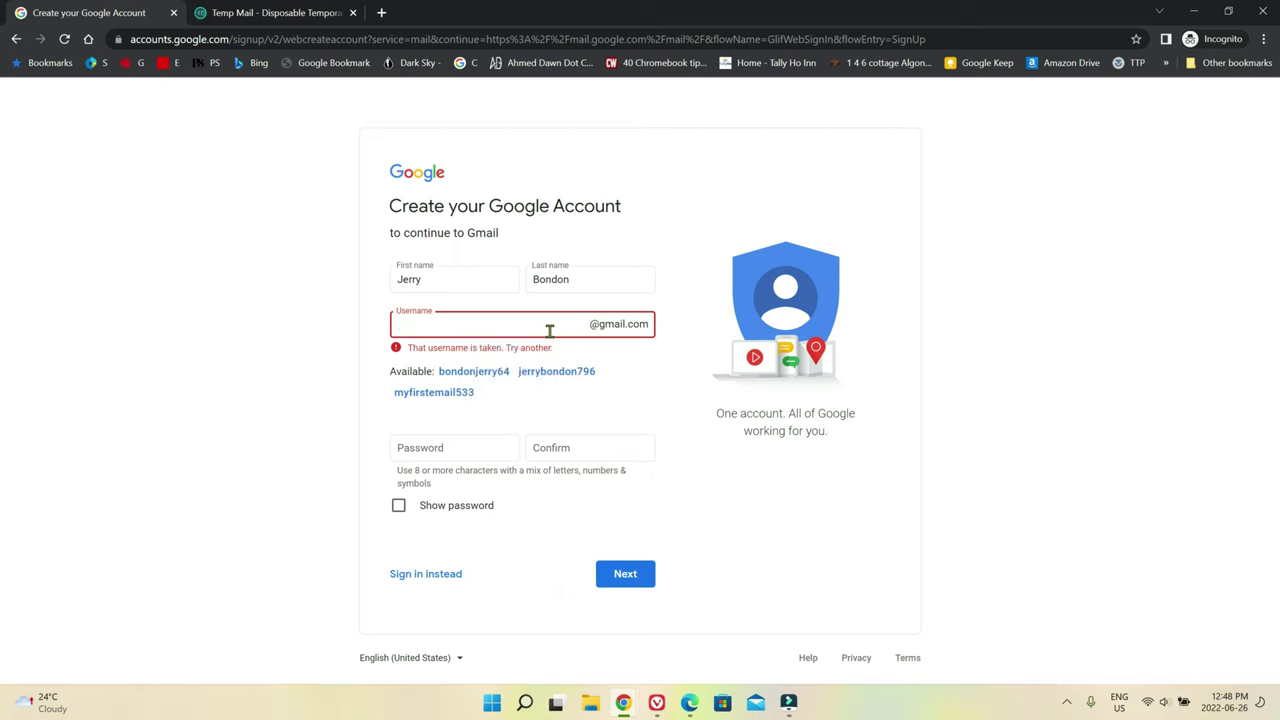
left_click(440, 396)
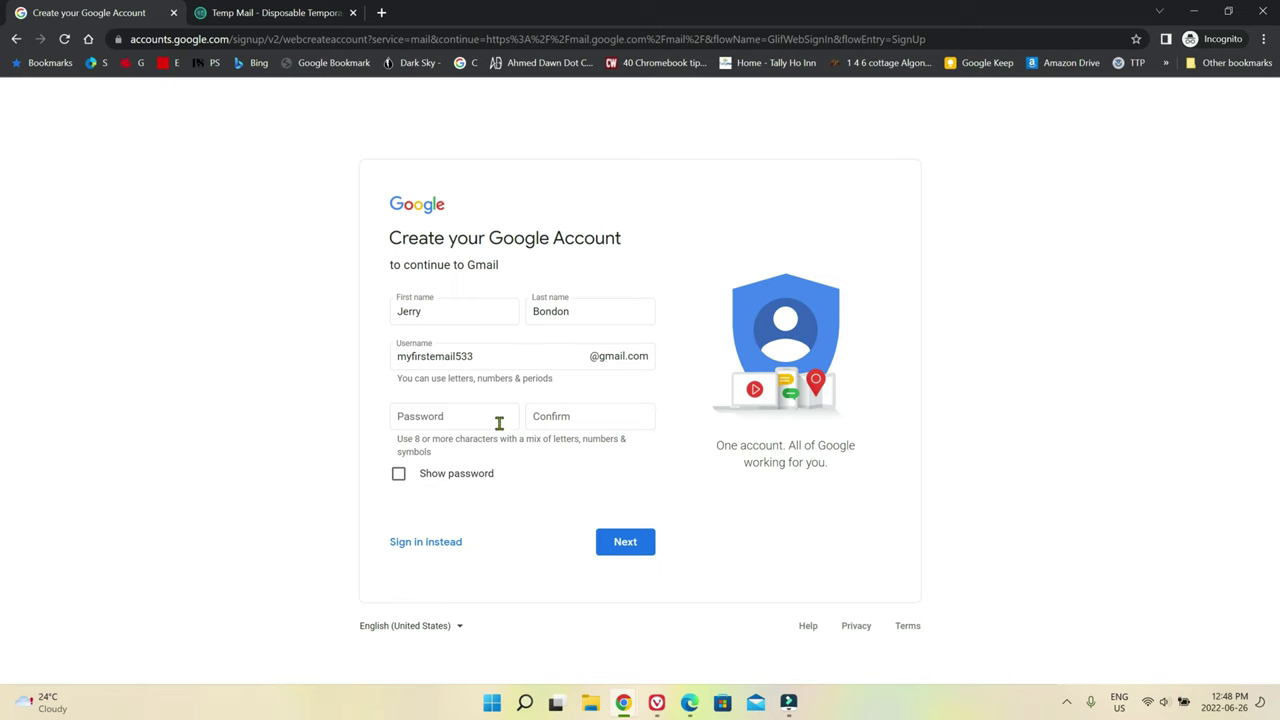
Put the cursor in the Password field to begin entering the password.
left_click(452, 416)
Turn on Show password and enter the chosen account password.
type("@")
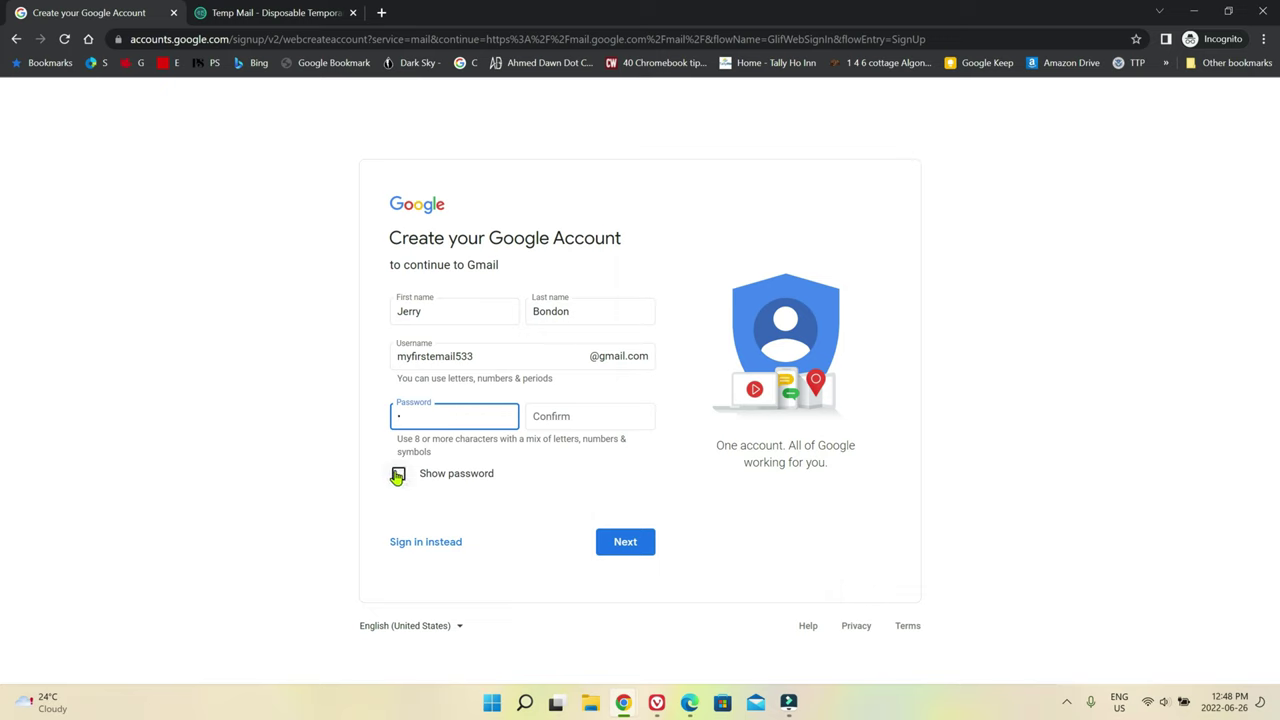
left_click(398, 473)
left_click(427, 417)
left_click_drag(425, 417, 393, 417)
key("BackSpace")
Type the same password in Confirm and select it for copying.
left_click(602, 418)
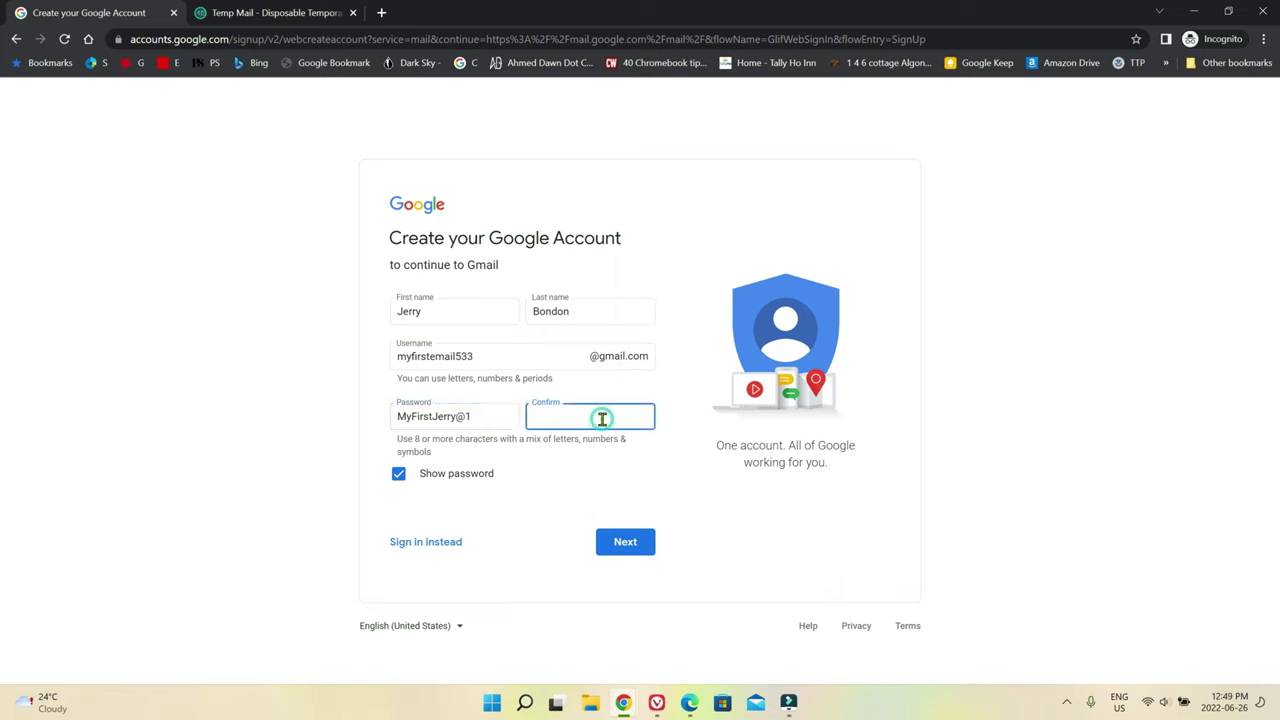
left_click_drag(634, 416, 526, 417)
key("ctrl+c")
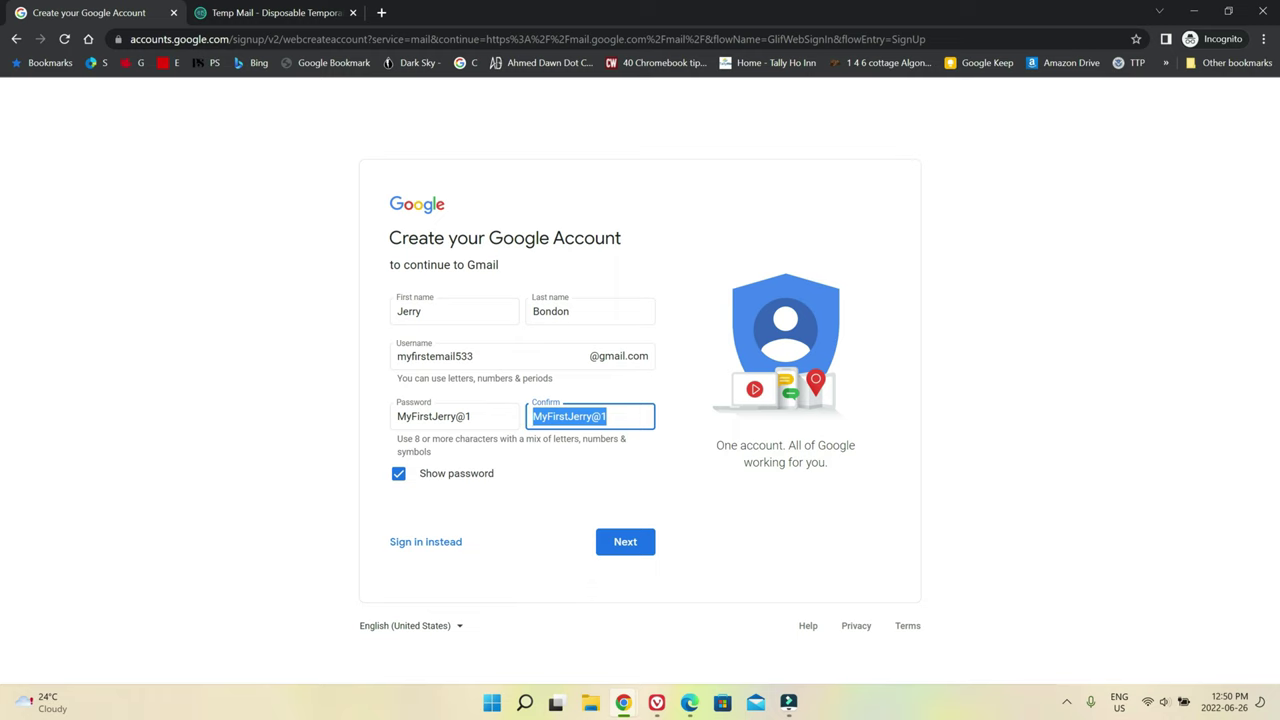
Paste the copied password into a new Notepad note, then minimize Notepad.
left_click(524, 703)
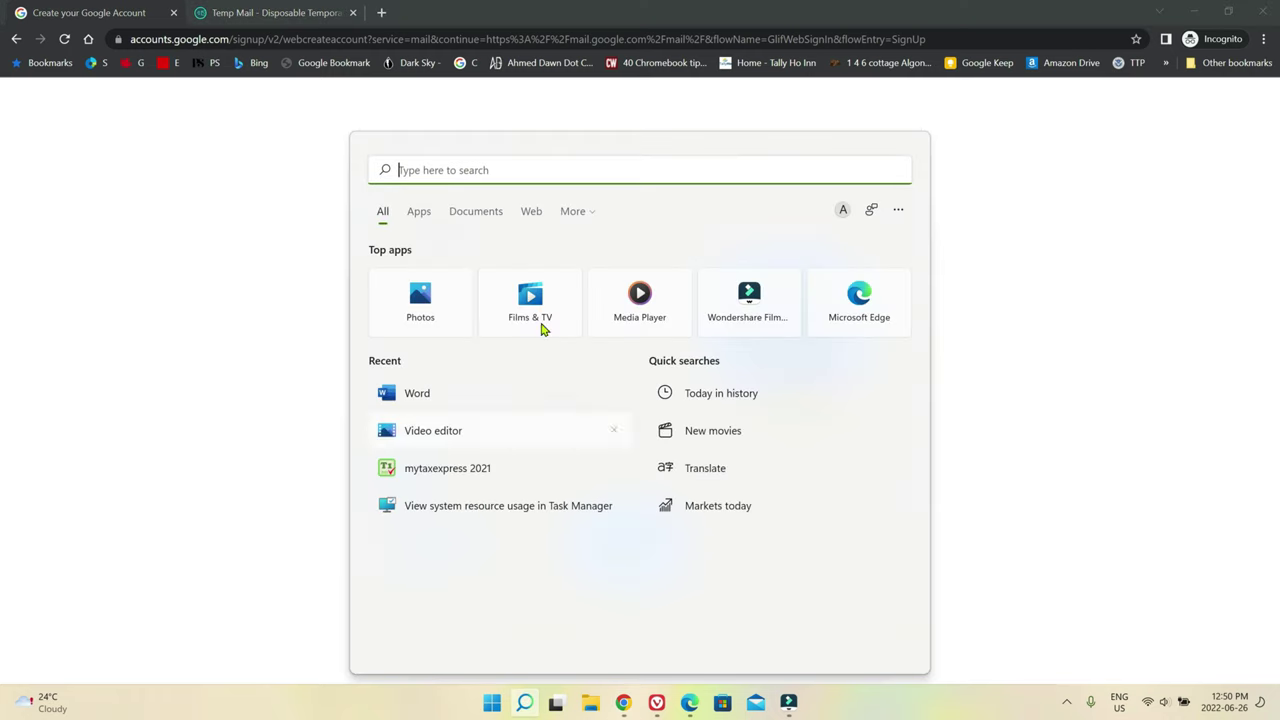
type("notepad")
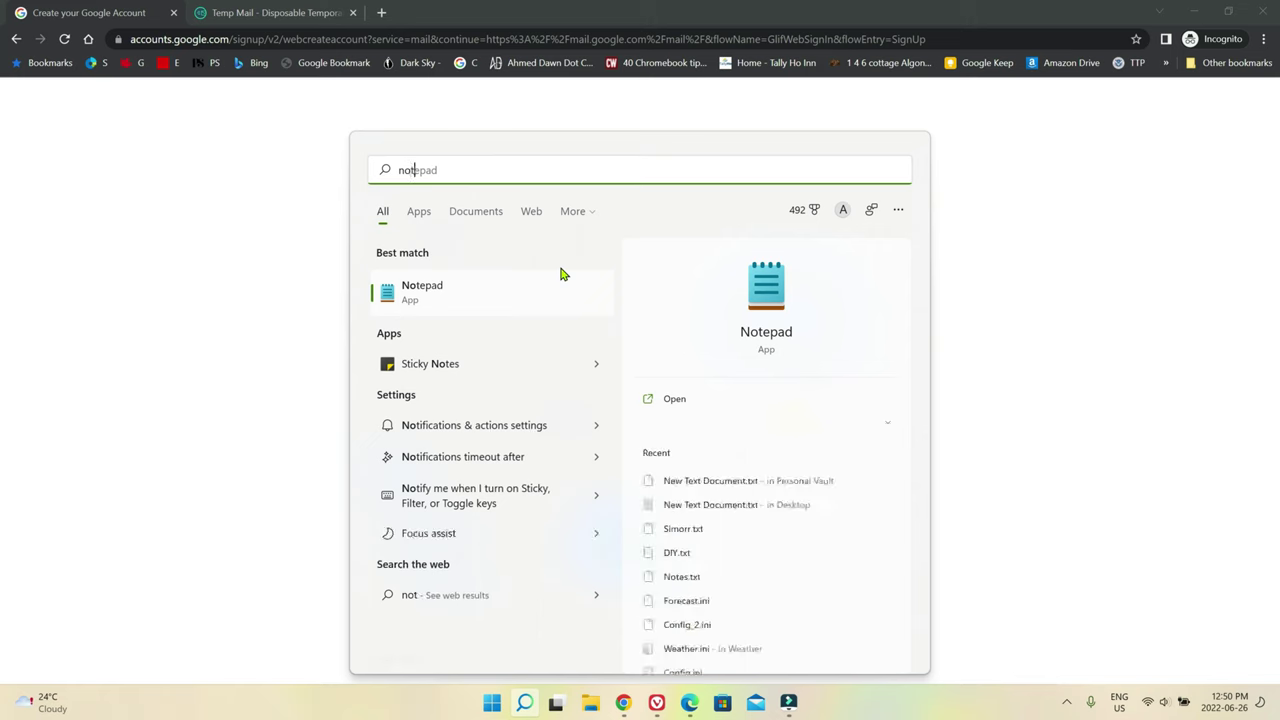
left_click(757, 295)
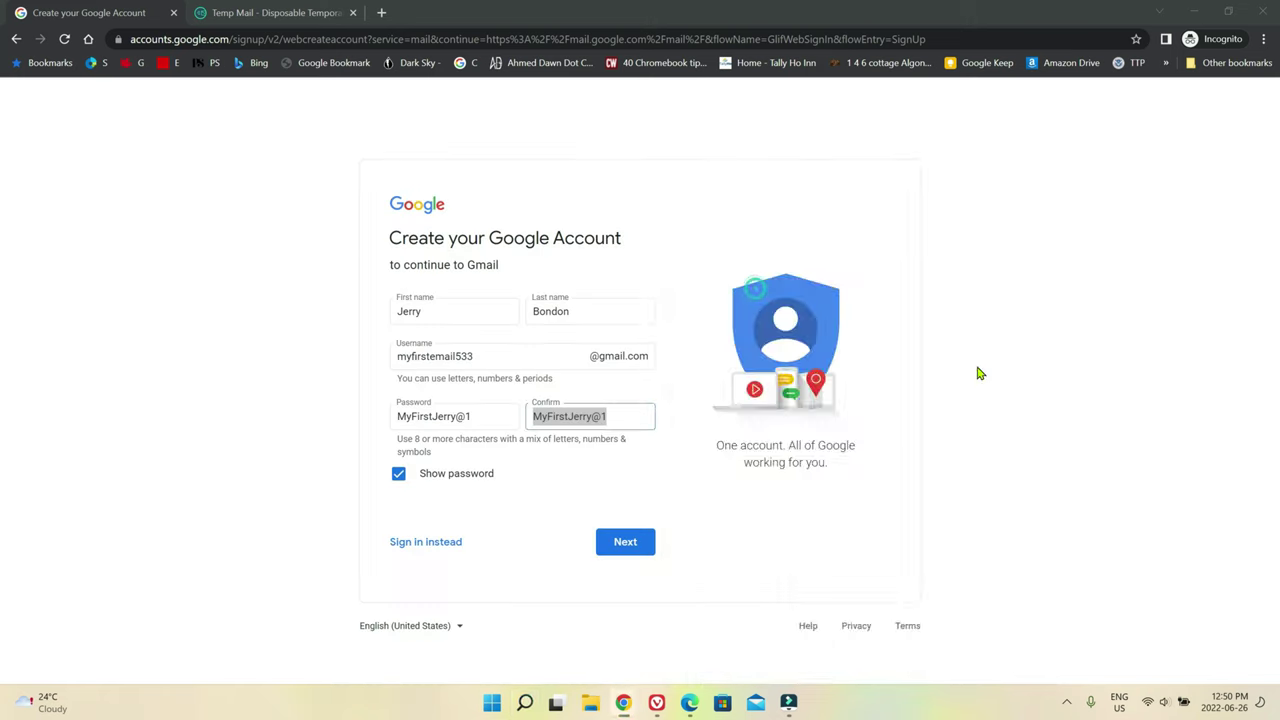
key("ctrl+v")
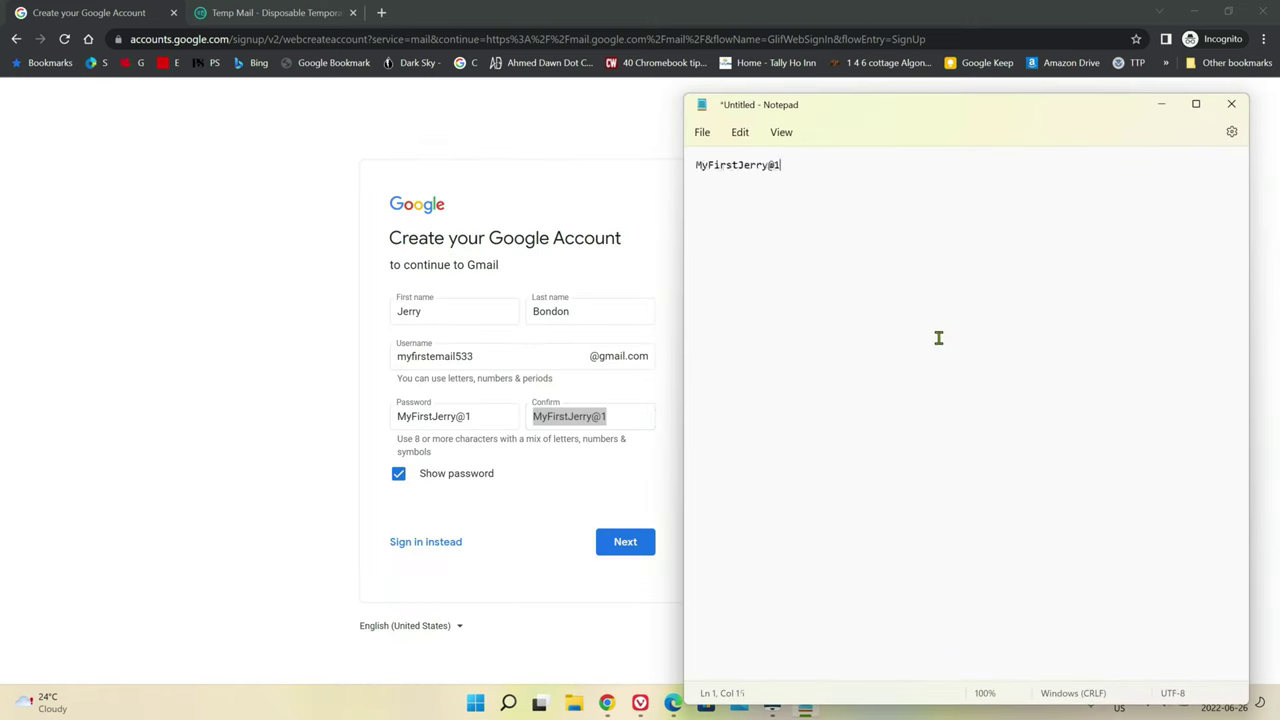
left_click(1161, 104)
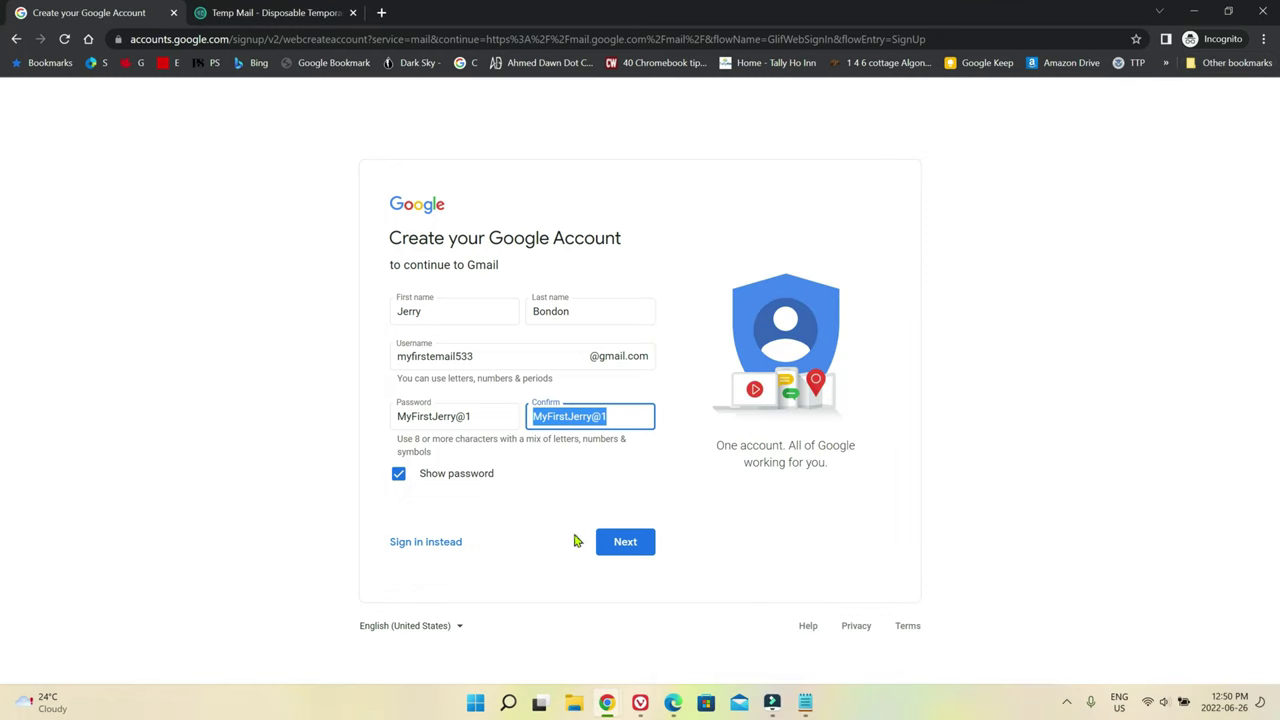
Submit the name, username and password form to reach phone verification.
left_click(977, 446)
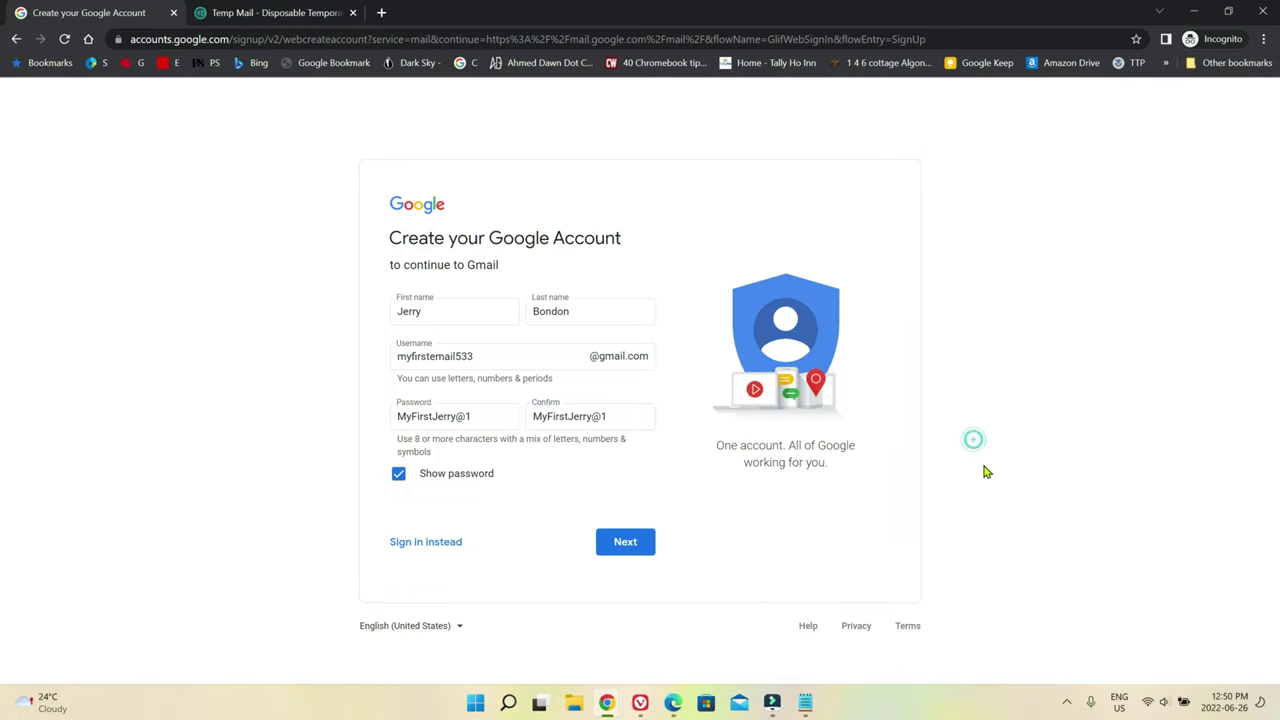
left_click(627, 545)
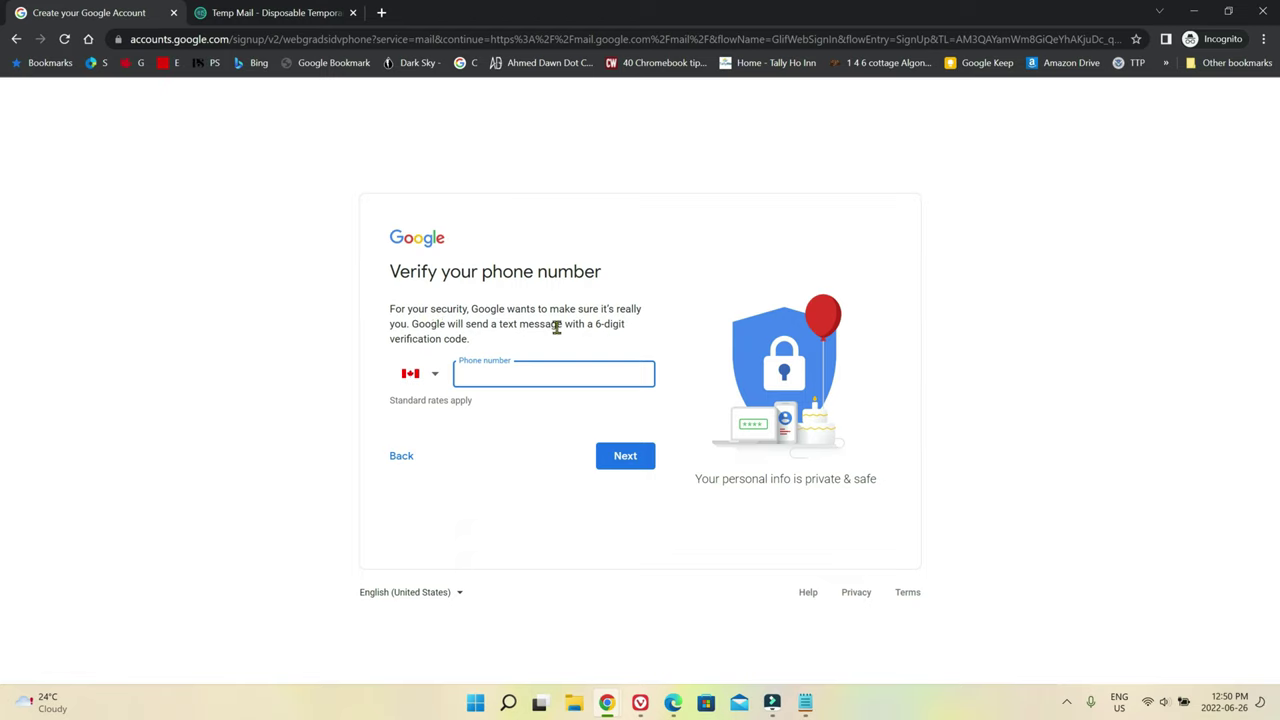
Keep Canada (+1) as the country code, paste the phone number and request an SMS code.
left_click(437, 378)
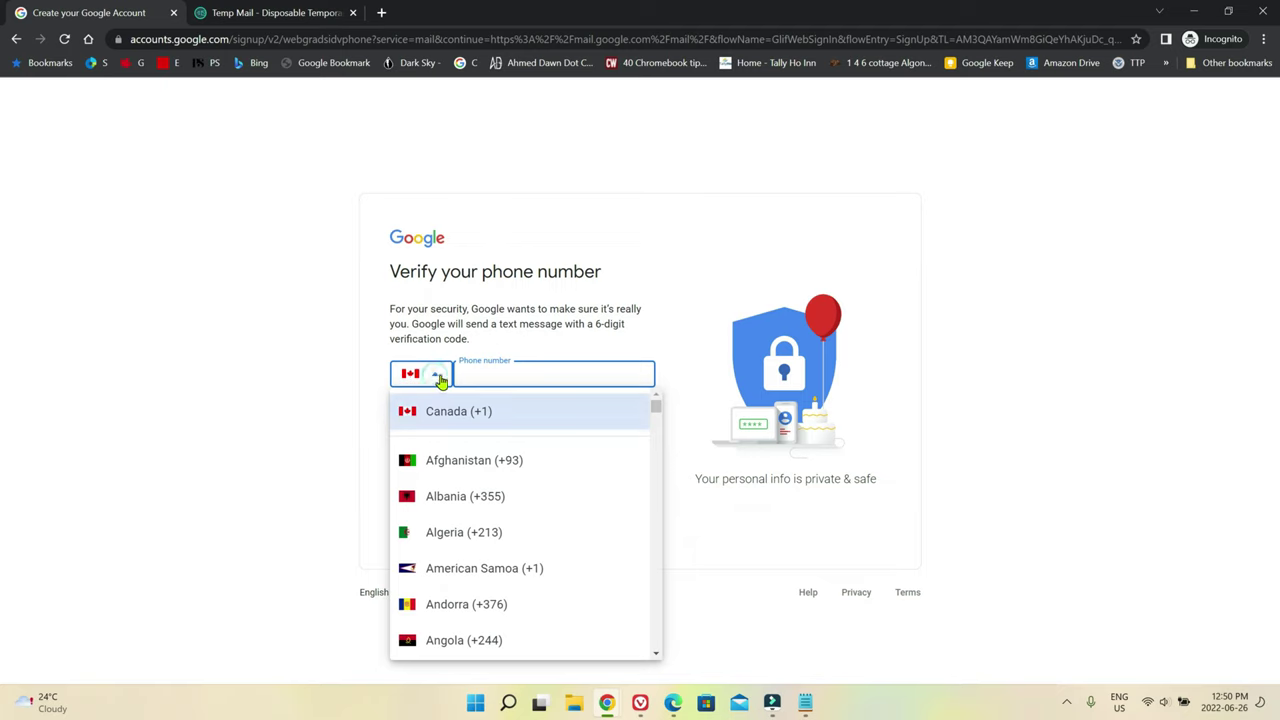
left_click(1057, 250)
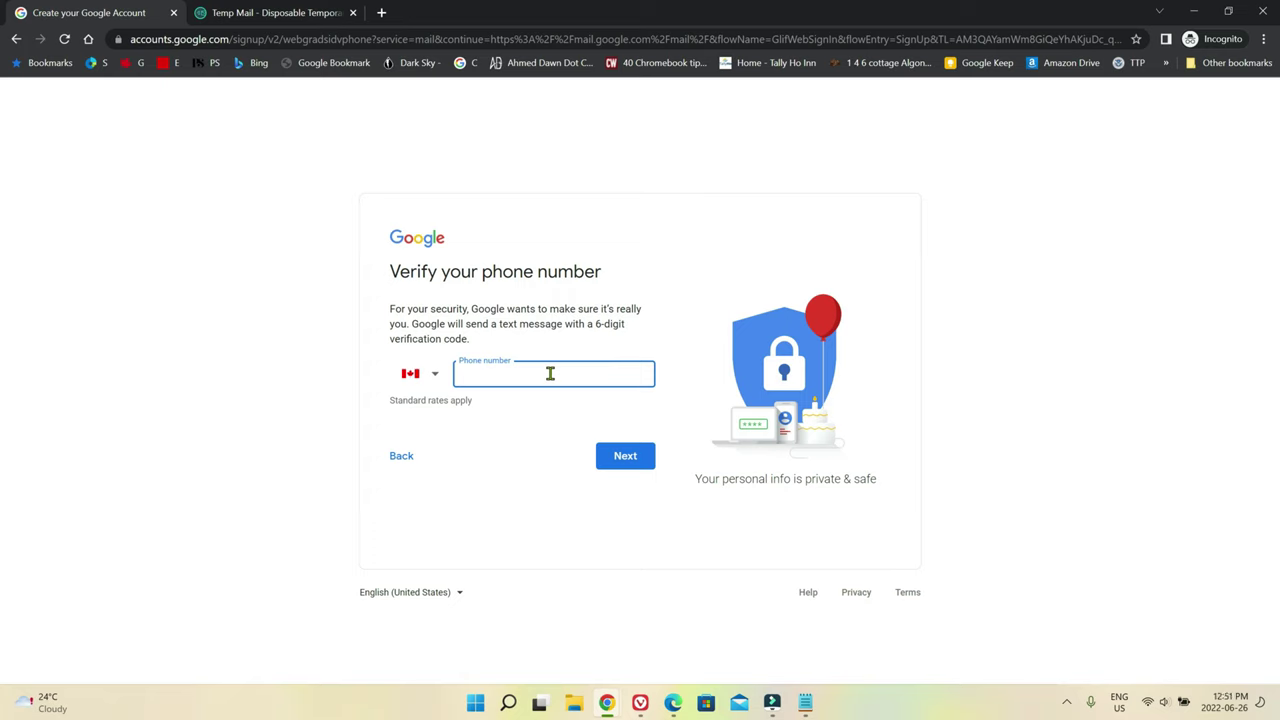
key("ctrl+v")
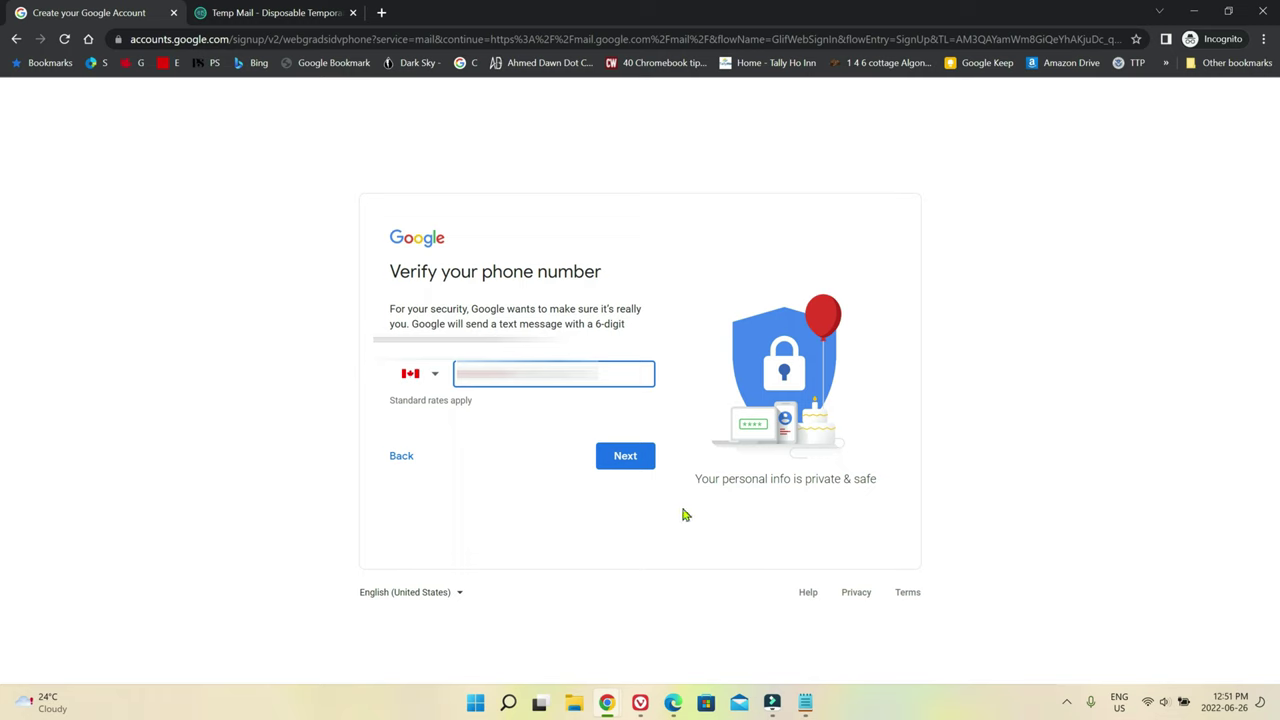
left_click(637, 458)
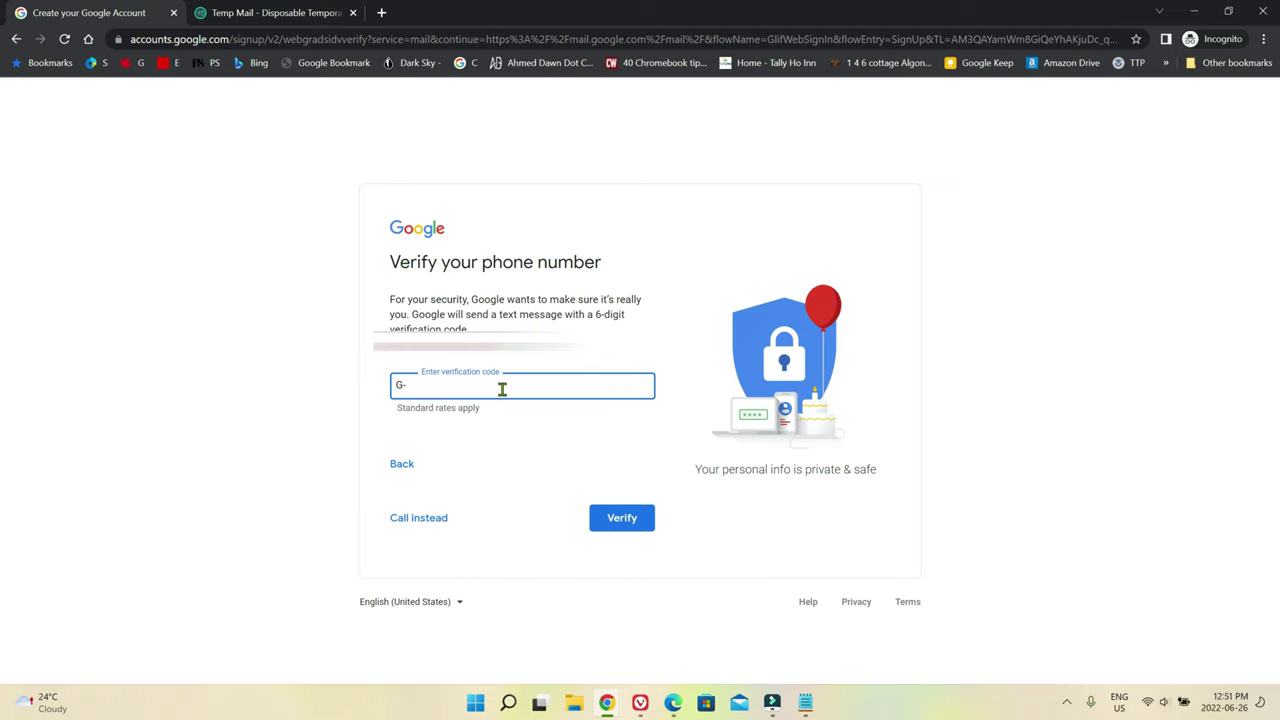
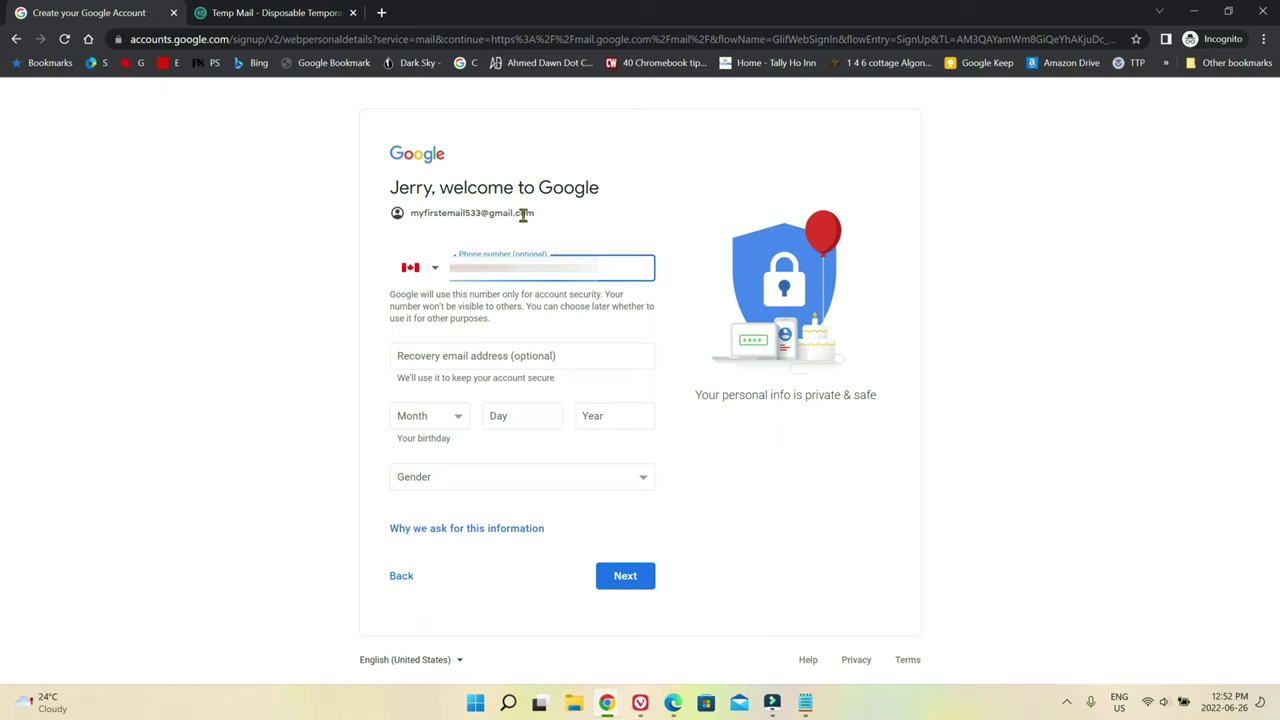
Copy the new Gmail address into the Notepad note on a new line below the password, then minimize Notepad.
left_click_drag(532, 213, 411, 212)
key("ctrl+c")
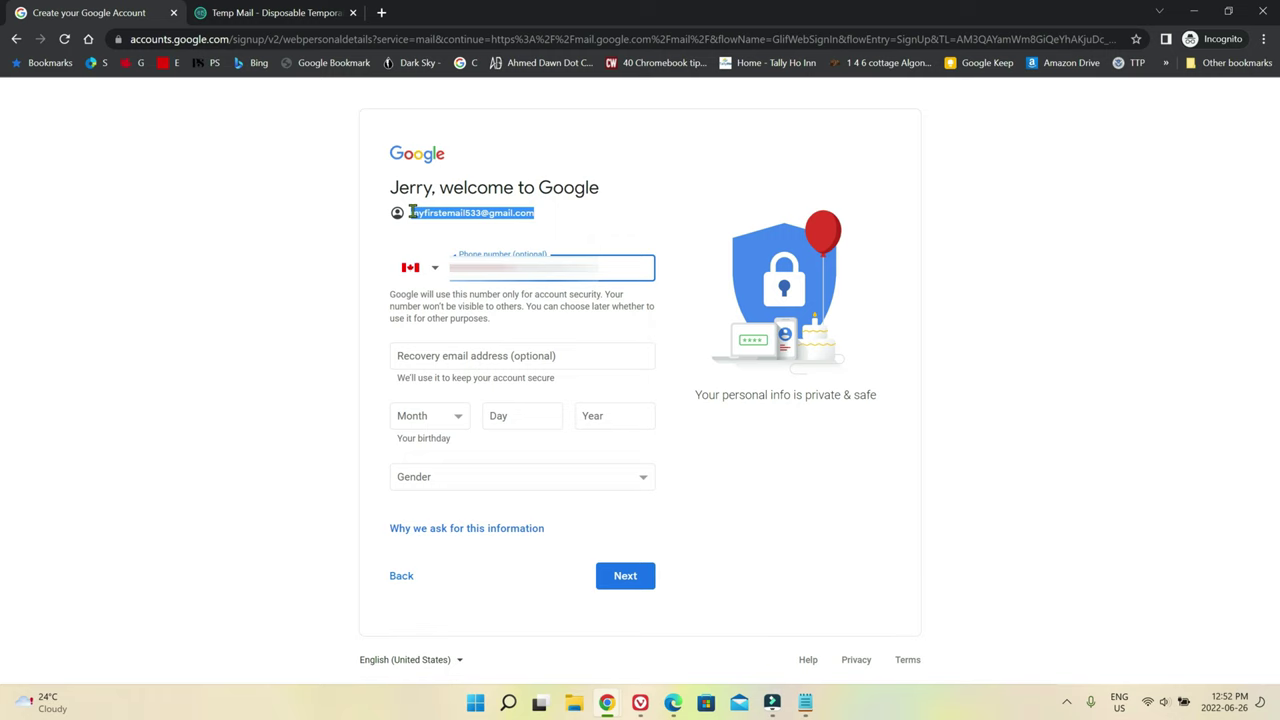
left_click(805, 703)
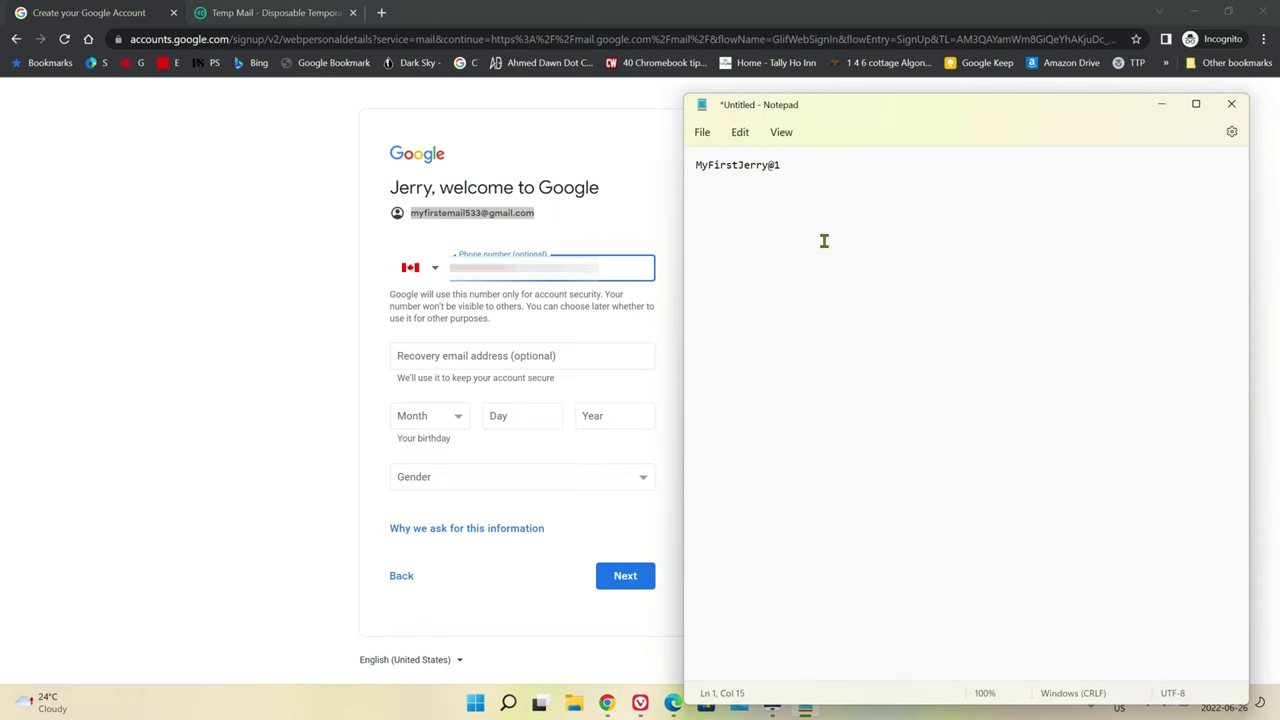
key("Return")
key("ctrl+v")
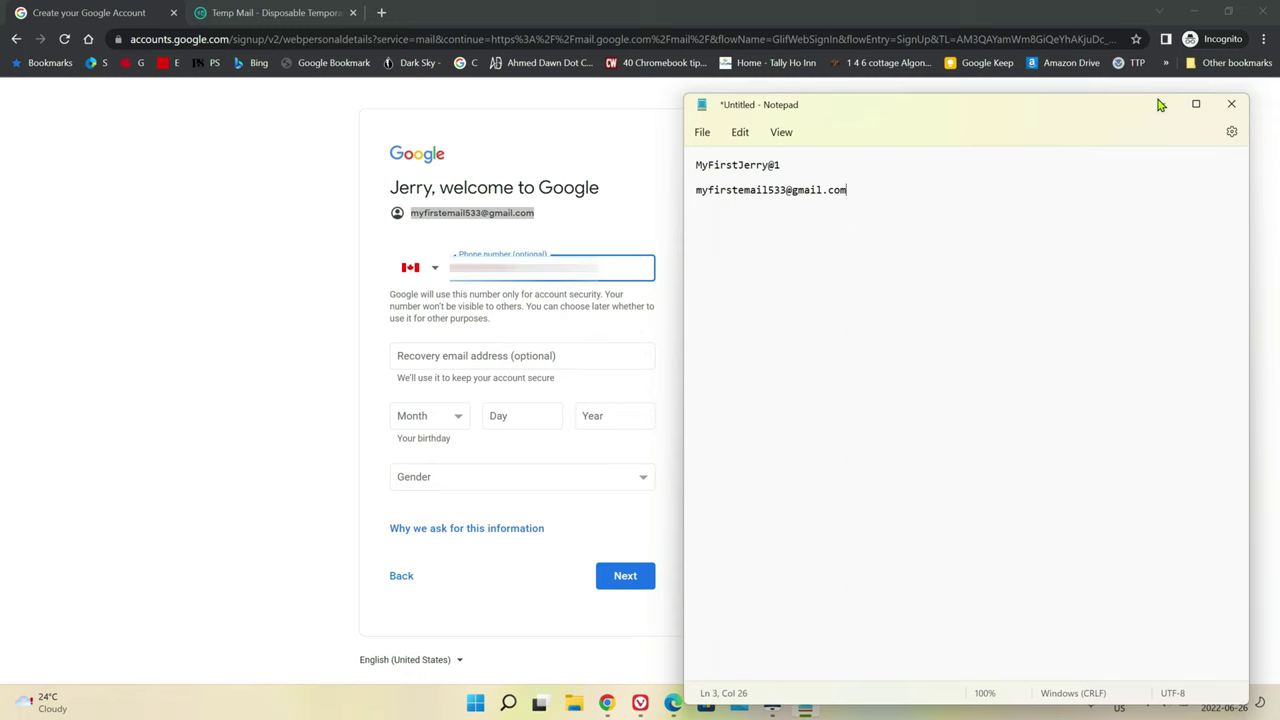
left_click(1160, 103)
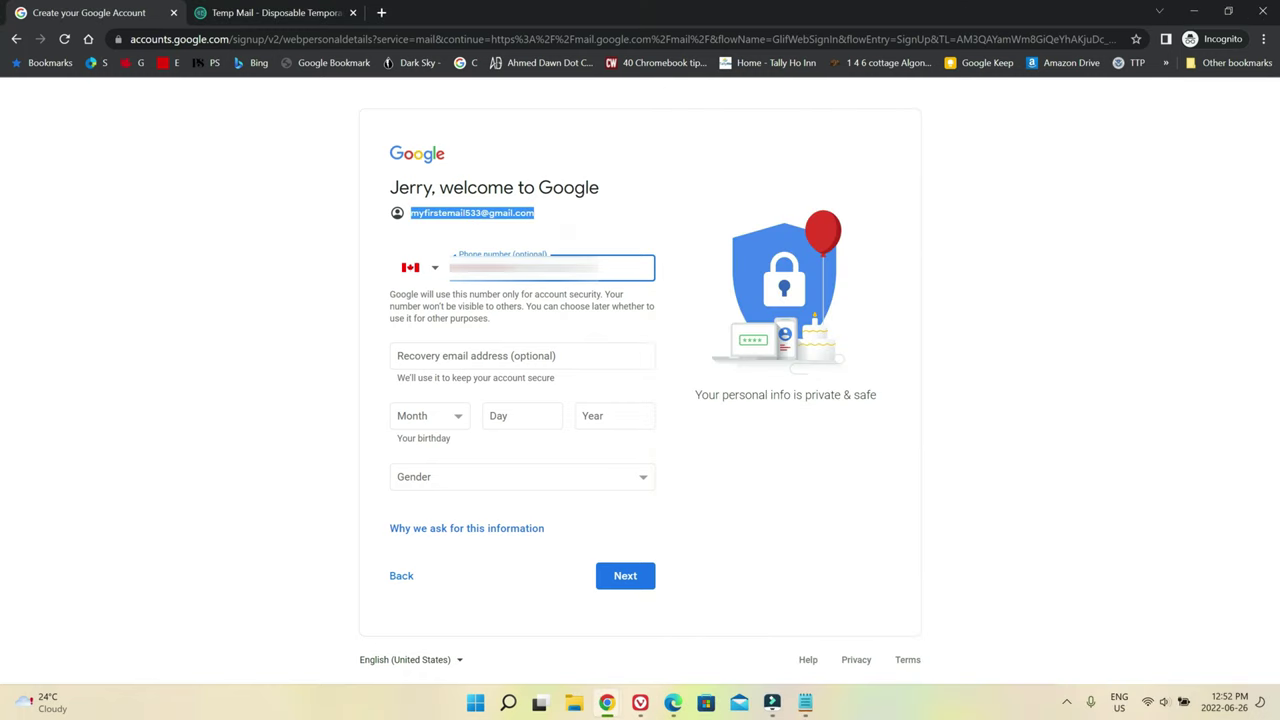
left_click(571, 222)
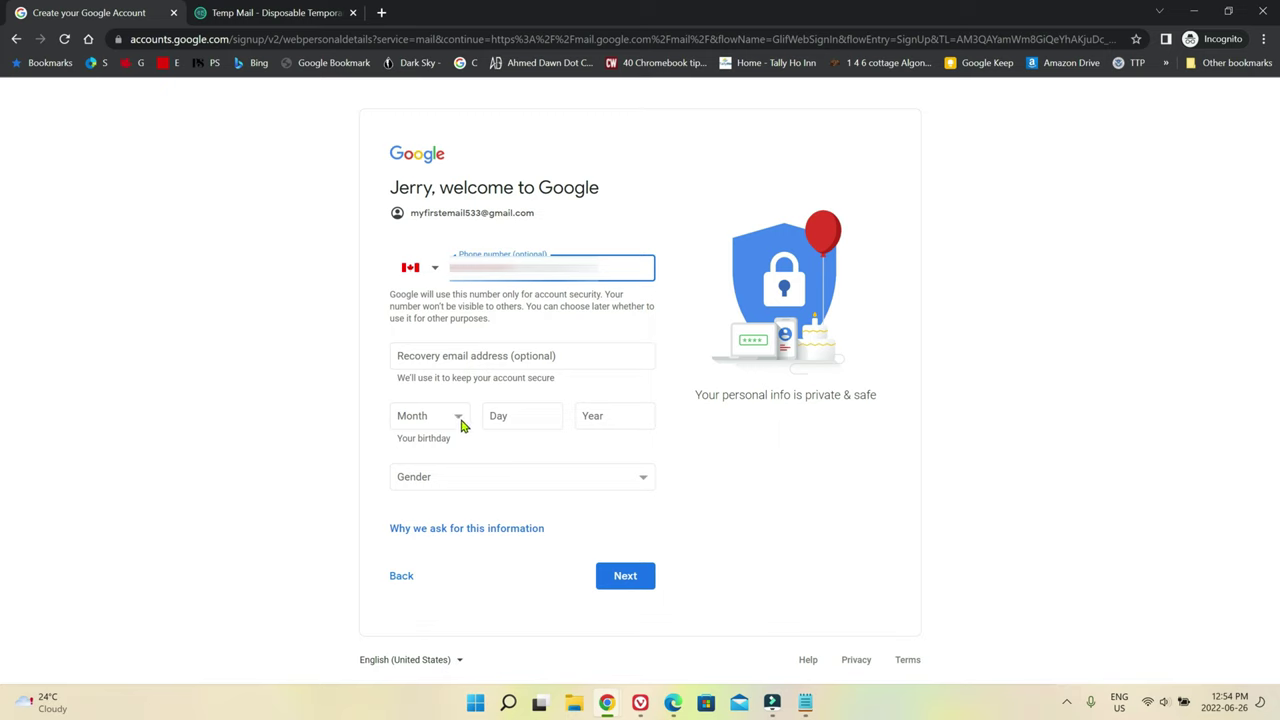
Enter the birthday as February 01, 1900.
left_click(458, 420)
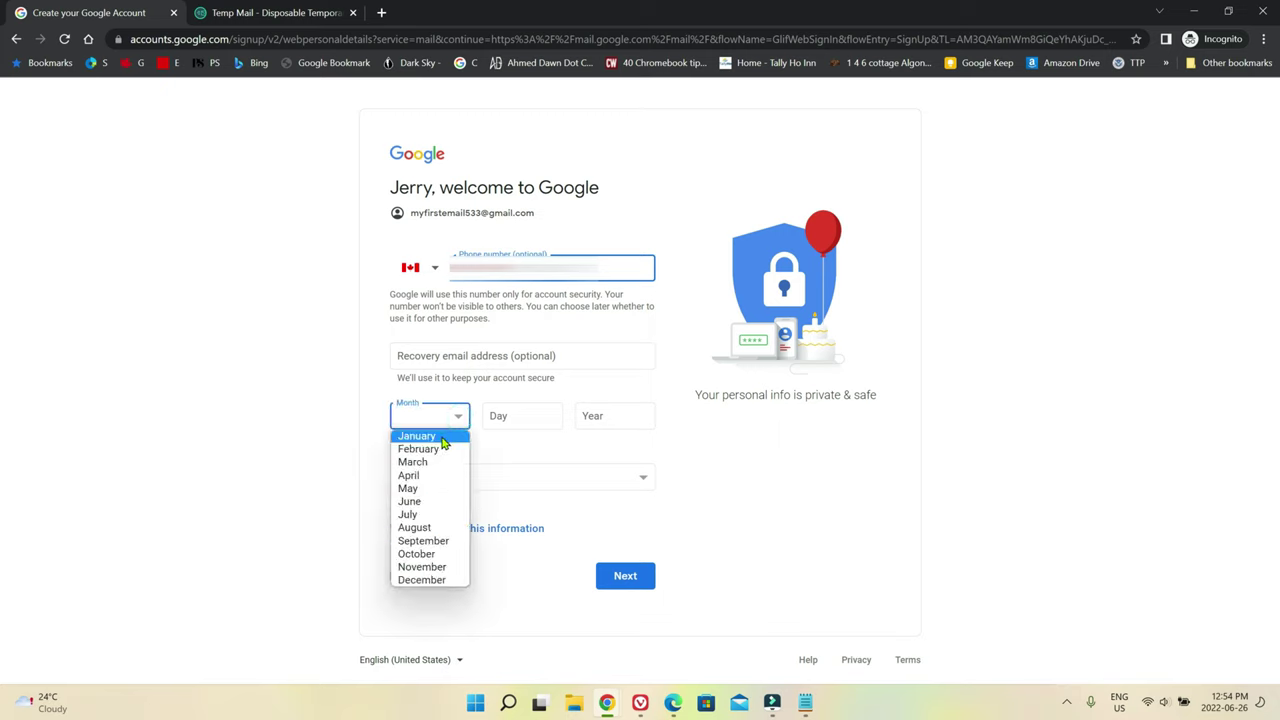
left_click(437, 449)
left_click(523, 418)
type("01")
left_click(600, 420)
type("1900")
left_click(893, 492)
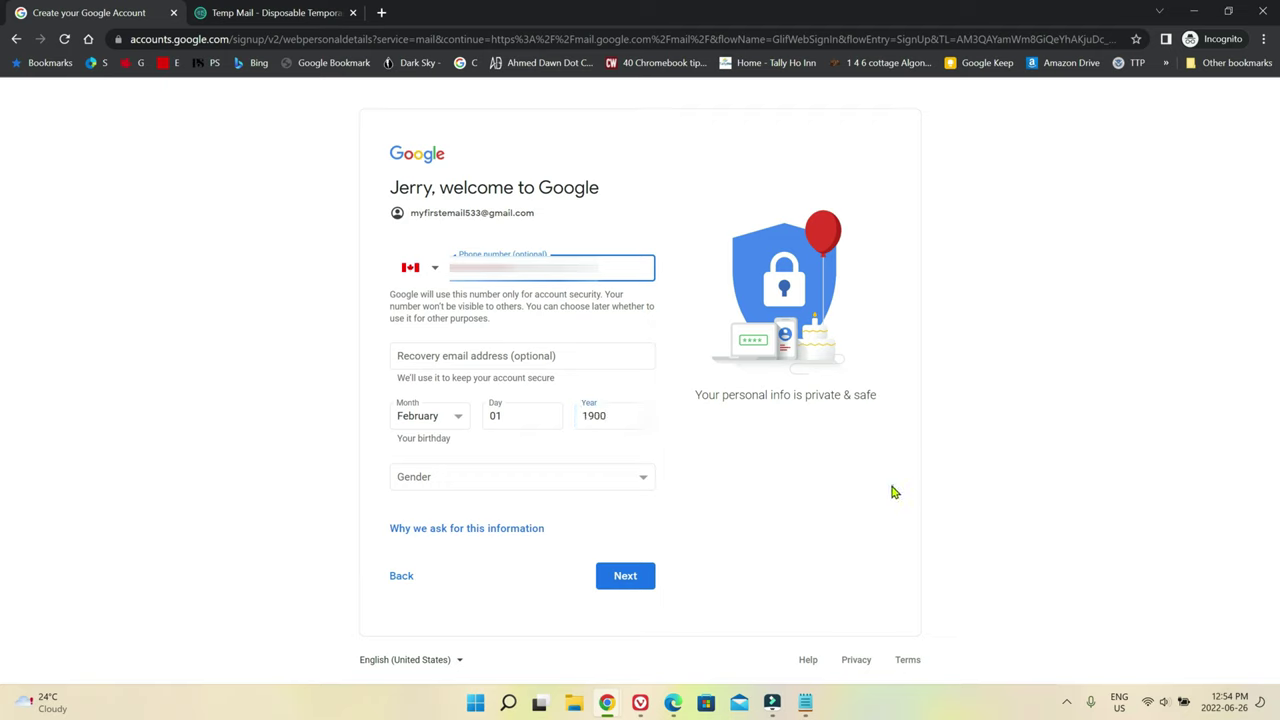
Set the gender to Male and submit the personal details.
left_click(640, 482)
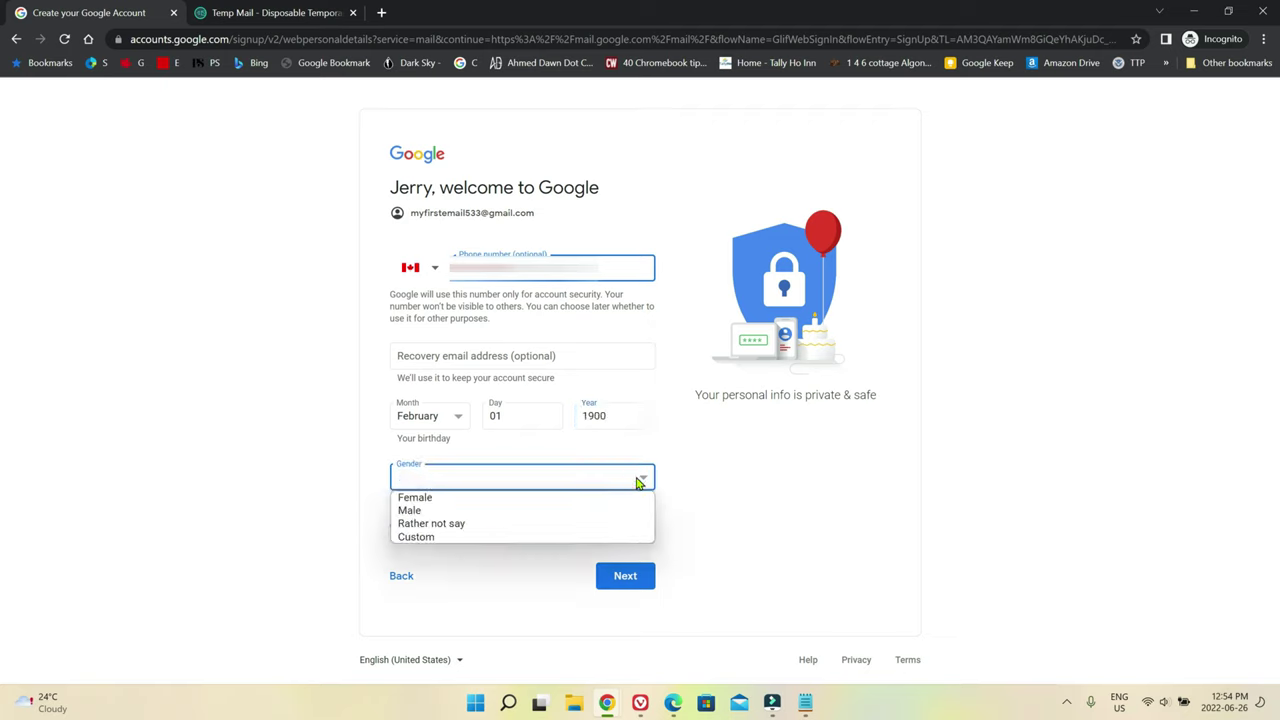
left_click(412, 512)
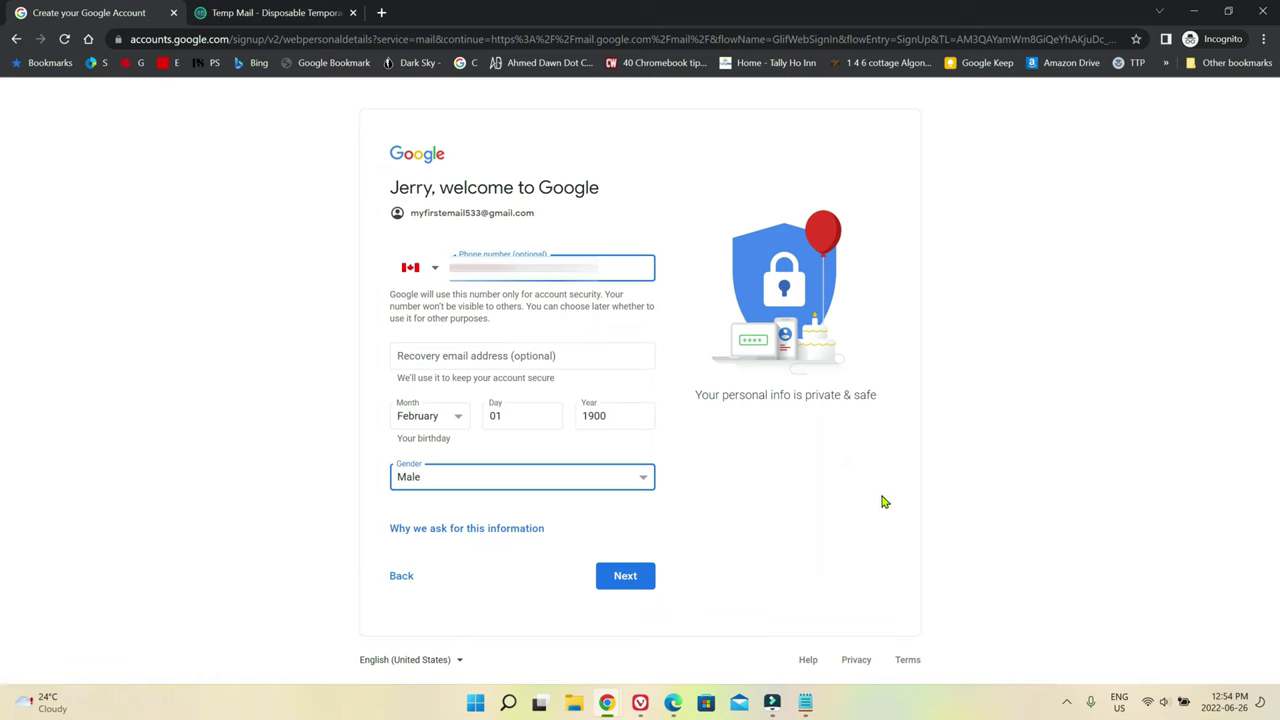
left_click(627, 577)
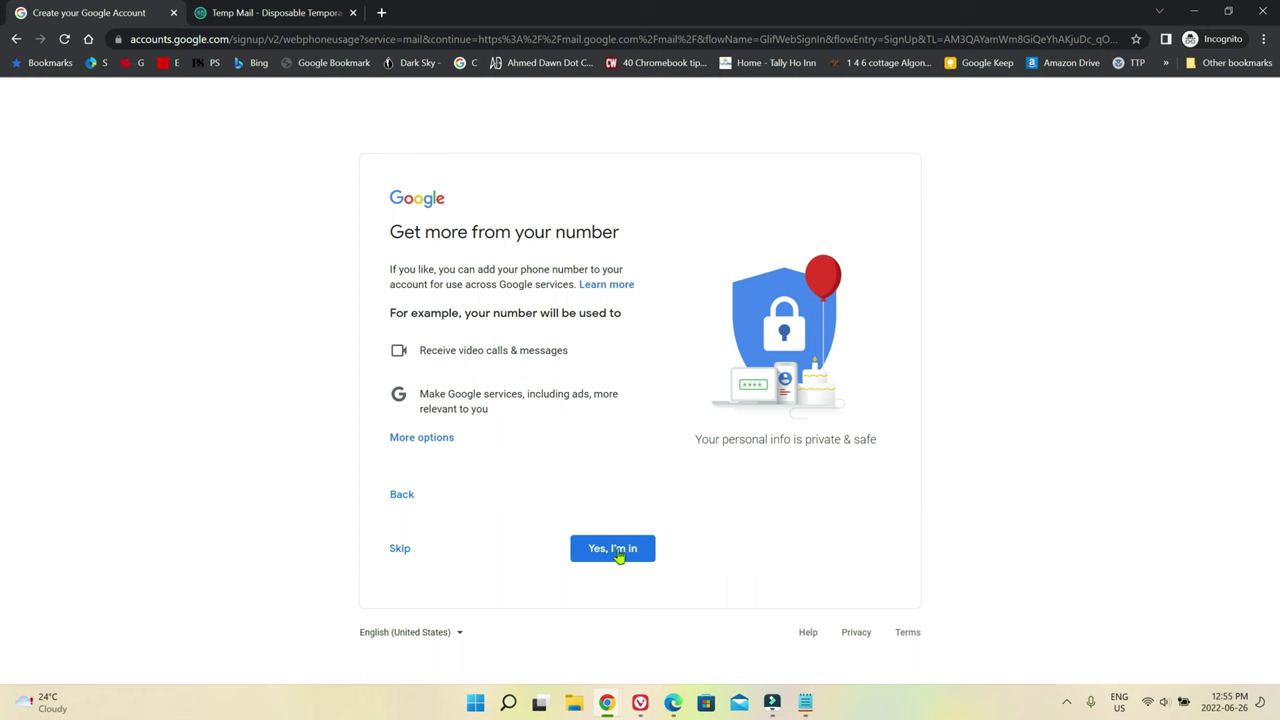
Choose "Yes, I'm in" to use the phone number across Google services.
left_click(651, 553)
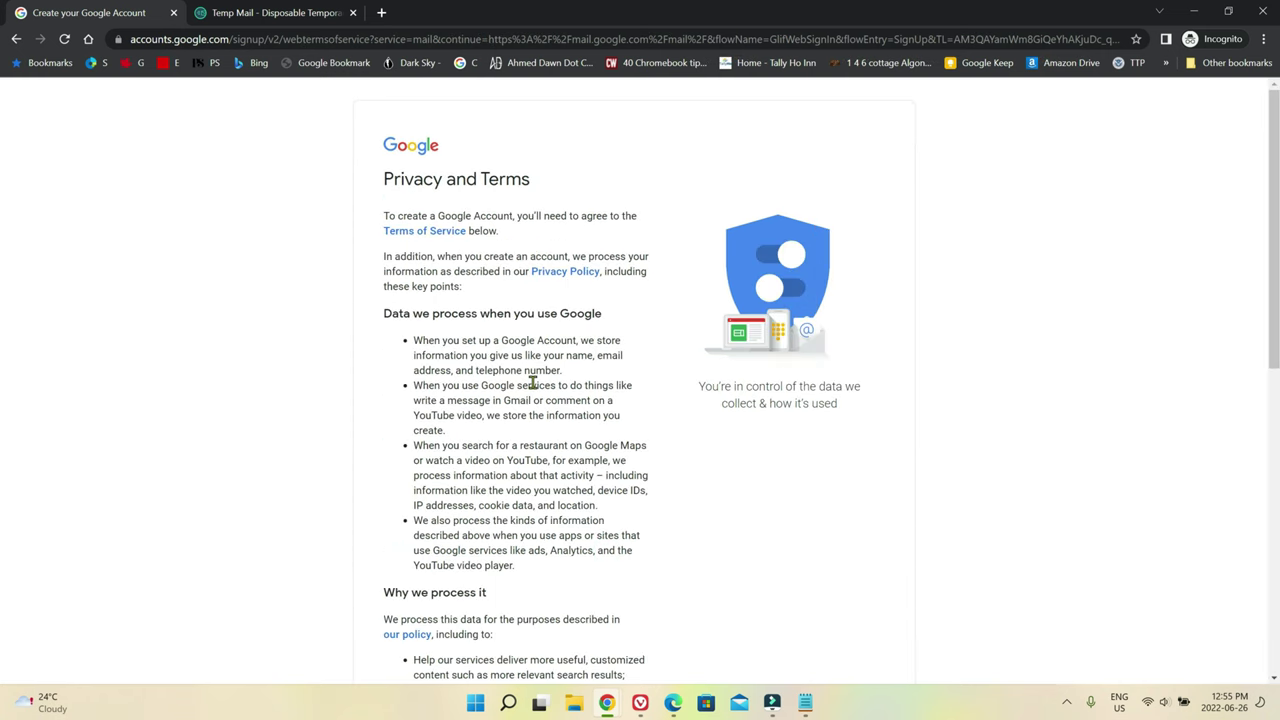
Scroll to the bottom of Privacy and Terms and accept with I agree.
scroll(533, 385, "down", 7)
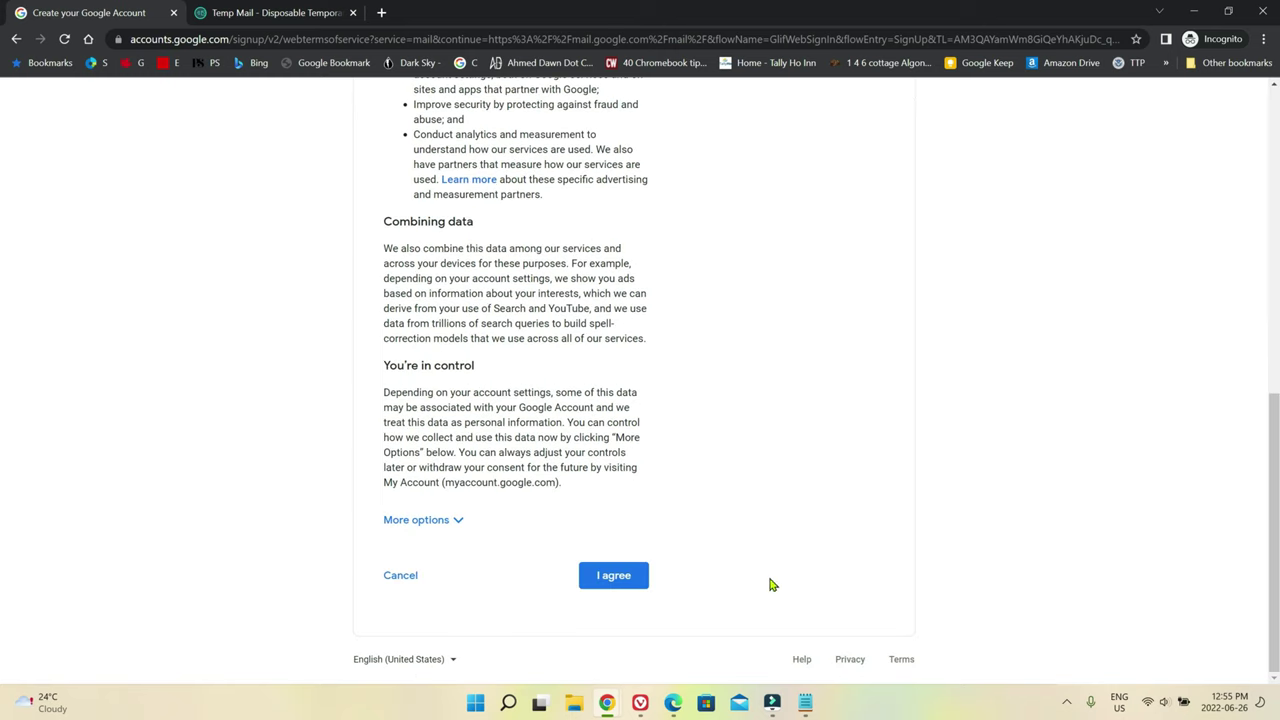
left_click(622, 577)
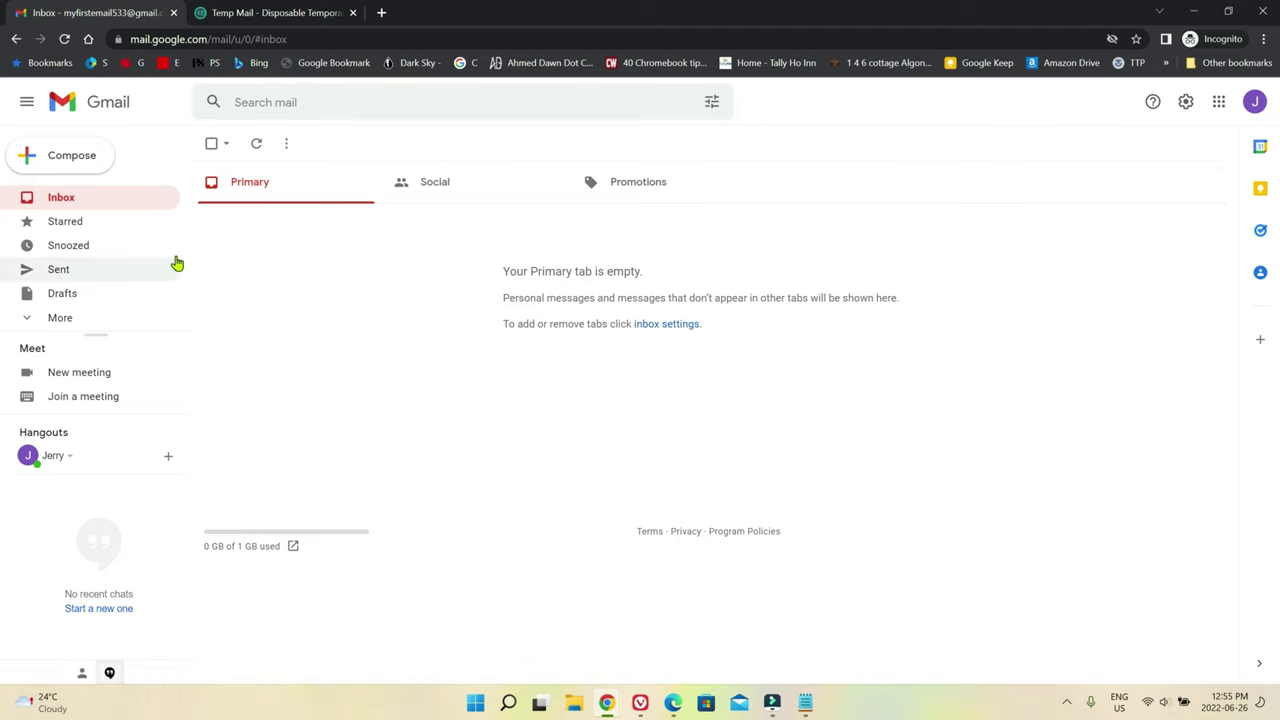
Check the empty Social and Promotions categories, then open the inbox tab settings link.
left_click(441, 183)
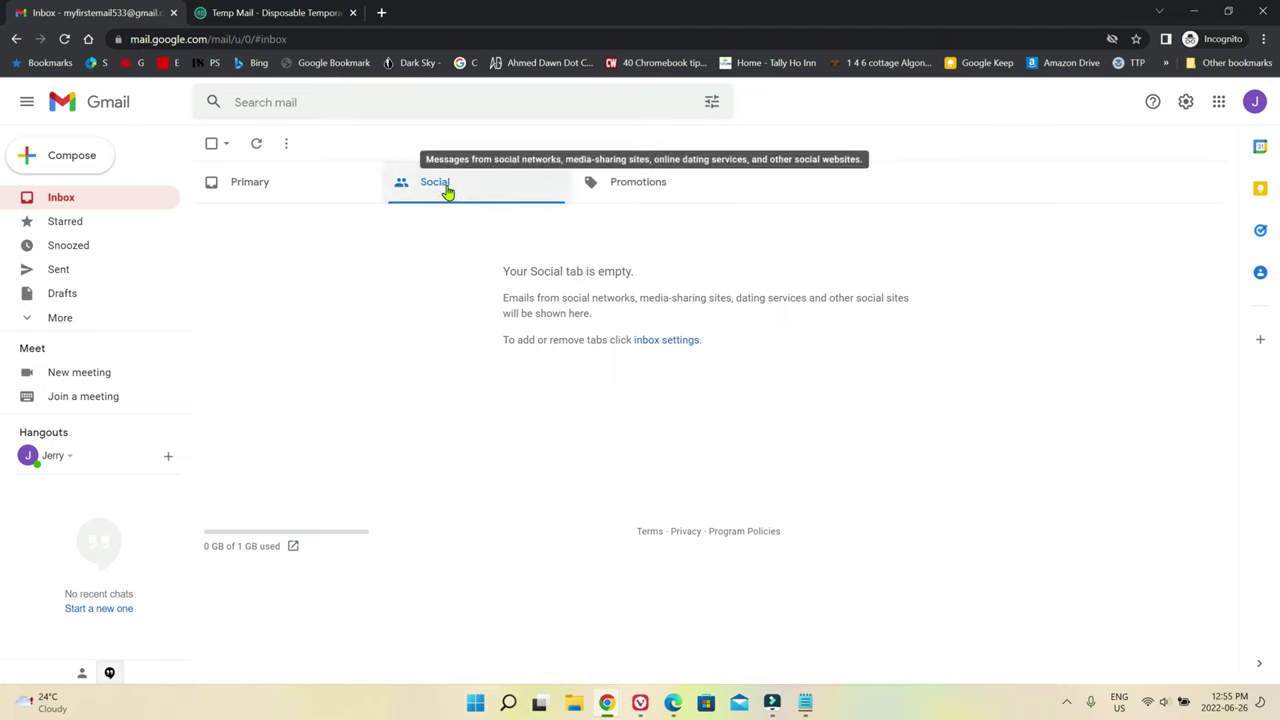
left_click(657, 191)
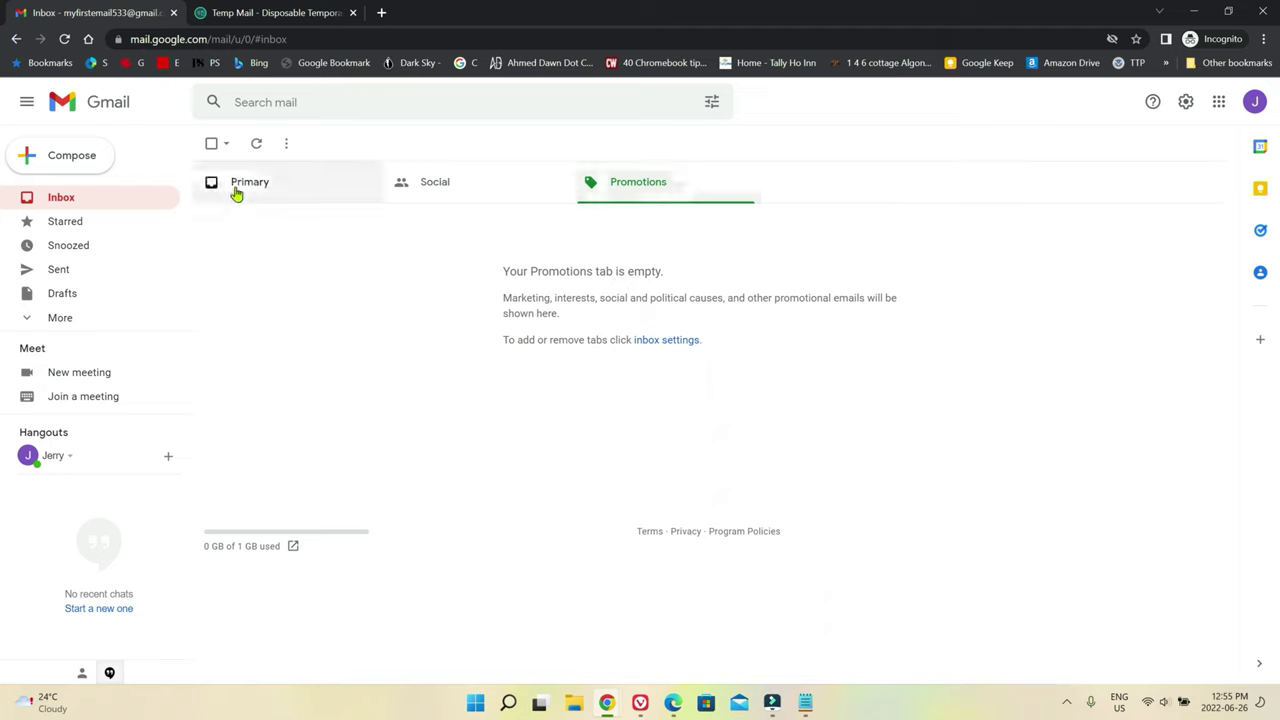
left_click(430, 196)
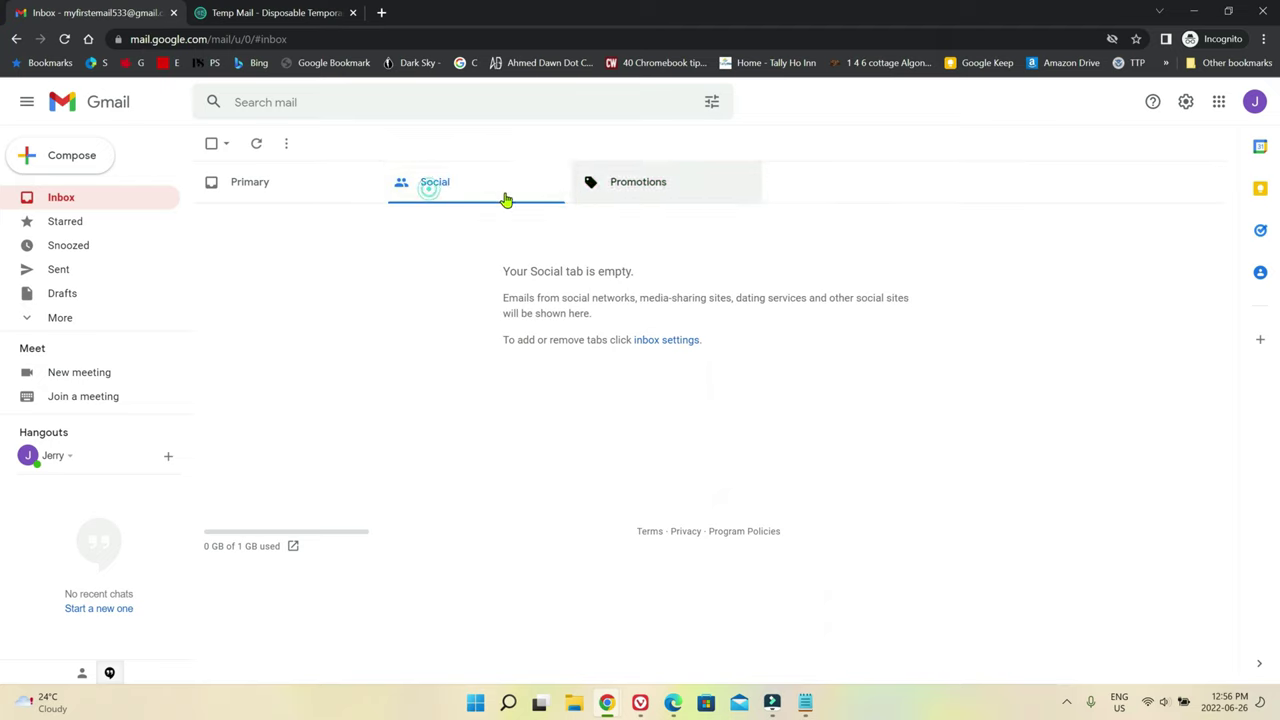
left_click(240, 194)
left_click(405, 198)
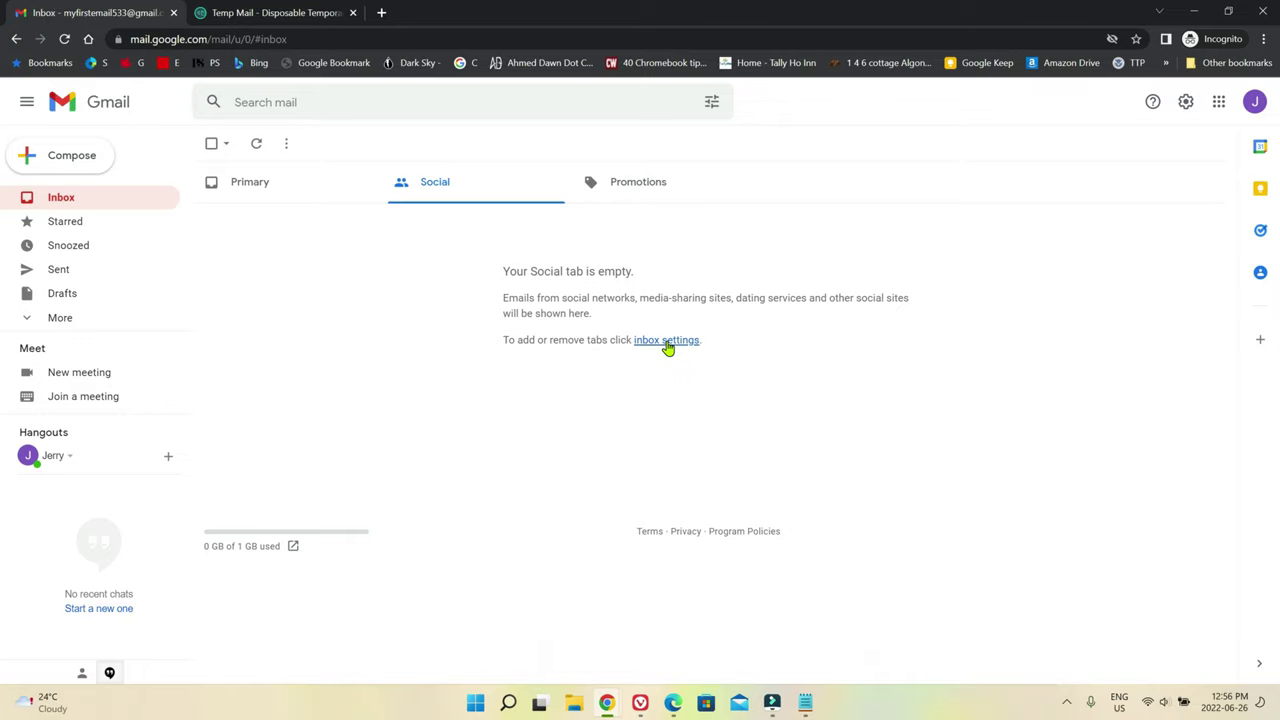
left_click(667, 341)
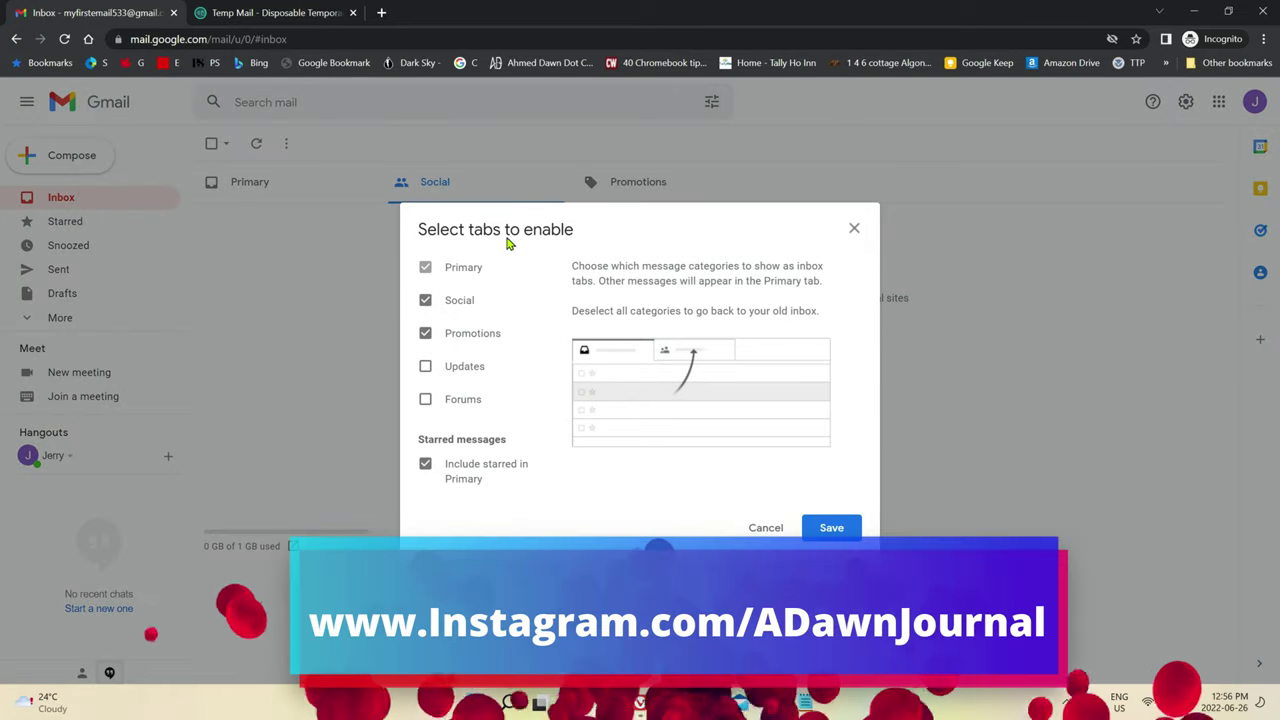
Uncheck the Social and Promotions tabs and save the inbox settings.
left_click(425, 302)
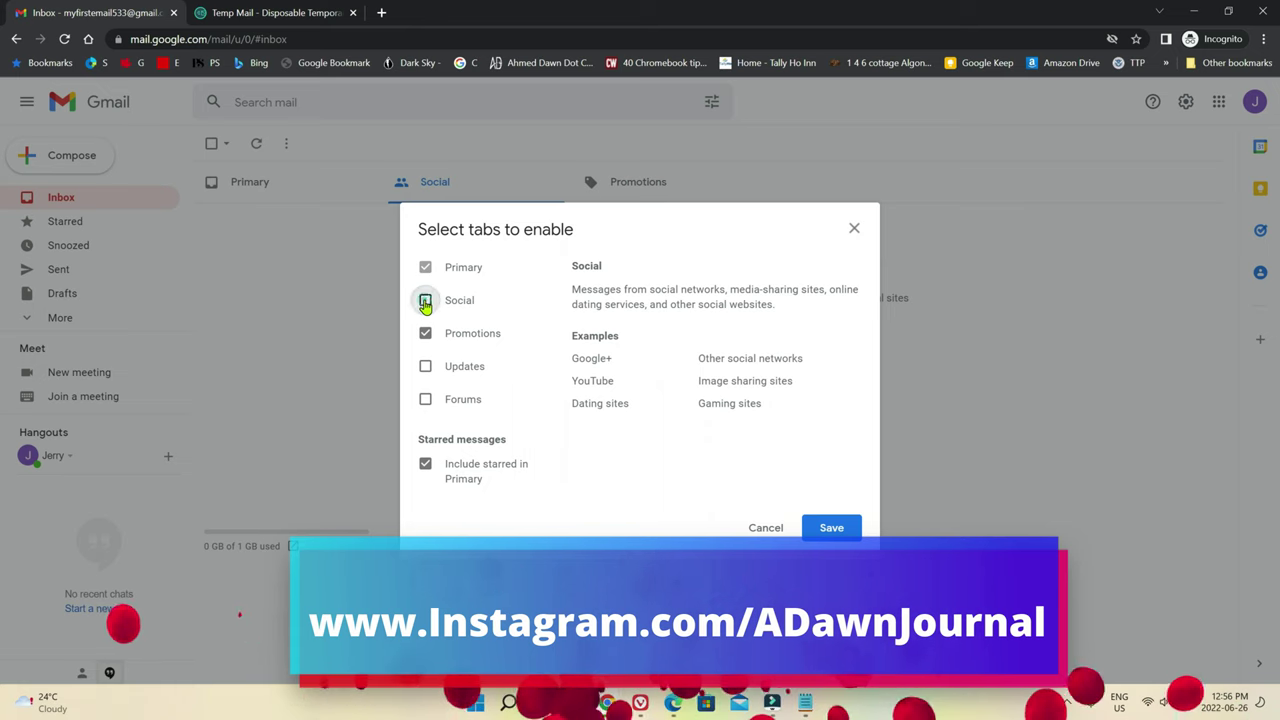
left_click(425, 335)
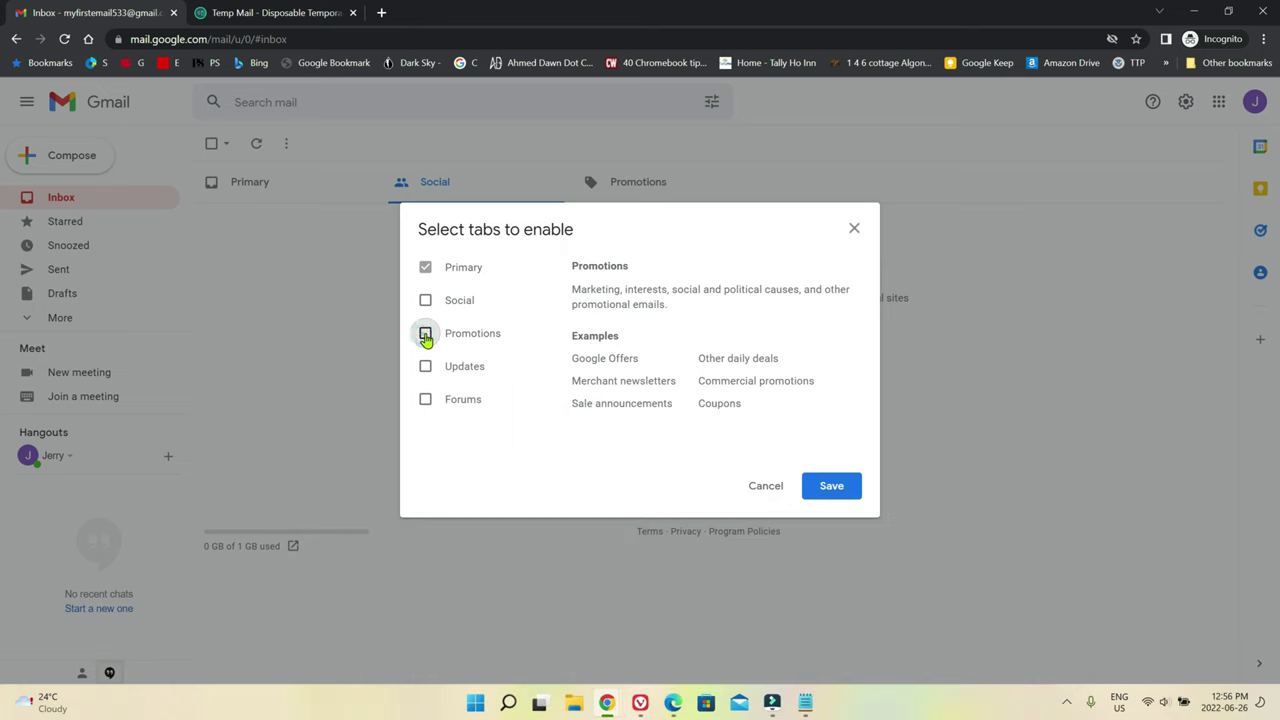
left_click(843, 487)
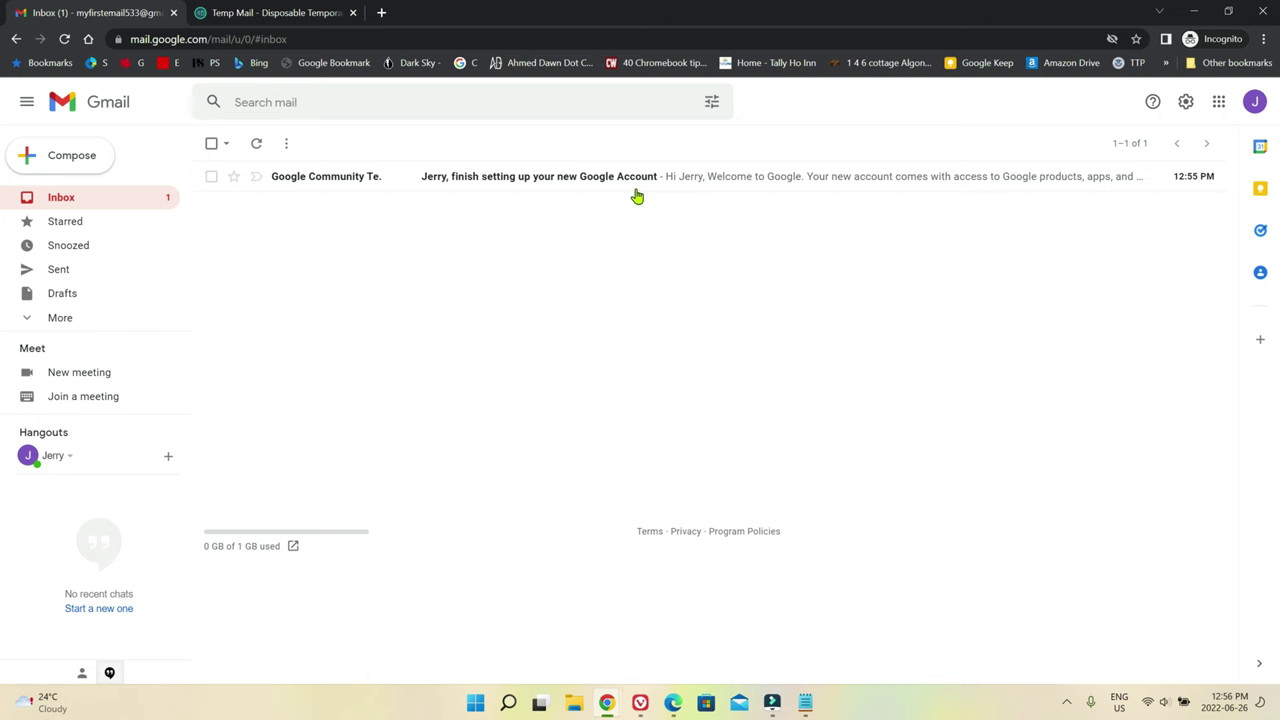
Open the Google Community Team welcome email and scroll through its setup tips.
left_click(571, 178)
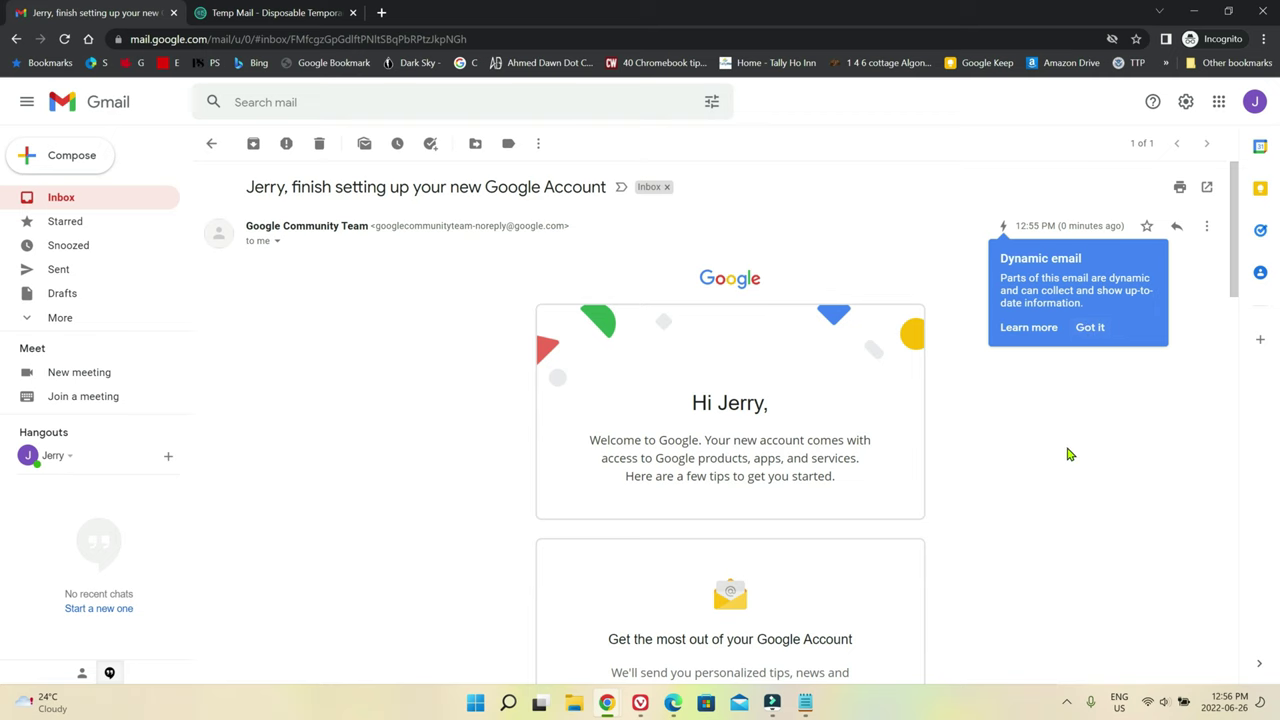
scroll(1062, 450, "down", 2)
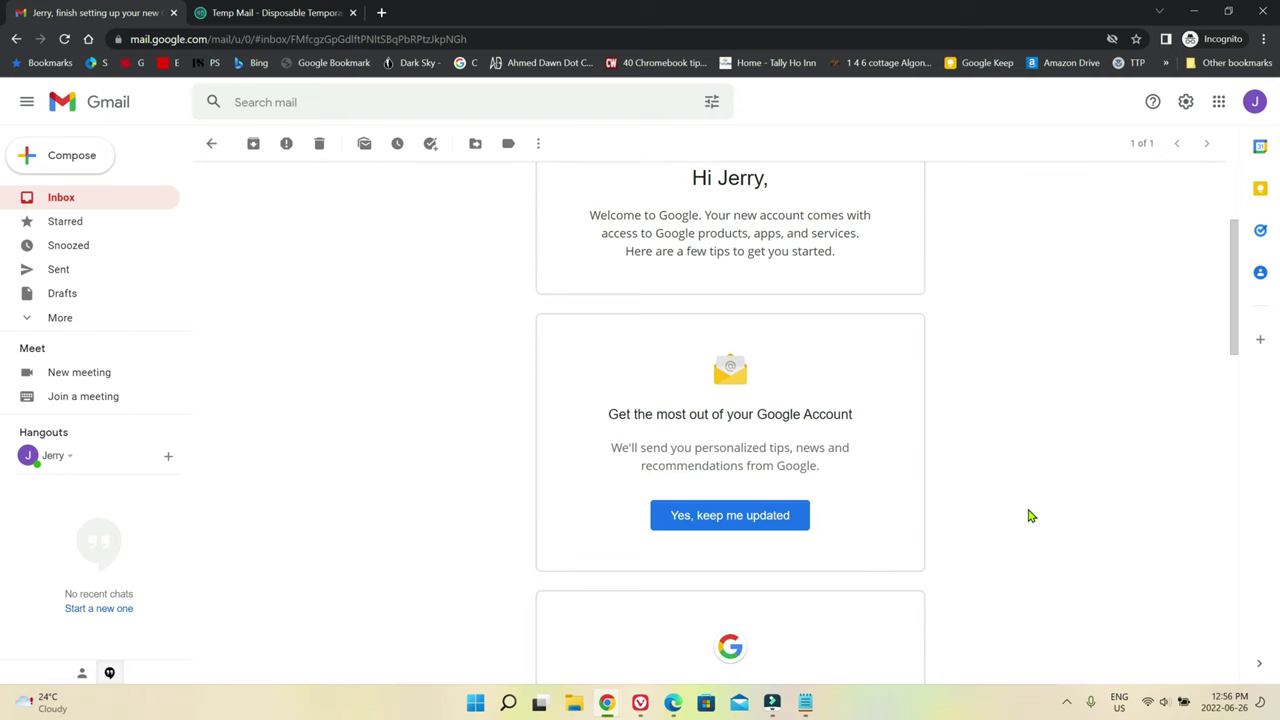
scroll(1030, 521, "up", 2)
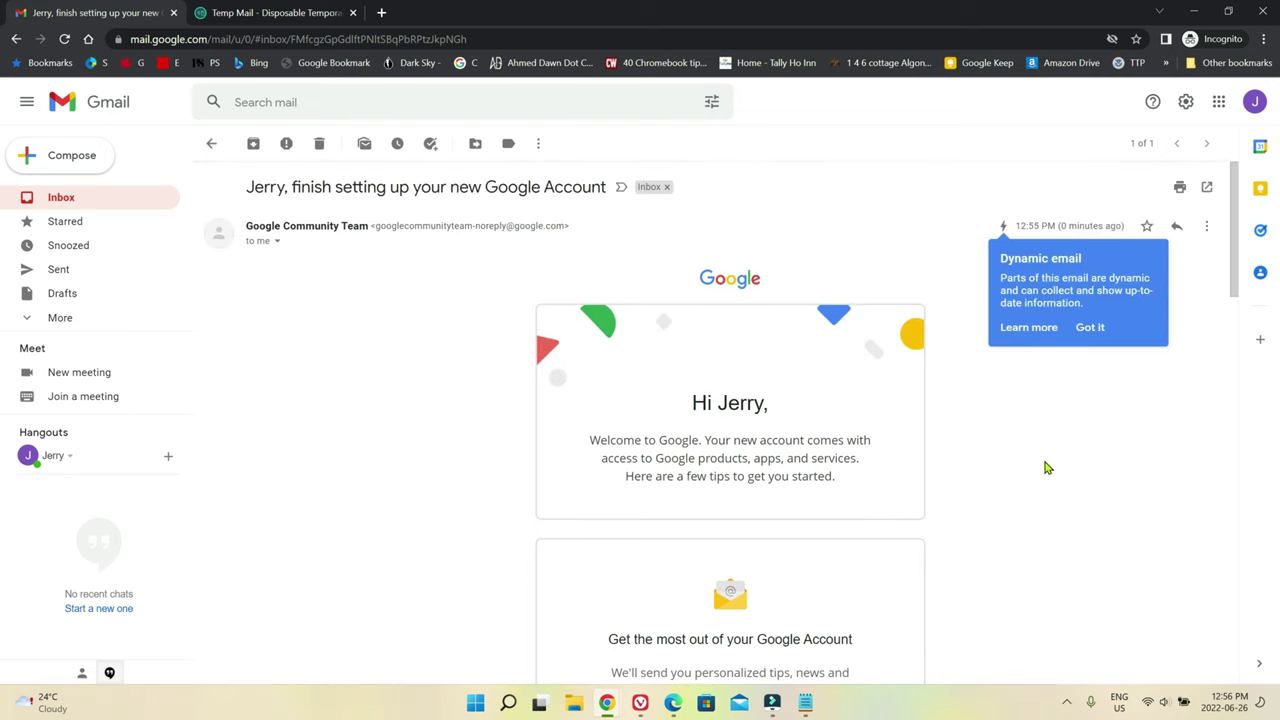
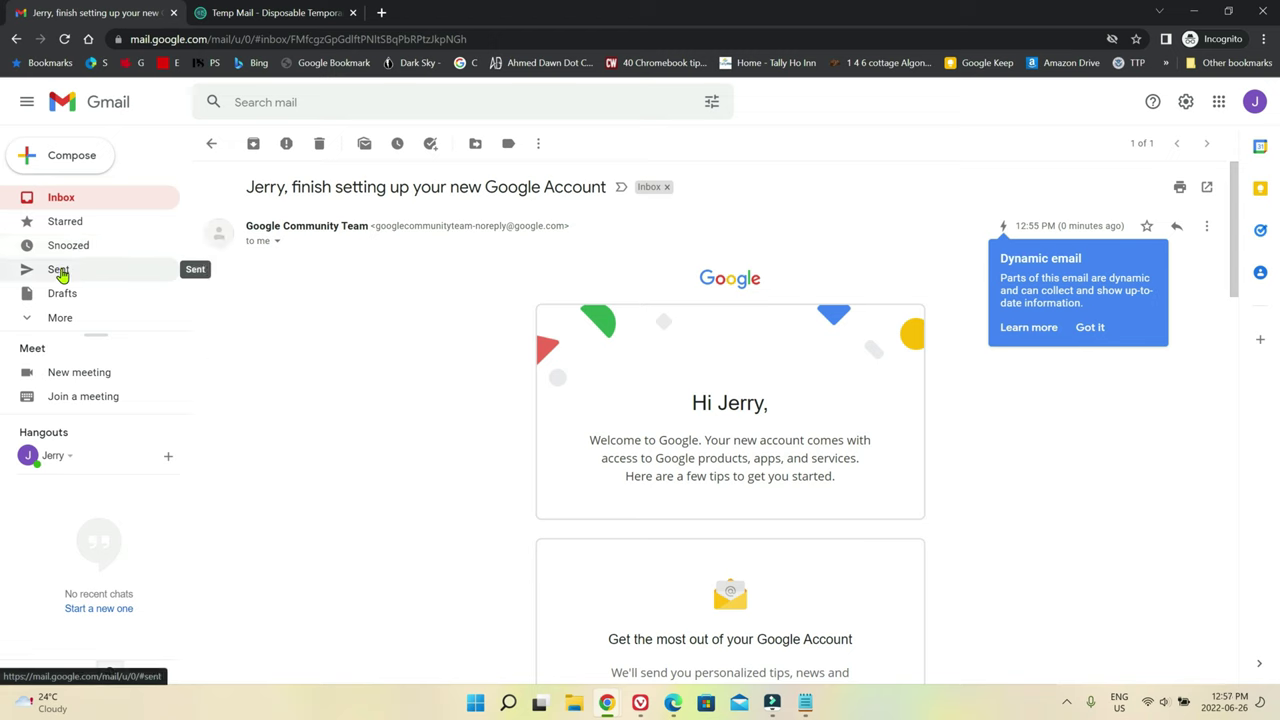
Open the Sent folder and start a new message.
left_click(60, 318)
left_click_drag(190, 300, 194, 251)
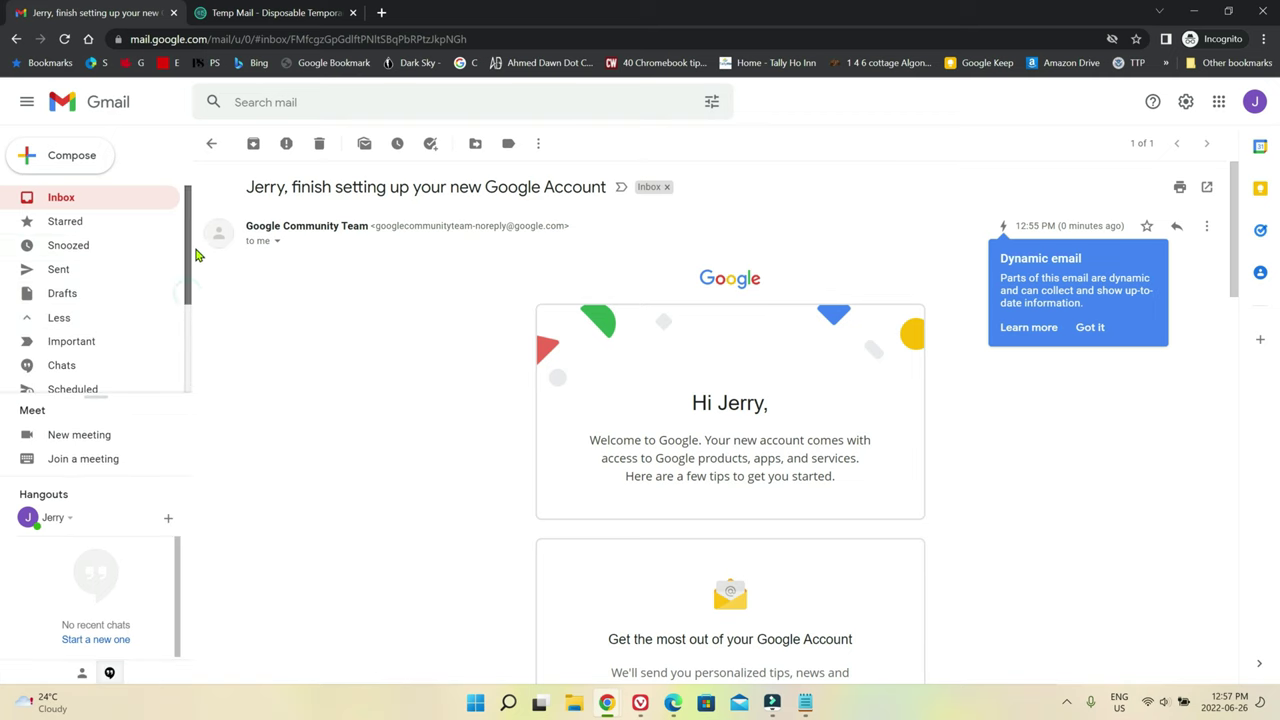
left_click(78, 270)
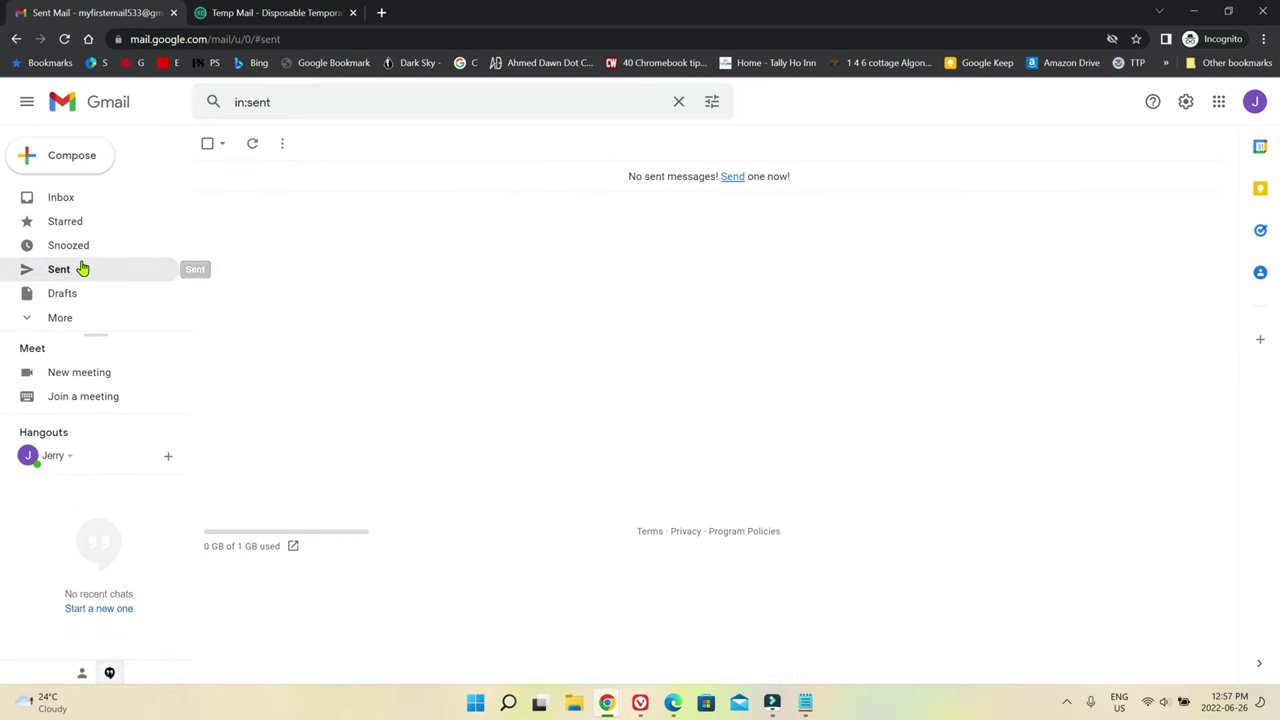
left_click(62, 160)
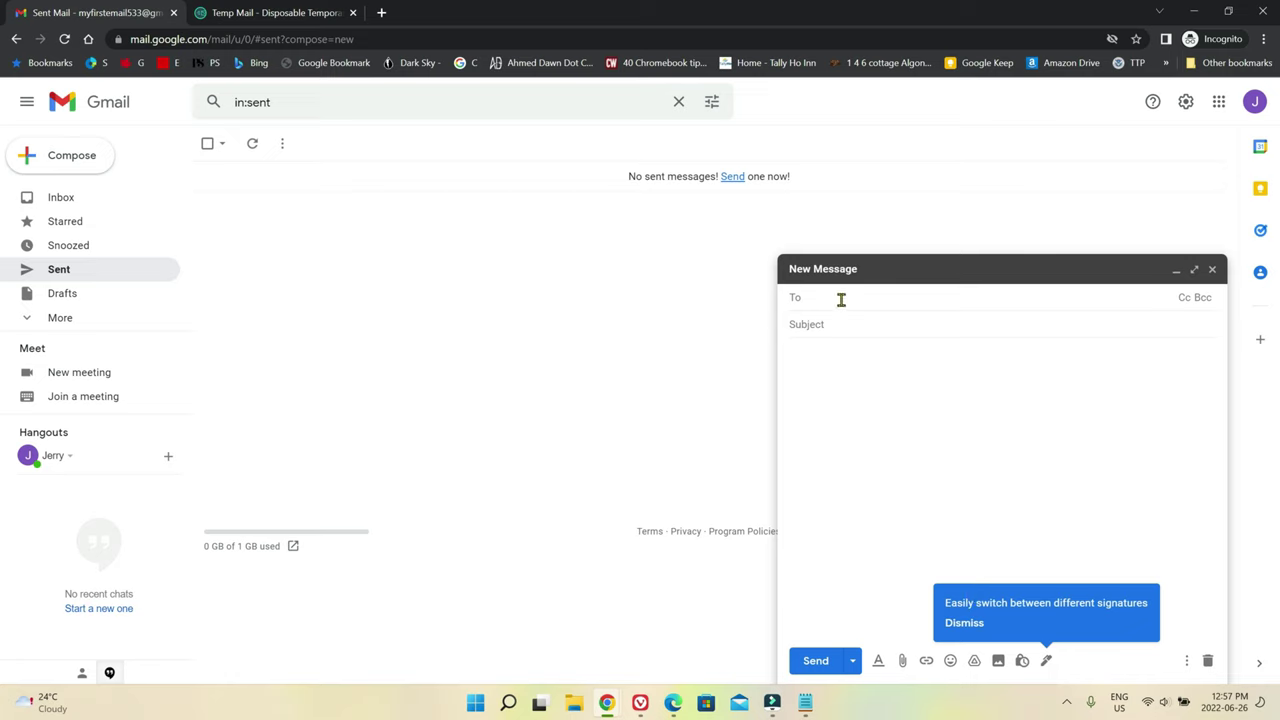
Copy the account's saved e-mail address from Notepad and return to the message.
left_click(805, 705)
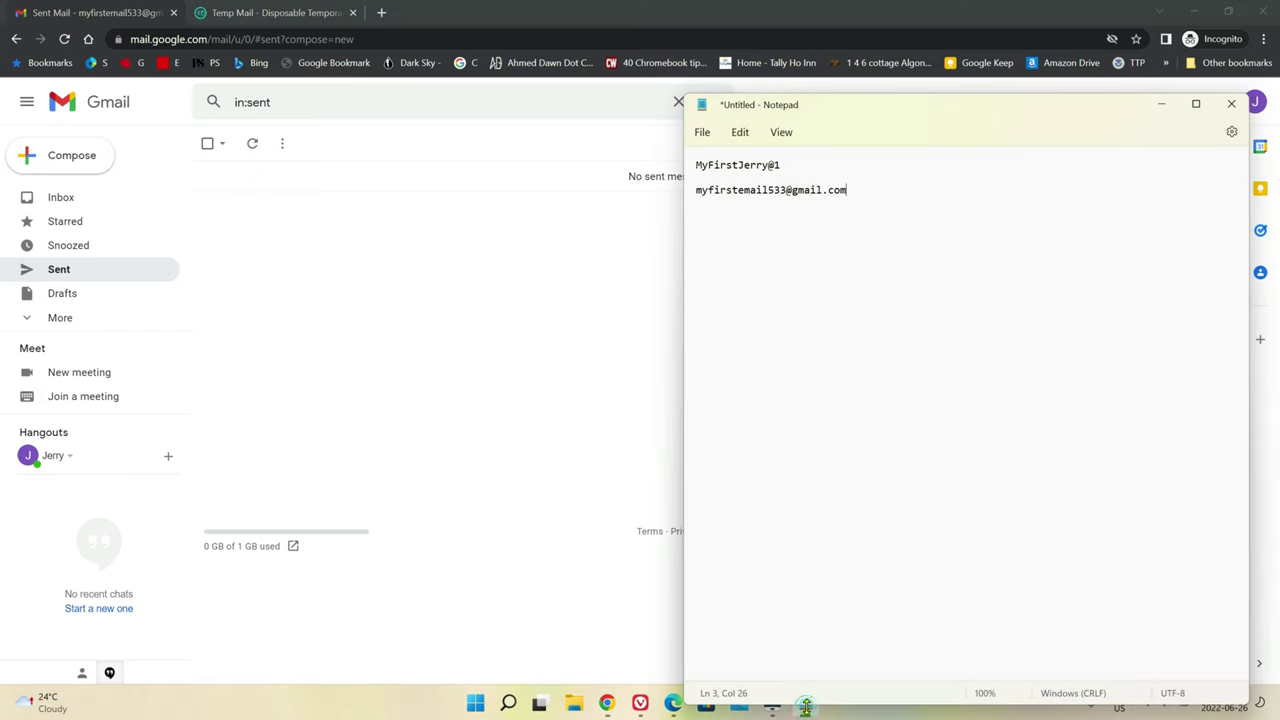
left_click_drag(850, 190, 704, 182)
key("ctrl+c")
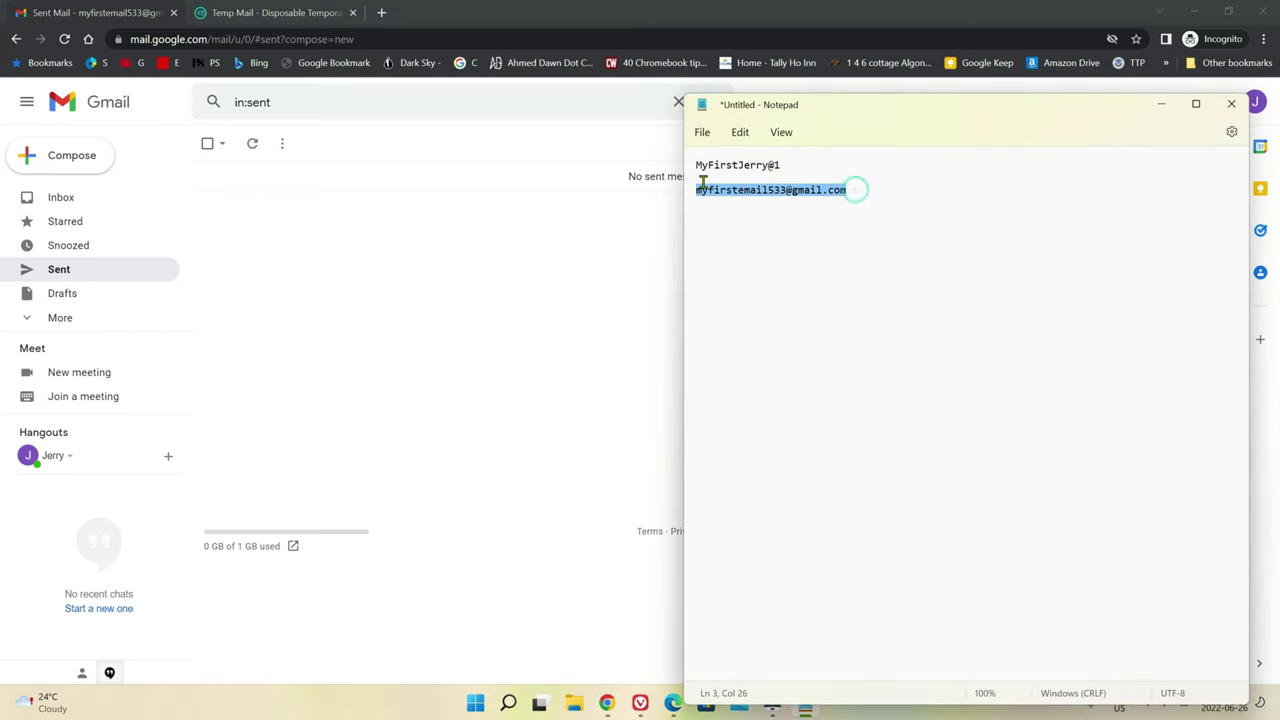
left_click(1161, 104)
Send 'Test' with body 'Hello' to the account's own address, then open it from Sent.
key("ctrl+v")
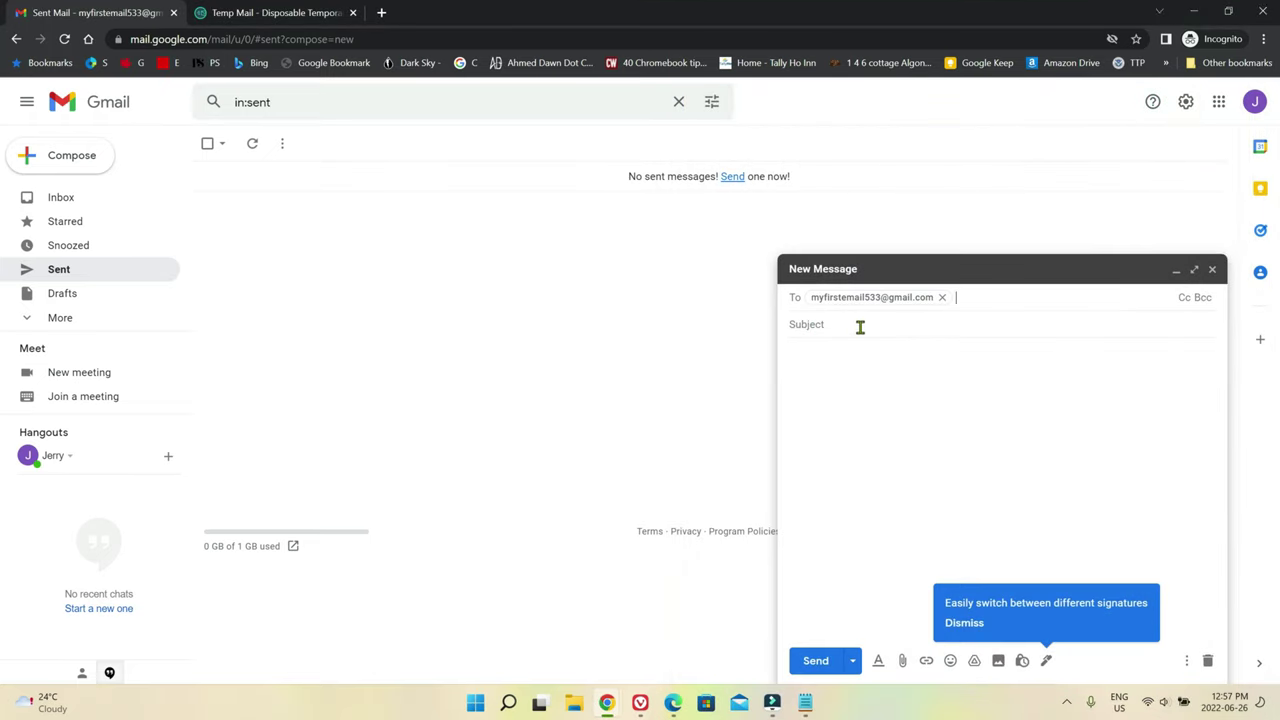
left_click(865, 323)
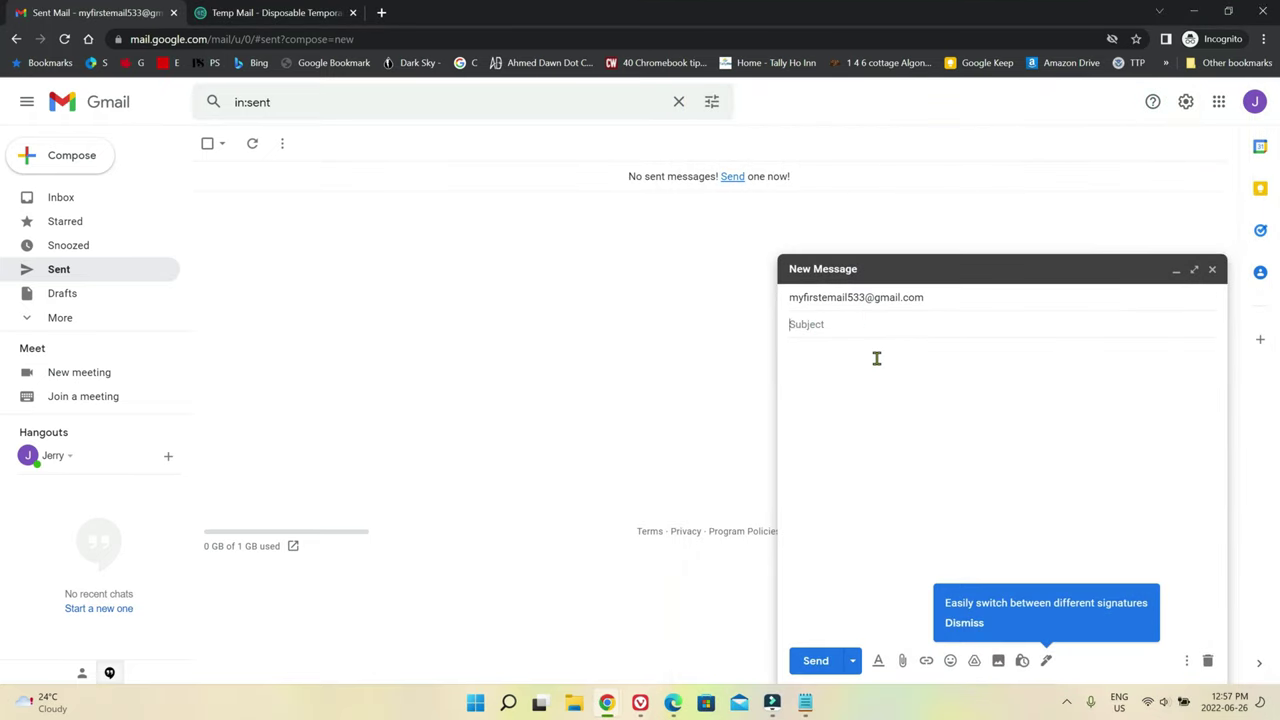
type("Test")
left_click(874, 354)
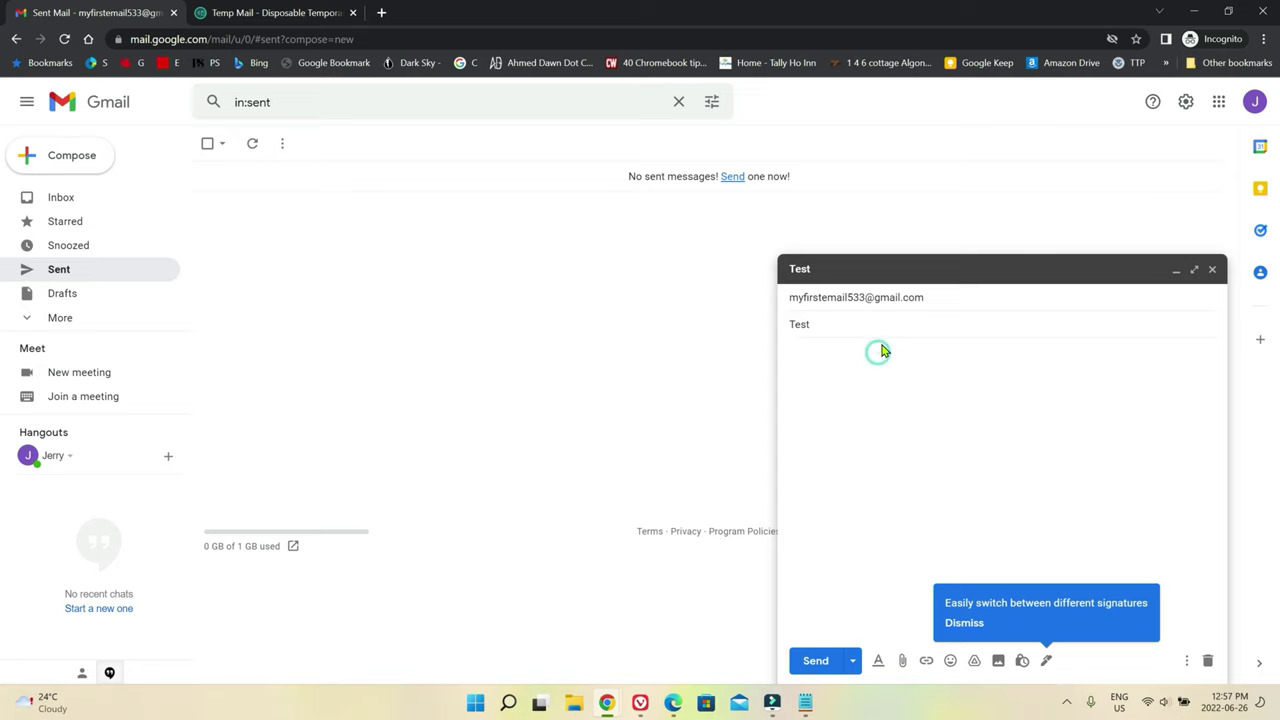
type("Hello")
left_click(830, 661)
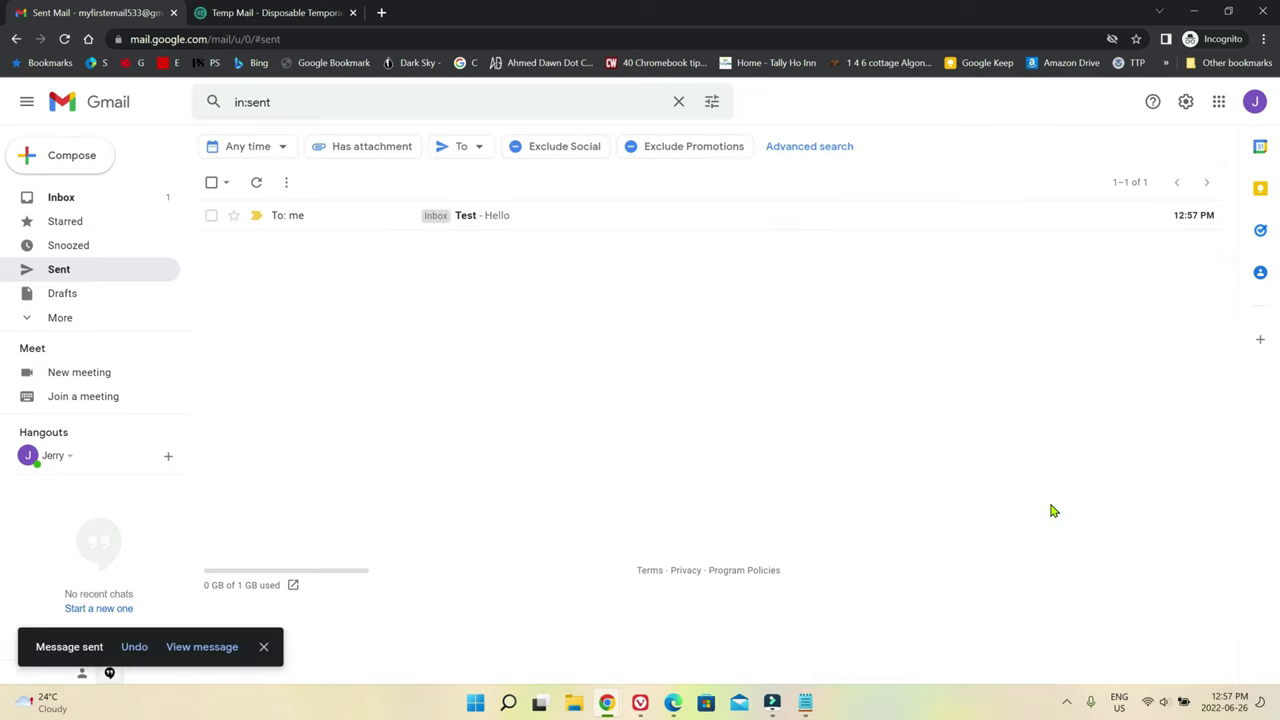
left_click(468, 216)
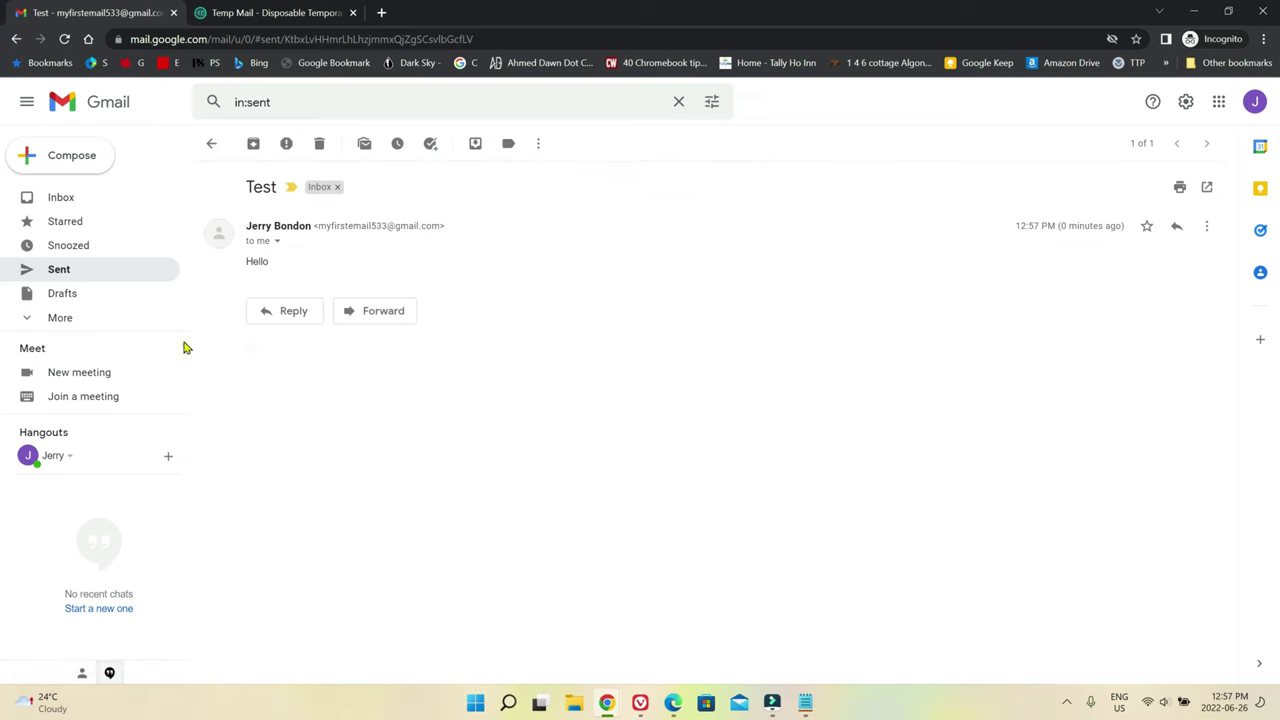
Revisit the Sent folder and read the Spam folder's auto-deletion notice.
left_click(29, 318)
scroll(65, 348, "down", 3)
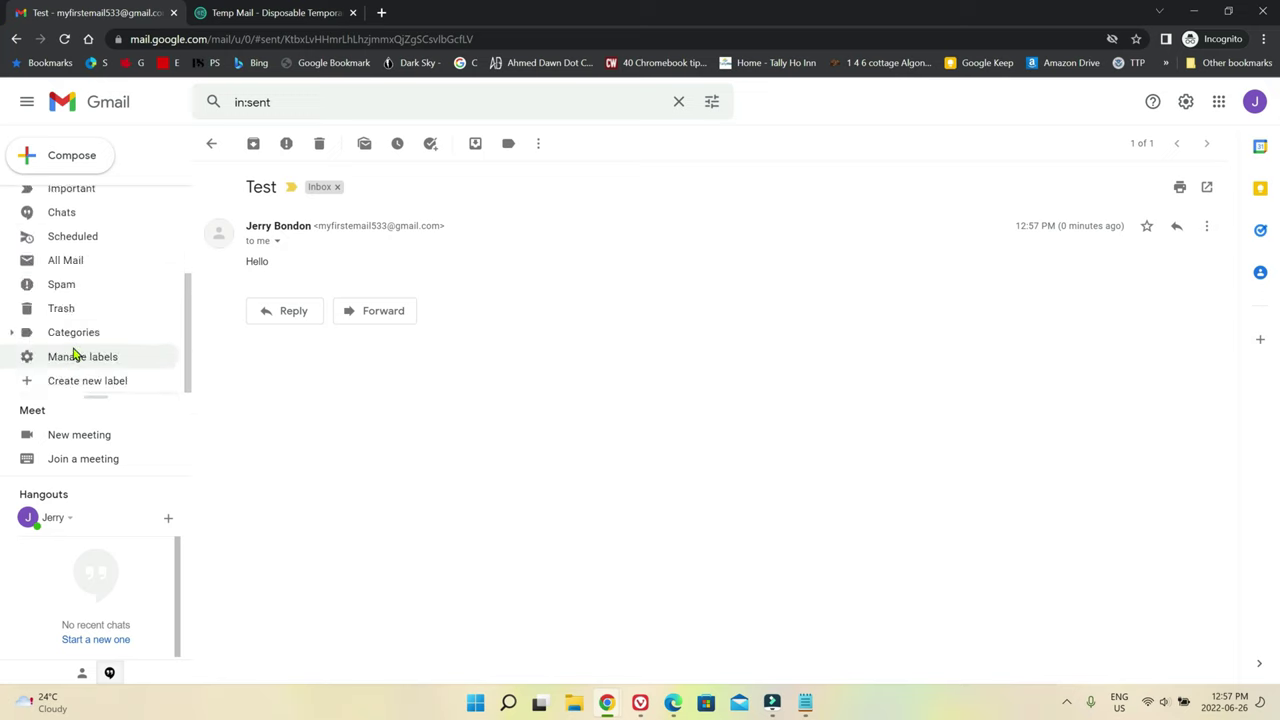
scroll(78, 356, "up", 3)
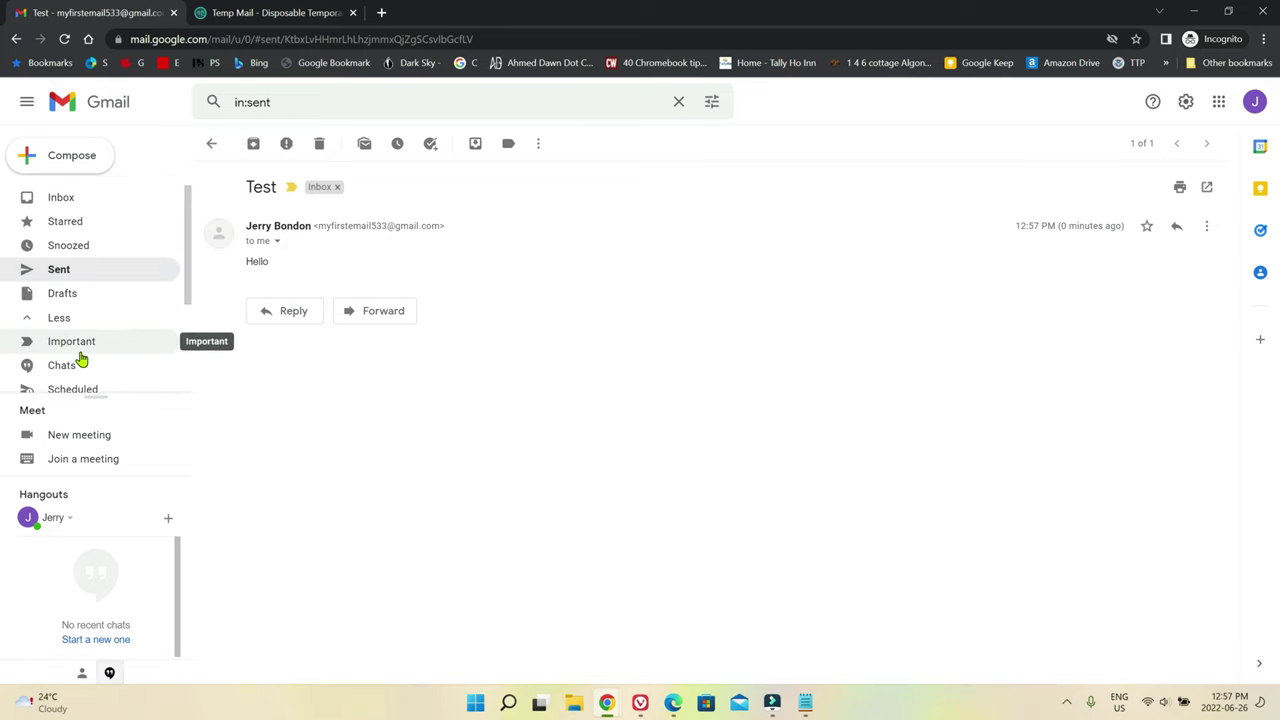
left_click(58, 270)
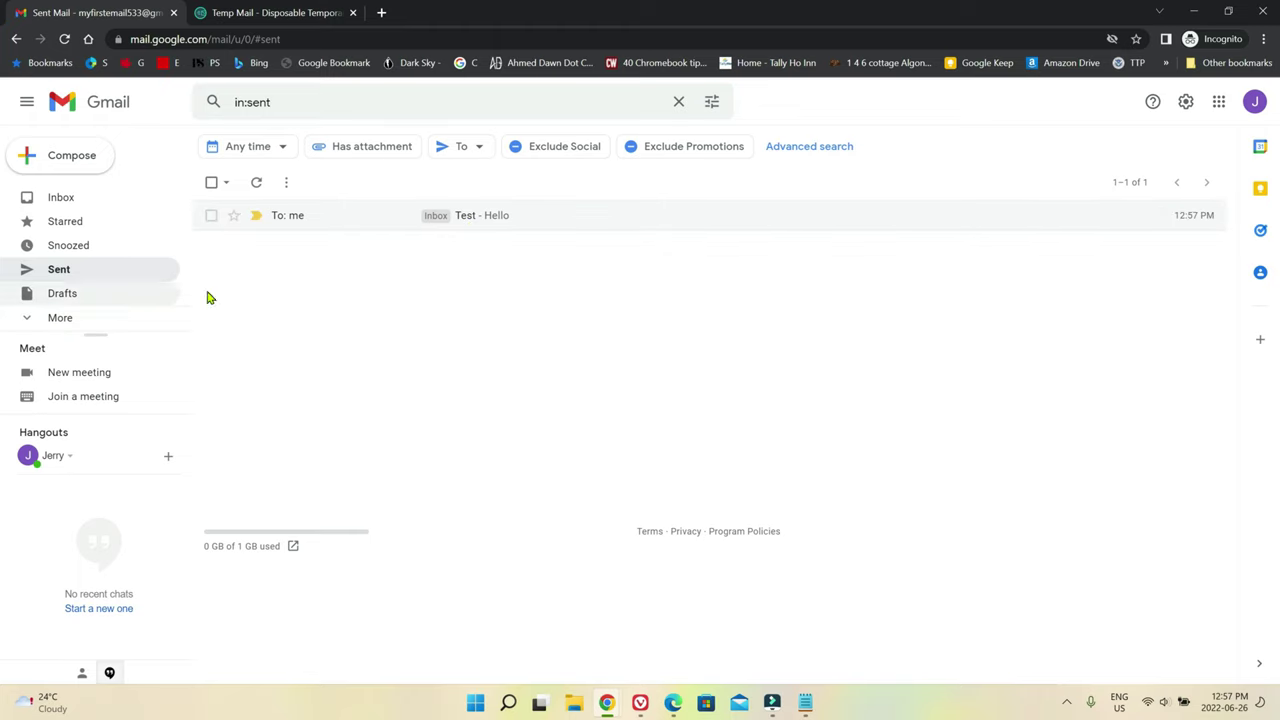
left_click(30, 320)
scroll(123, 380, "down", 2)
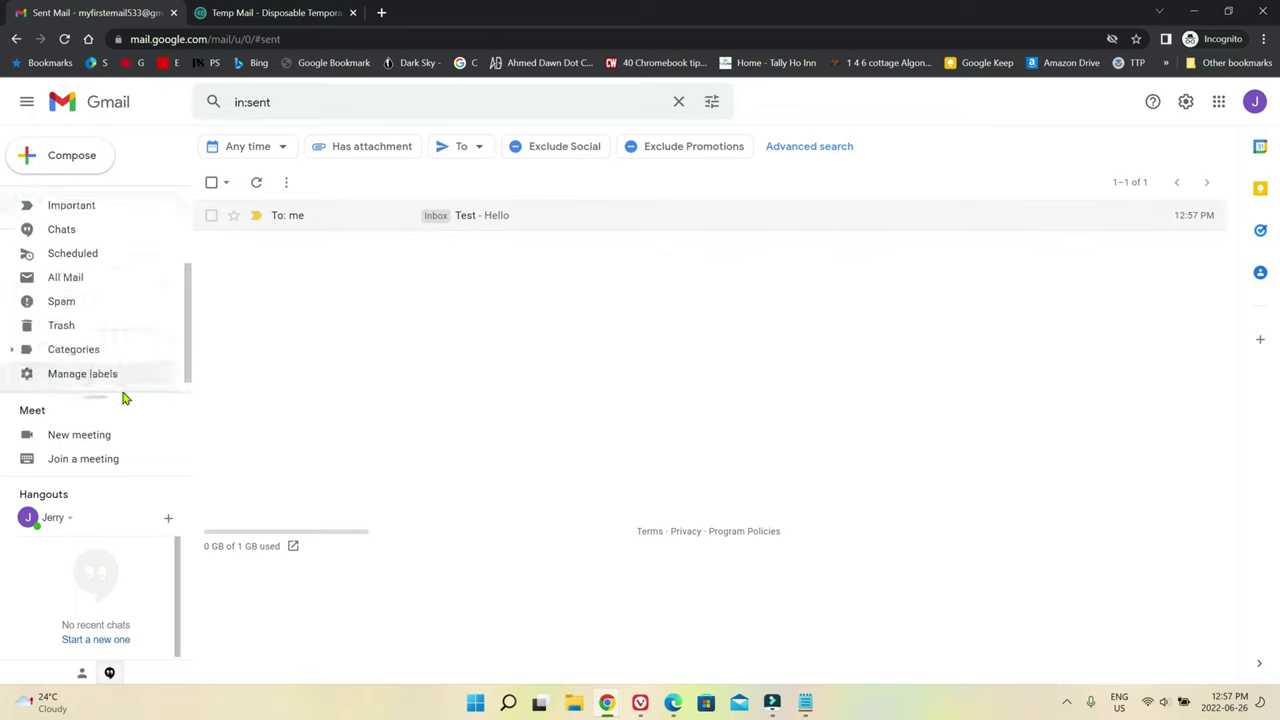
left_click(61, 287)
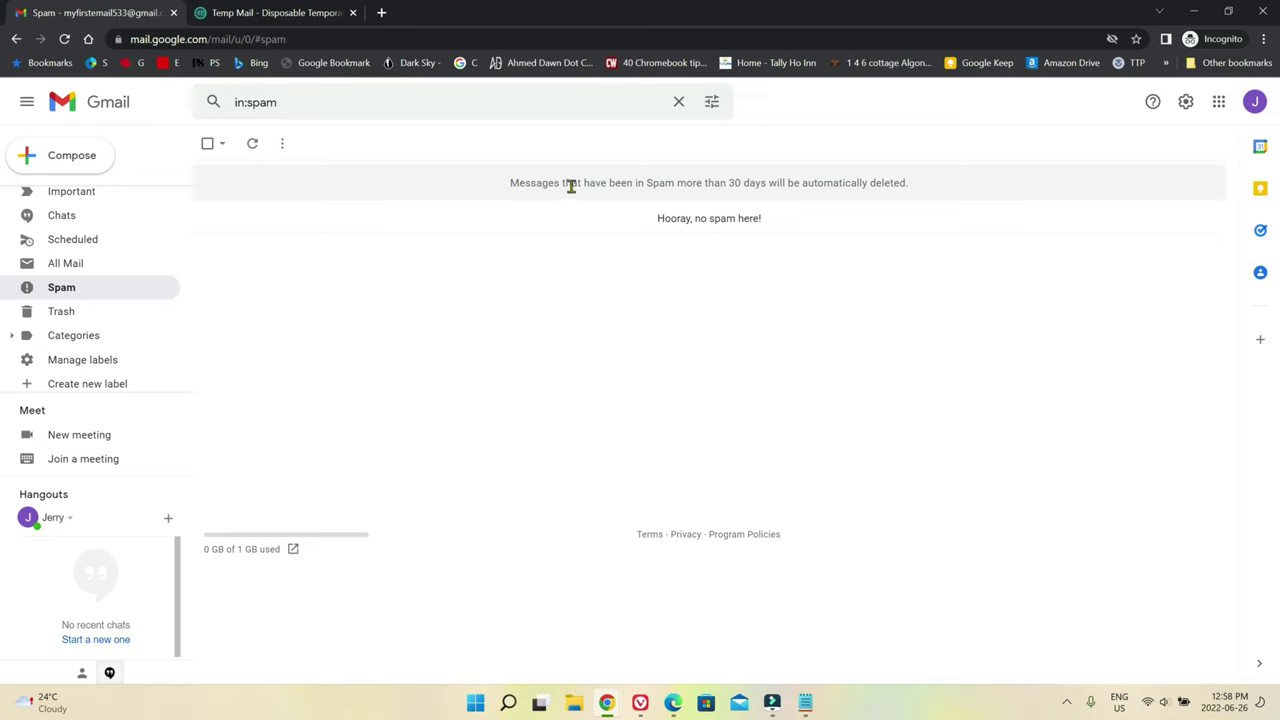
left_click_drag(511, 183, 792, 184)
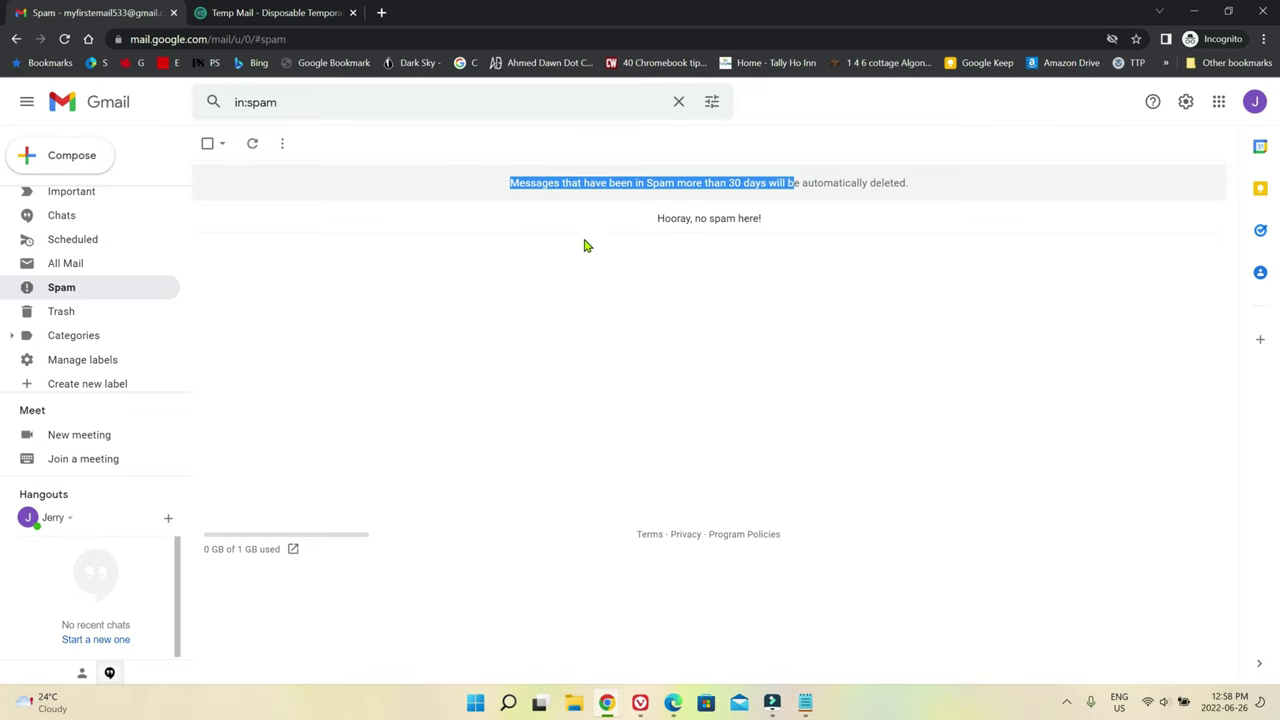
scroll(82, 342, "up", 1)
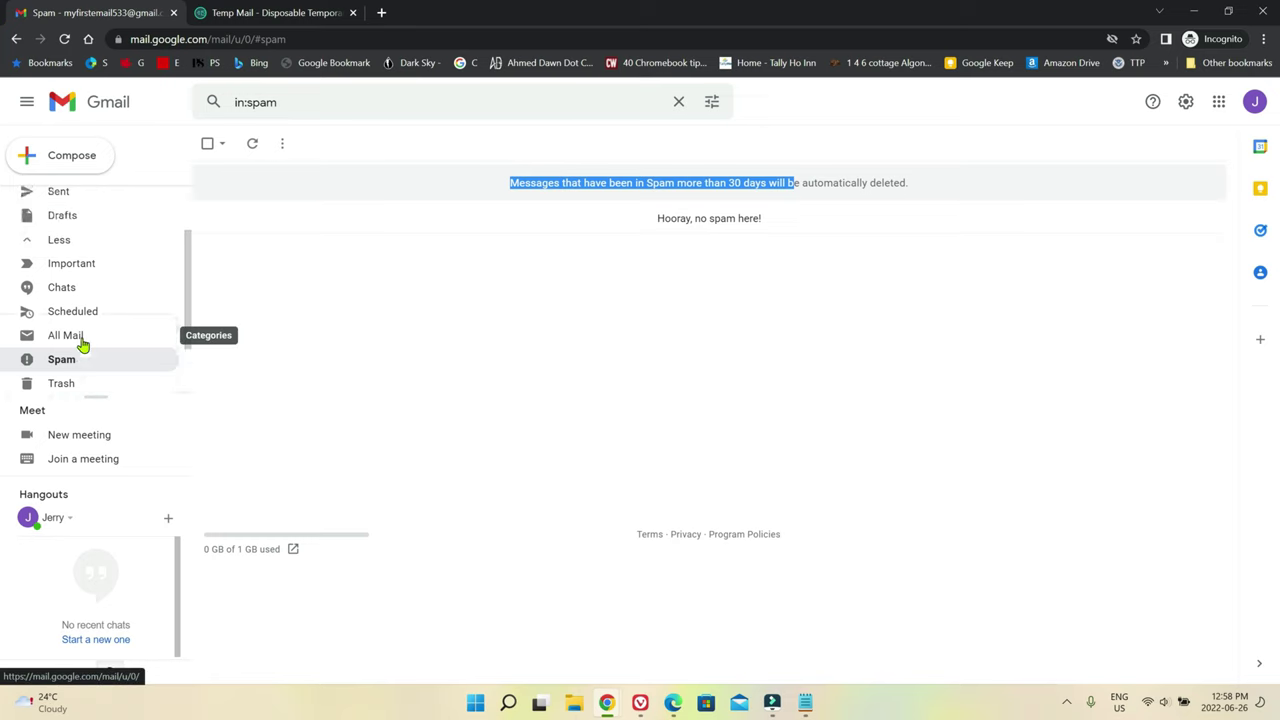
Browse the Important, Drafts and All Mail folders, then return to the Inbox.
left_click(61, 266)
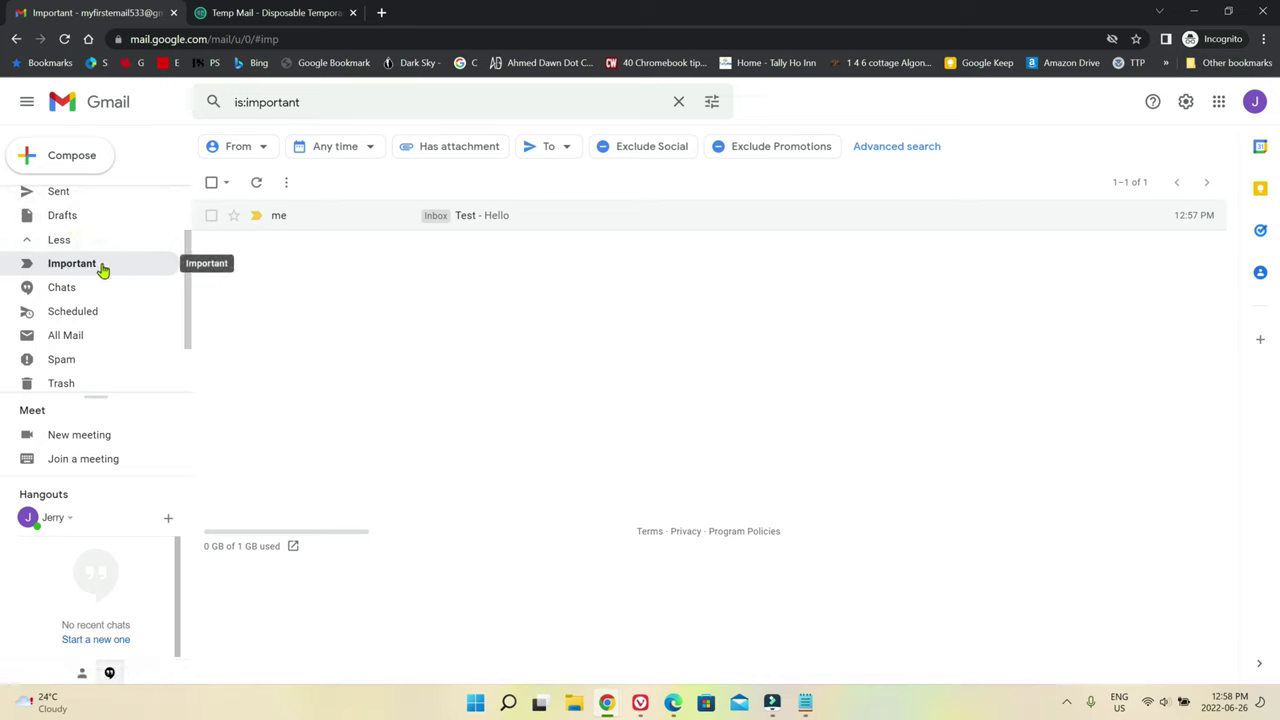
left_click(29, 240)
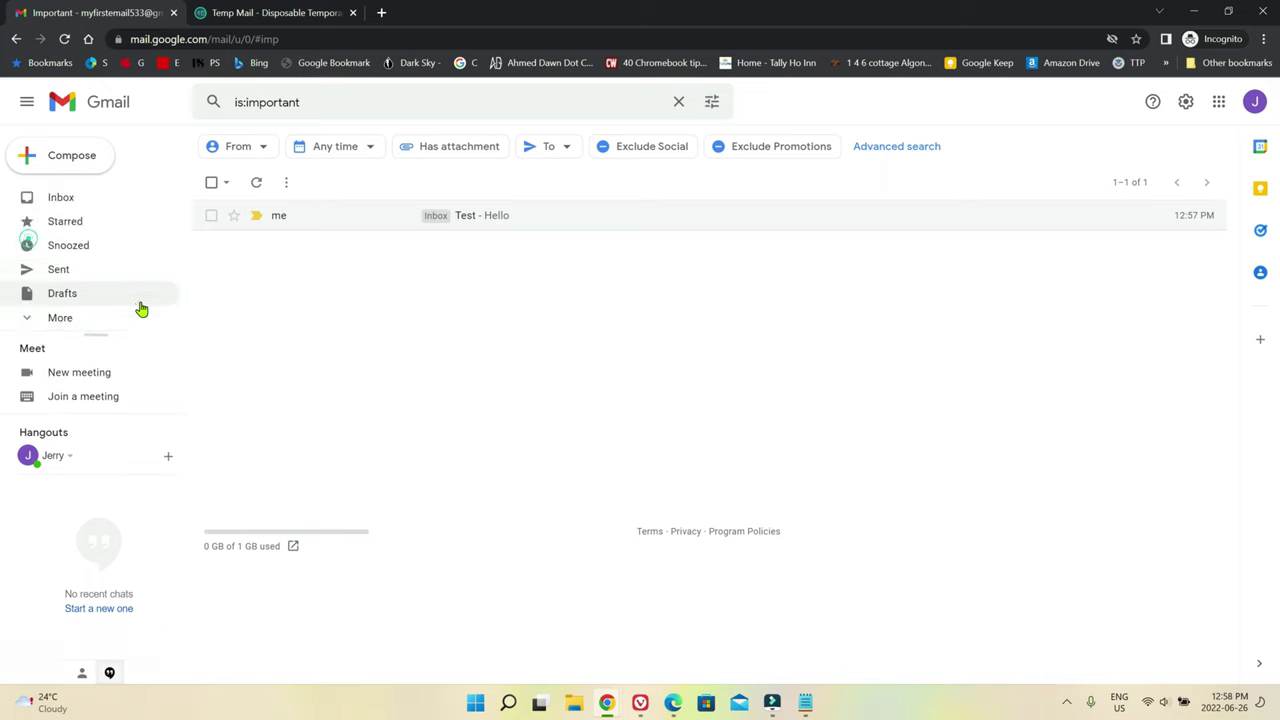
left_click(71, 293)
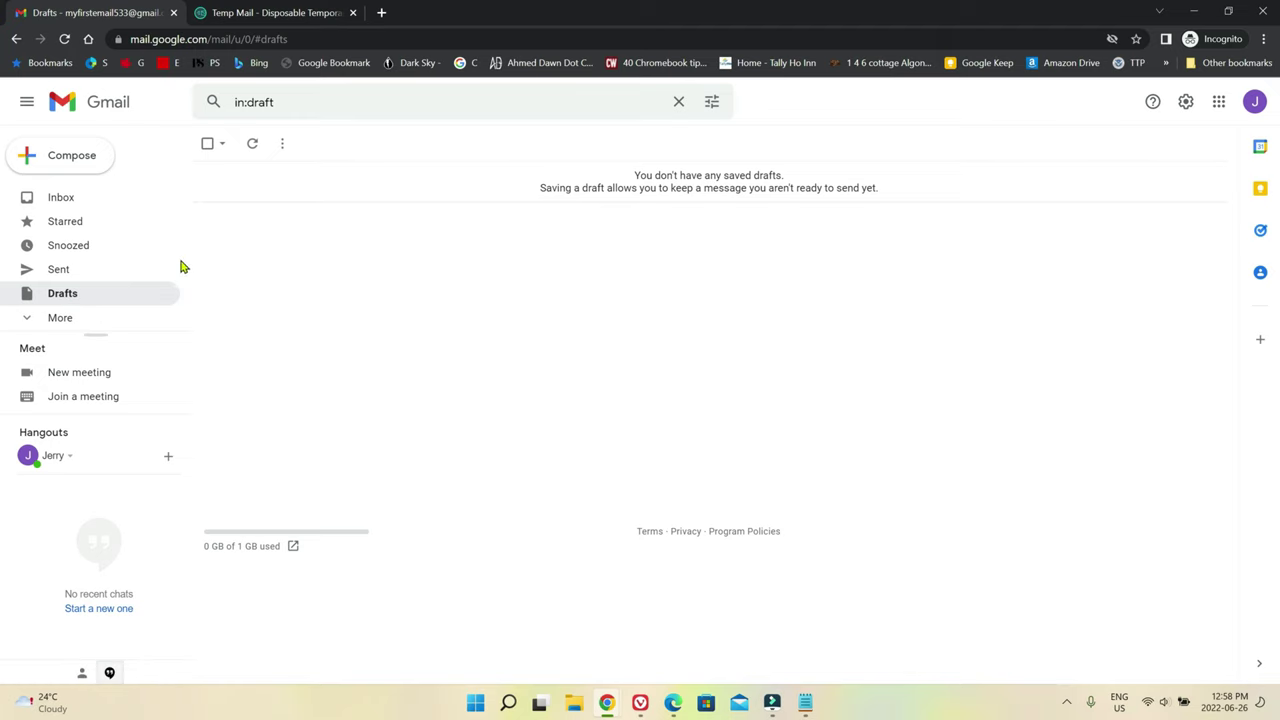
left_click(29, 319)
scroll(151, 294, "down", 2)
scroll(131, 318, "up", 2)
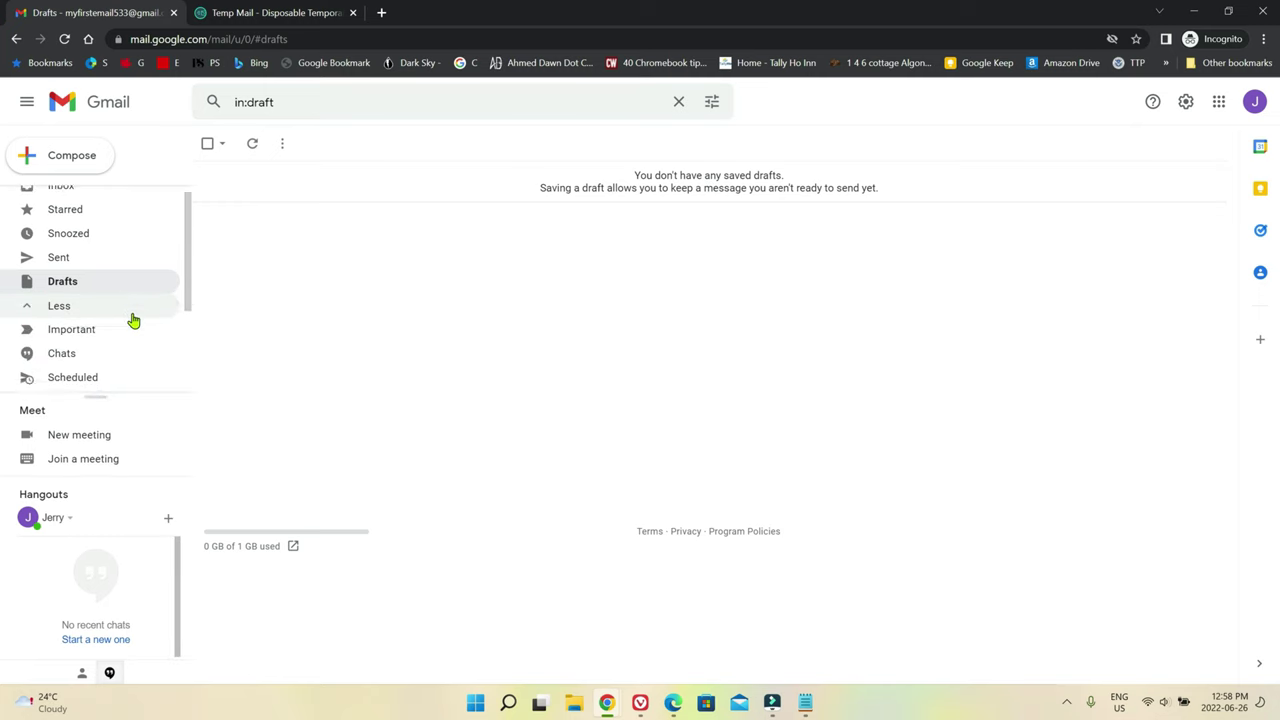
scroll(134, 320, "down", 3)
left_click(77, 262)
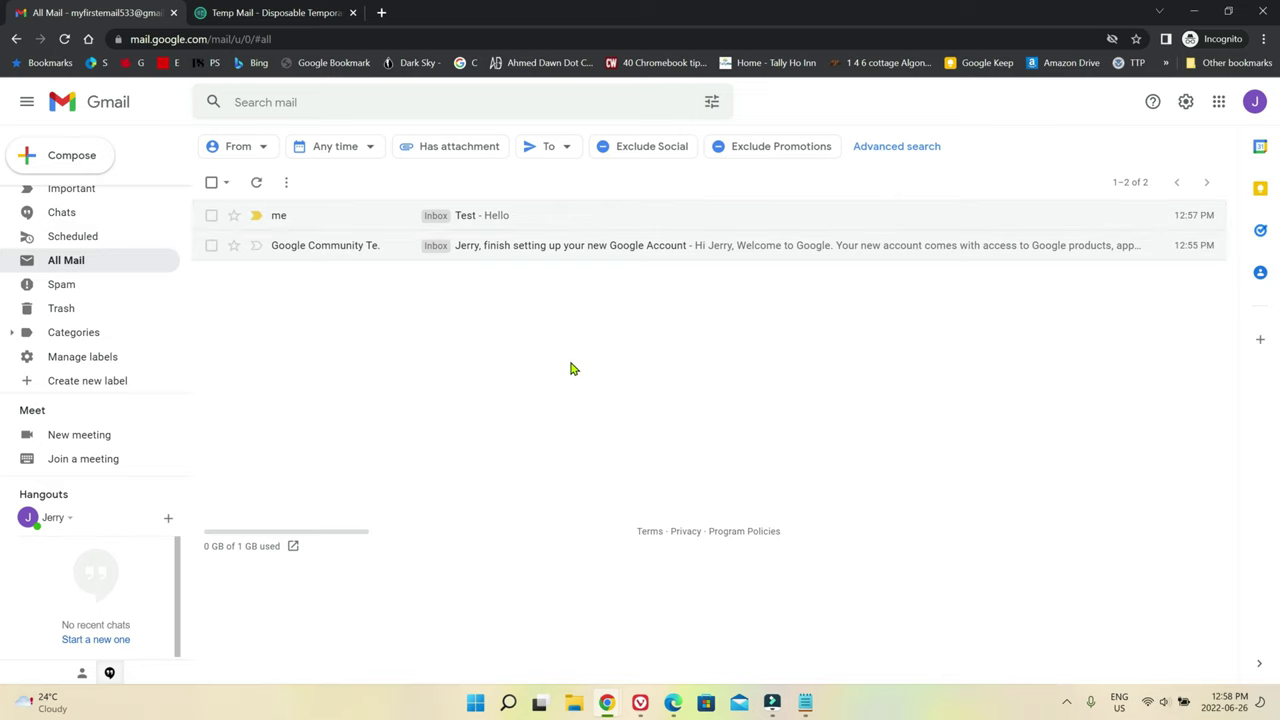
scroll(94, 283, "up", 3)
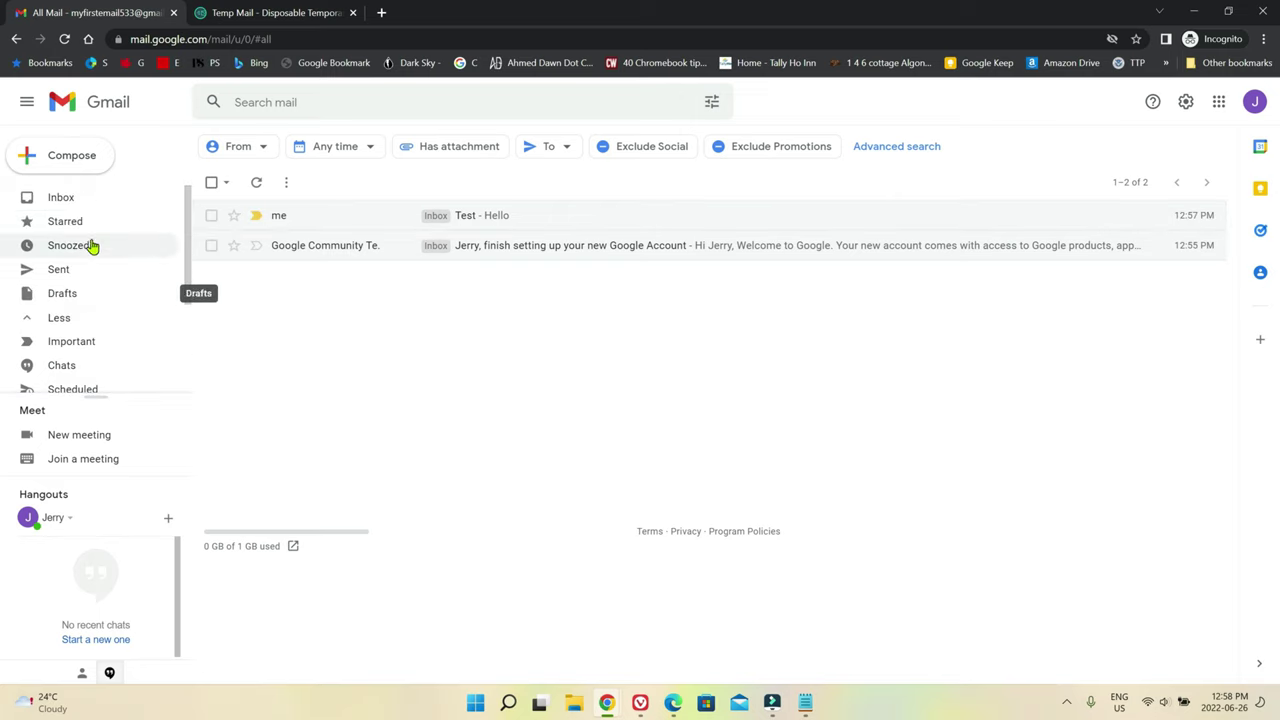
left_click(60, 199)
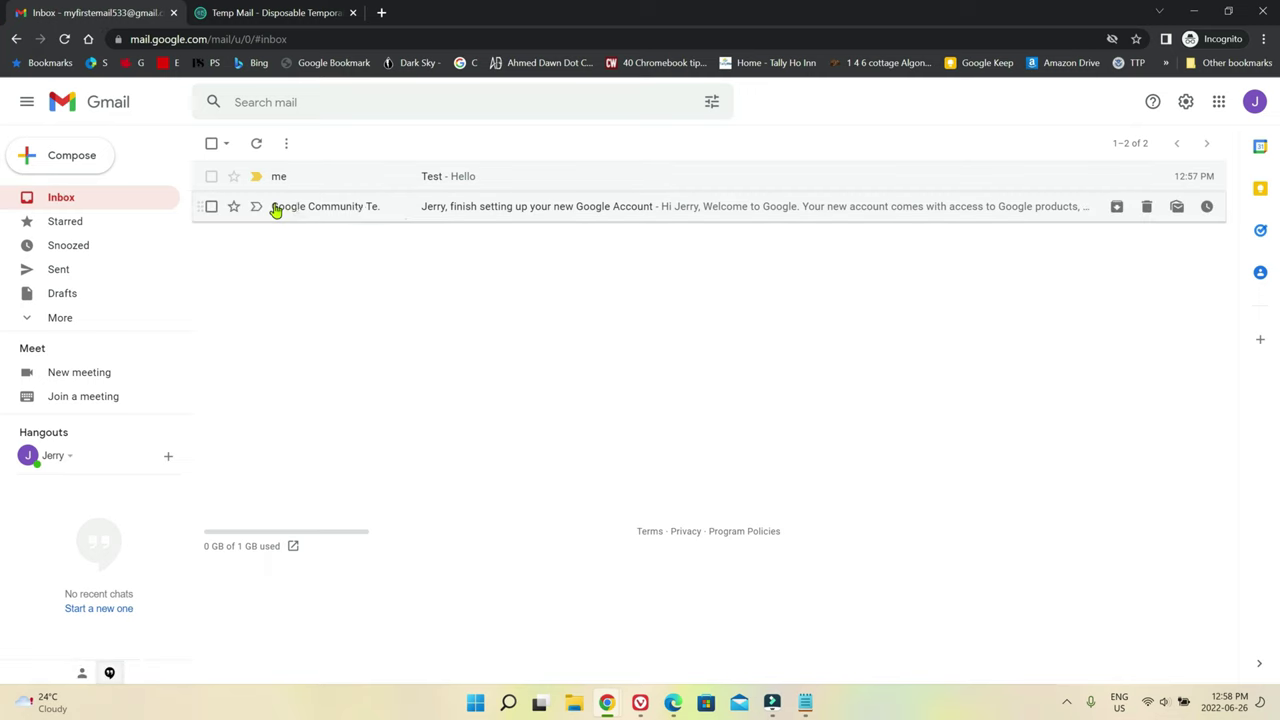
Archive the Google welcome conversation and confirm it now sits in All Mail.
left_click(212, 207)
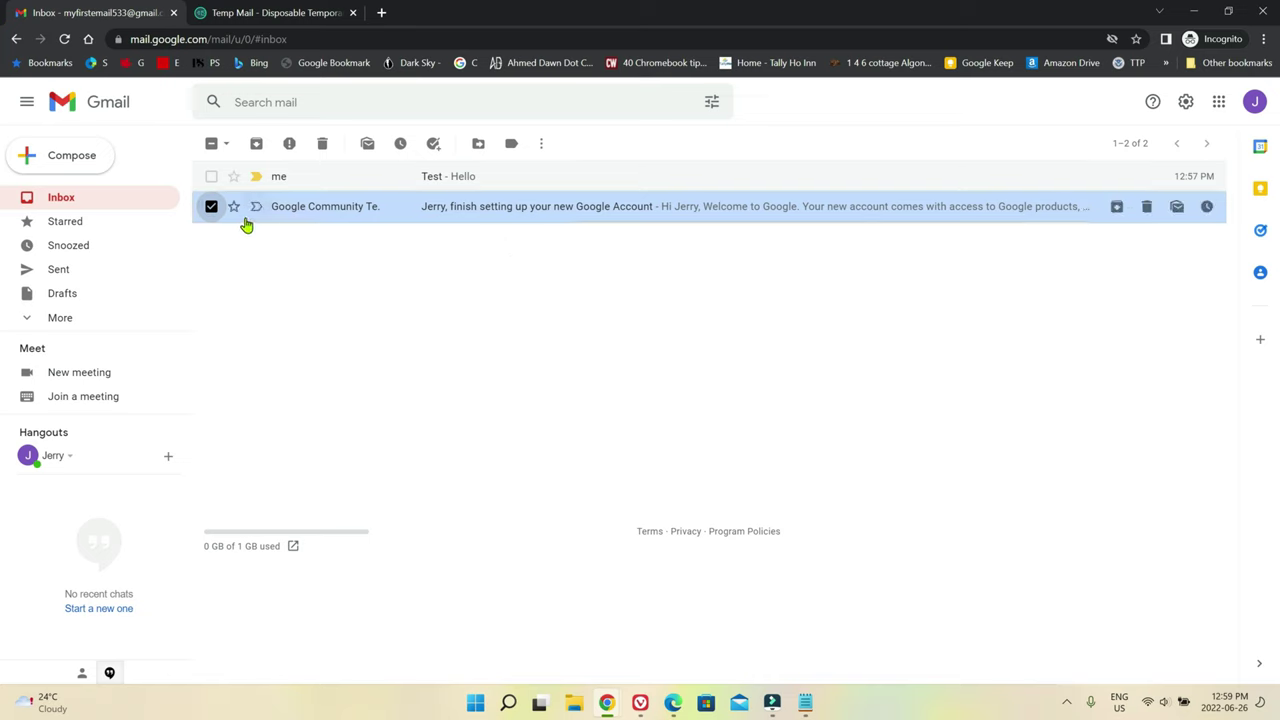
left_click(256, 147)
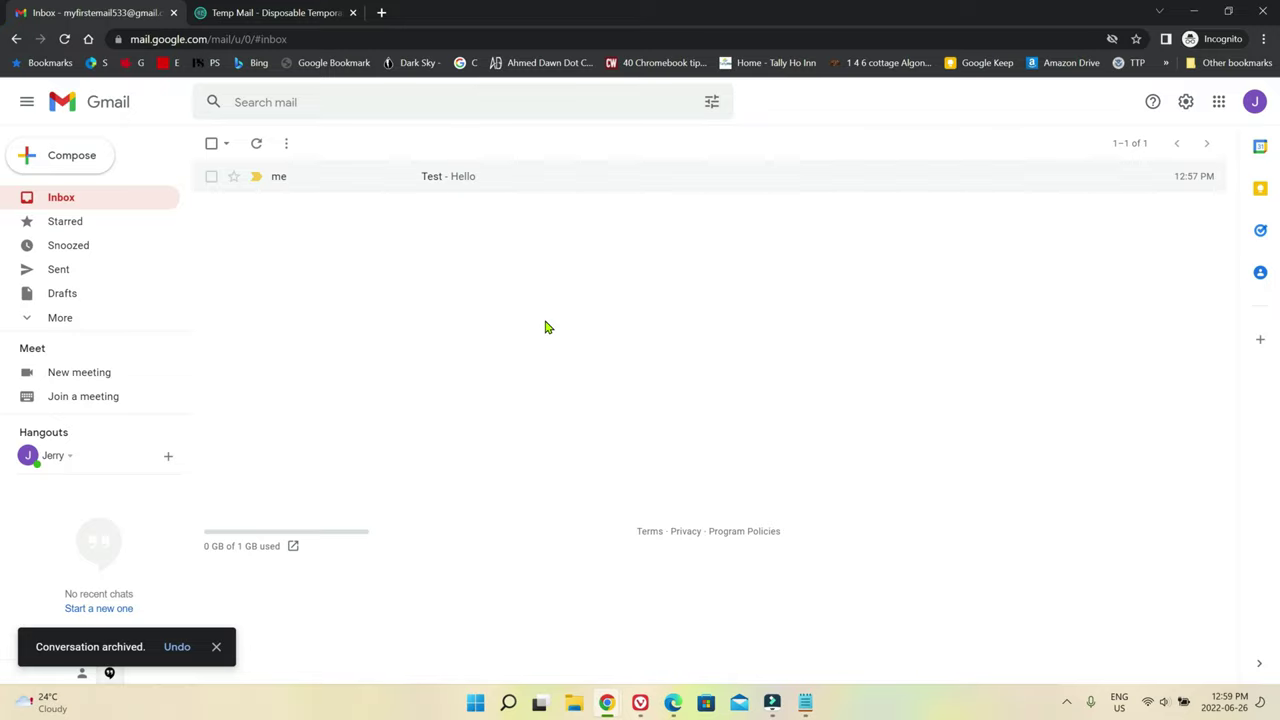
left_click(86, 318)
scroll(113, 275, "down", 2)
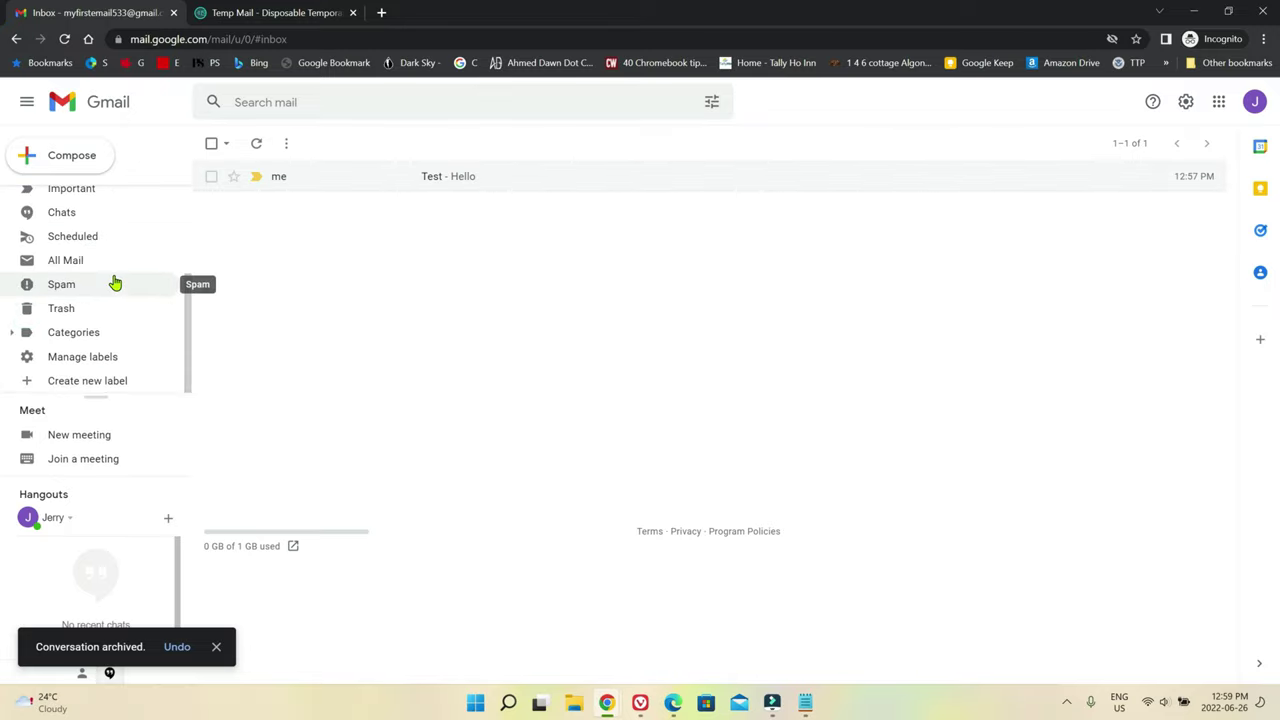
left_click(88, 262)
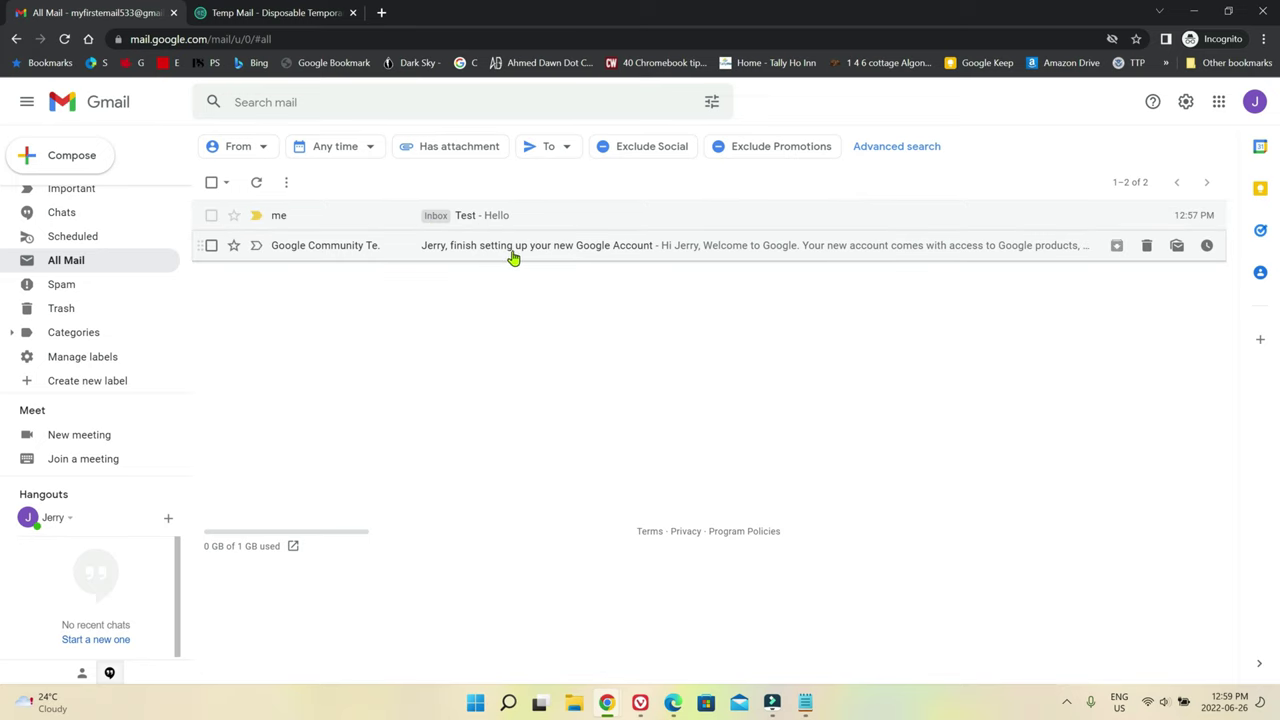
scroll(109, 297, "up", 3)
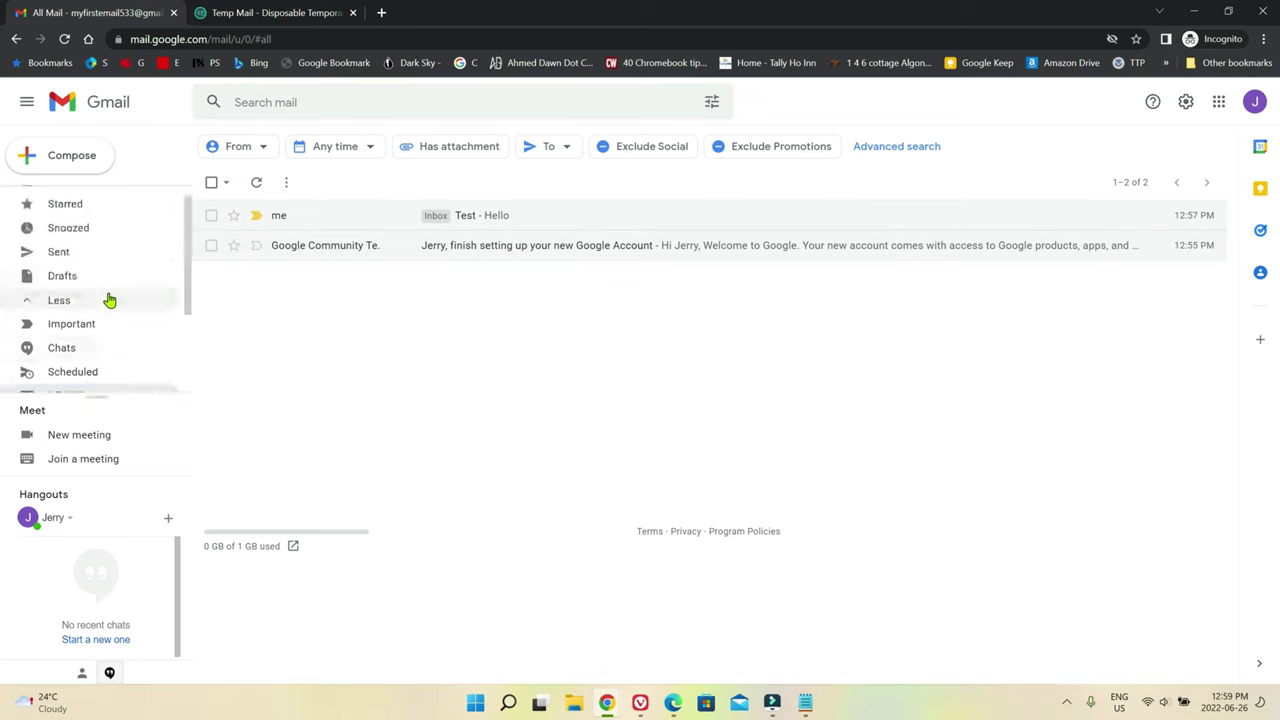
left_click(74, 197)
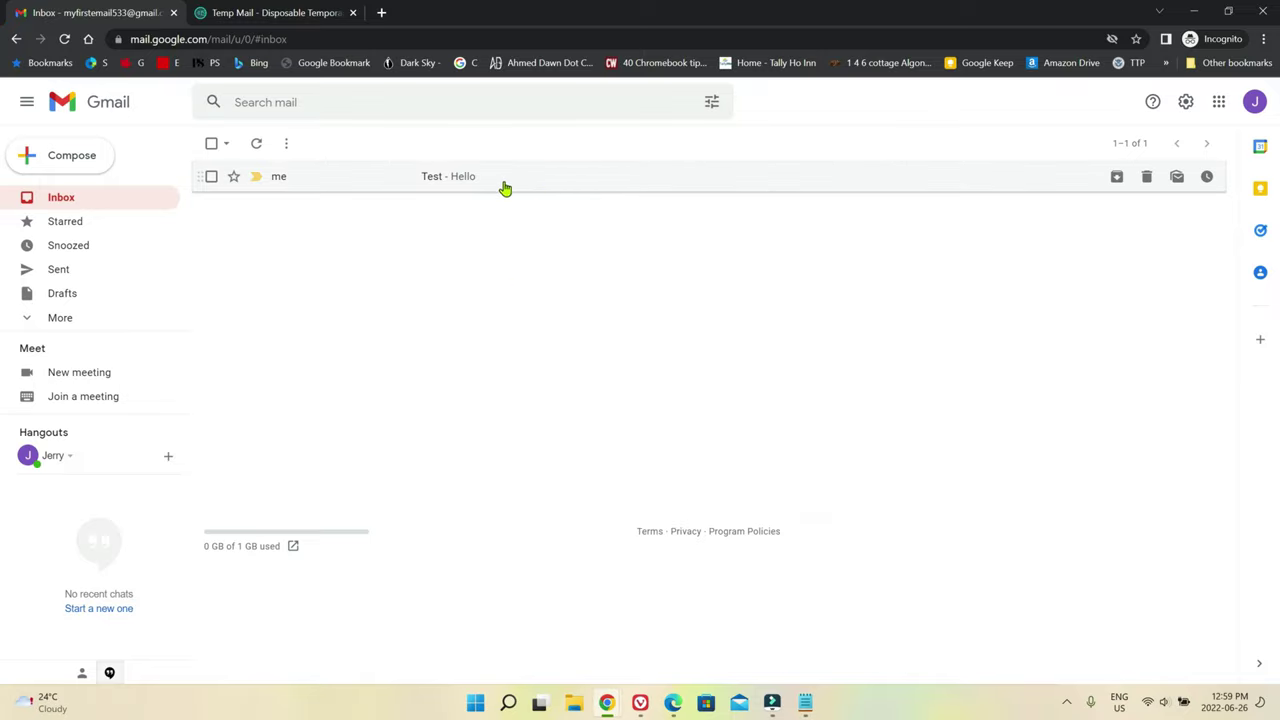
Select and open the Test message, then return to the inbox list.
left_click(211, 177)
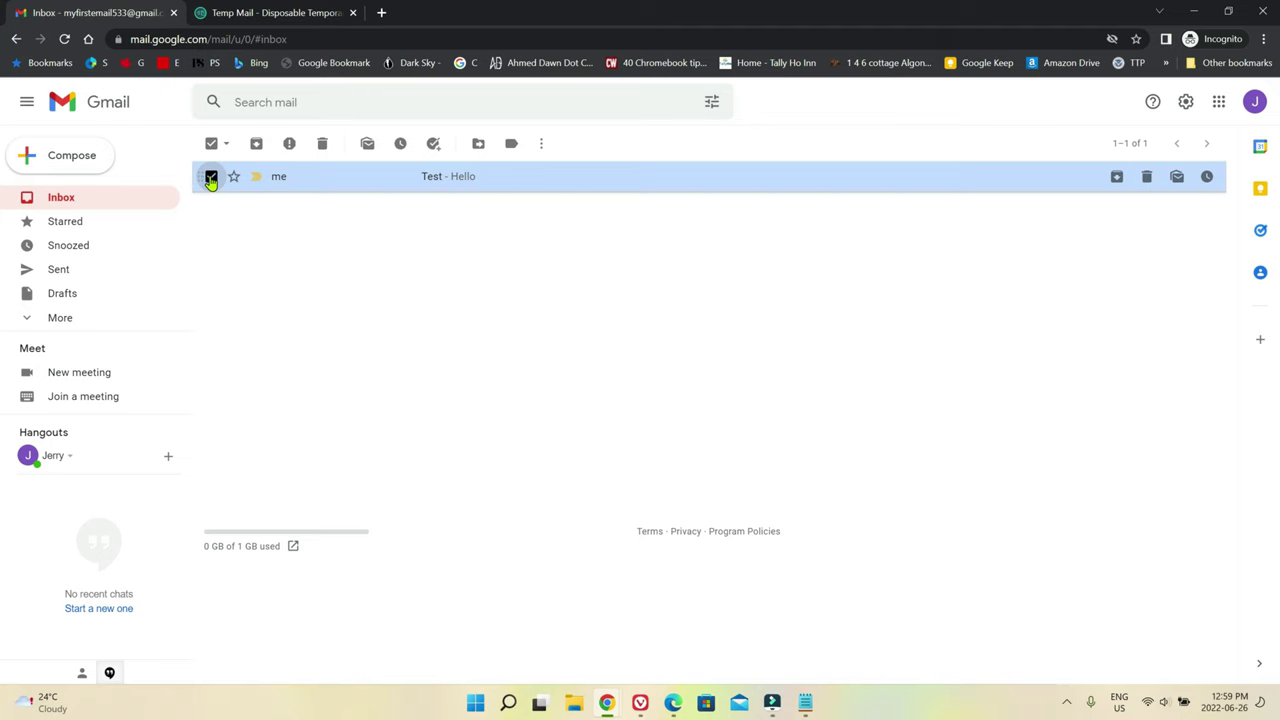
left_click(518, 185)
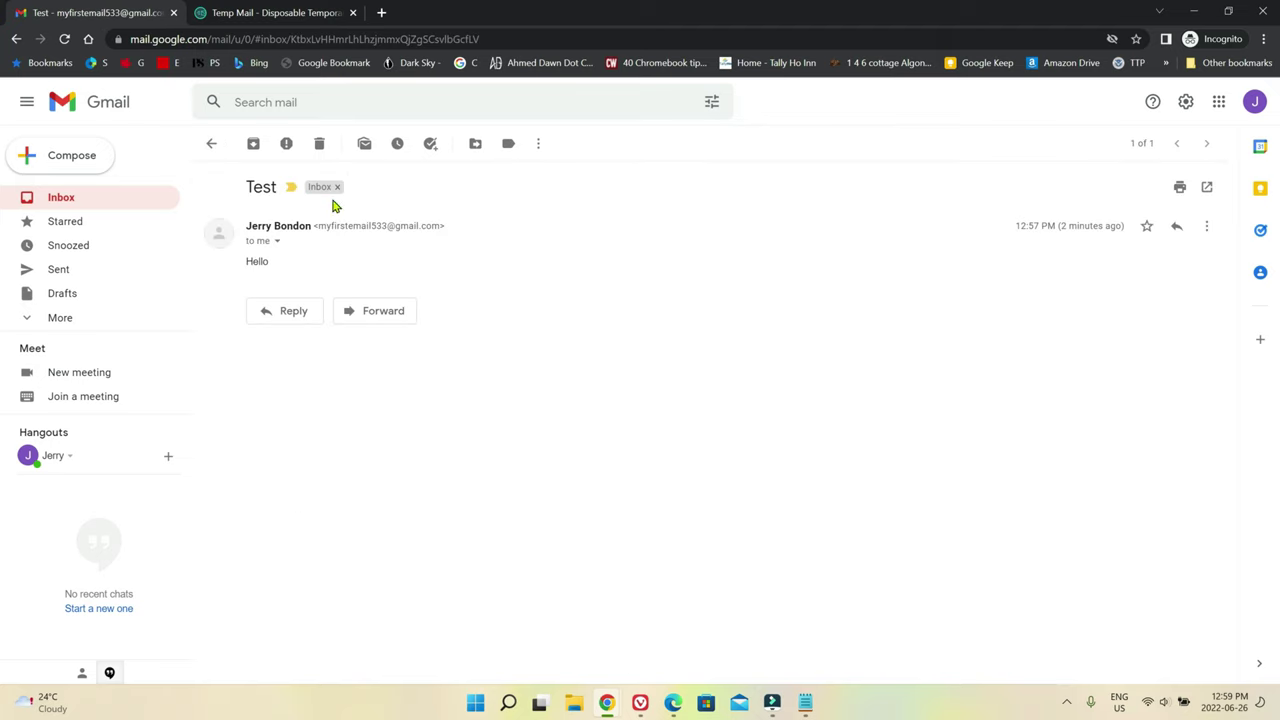
left_click(210, 148)
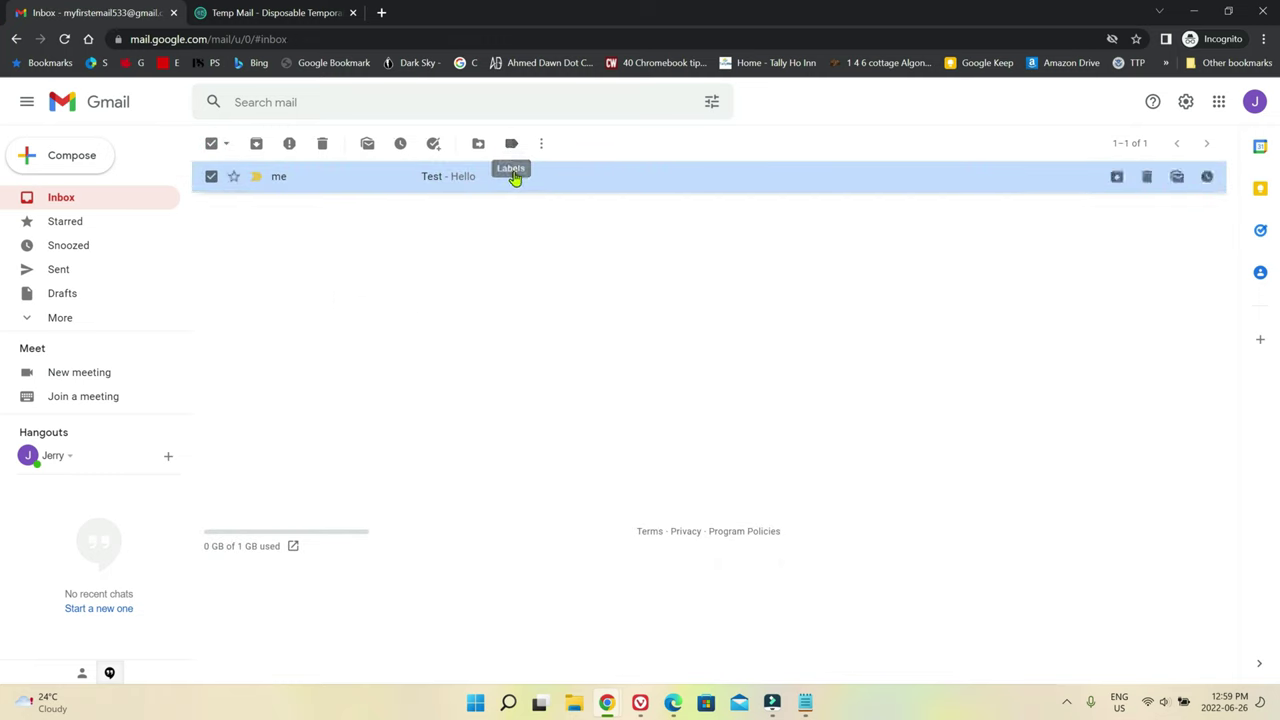
Tag the Test email with a new 'Personal' label and view that label.
left_click(511, 146)
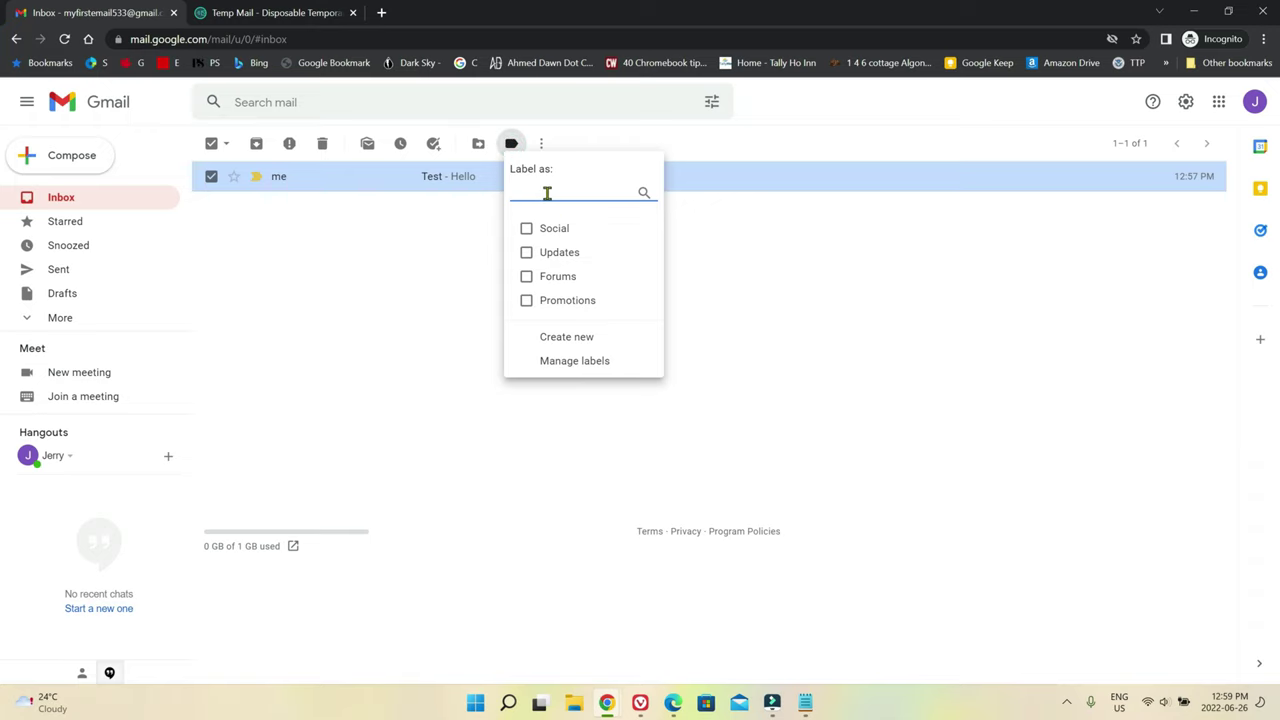
type("Perso")
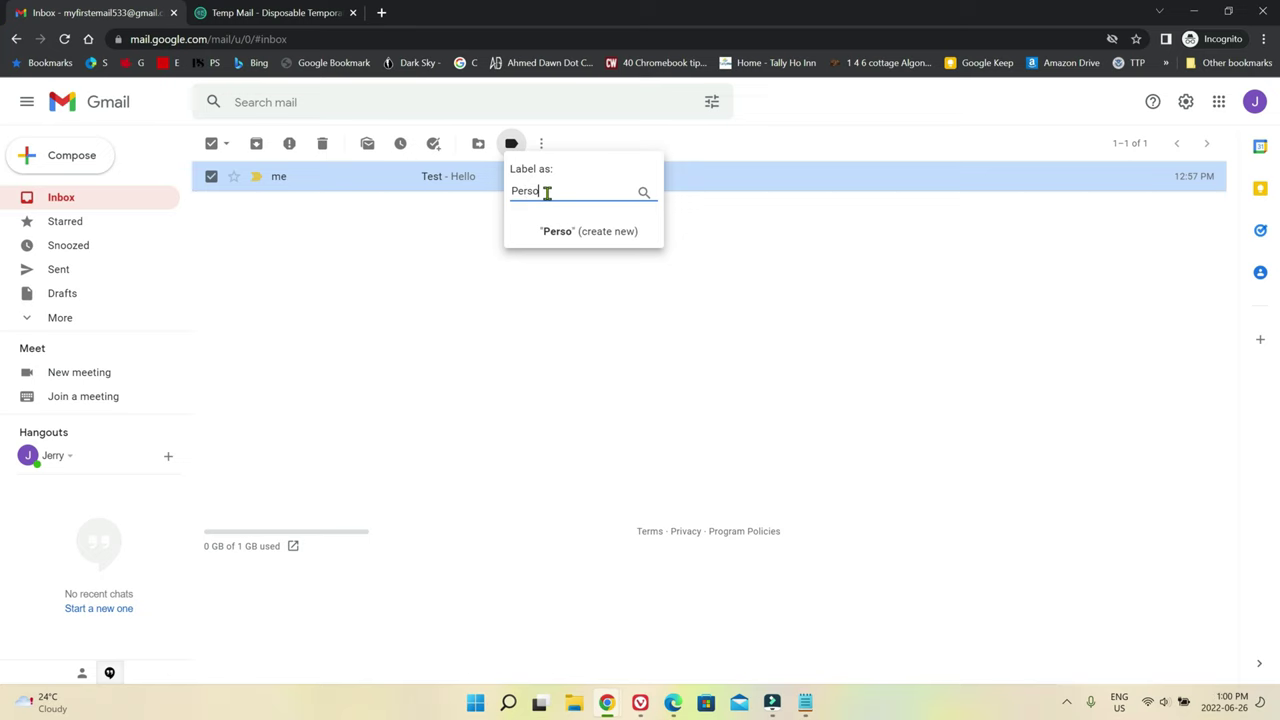
type("nal")
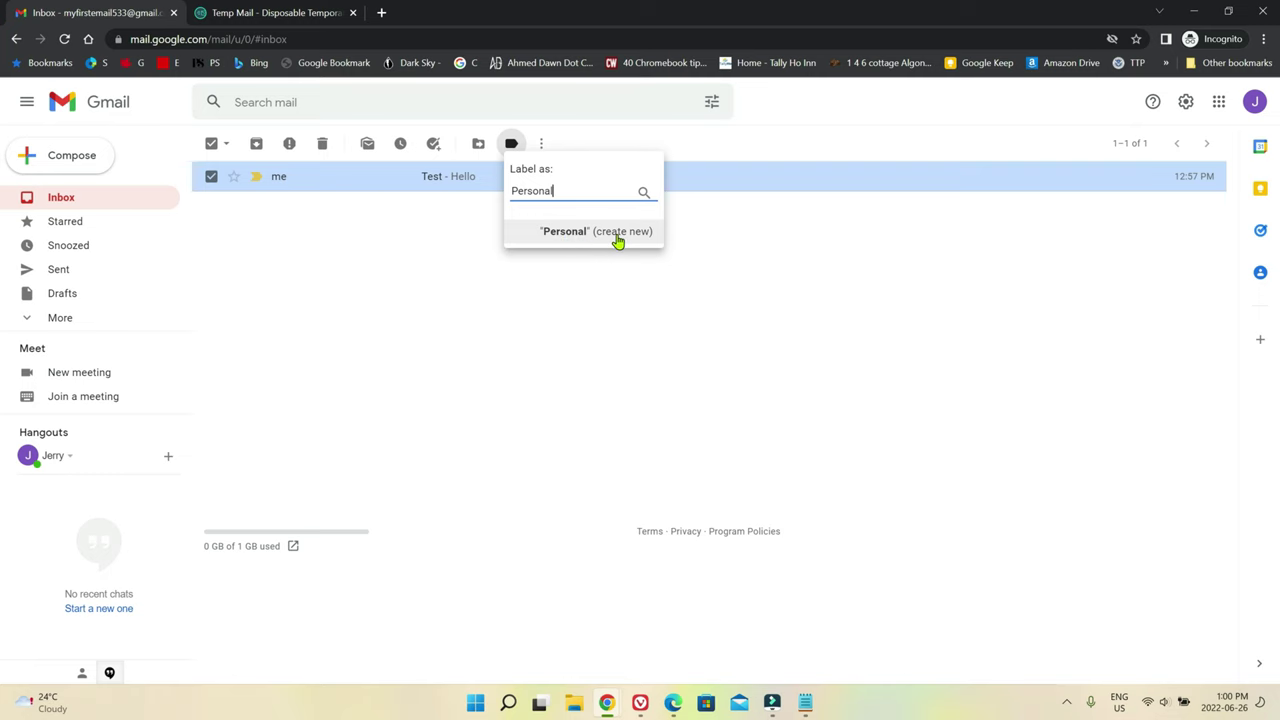
left_click(616, 238)
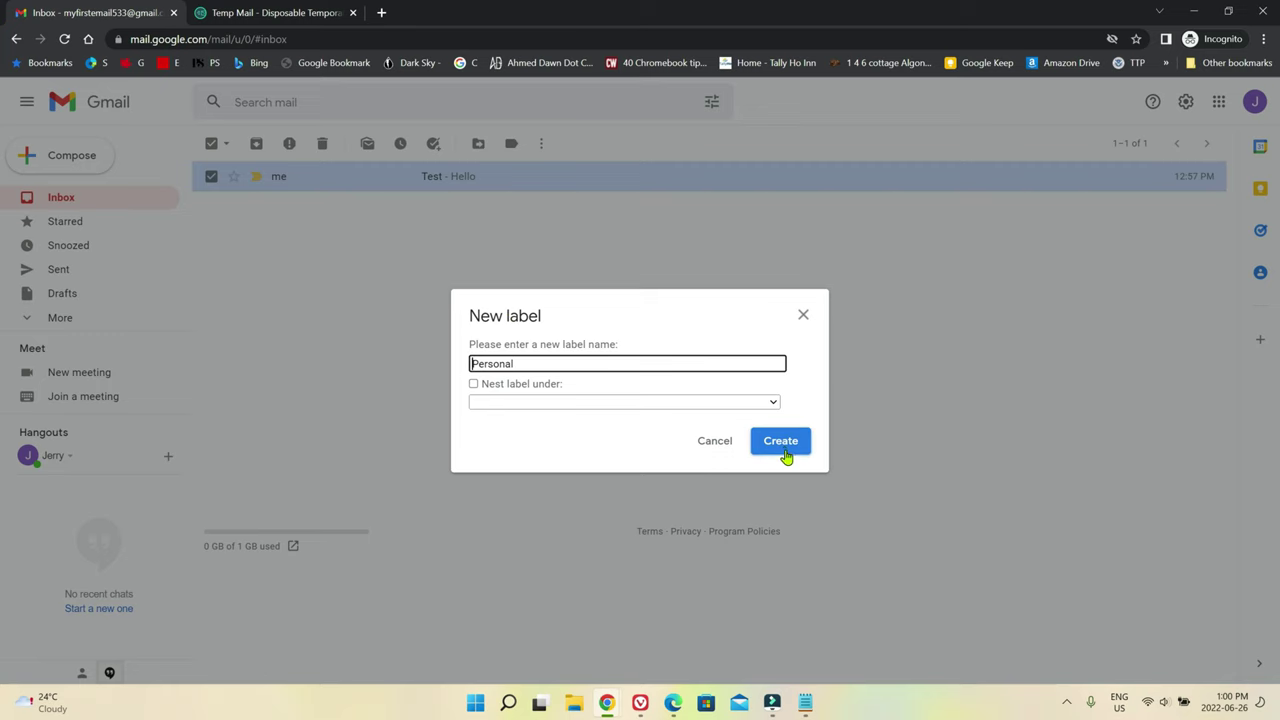
left_click(783, 442)
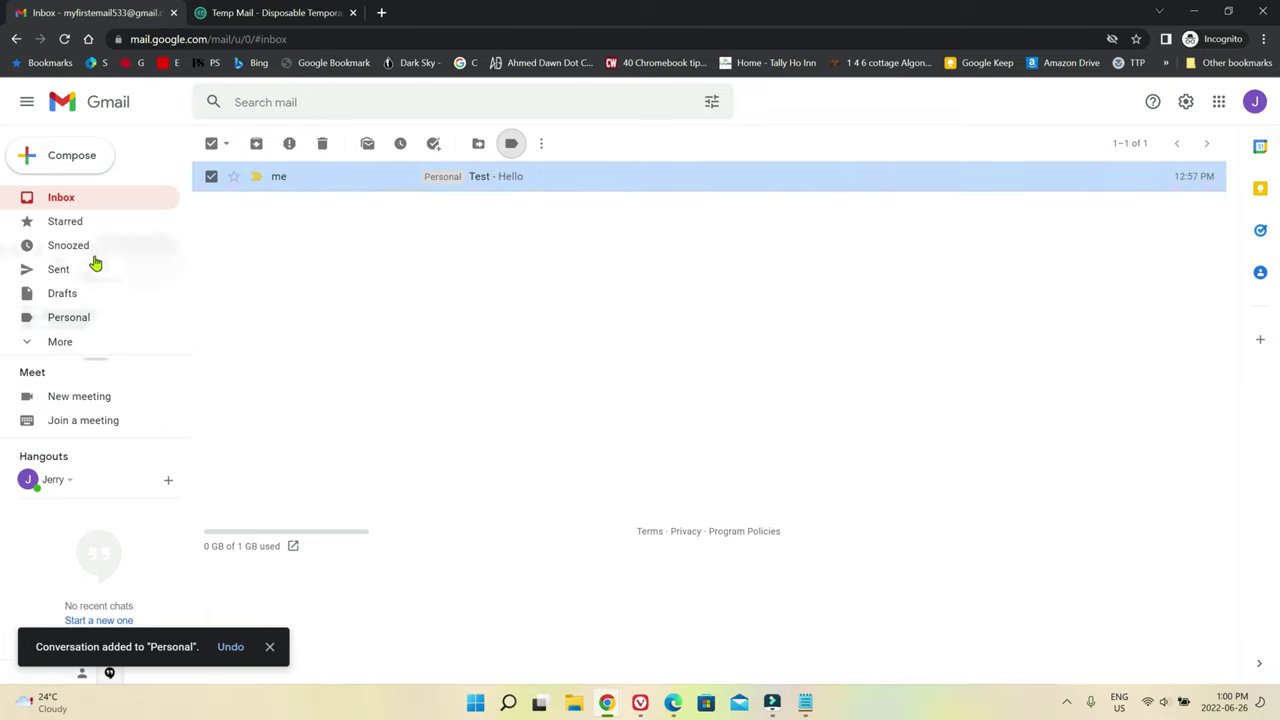
left_click(66, 320)
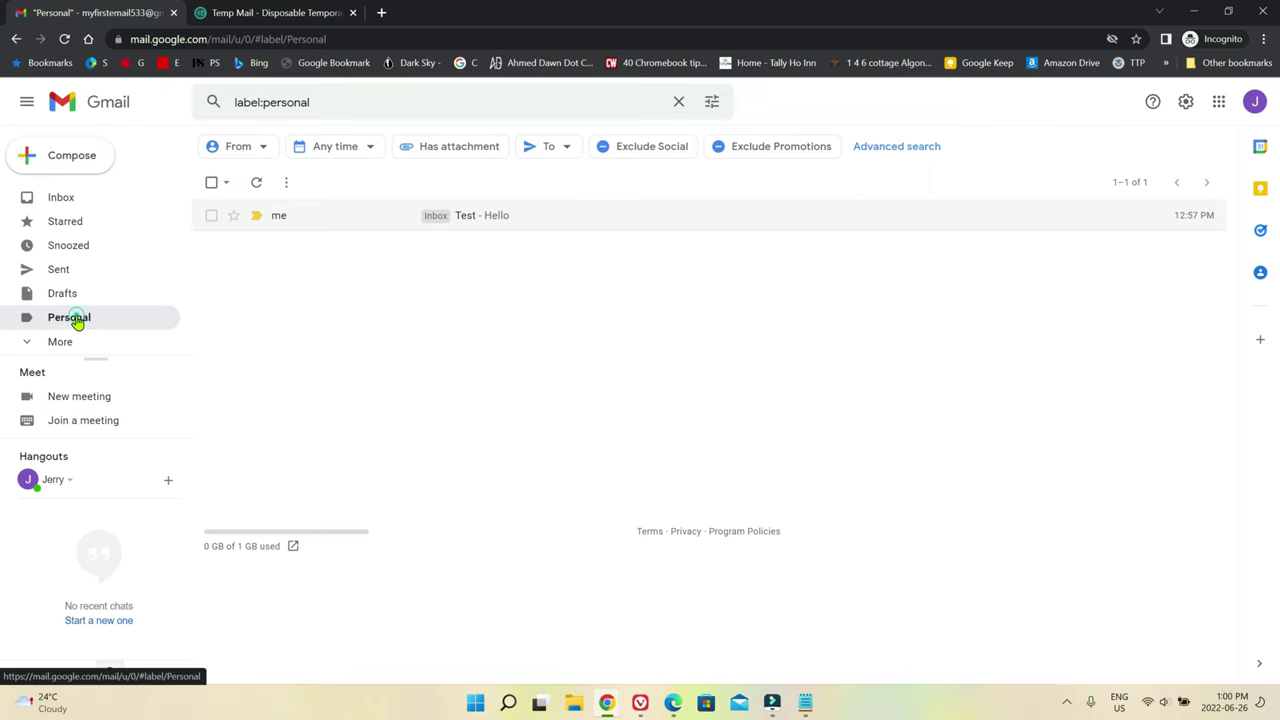
Archive the Test email from the Inbox.
left_click(61, 198)
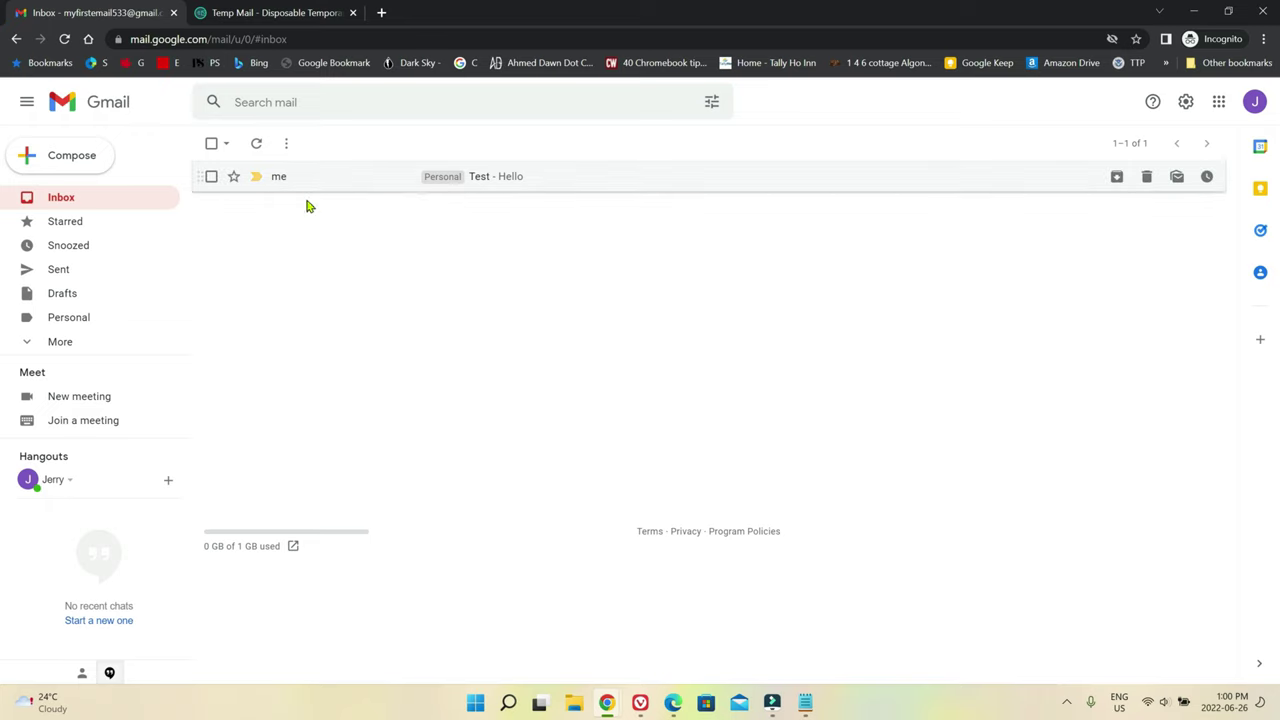
left_click(211, 177)
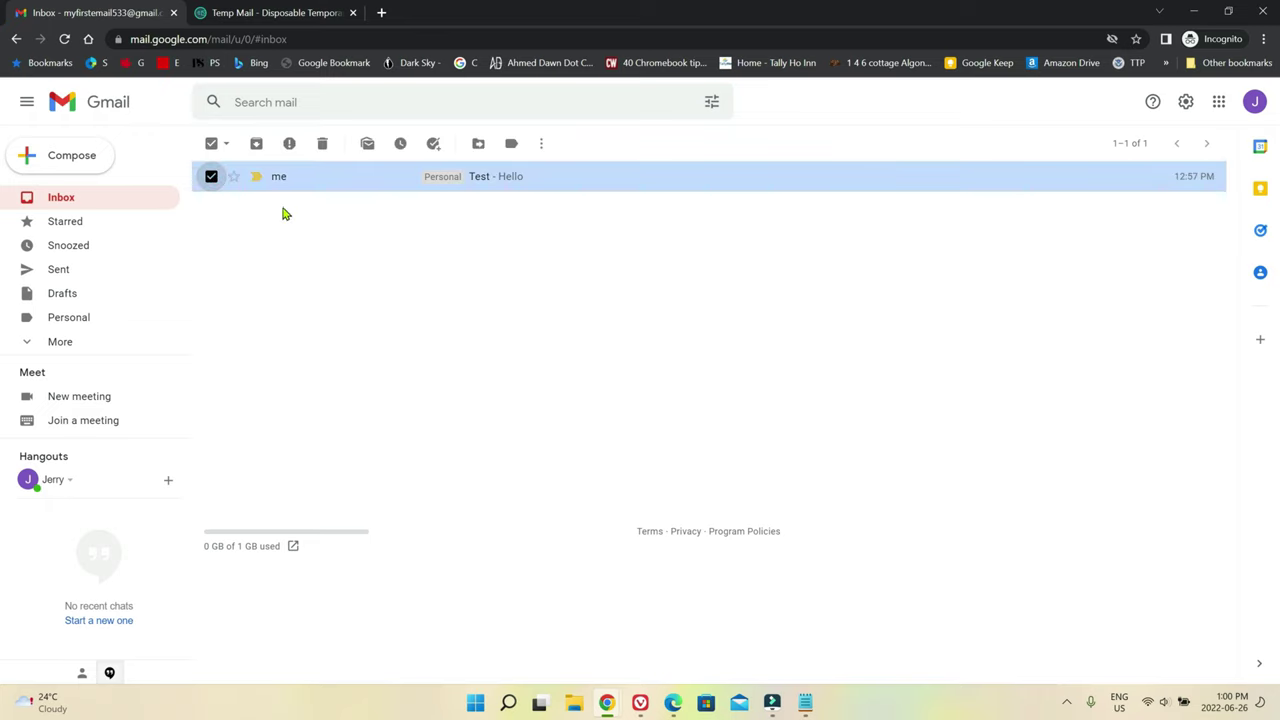
left_click(257, 145)
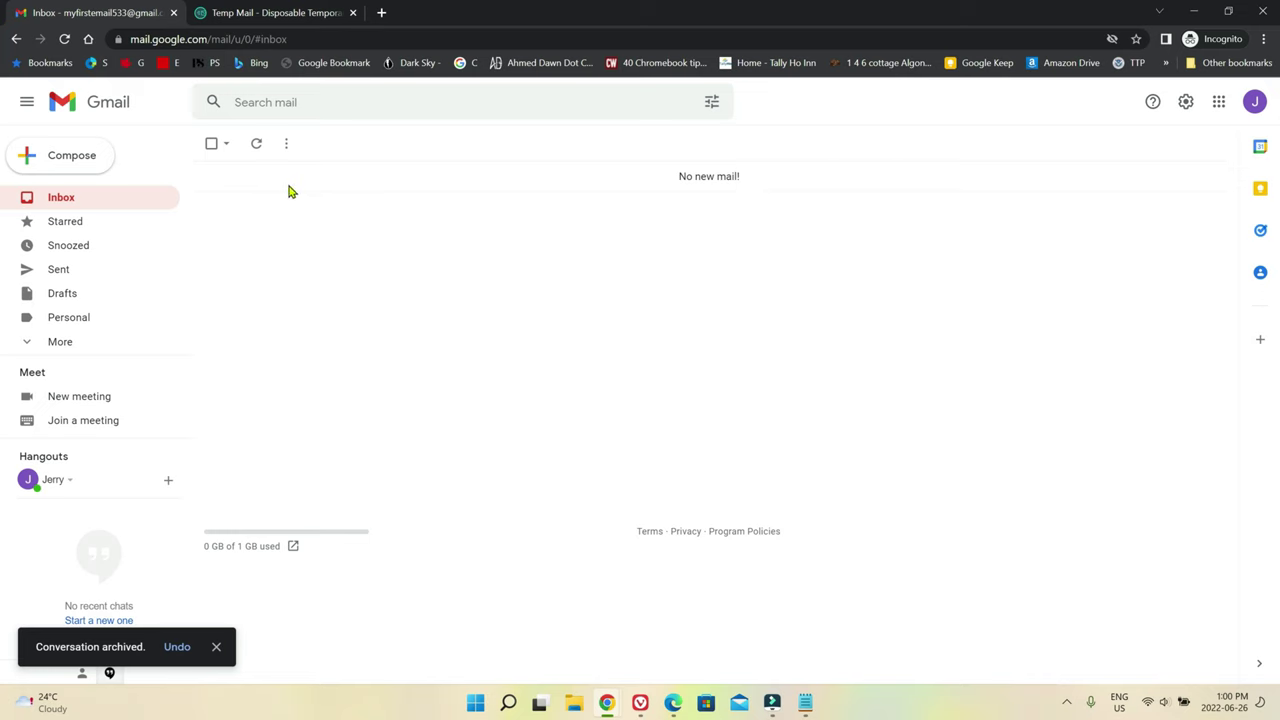
Check the Personal label, then find the archived Test email in All Mail and expand Categories.
left_click(70, 317)
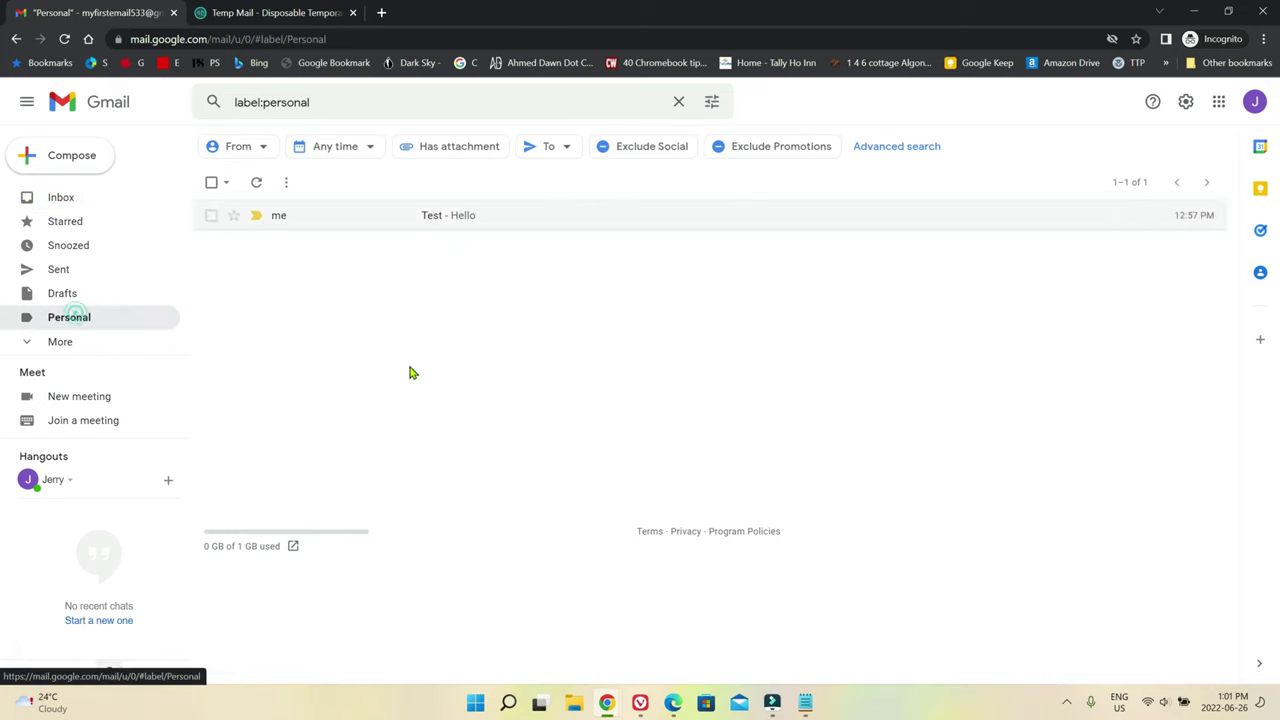
left_click(26, 341)
scroll(86, 283, "down", 3)
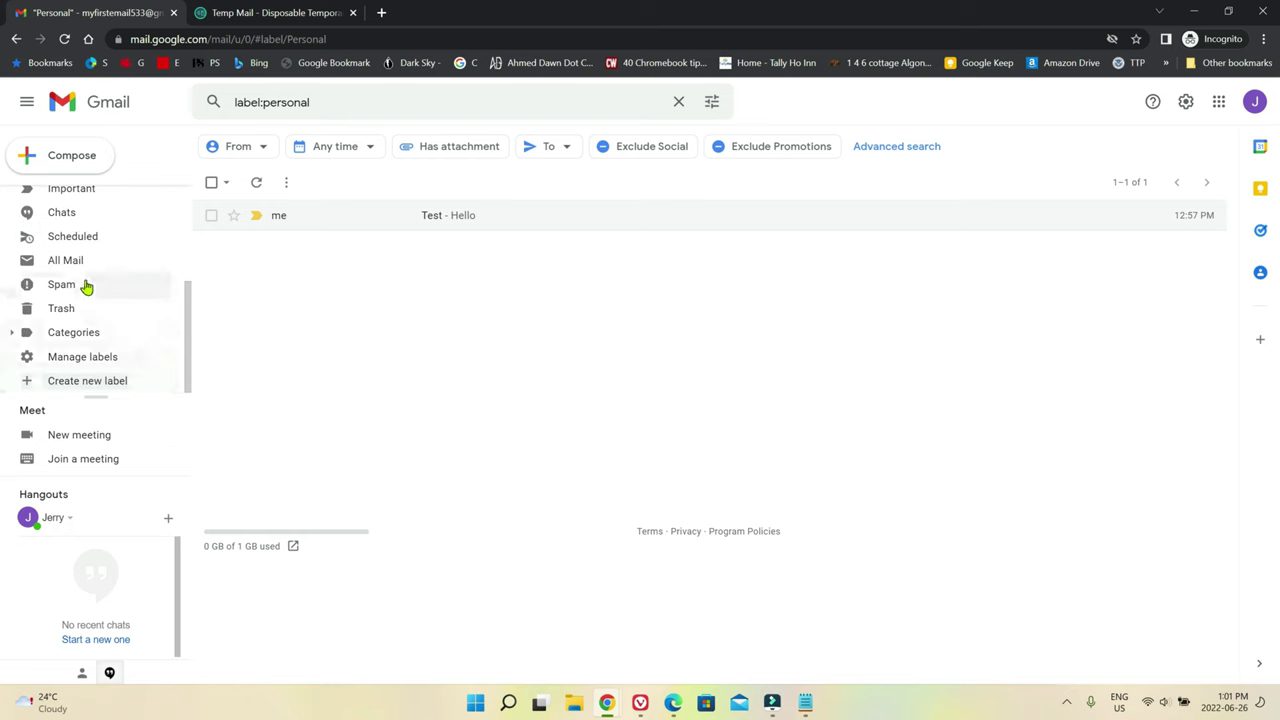
left_click(70, 262)
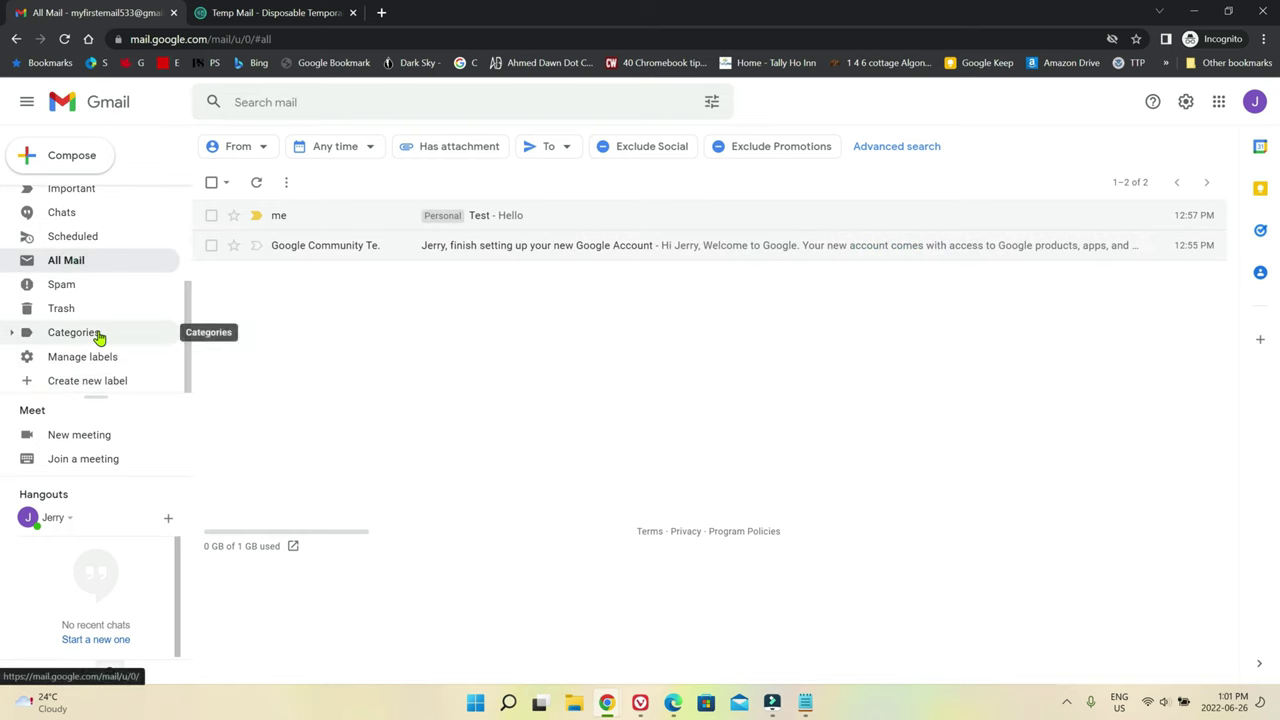
scroll(97, 334, "up", 1)
scroll(97, 334, "down", 1)
left_click(11, 333)
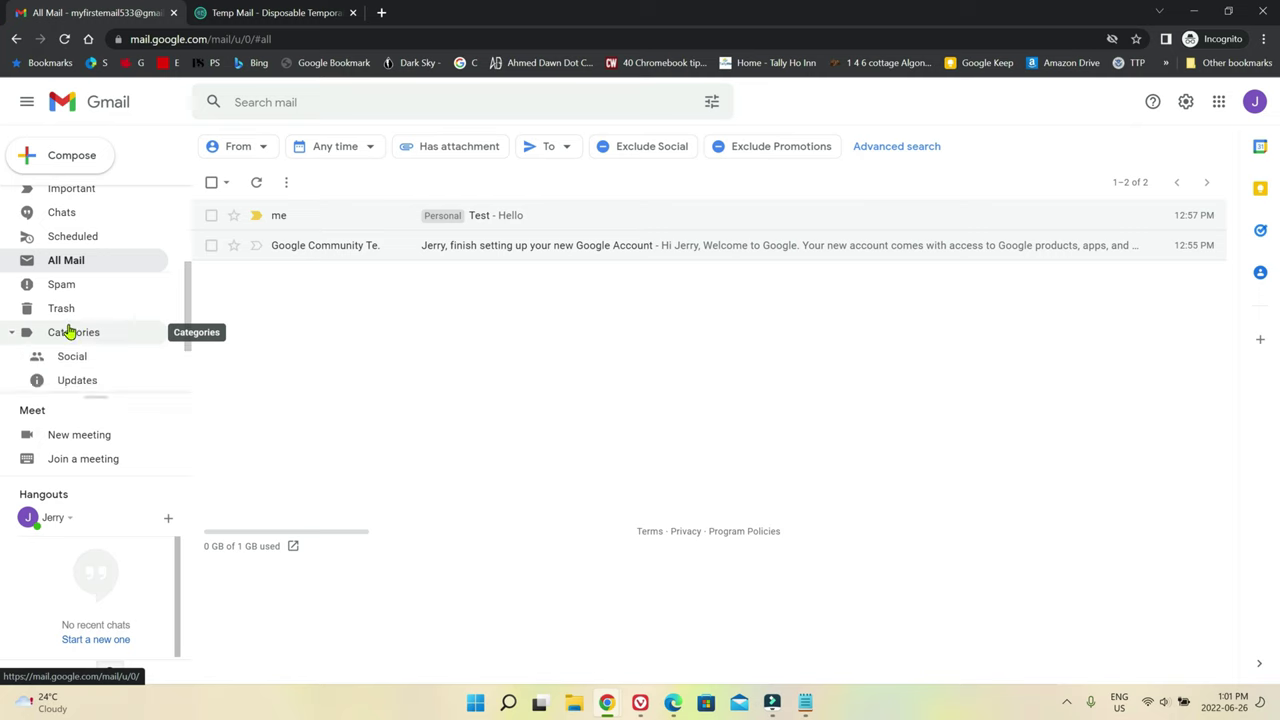
scroll(60, 332, "down", 1)
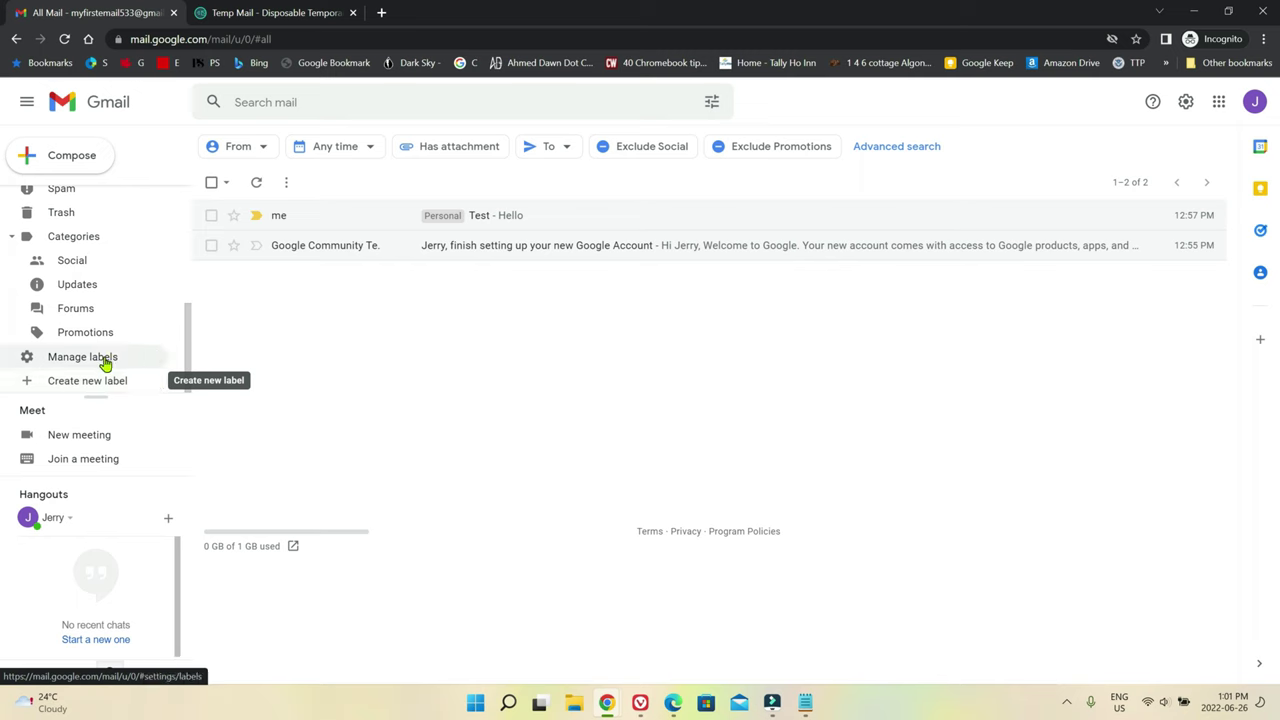
Review the Labels settings with system labels, categories and Personal, then collapse the folder list.
left_click(60, 358)
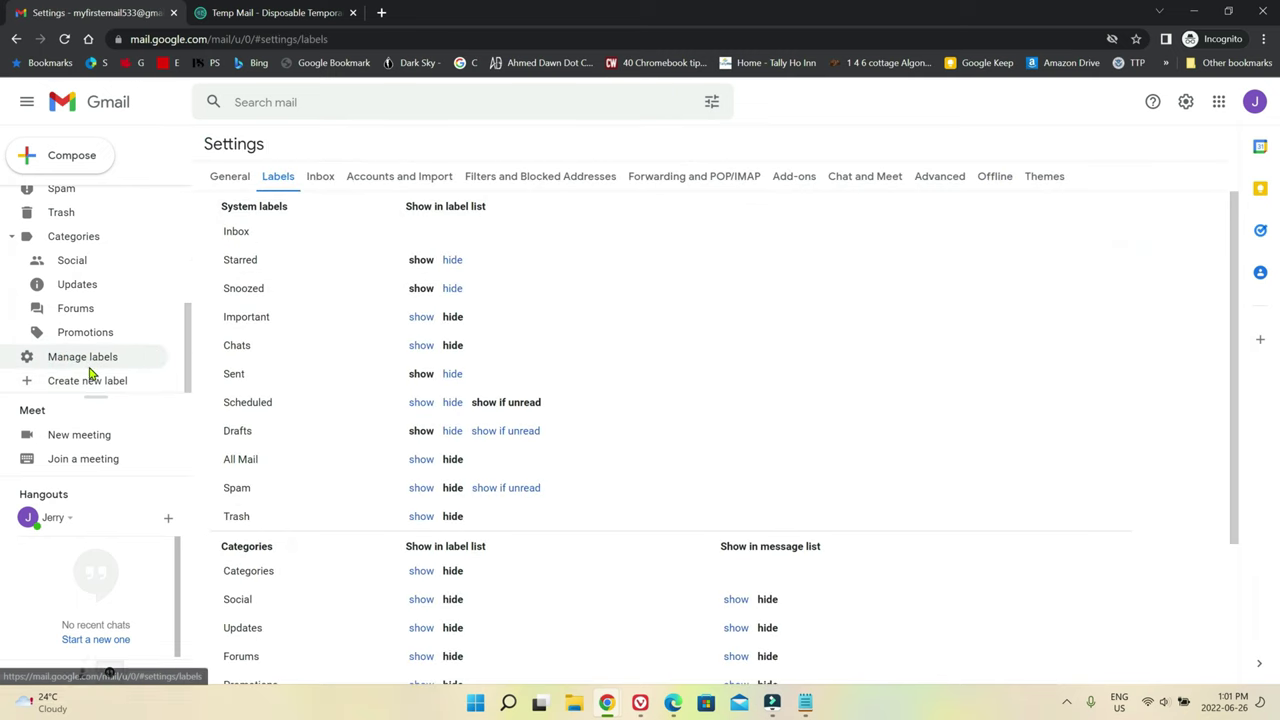
scroll(610, 409, "down", 3)
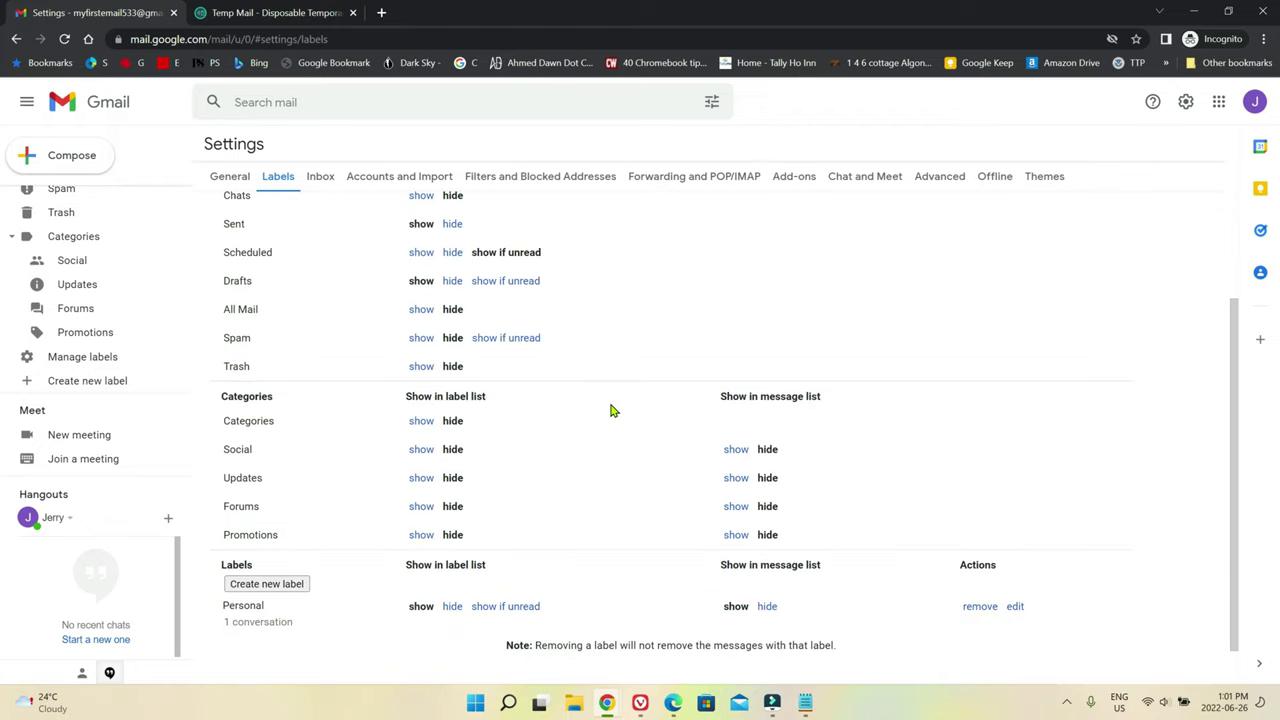
scroll(610, 409, "up", 3)
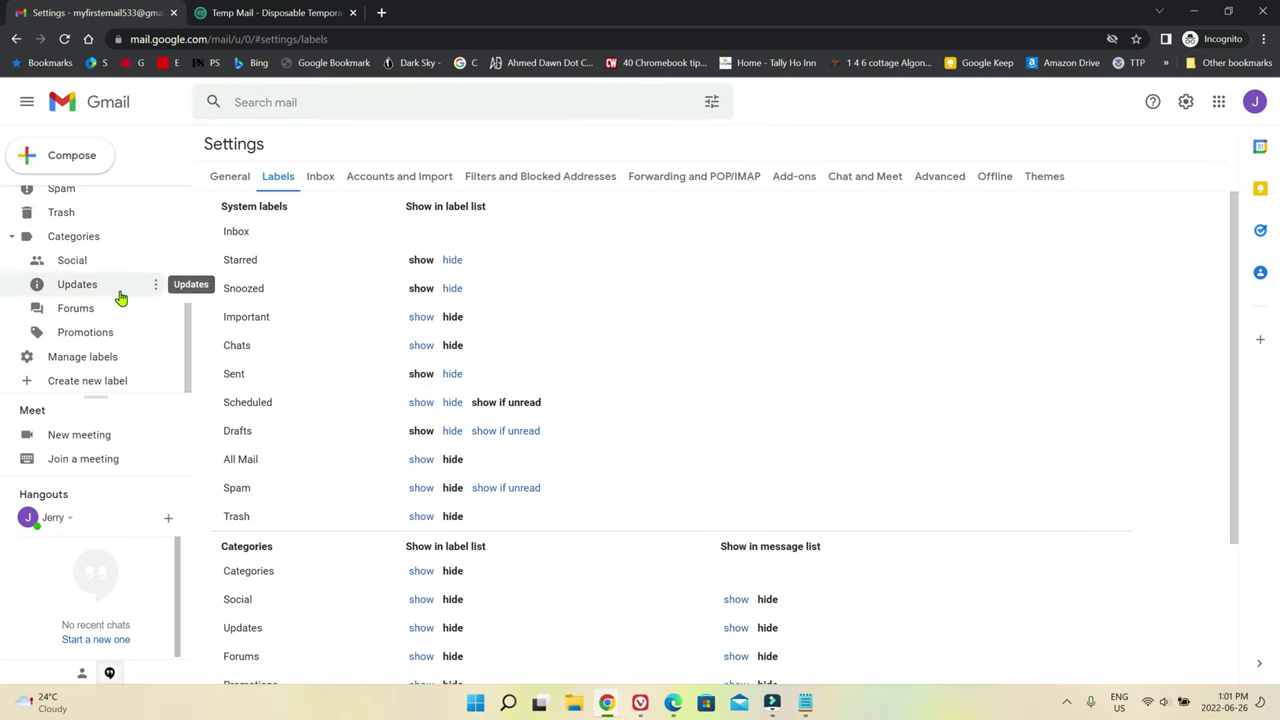
scroll(120, 294, "up", 3)
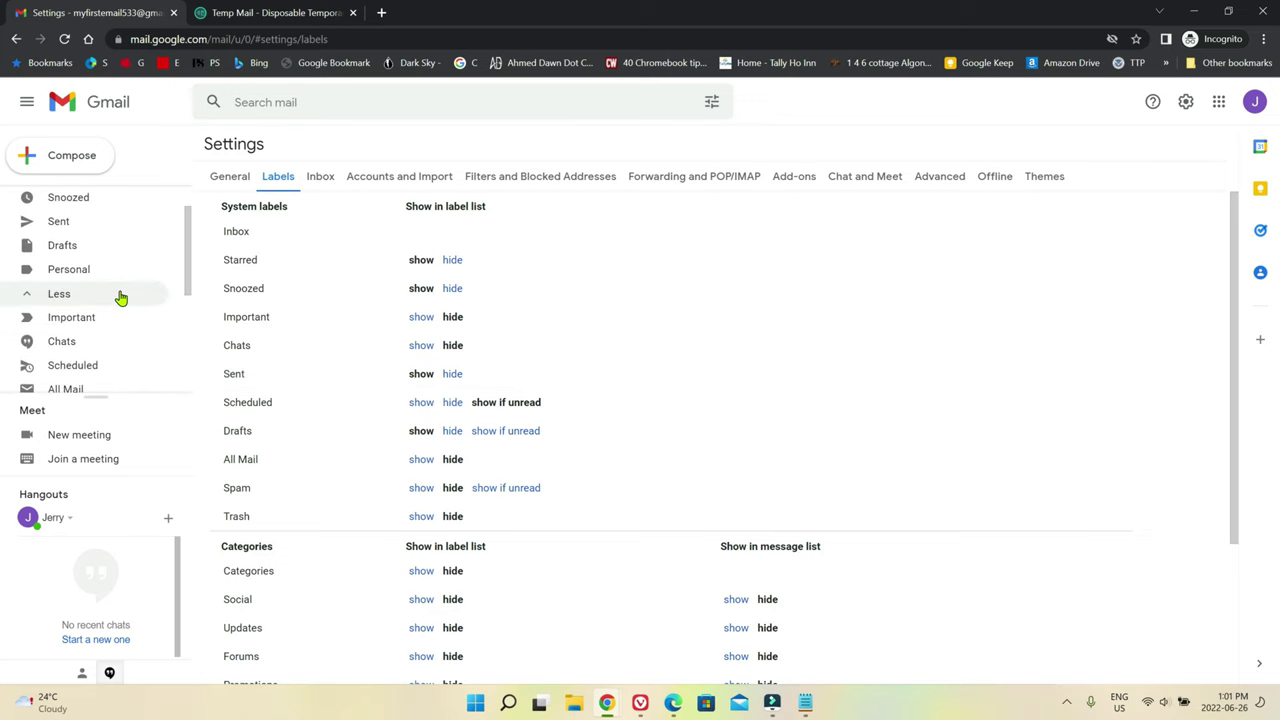
left_click(70, 294)
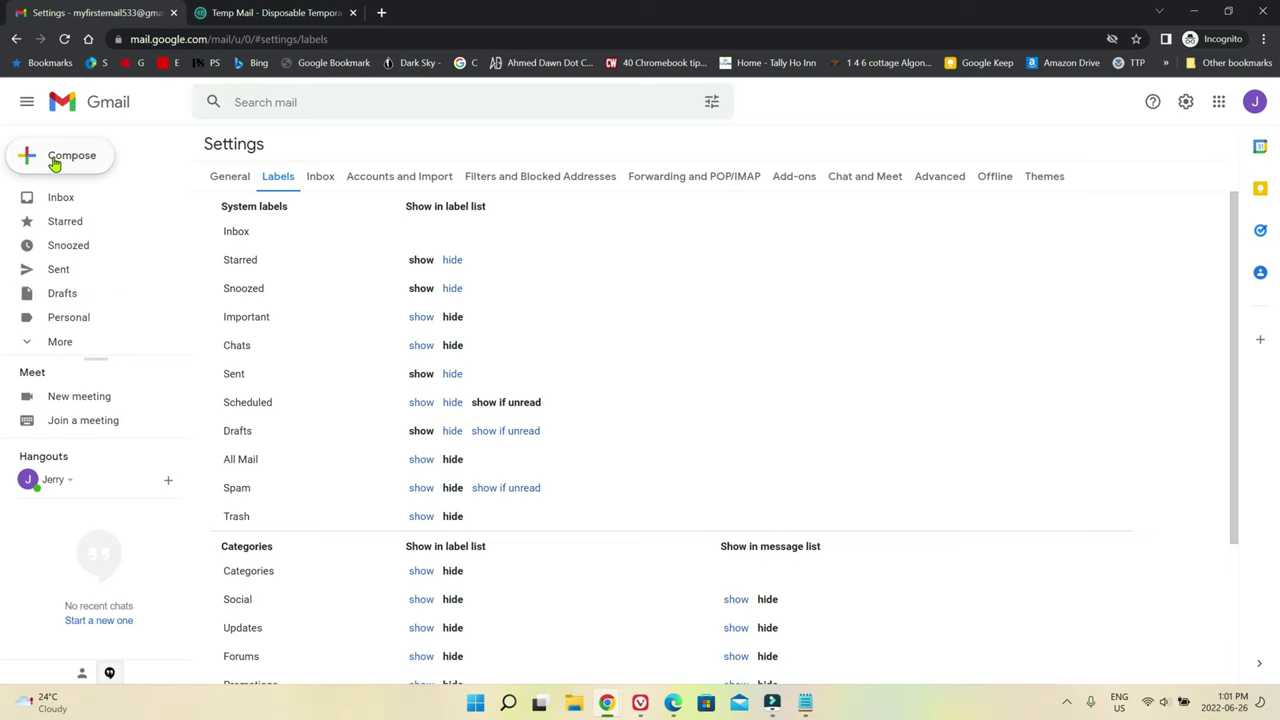
Send a message with subject 'another' and body 'test' to the account's own address.
left_click(55, 159)
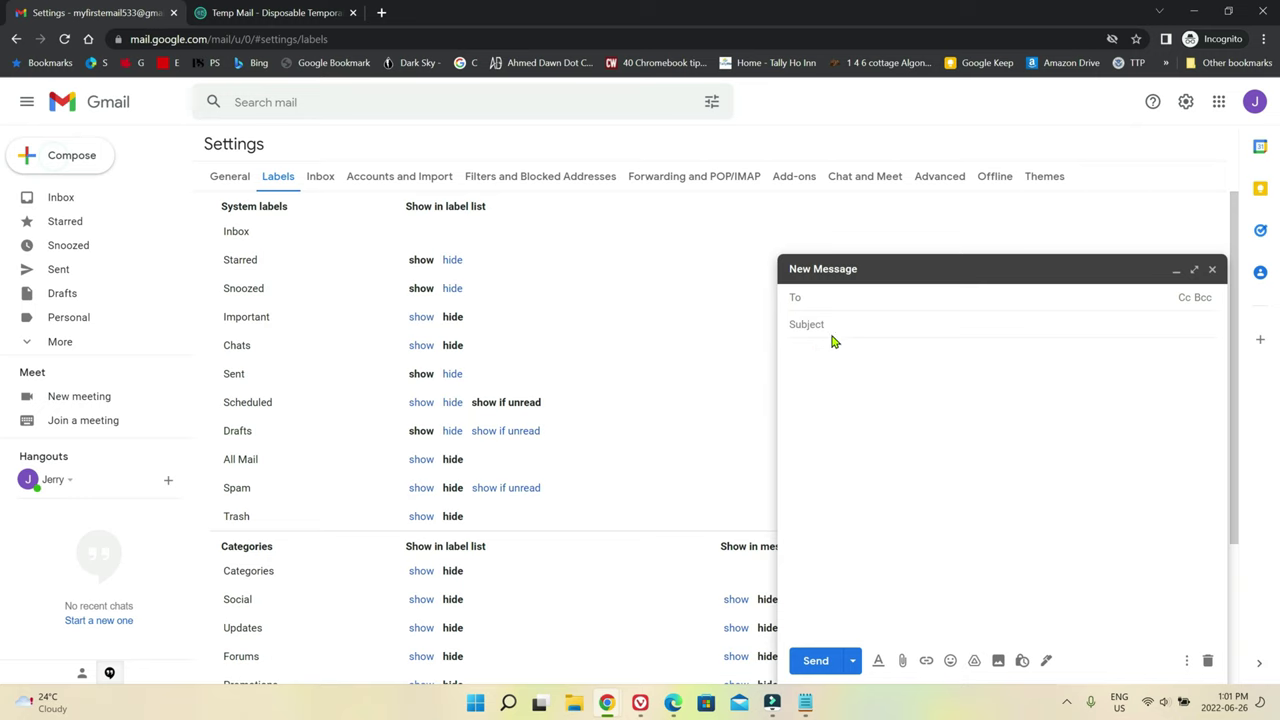
key("ctrl+v")
left_click(860, 325)
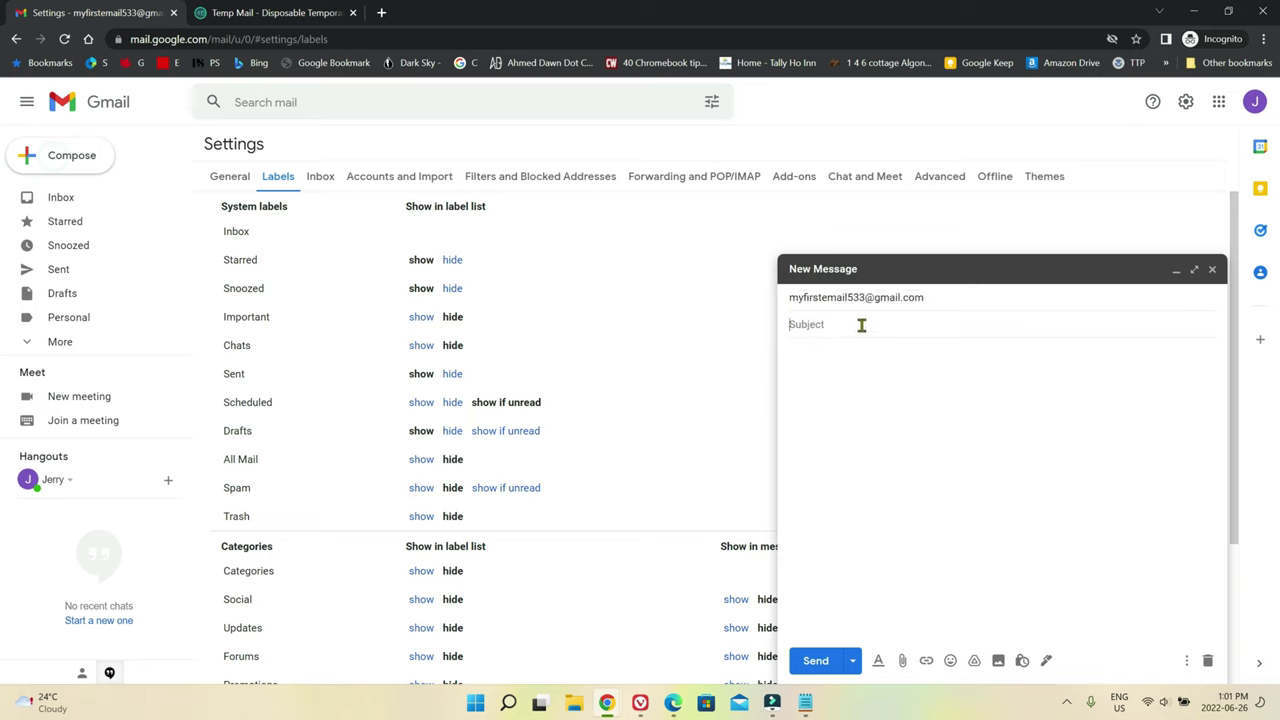
type("another")
left_click(856, 352)
type("test")
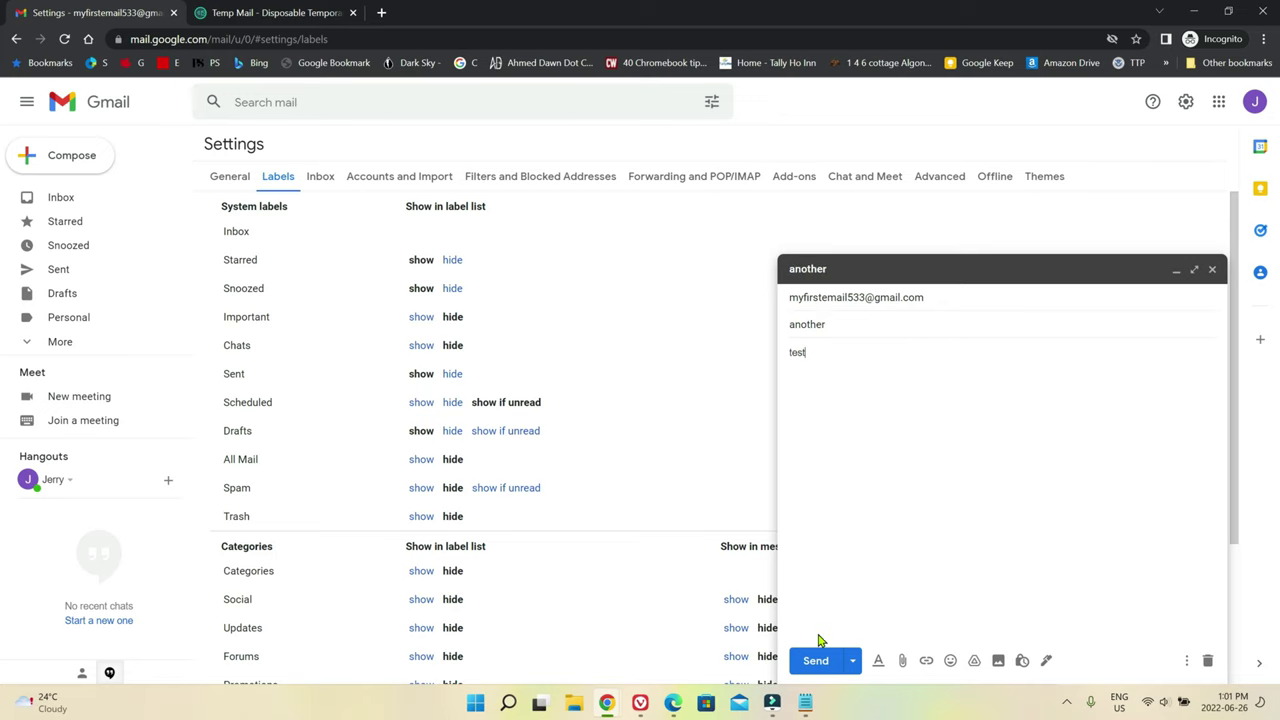
left_click(816, 658)
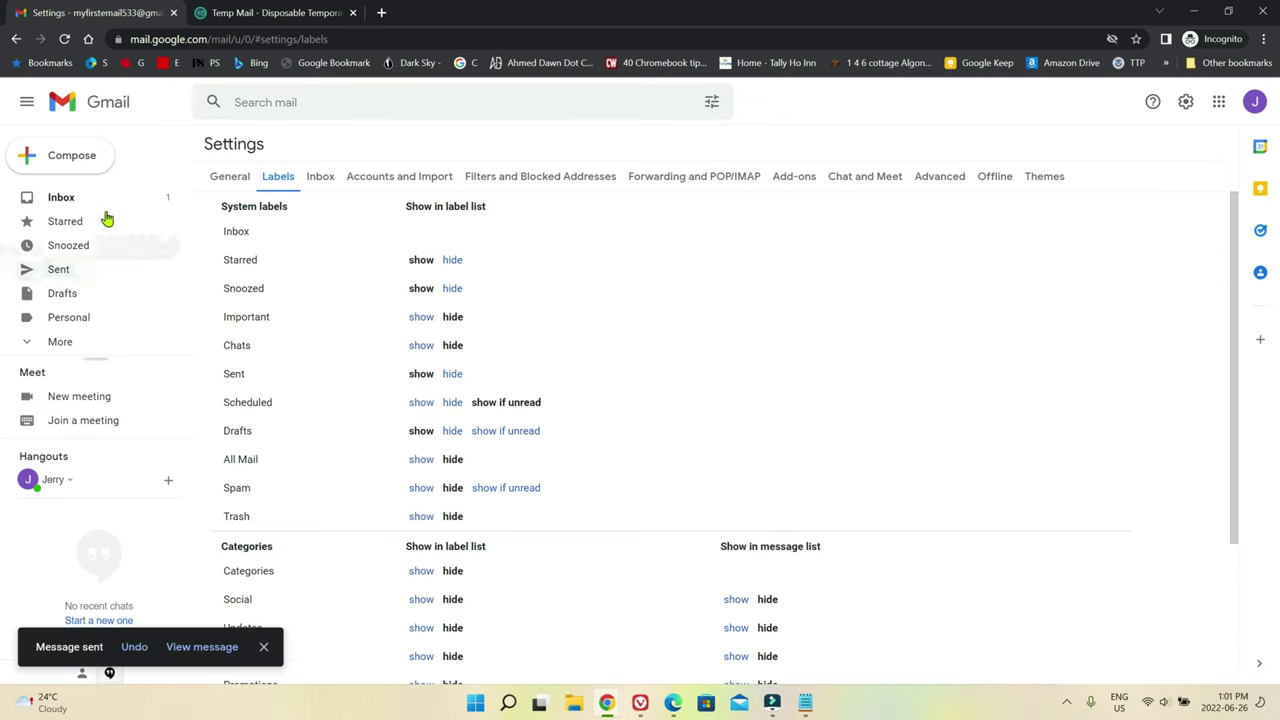
Add the 'another' email to My Tasks, browse the task menus, then close Tasks.
left_click(462, 178)
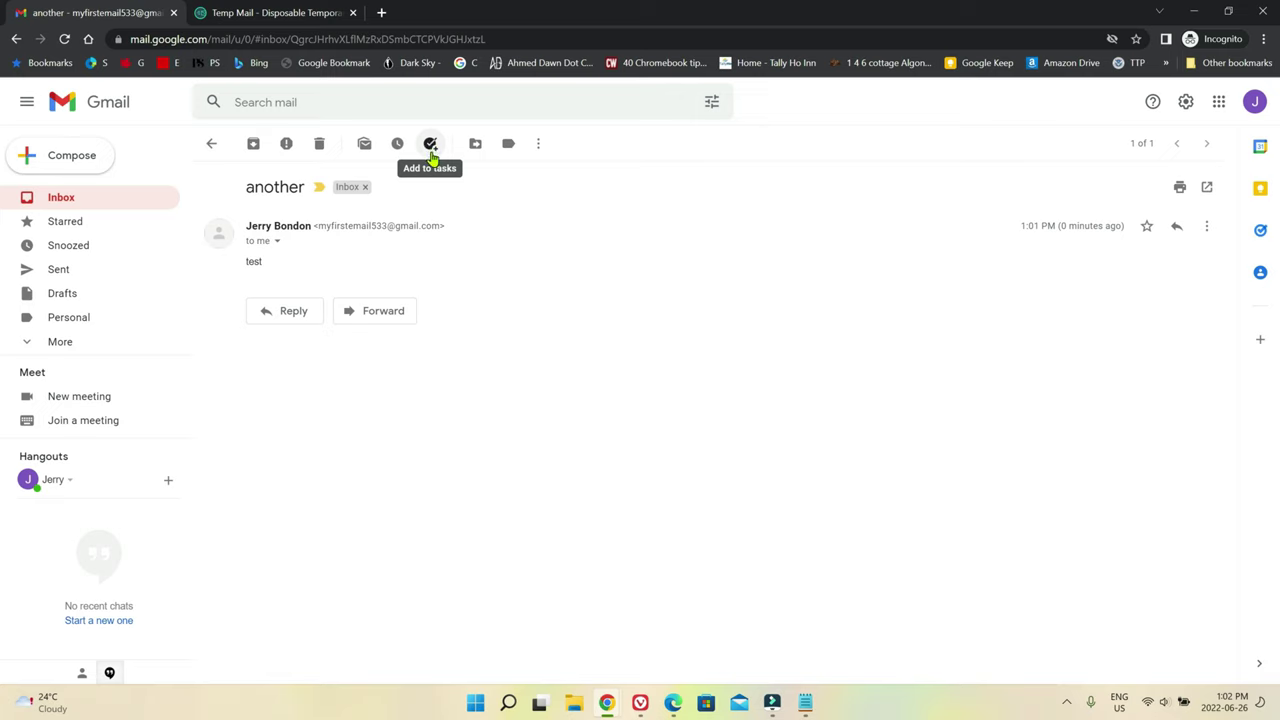
left_click(430, 143)
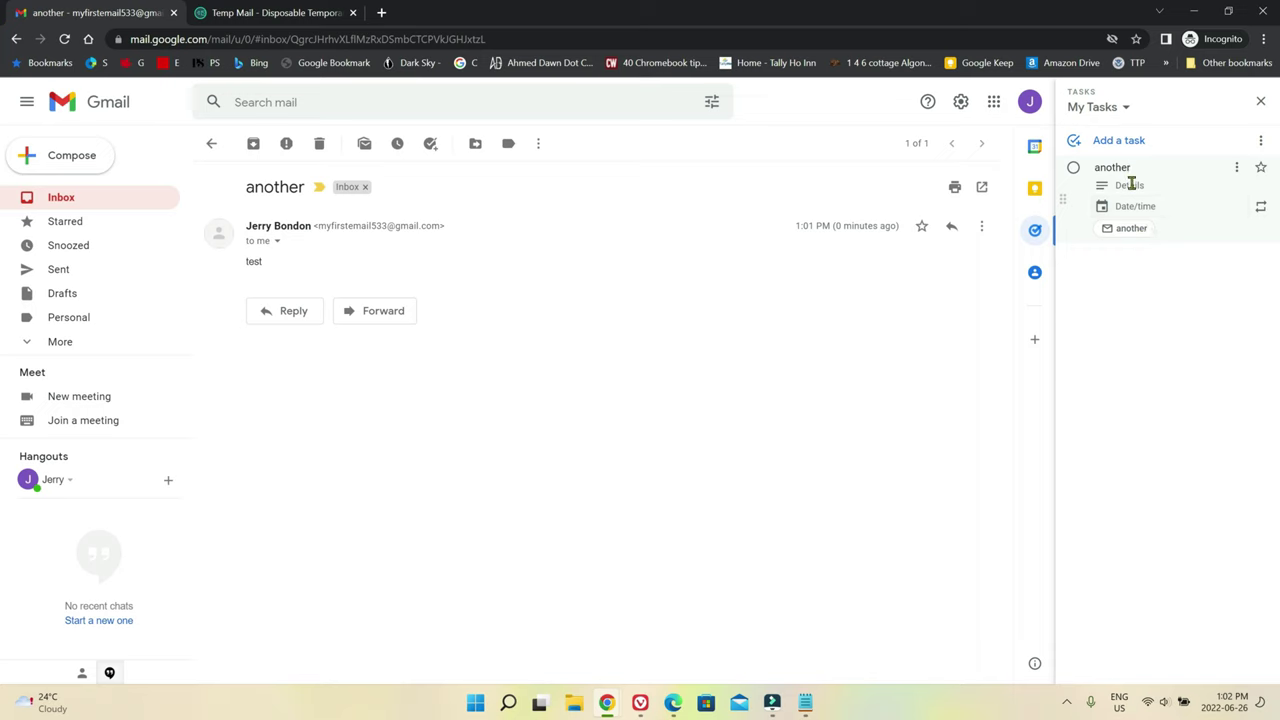
left_click(1263, 142)
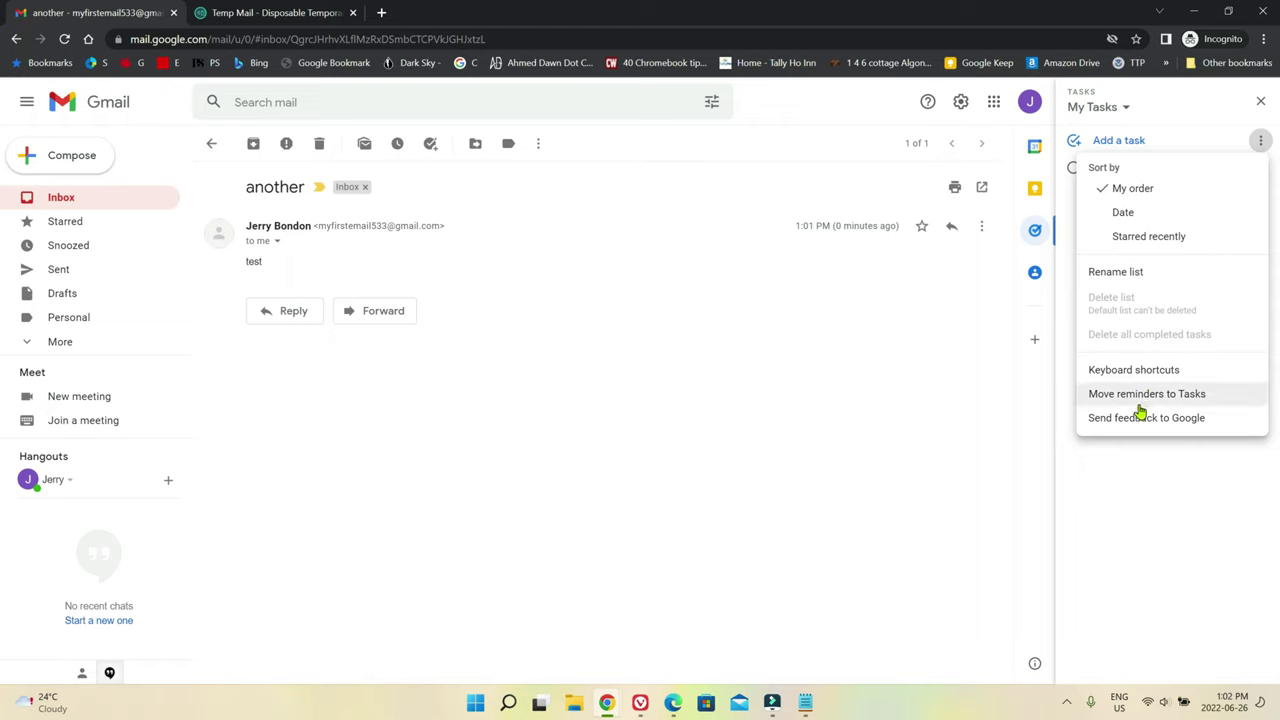
left_click(1172, 520)
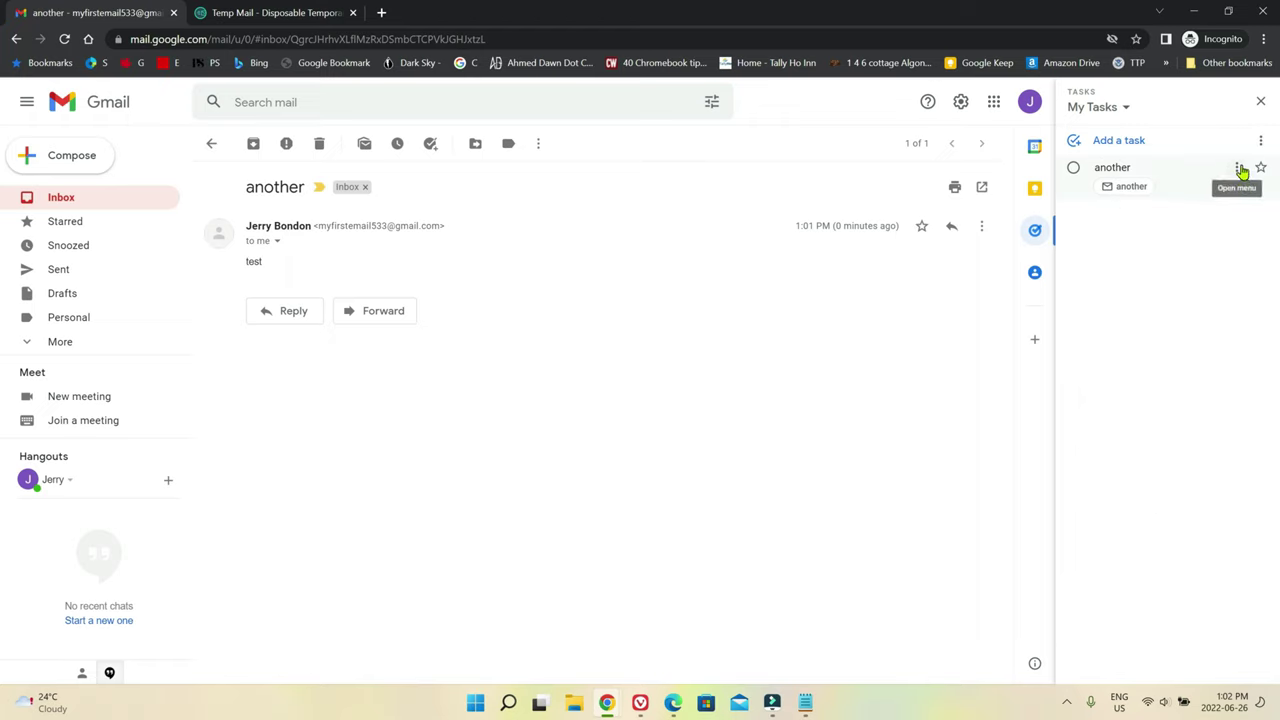
left_click(1238, 170)
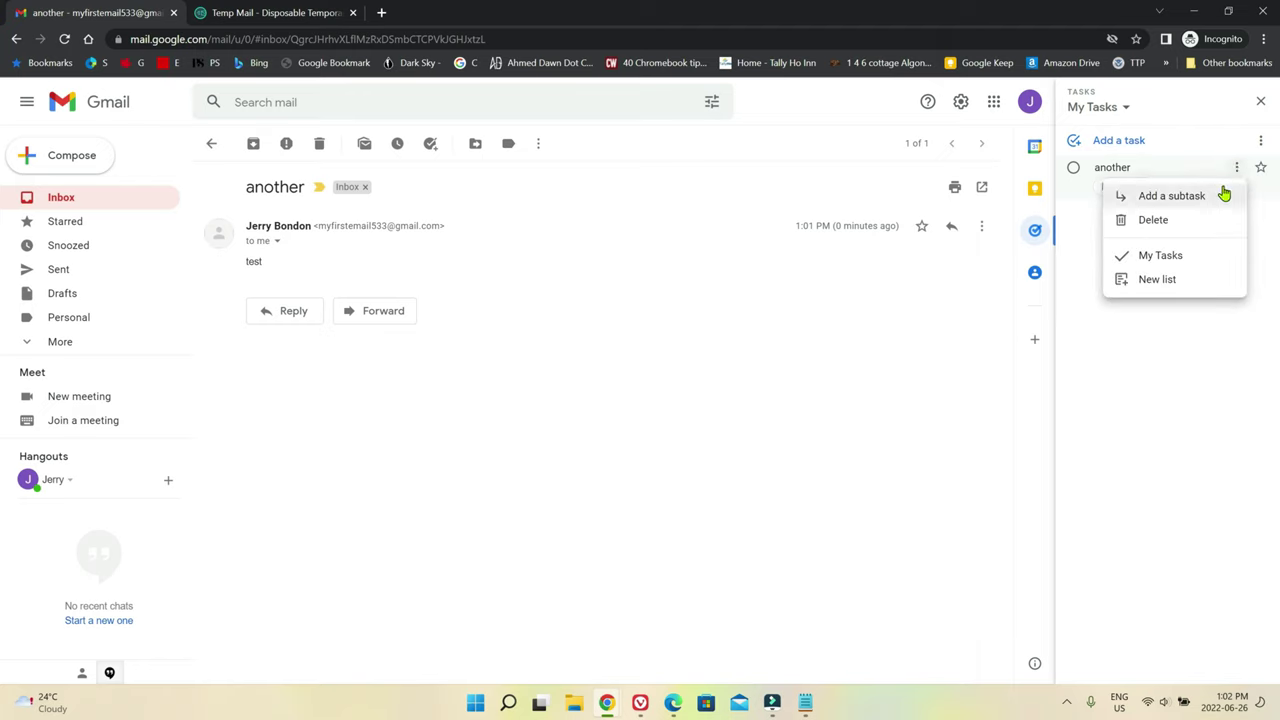
left_click(1166, 432)
left_click(1257, 102)
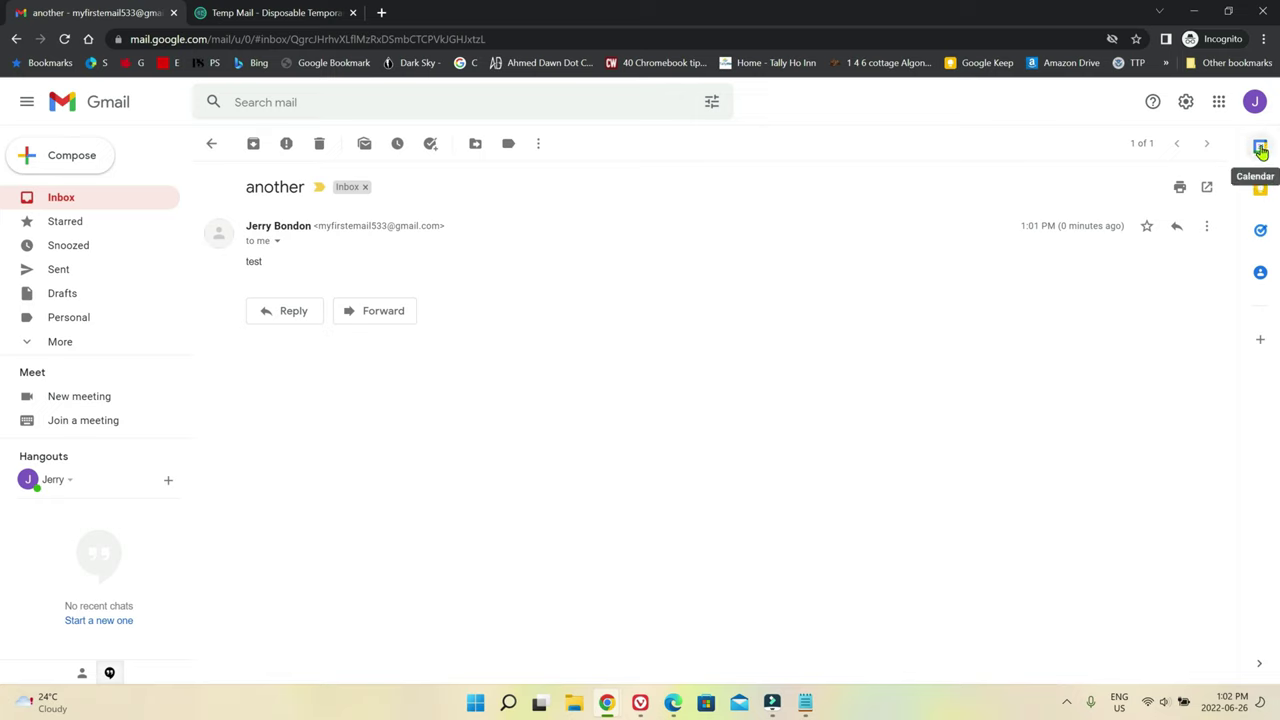
Open and close the Calendar, Keep, Tasks and Contacts side panels in turn.
left_click(1261, 148)
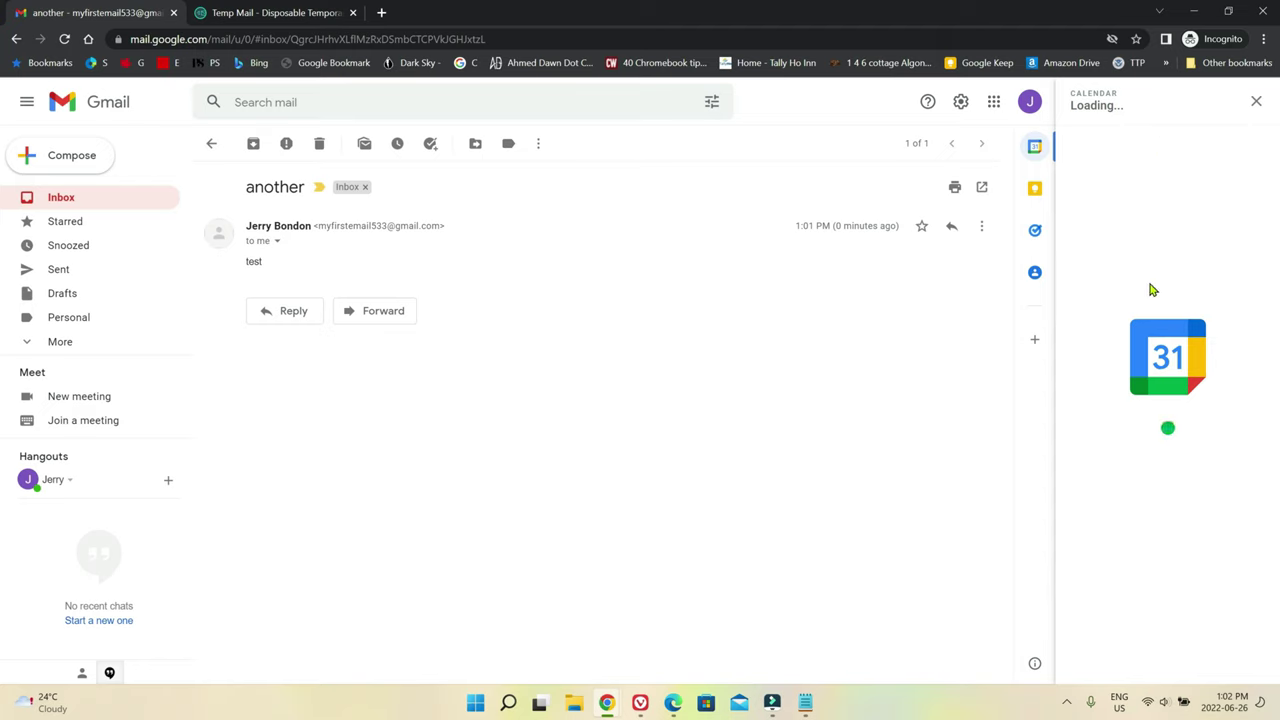
left_click(1259, 105)
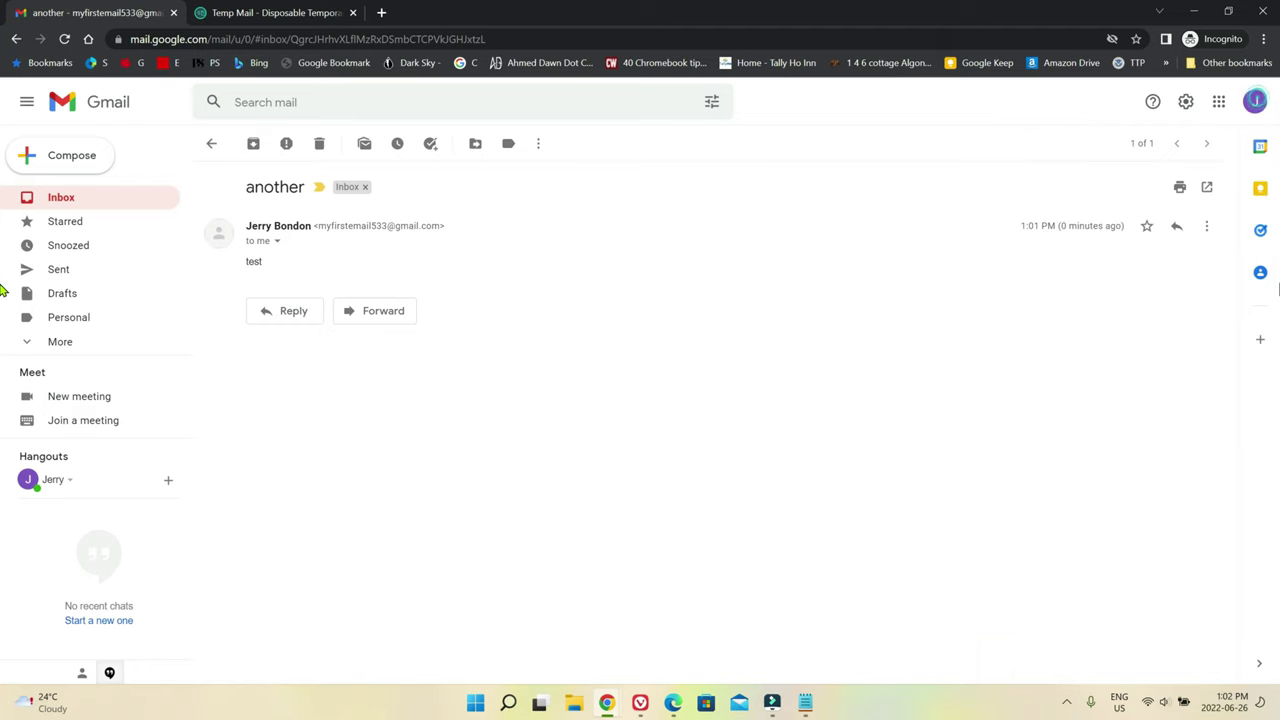
left_click(1261, 192)
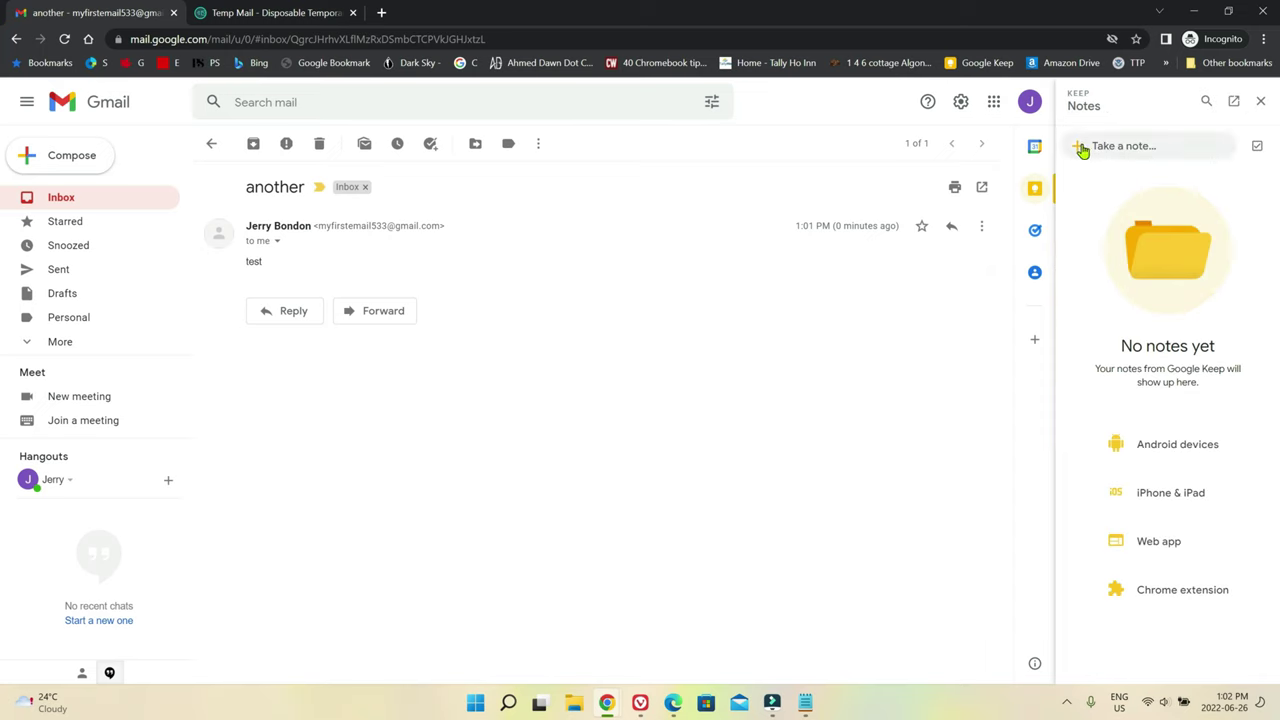
left_click(1085, 147)
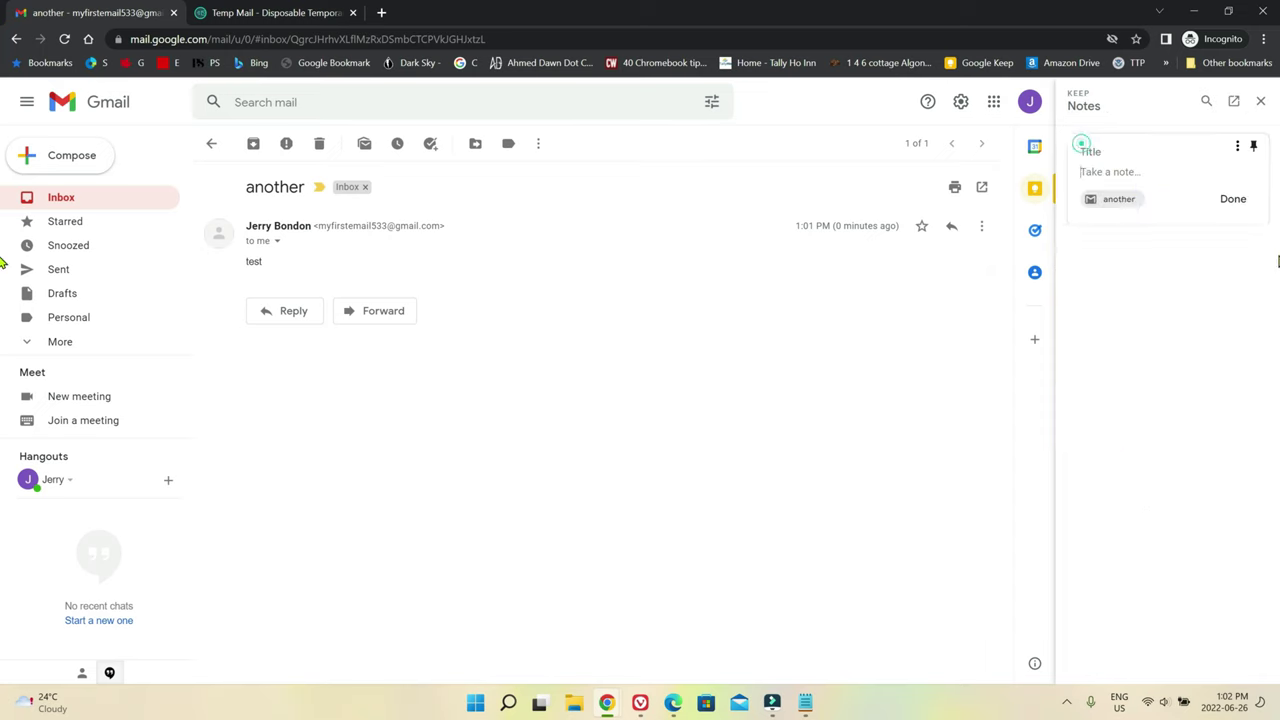
left_click(1260, 101)
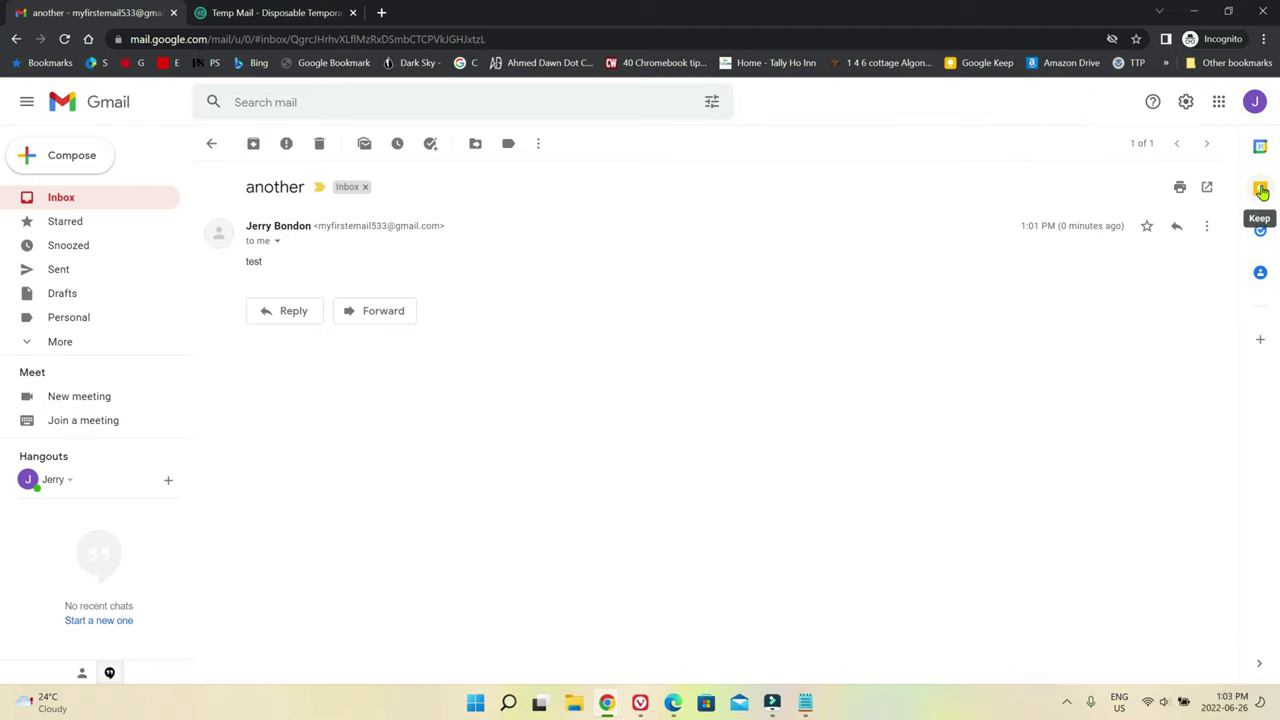
left_click(1261, 235)
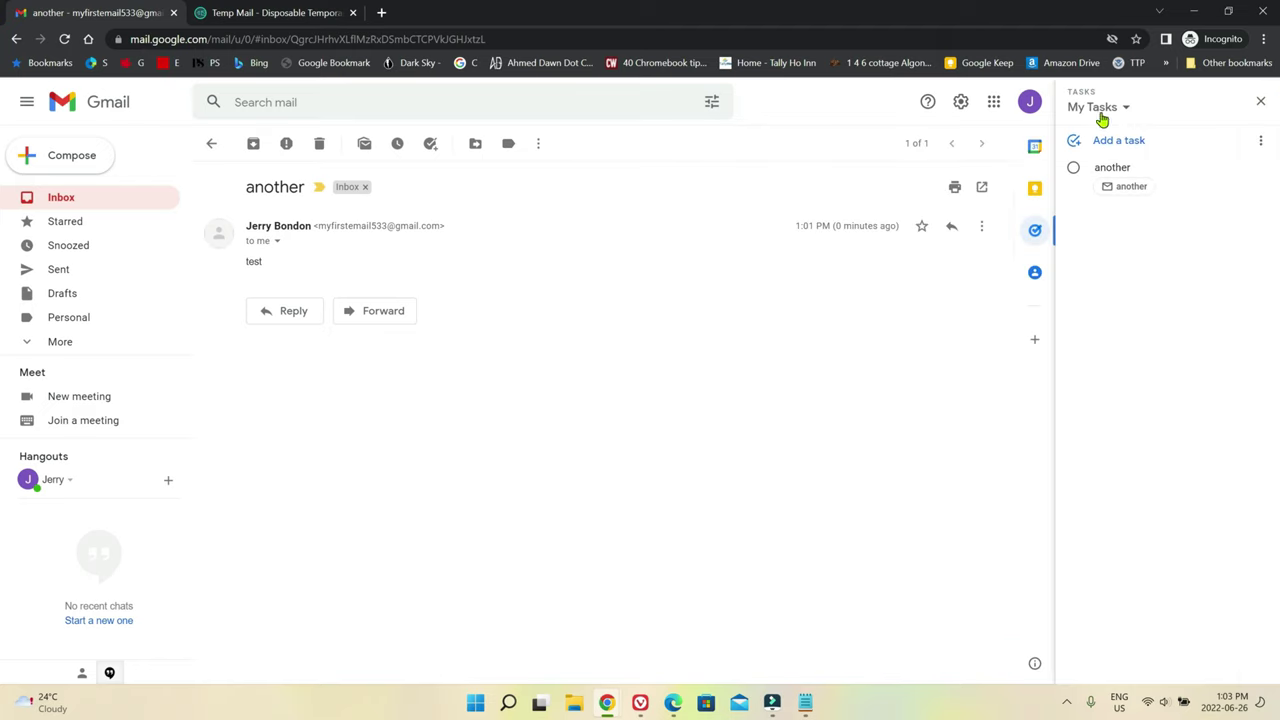
left_click(1261, 105)
left_click(1259, 275)
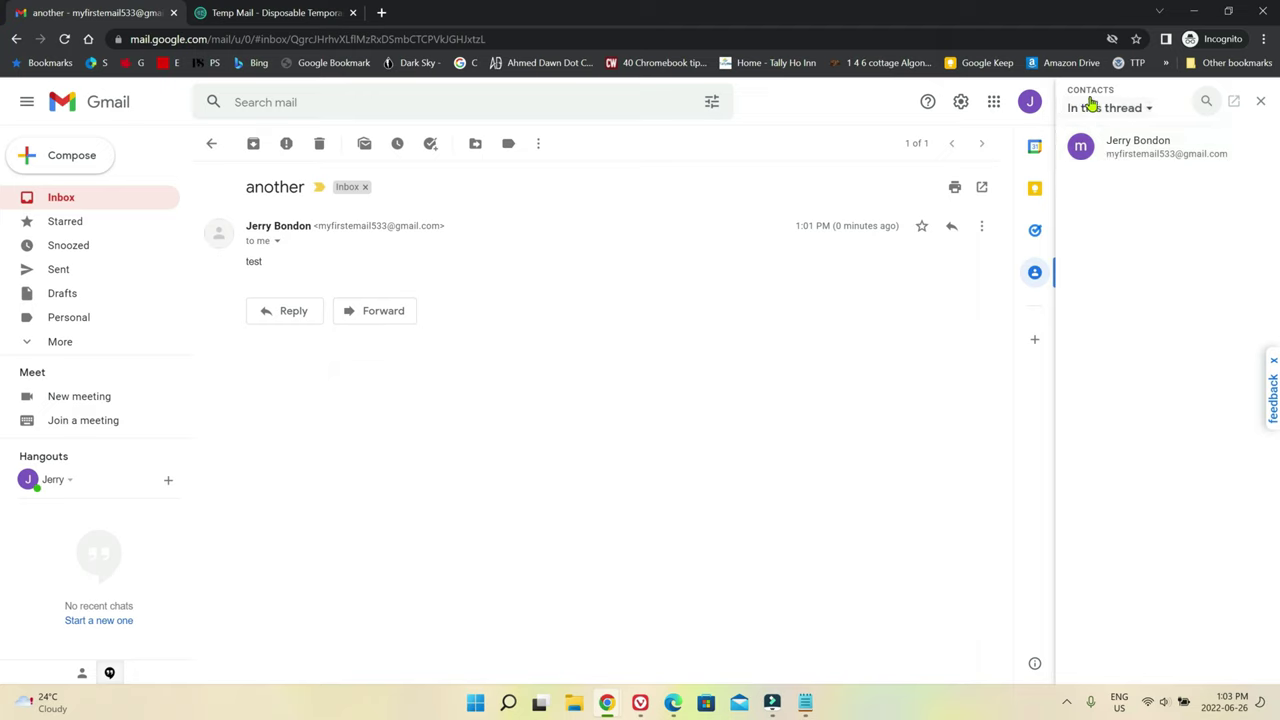
left_click(1261, 101)
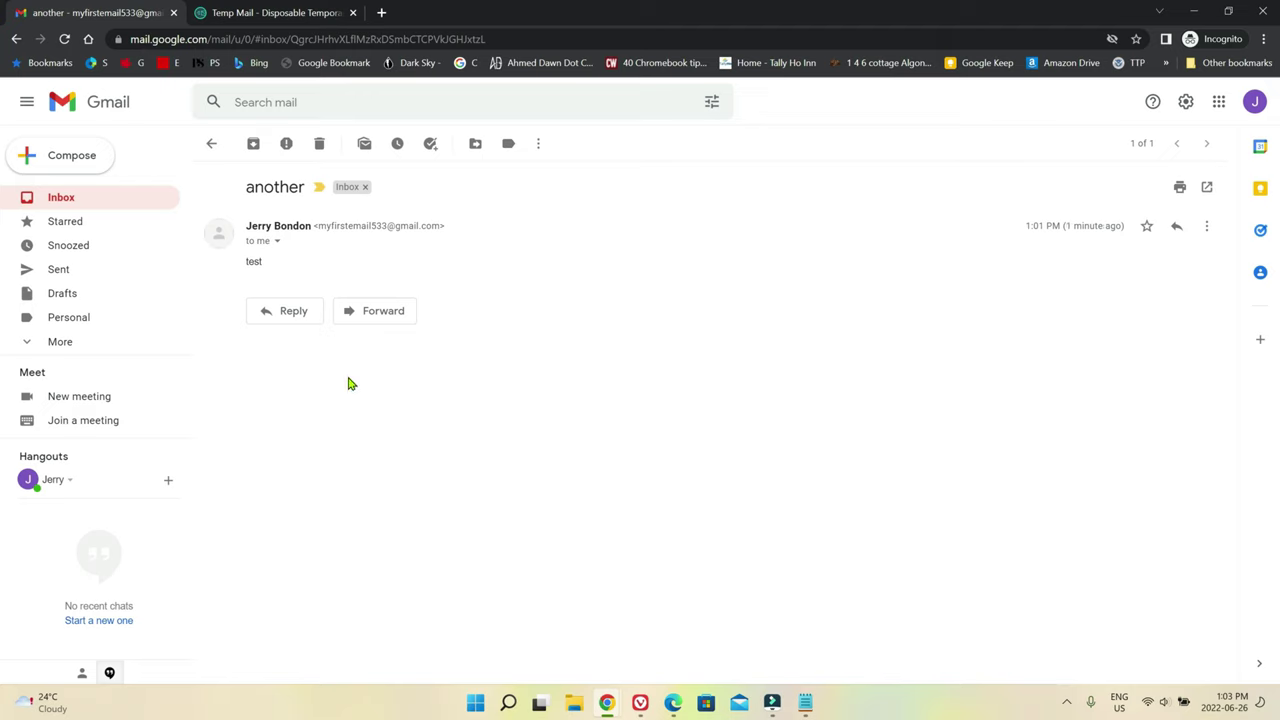
left_click(66, 401)
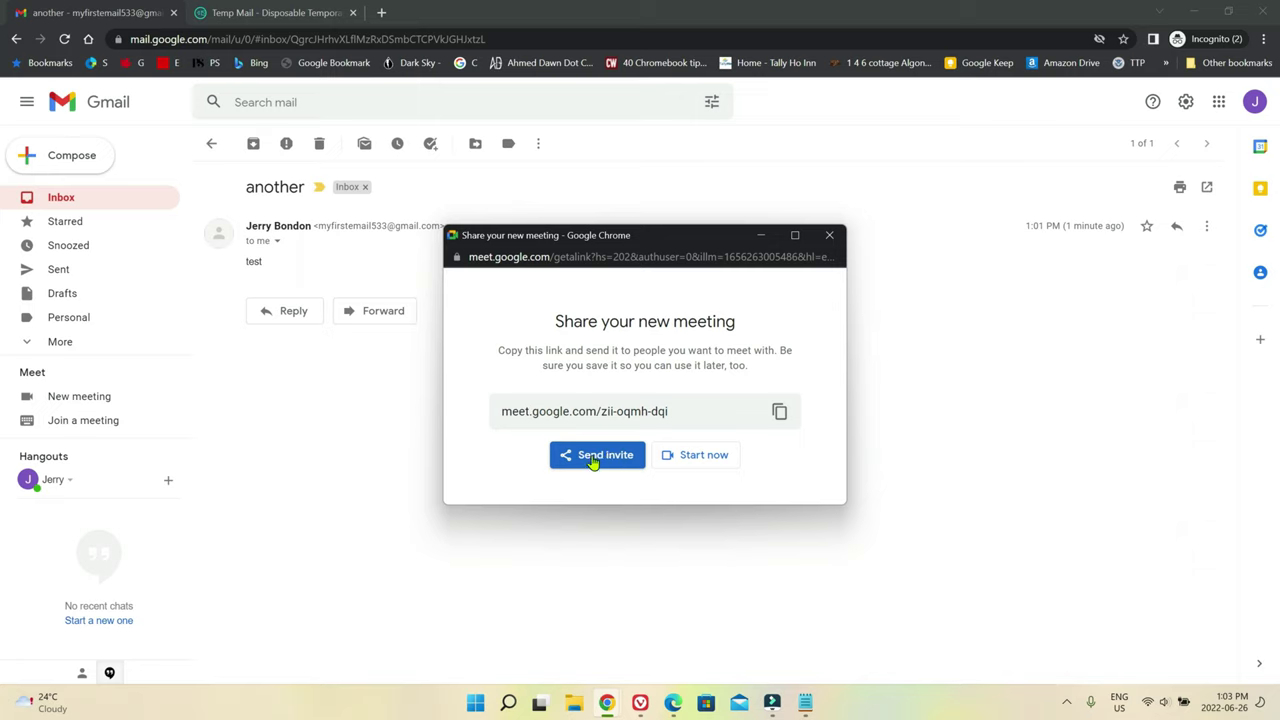
left_click(829, 235)
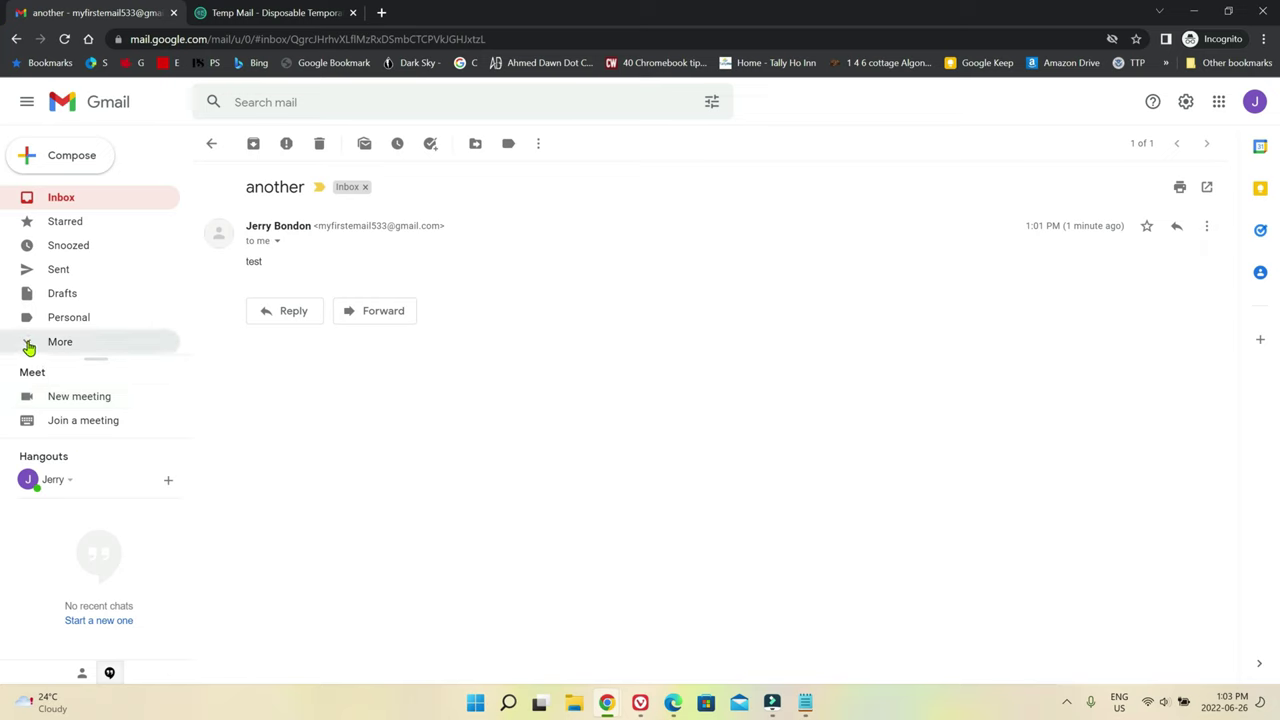
Expand the sidebar's More labels, then open and dismiss New label without creating one.
left_click(29, 344)
scroll(80, 350, "down", 3)
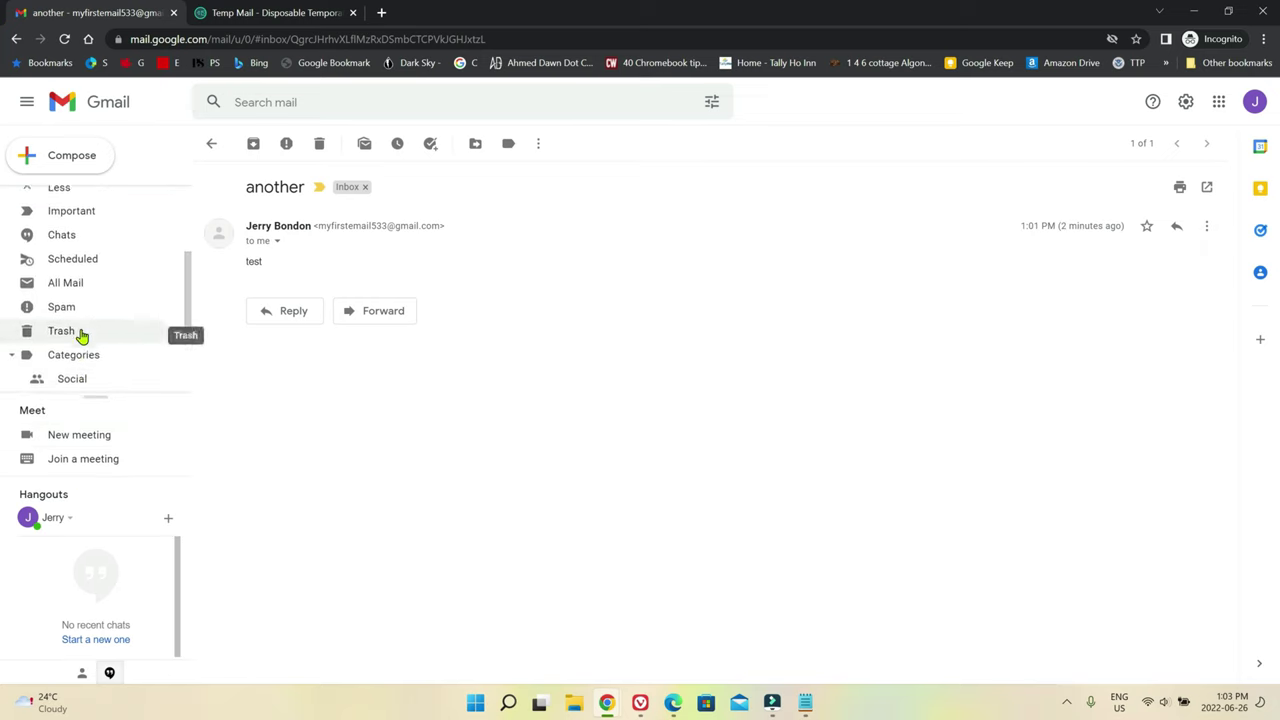
scroll(82, 337, "down", 1)
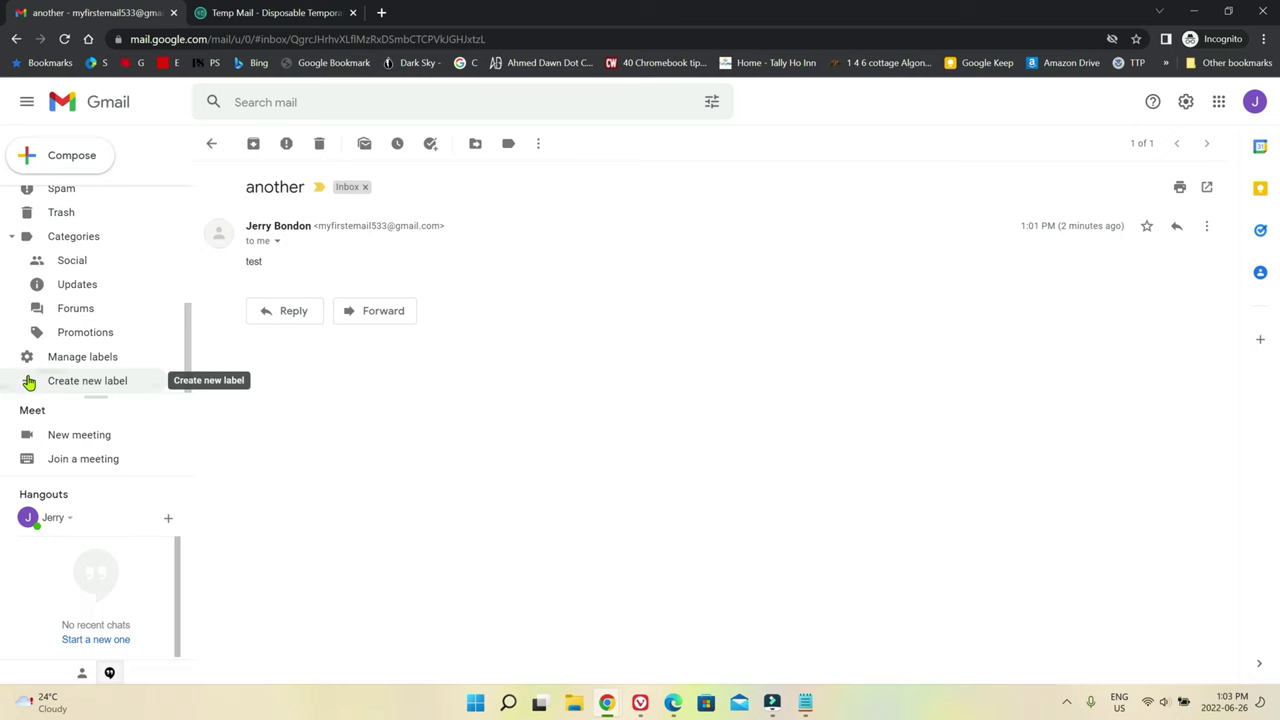
left_click(29, 381)
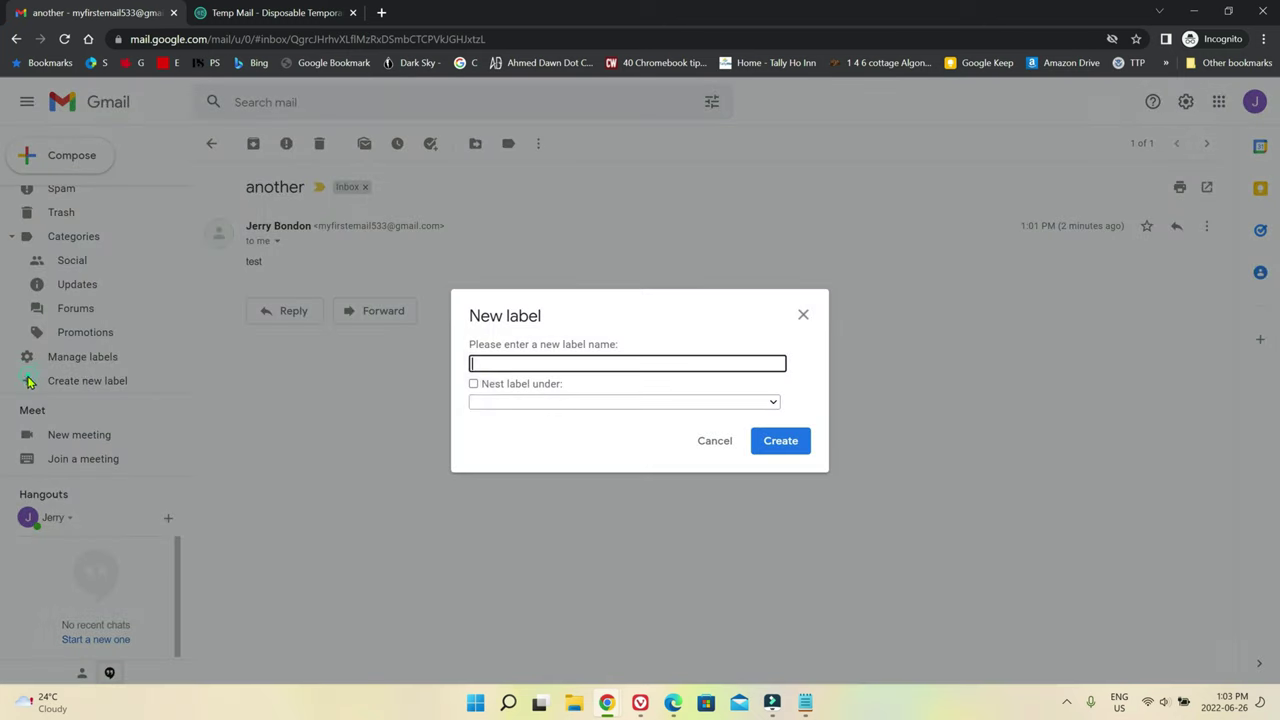
left_click(802, 317)
scroll(134, 354, "up", 3)
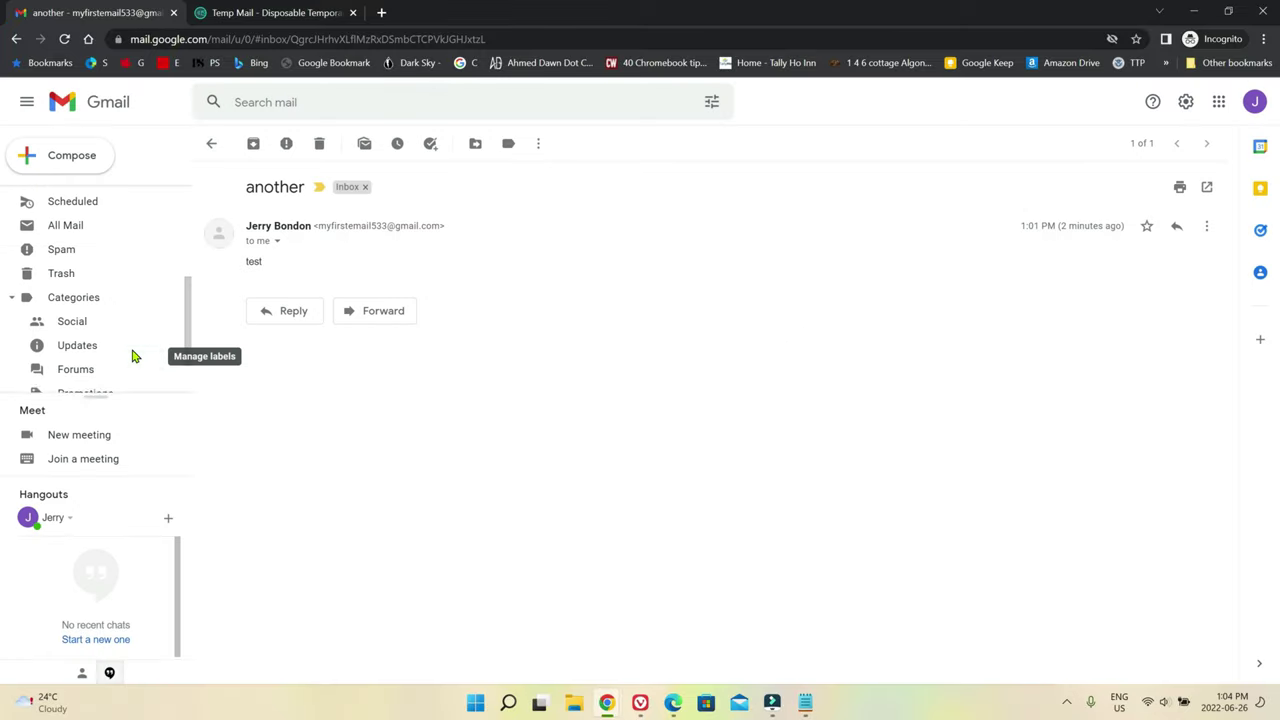
scroll(133, 357, "up", 2)
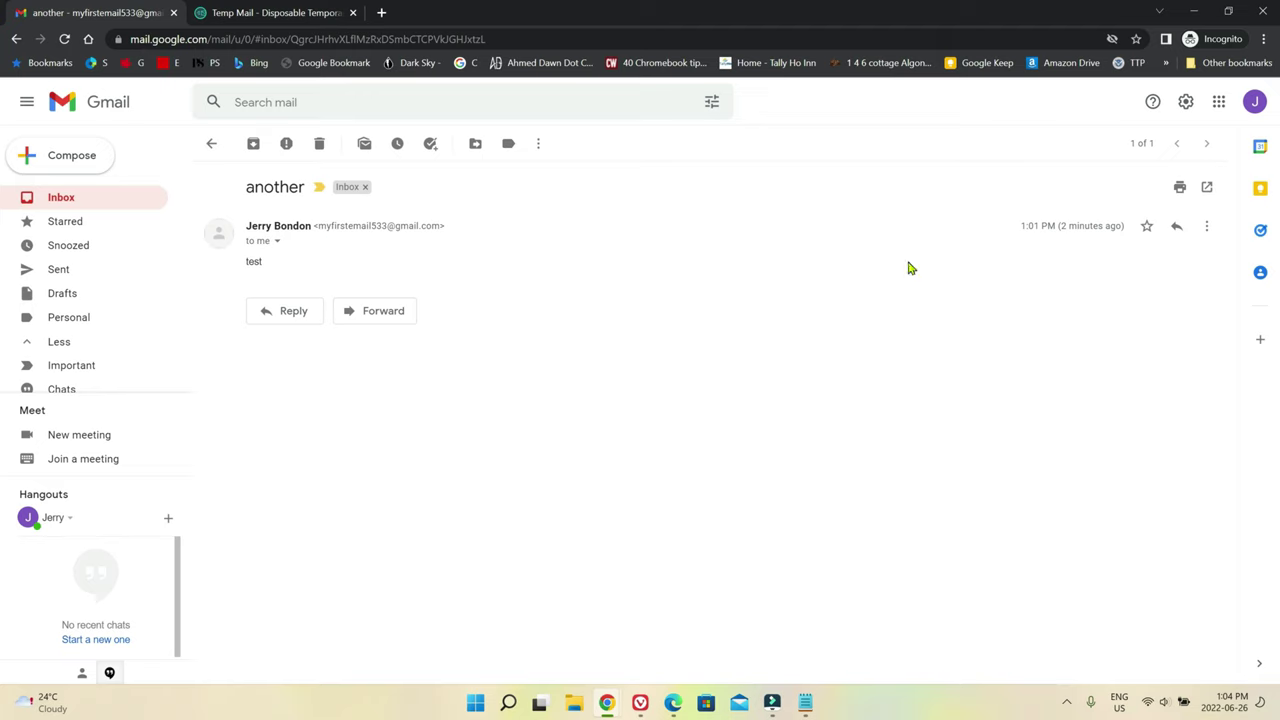
Star and then unstar the 'another - test' message, and return to the Inbox list.
left_click(1146, 230)
left_click(1148, 230)
left_click(70, 198)
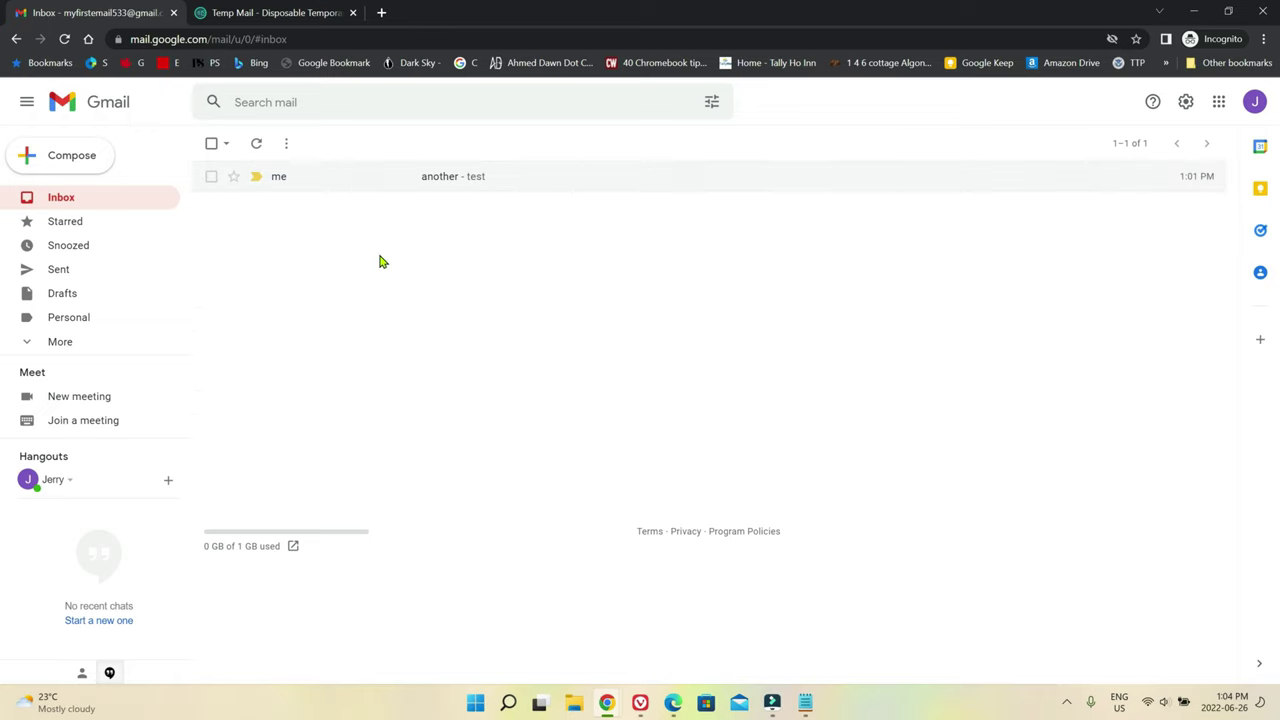
Select the 'another - test' conversation and browse the Select dropdown's status options.
left_click(212, 182)
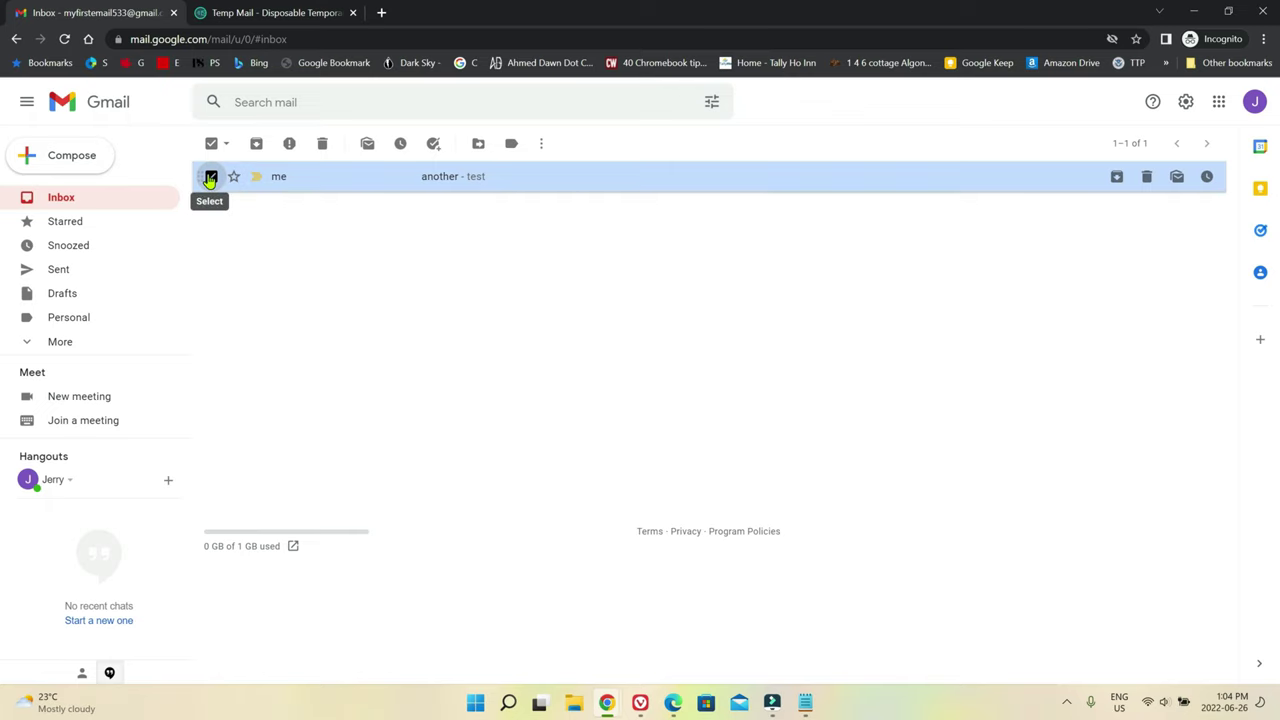
left_click(212, 178)
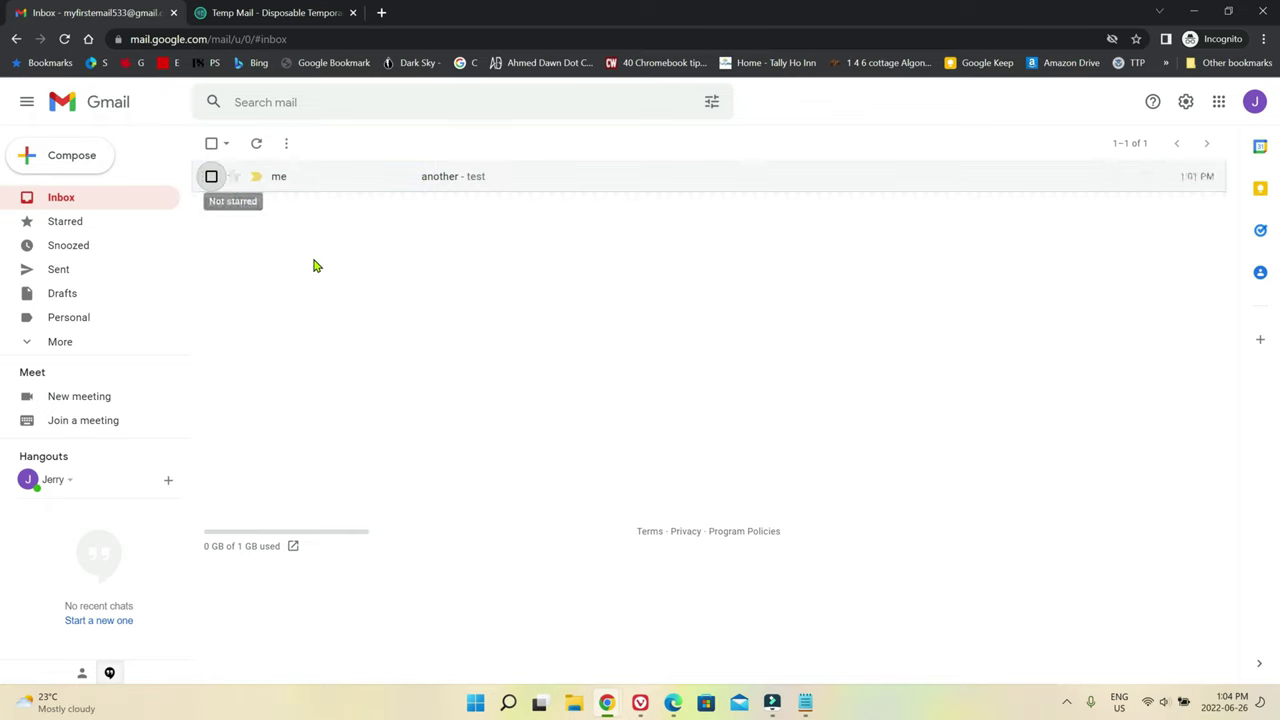
left_click(211, 176)
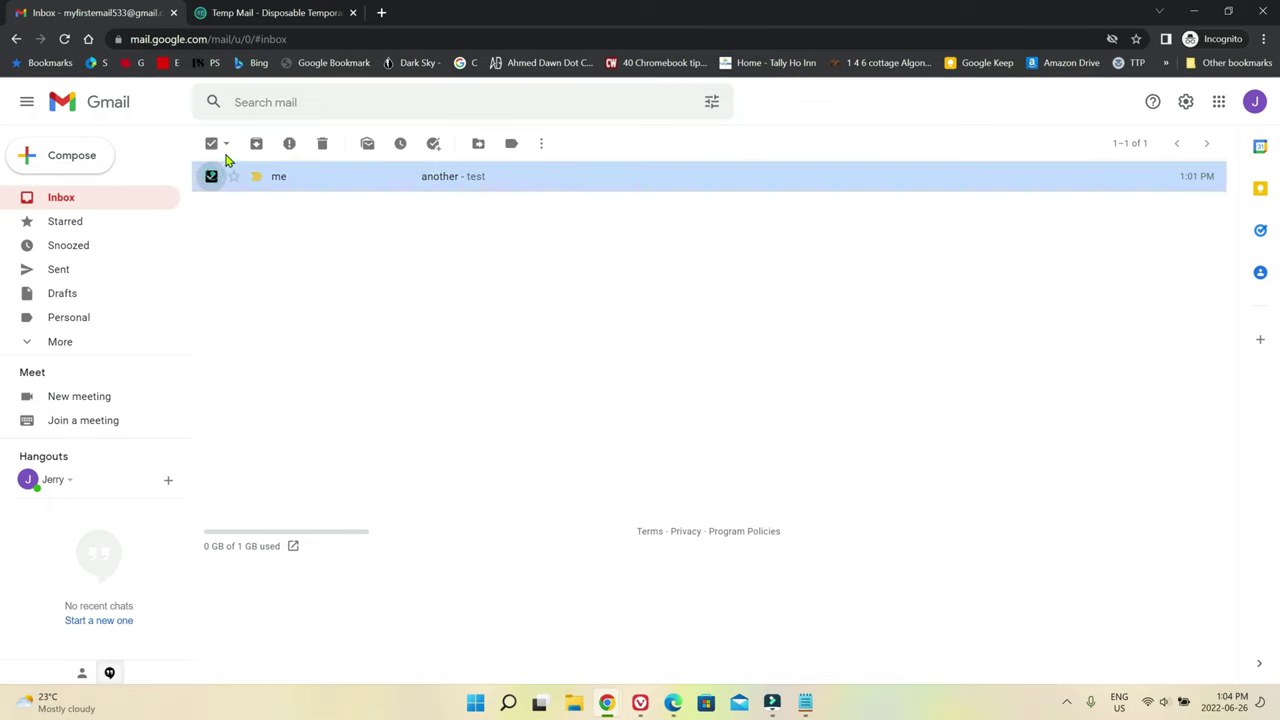
left_click(226, 146)
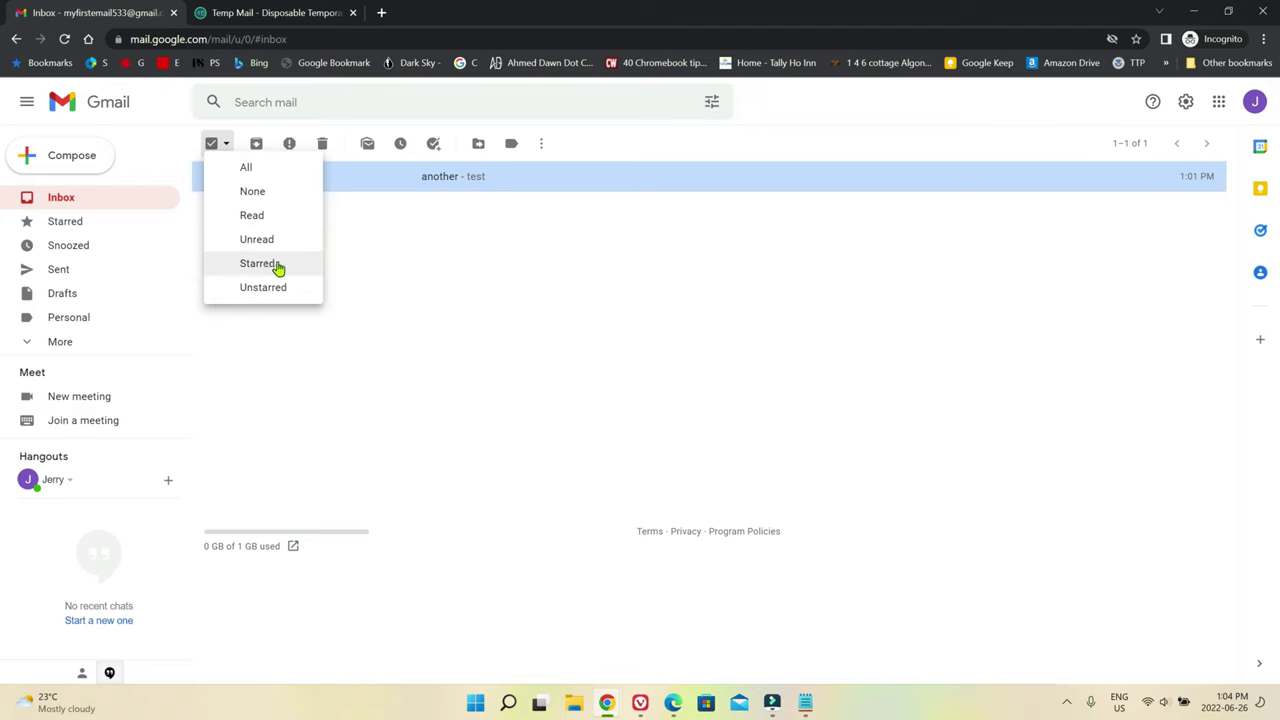
left_click(497, 382)
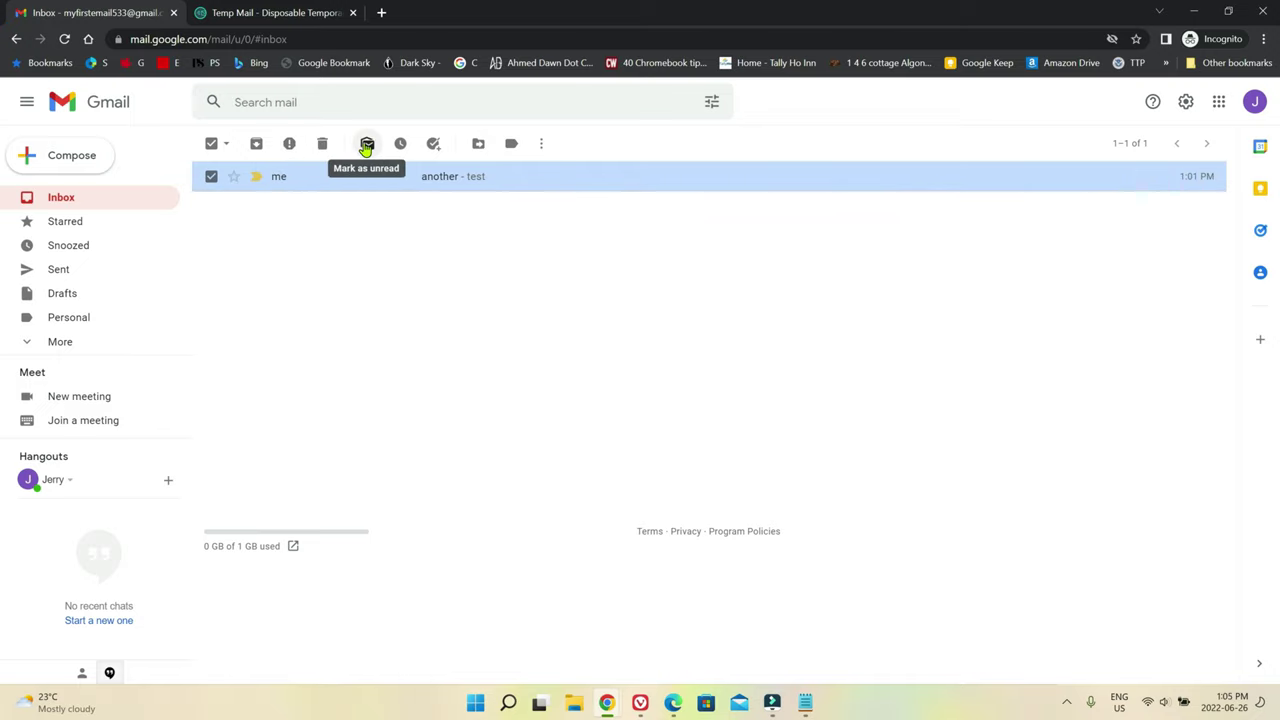
Mark the 'another' conversation as unread, then reopen it for reading.
left_click(502, 182)
left_click(211, 143)
left_click(211, 143)
left_click(367, 145)
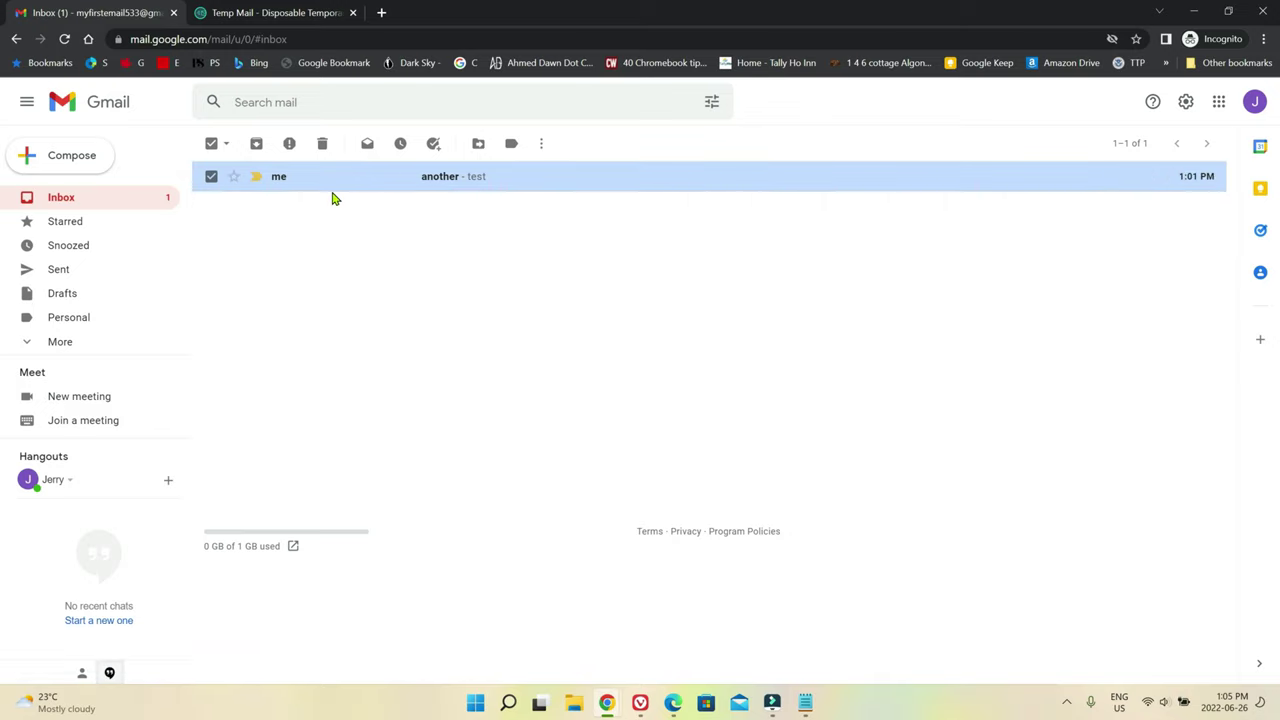
left_click(403, 180)
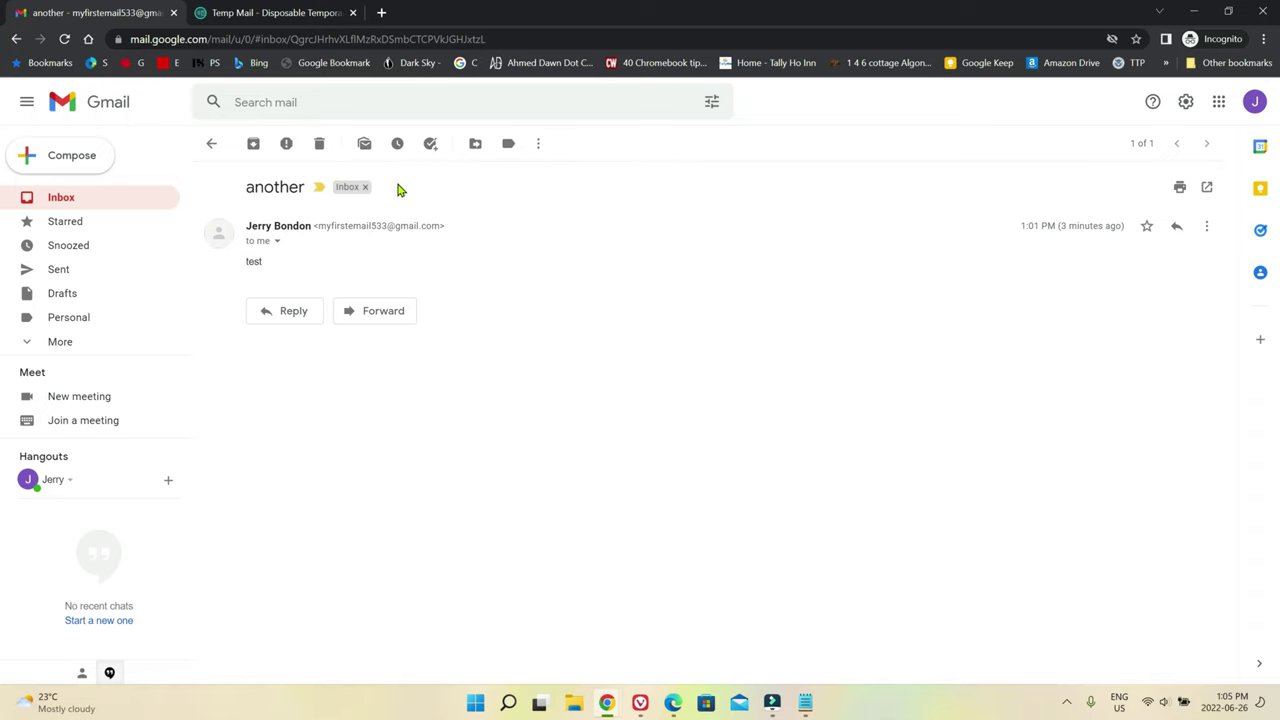
Start a new email to the account's own address with subject 'Hi'.
left_click(66, 164)
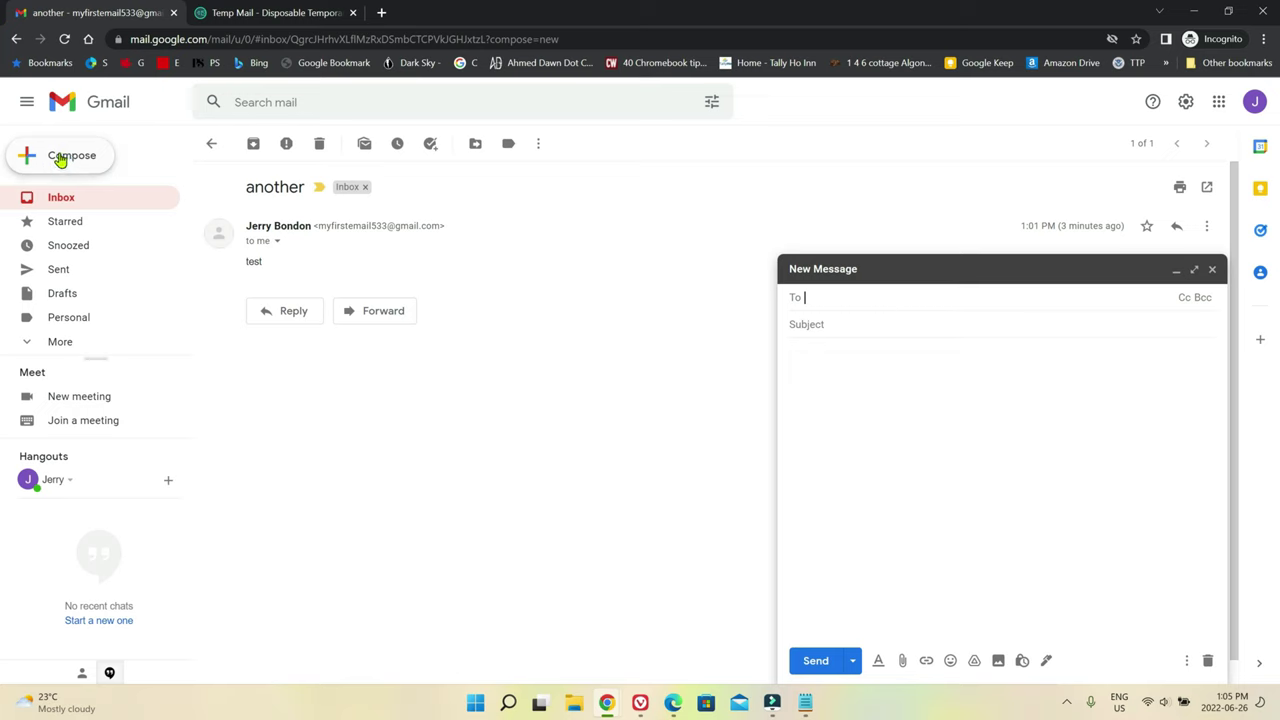
left_click(856, 328)
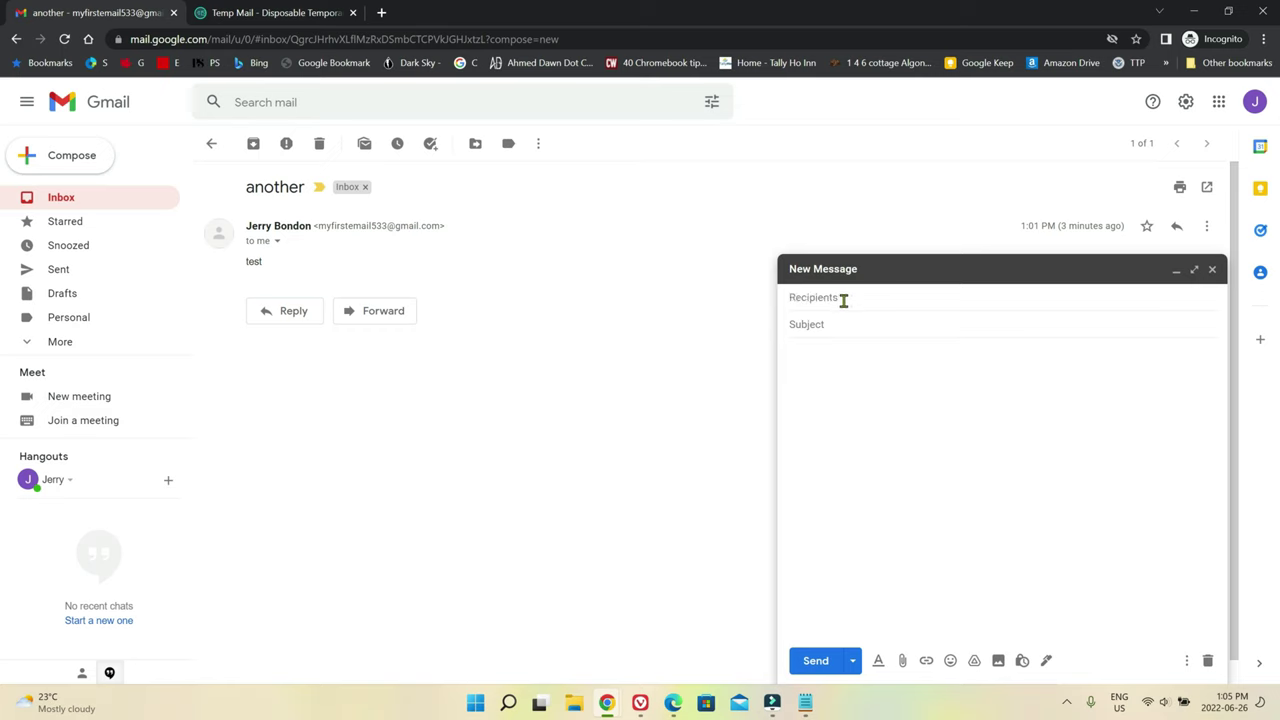
left_click(843, 300)
key("ctrl+v")
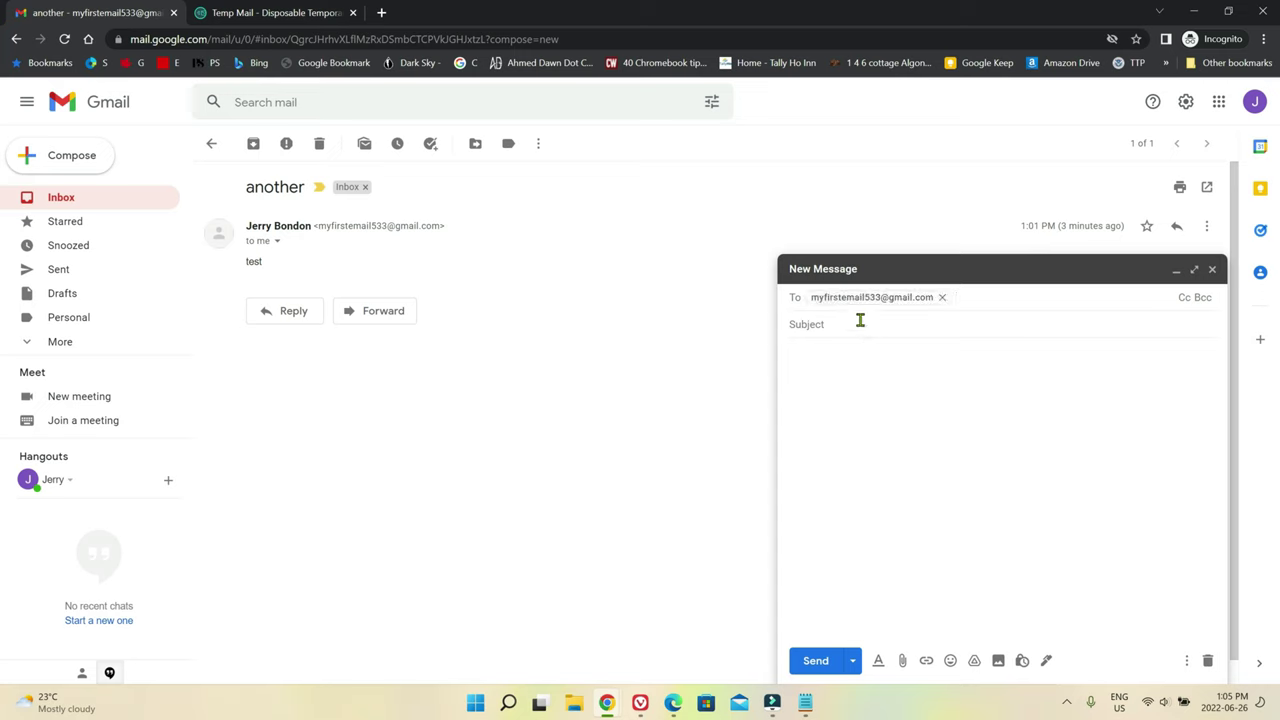
left_click(856, 325)
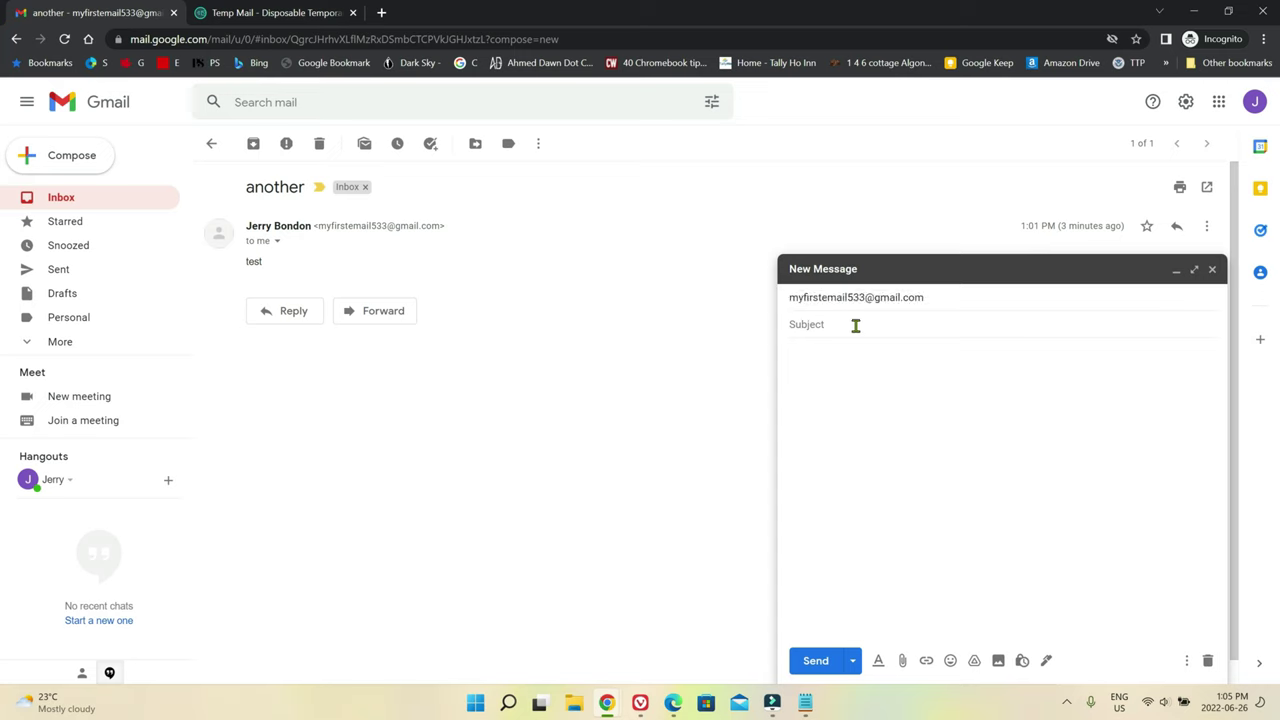
type("h")
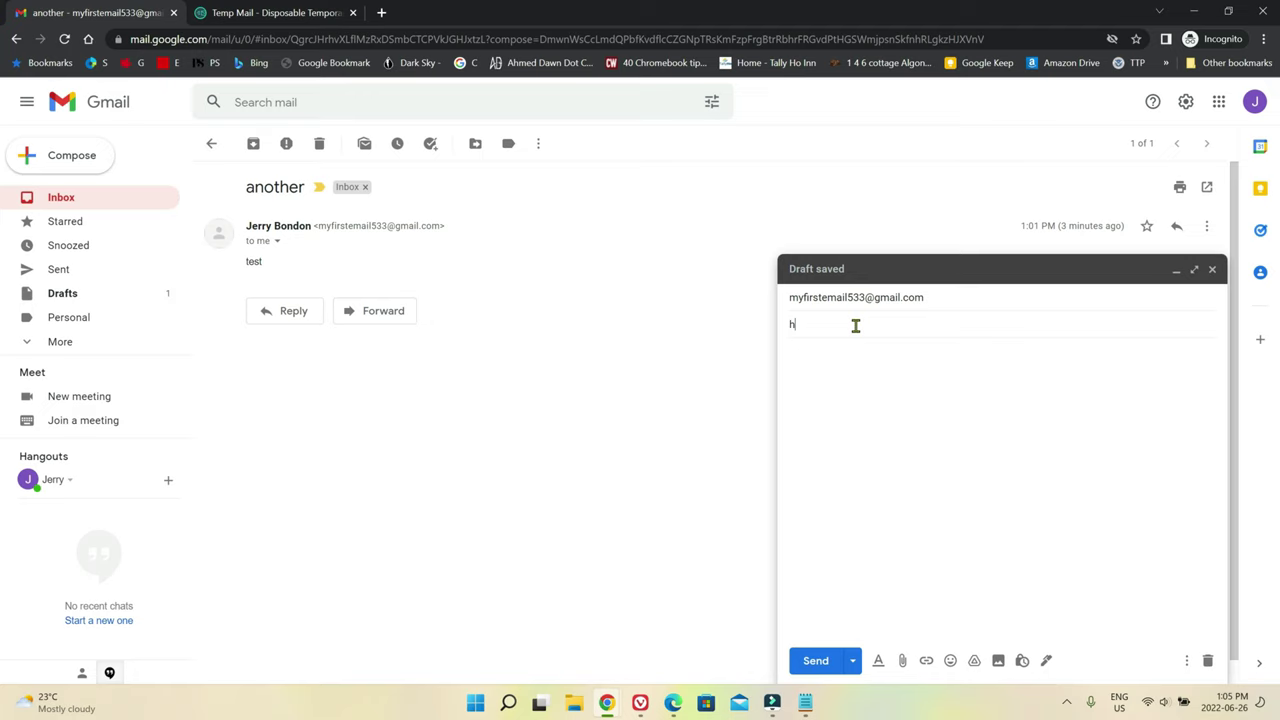
key("BackSpace")
type("Hi")
Write the body 'How are you?', accepting the Smart Compose suggestion.
left_click(847, 362)
type("How")
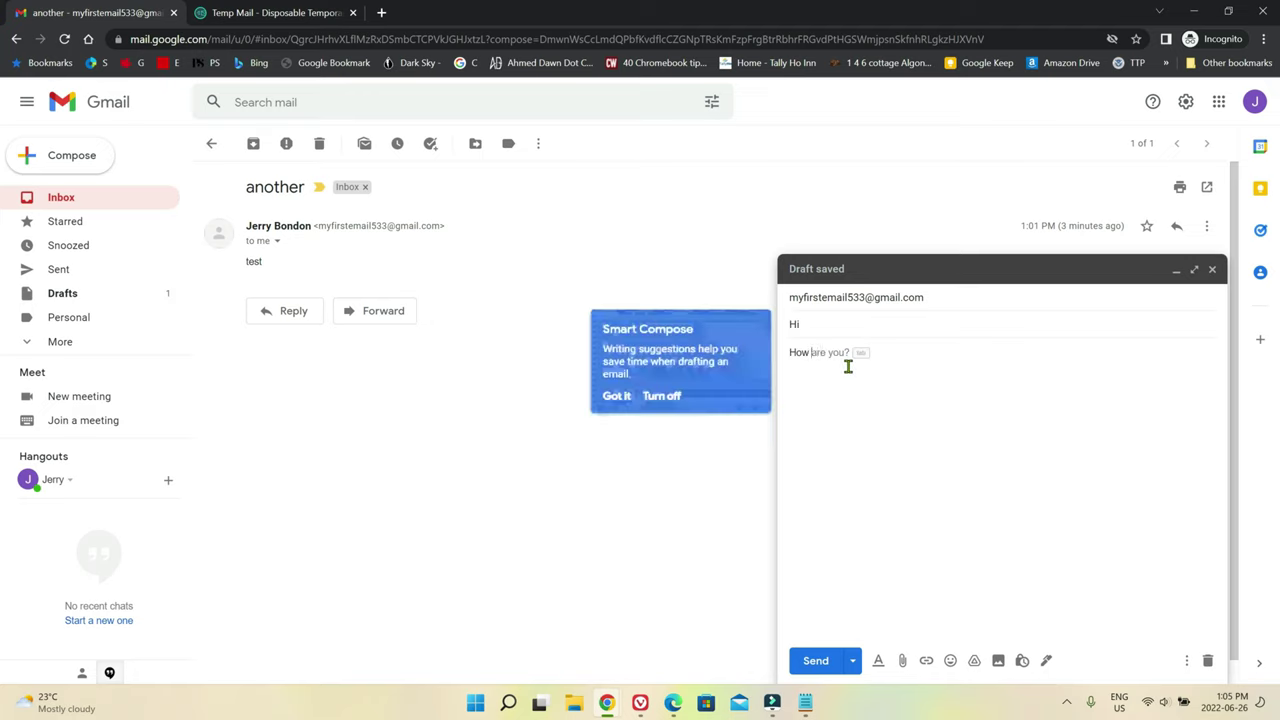
type(" are yyou")
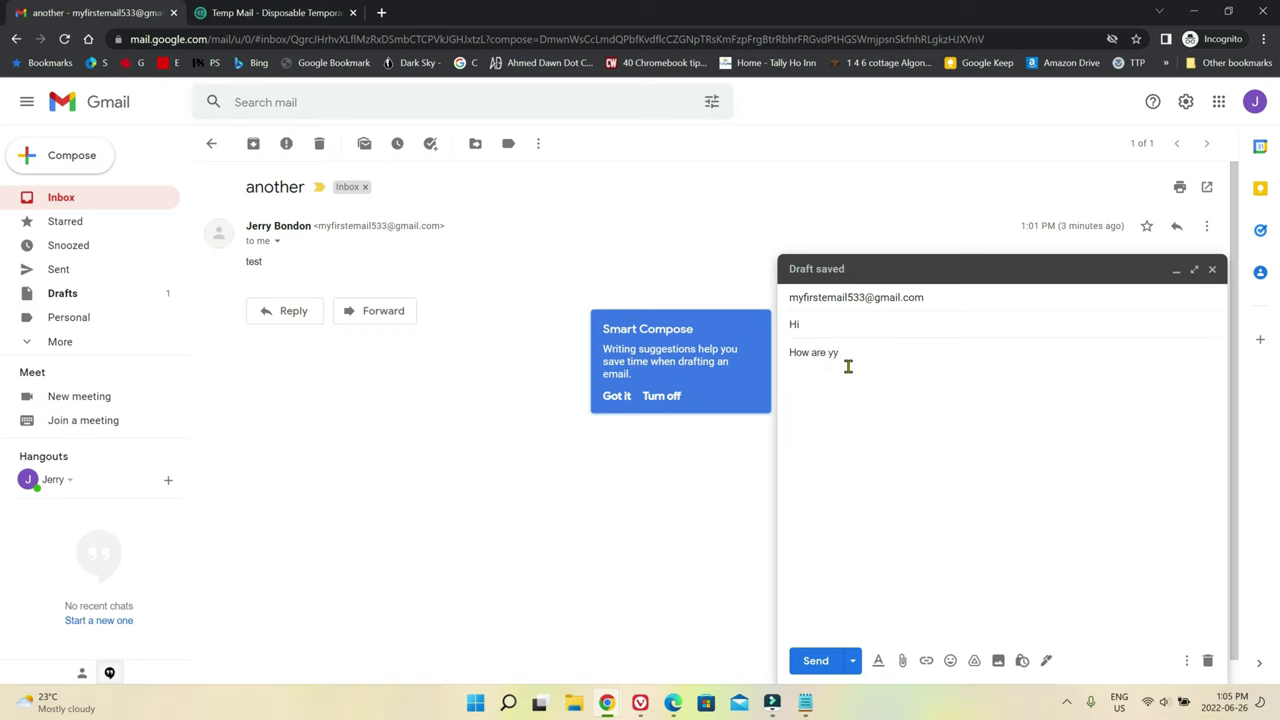
key("BackSpace")
mouse_move(843, 365)
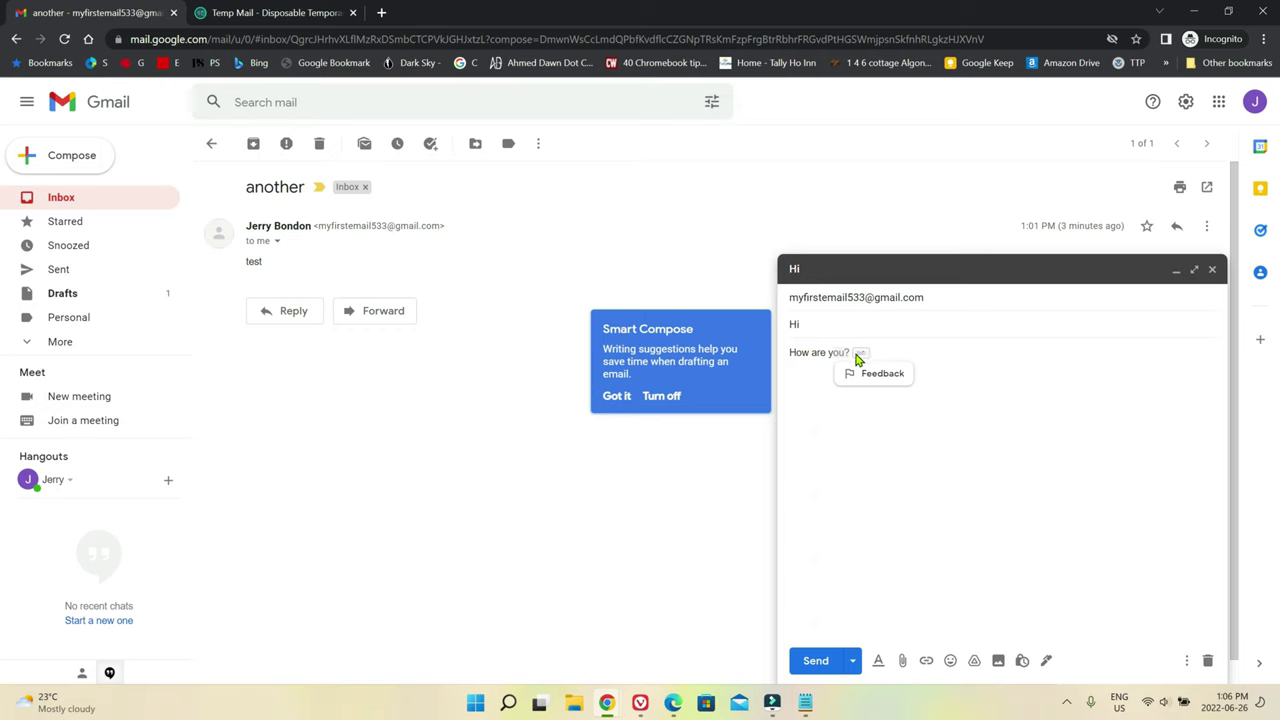
key("Tab")
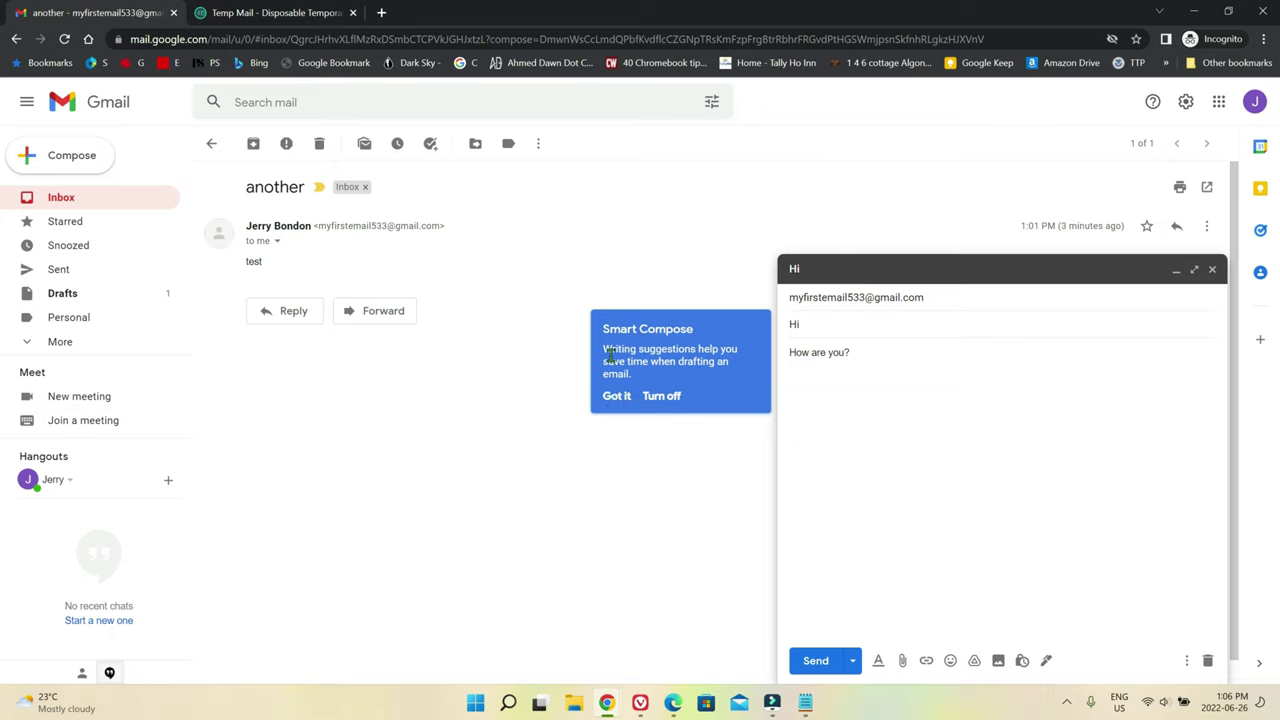
Dismiss the Smart Compose tip and view Schedule send times without scheduling.
left_click(613, 398)
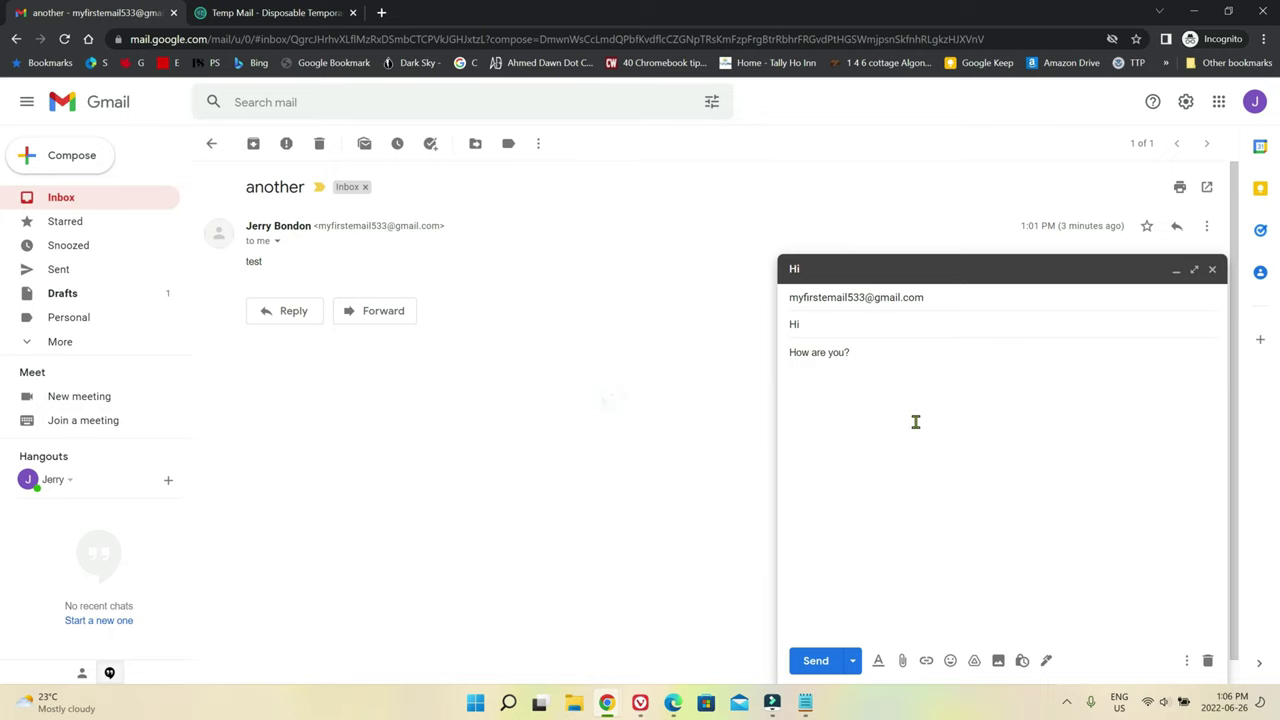
left_click(902, 362)
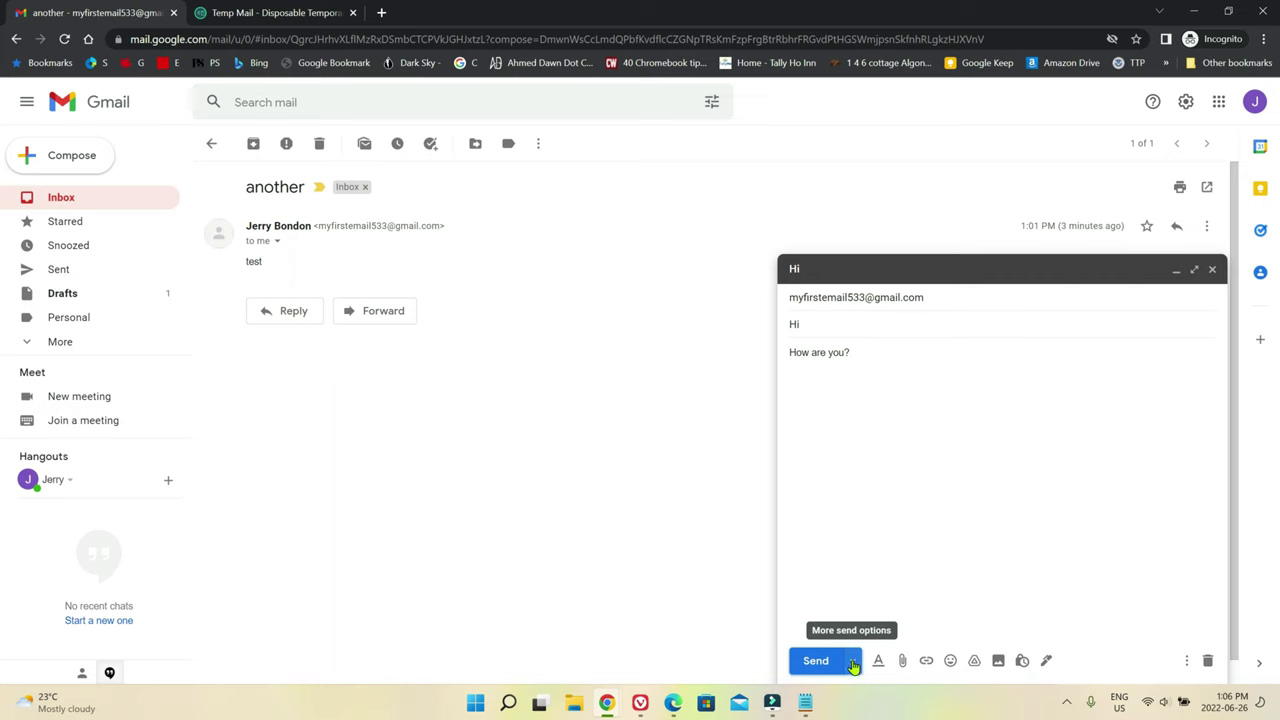
left_click(853, 665)
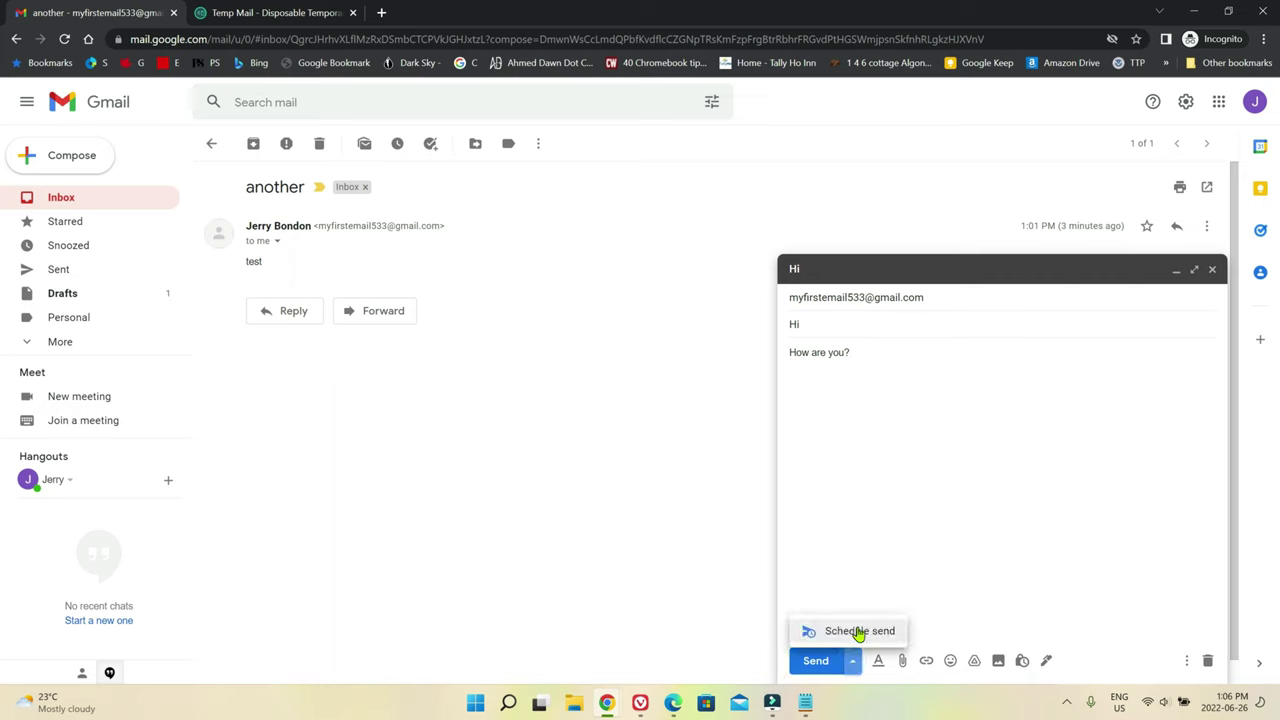
left_click(858, 631)
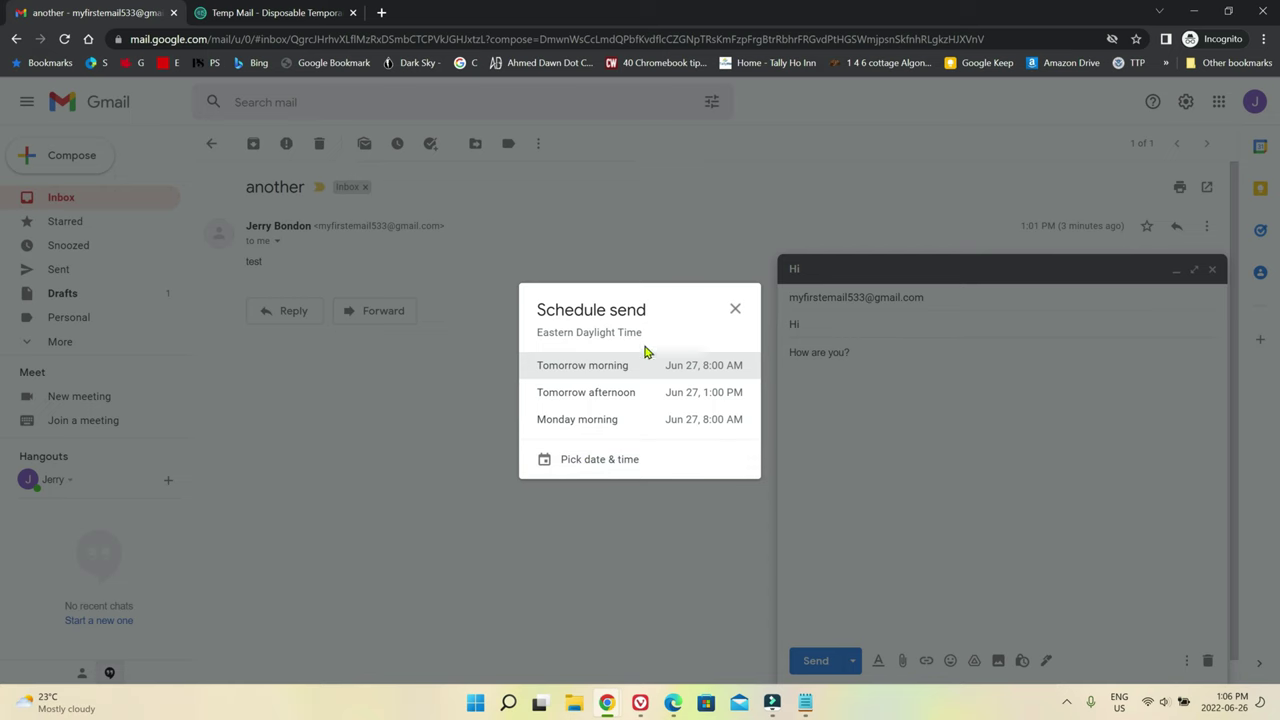
left_click(735, 310)
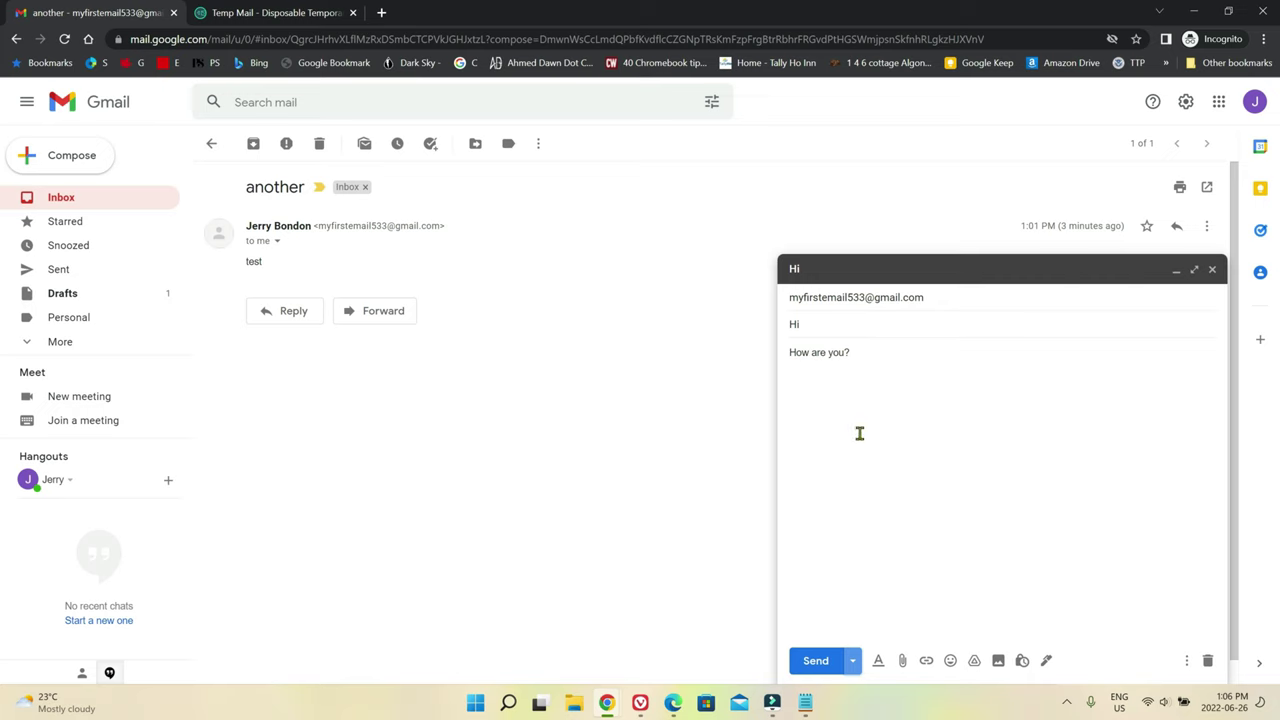
Send the 'Hi' message now and open the received copy from the Inbox.
left_click(817, 662)
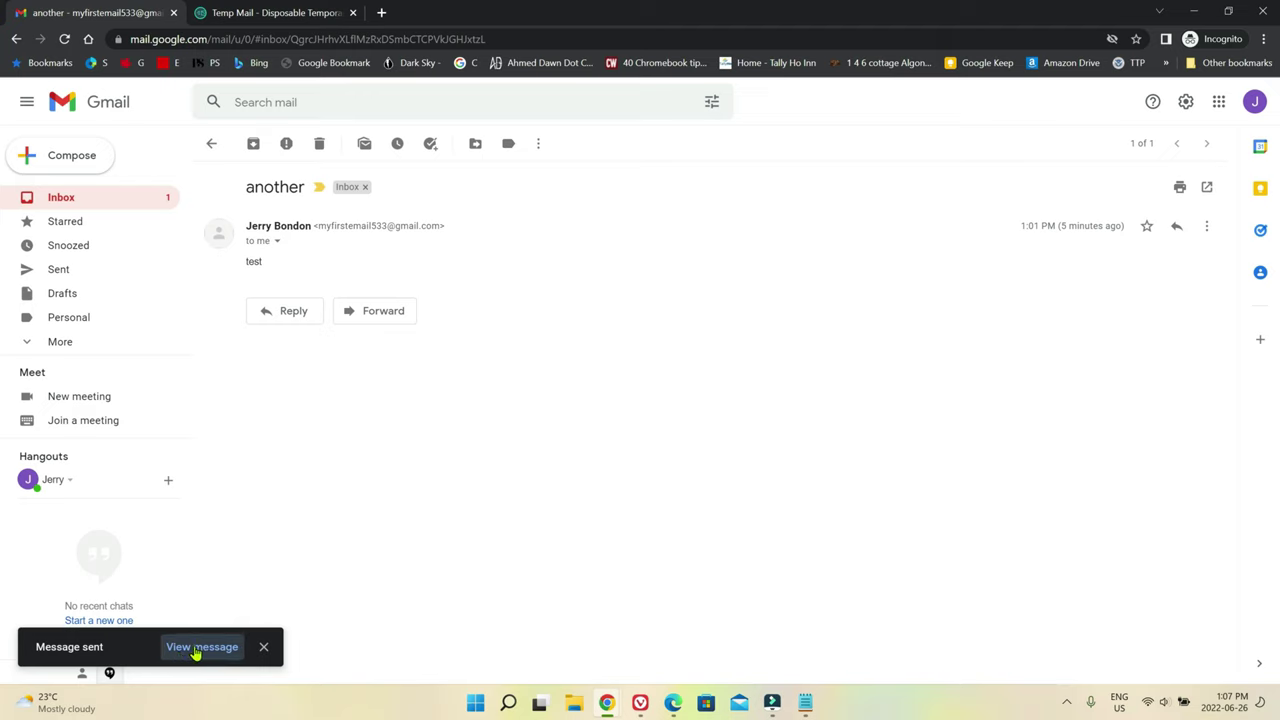
left_click(77, 200)
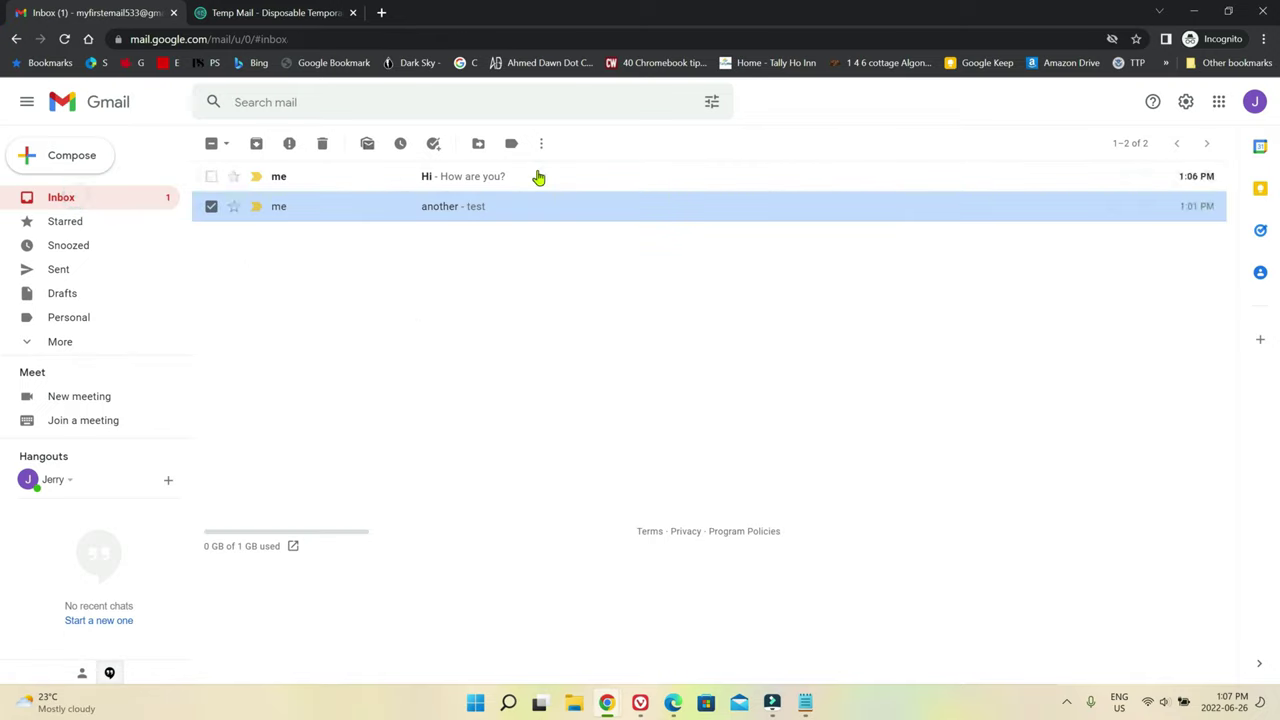
left_click(470, 180)
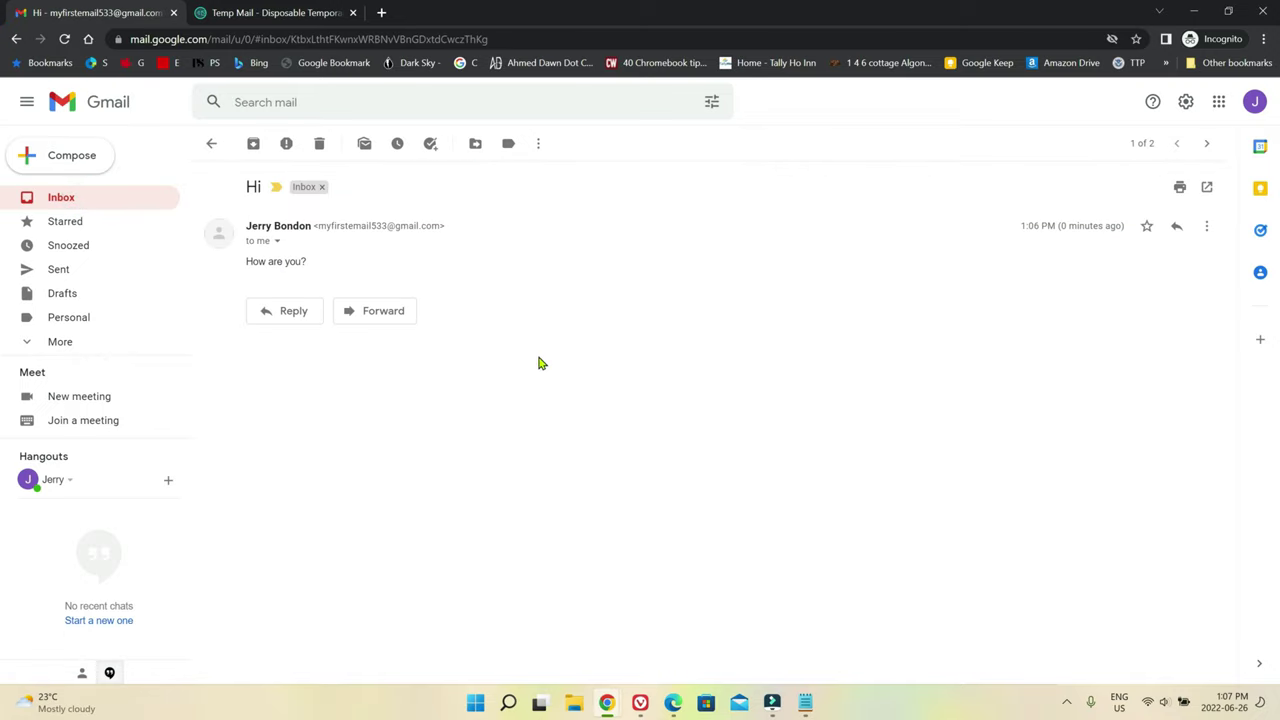
Start a new draft to the account's own address with subject 'hi'.
left_click(64, 158)
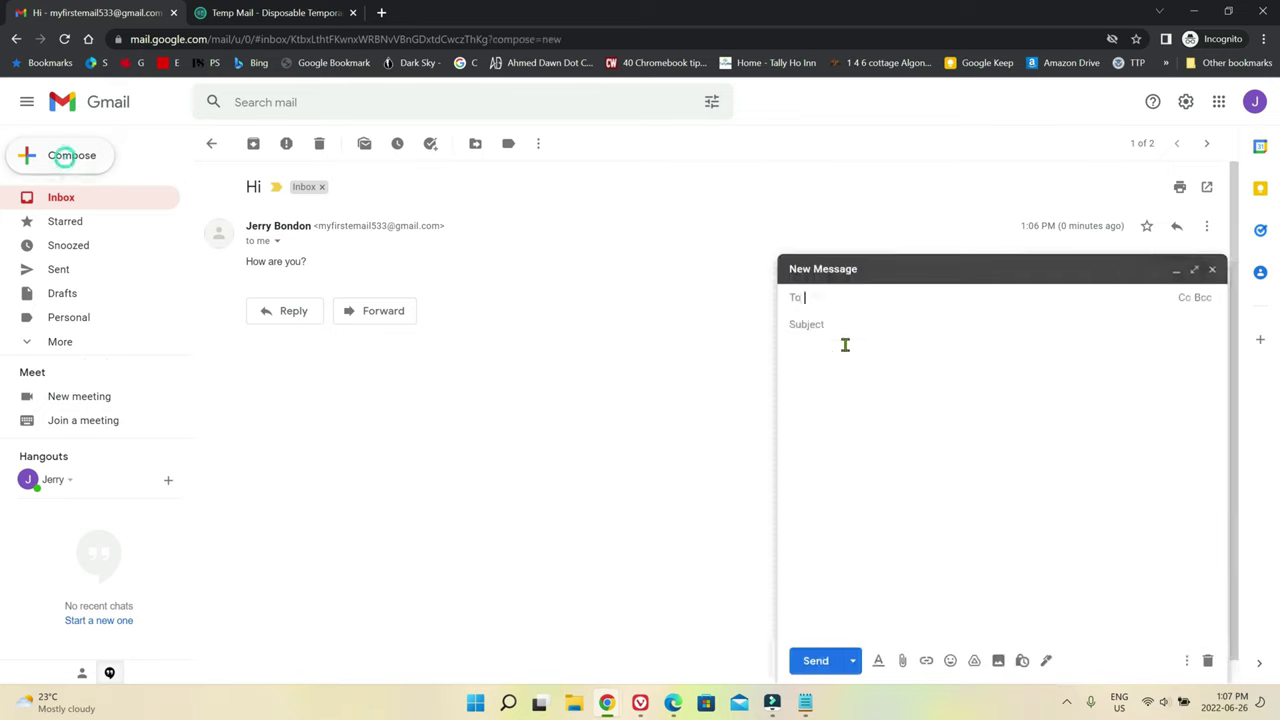
key("ctrl+v")
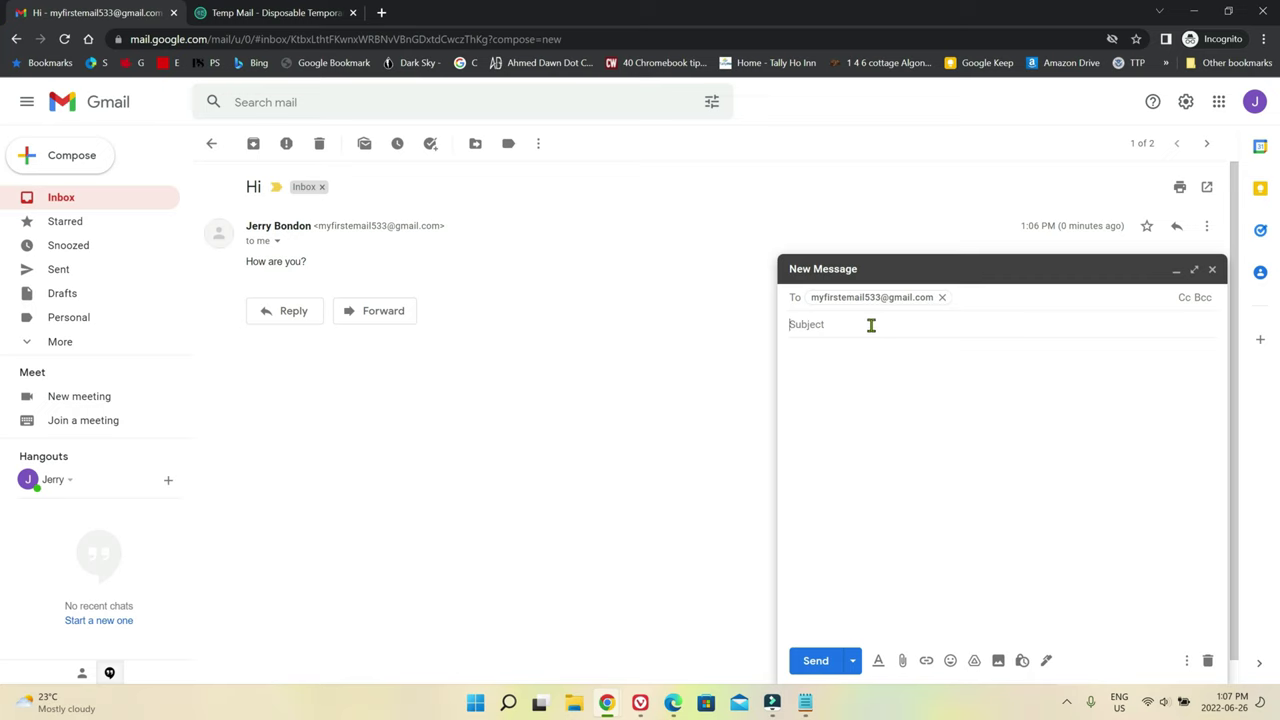
type("hi")
left_click(907, 393)
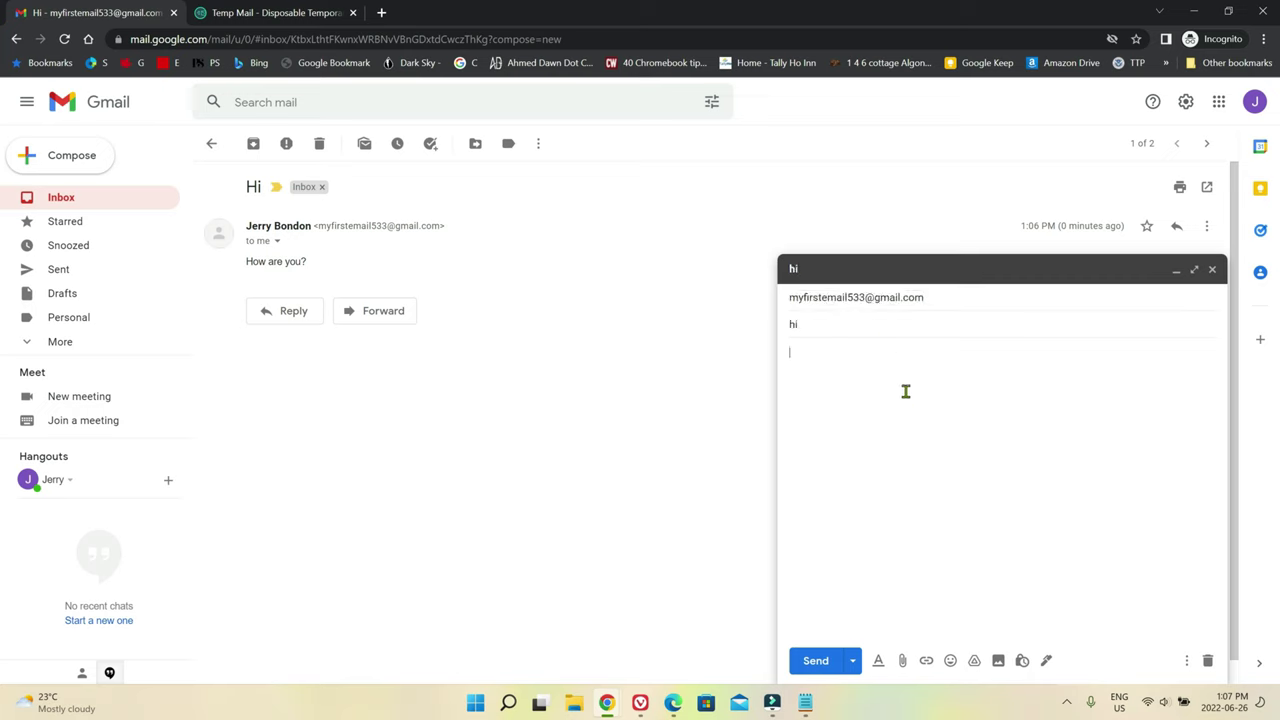
left_click(956, 441)
Make the body word 'hi' bold, italic and underlined using the formatting toolbar.
left_click(878, 662)
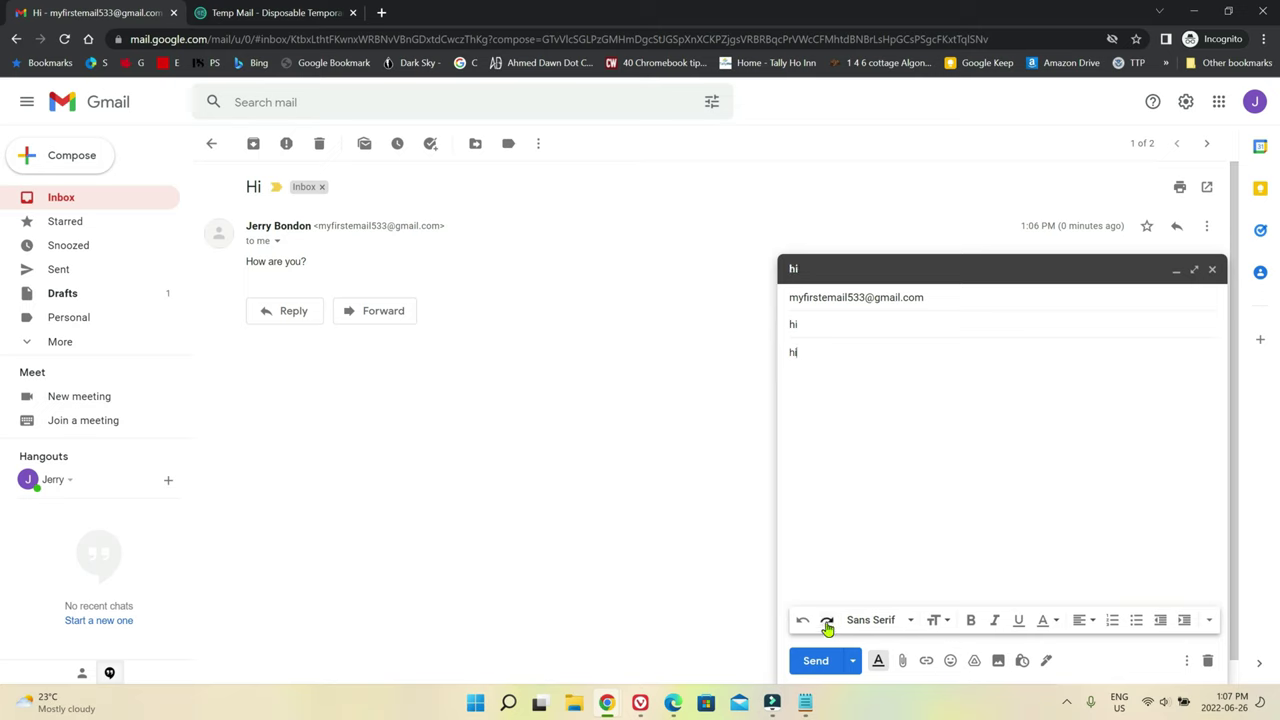
double_click(835, 360)
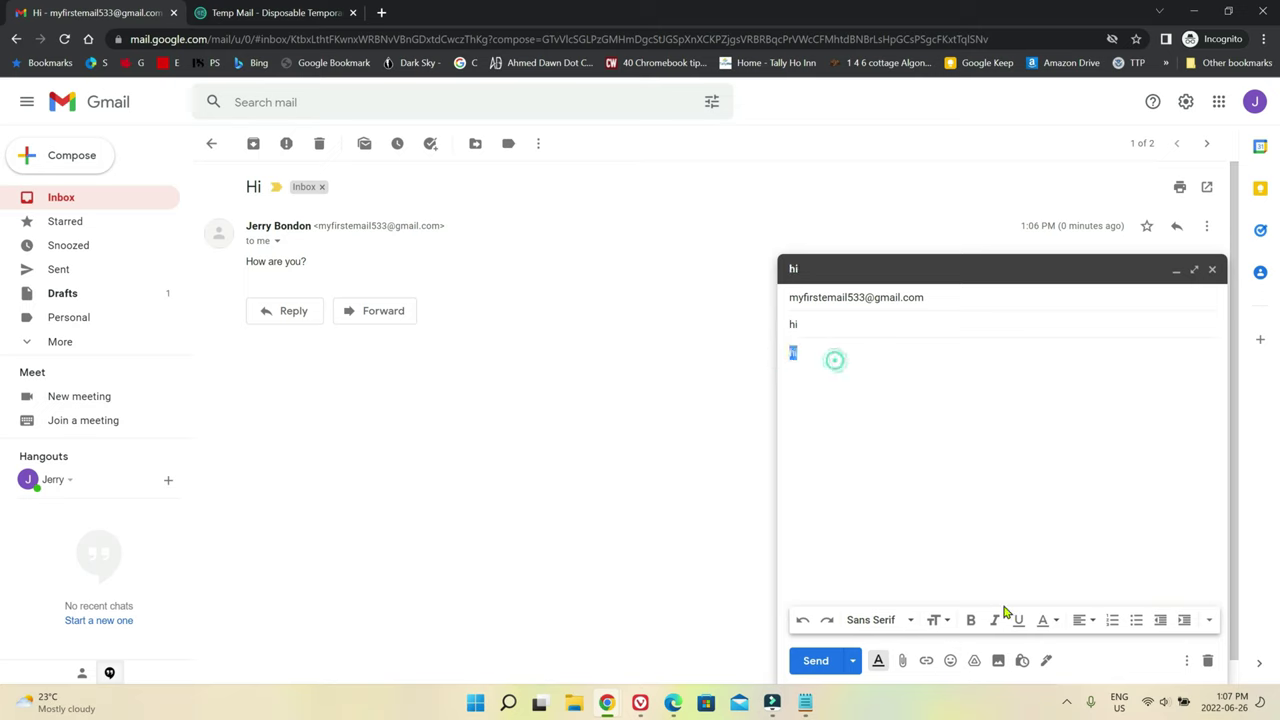
left_click(970, 620)
left_click(994, 624)
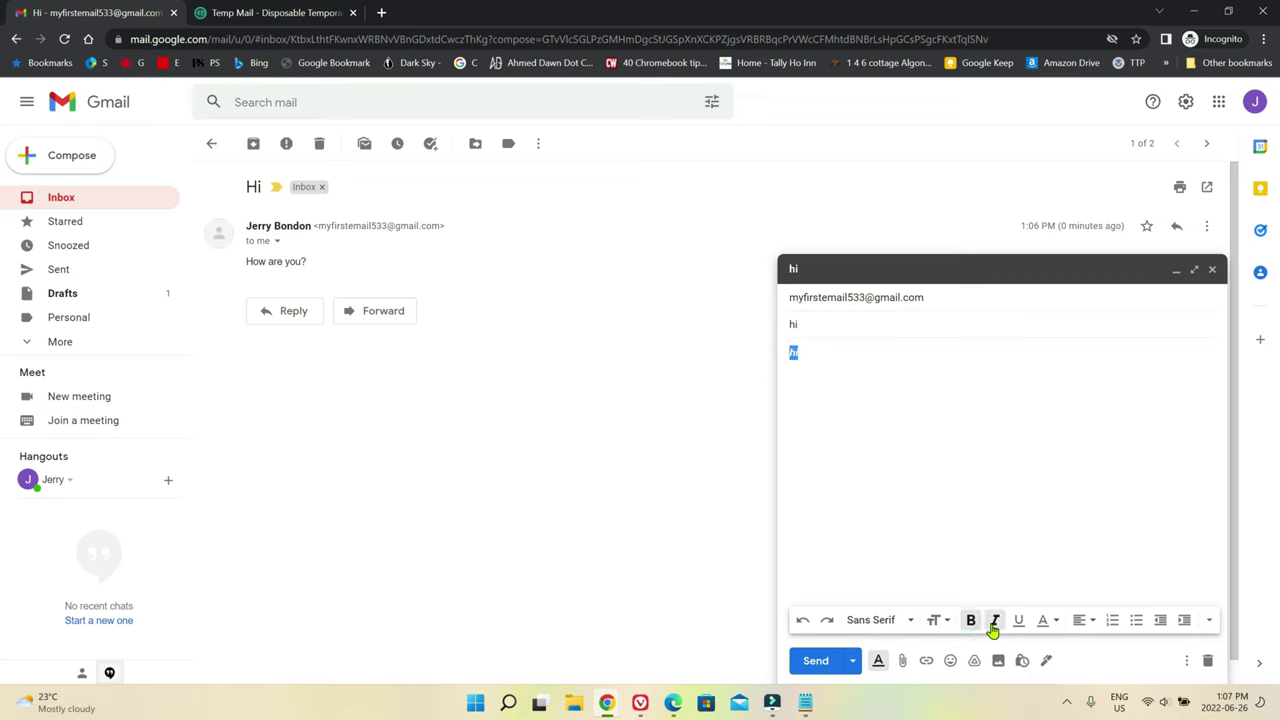
left_click(1018, 622)
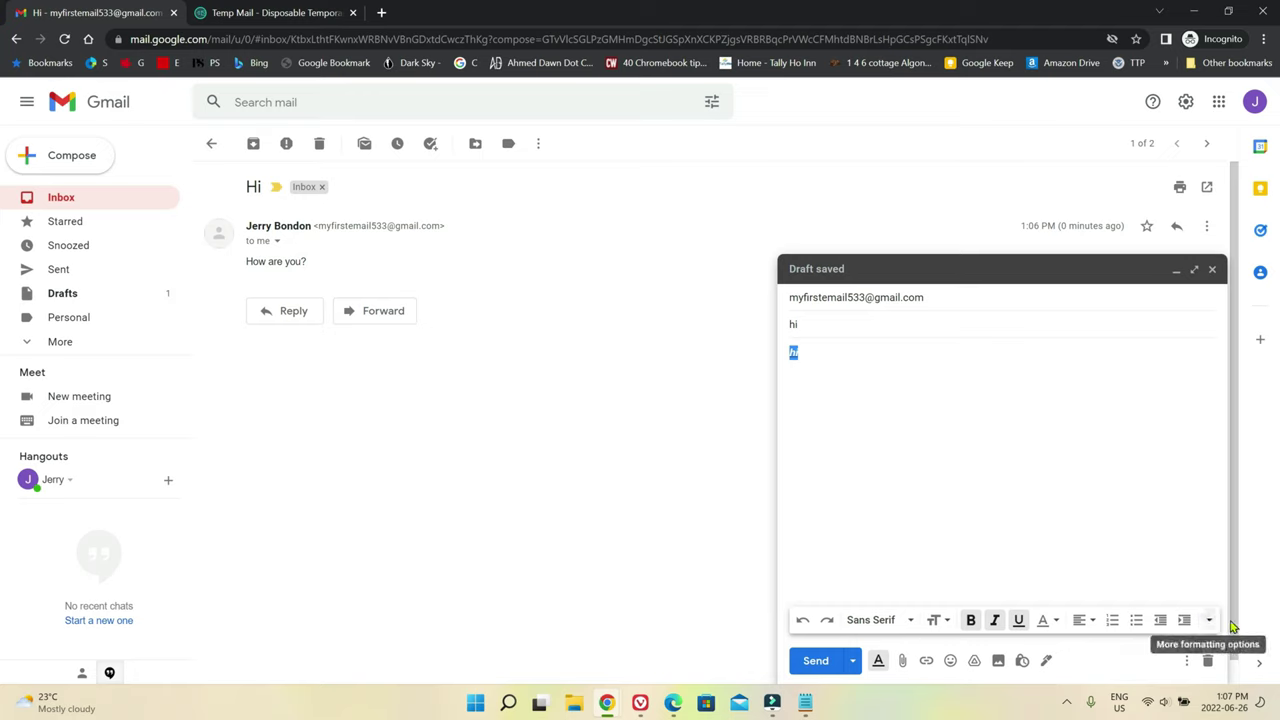
left_click(879, 662)
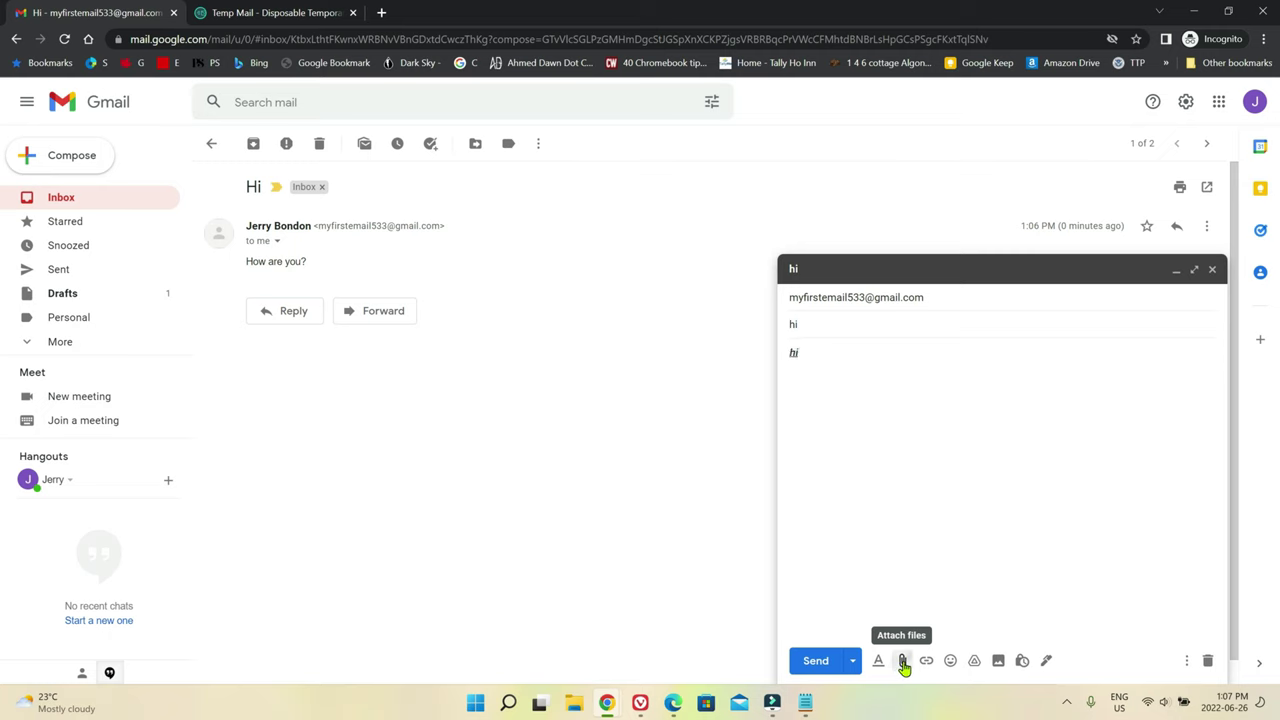
left_click(903, 662)
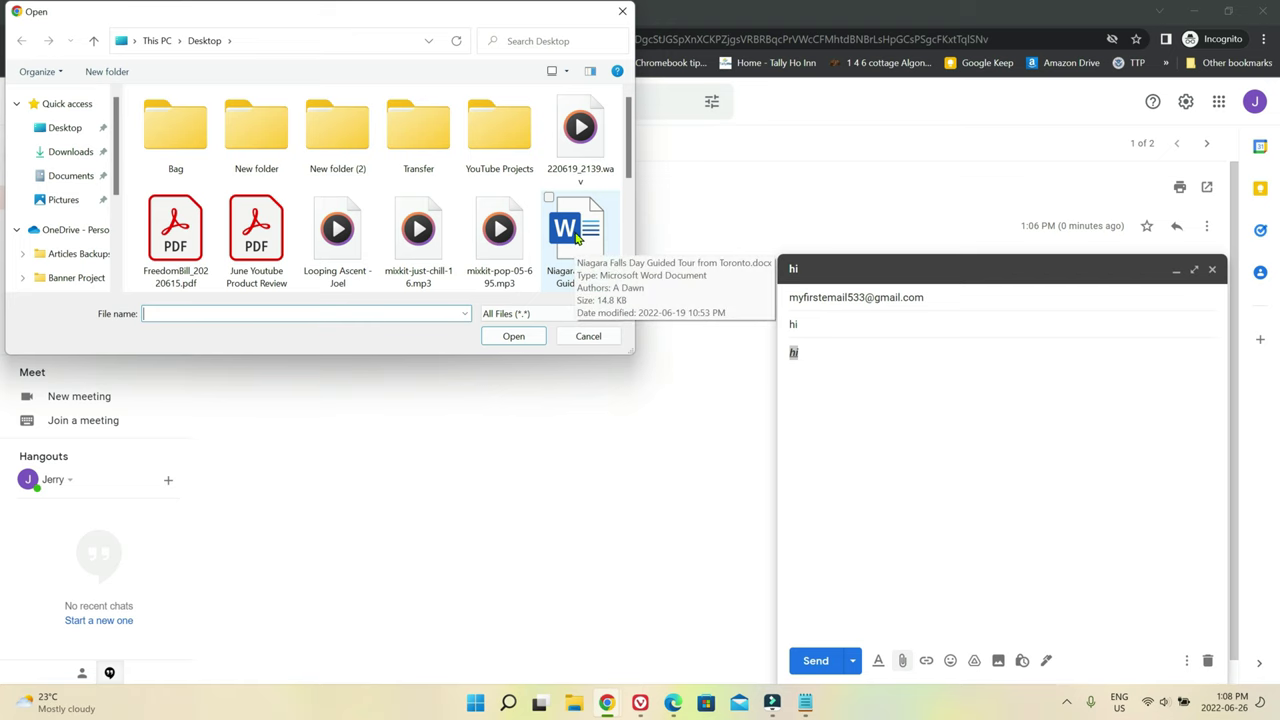
left_click(585, 235)
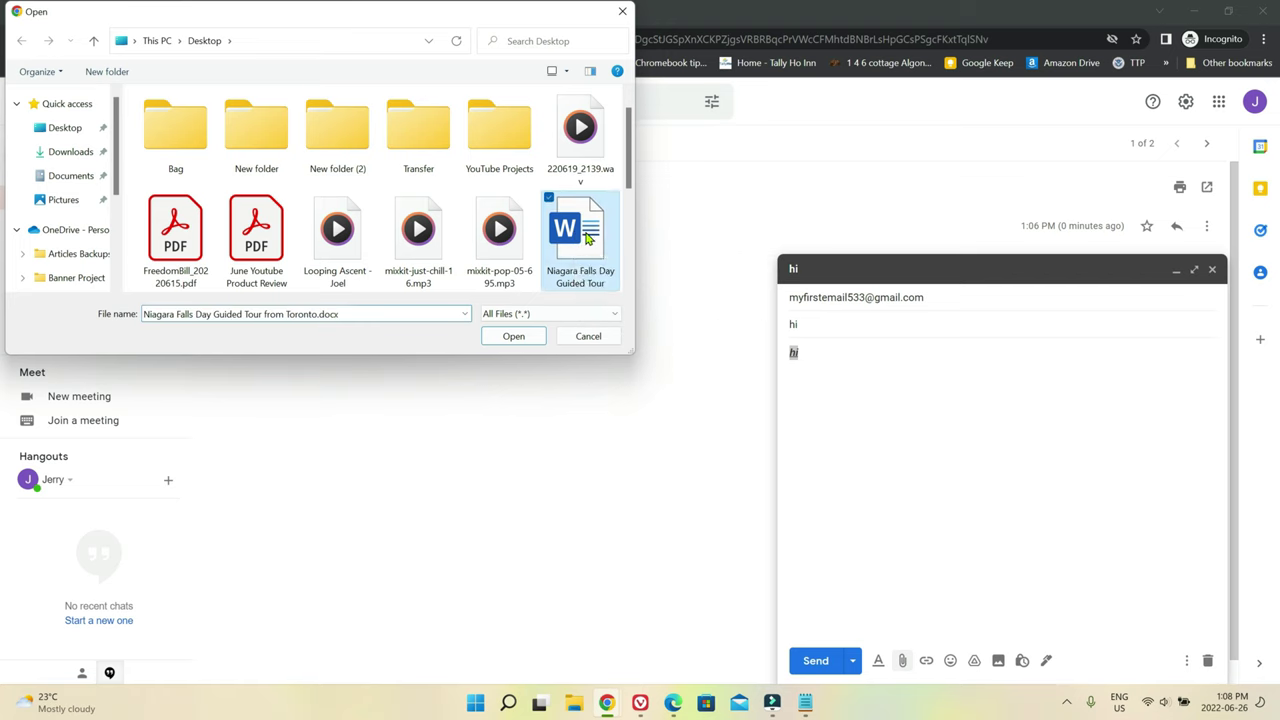
left_click(514, 338)
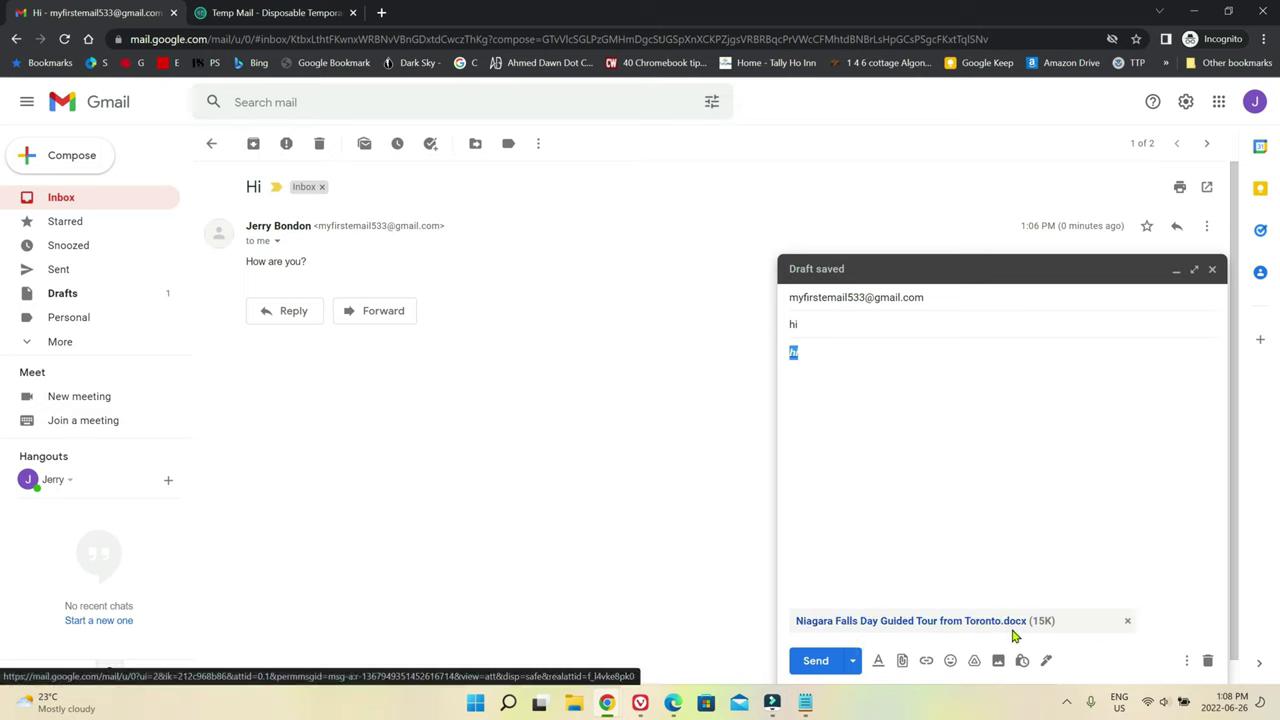
left_click(1128, 626)
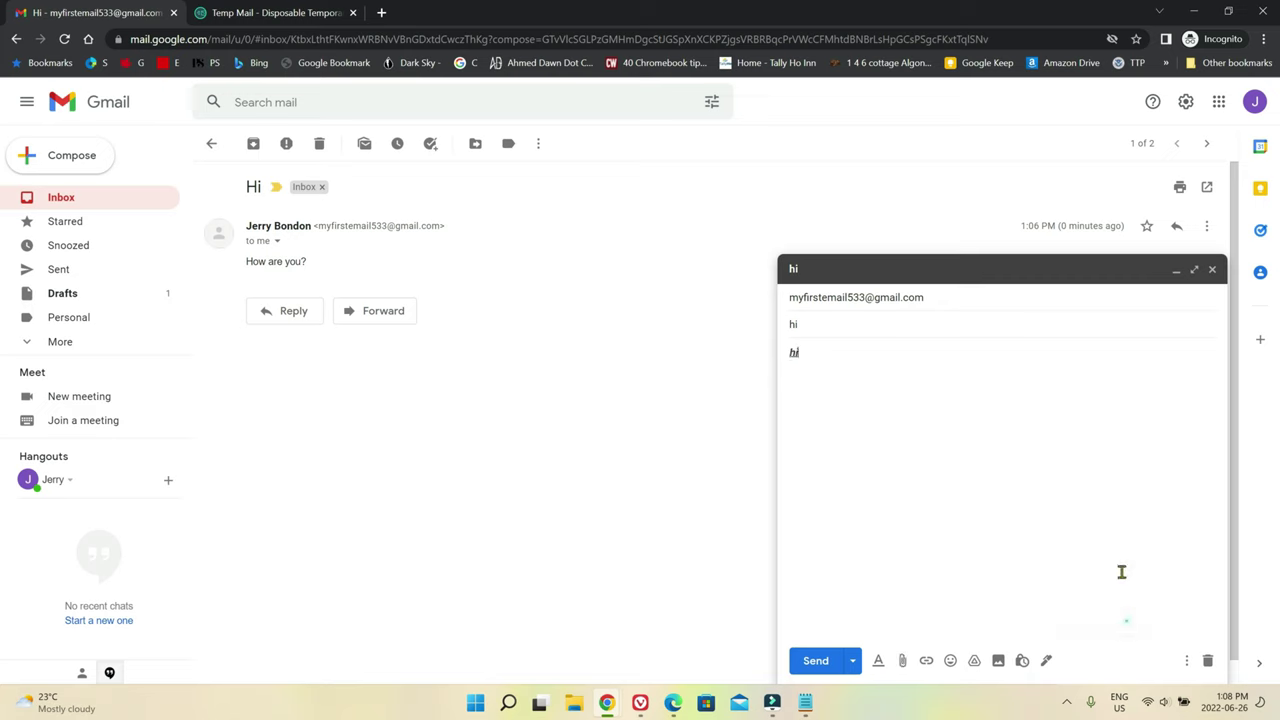
left_click(950, 662)
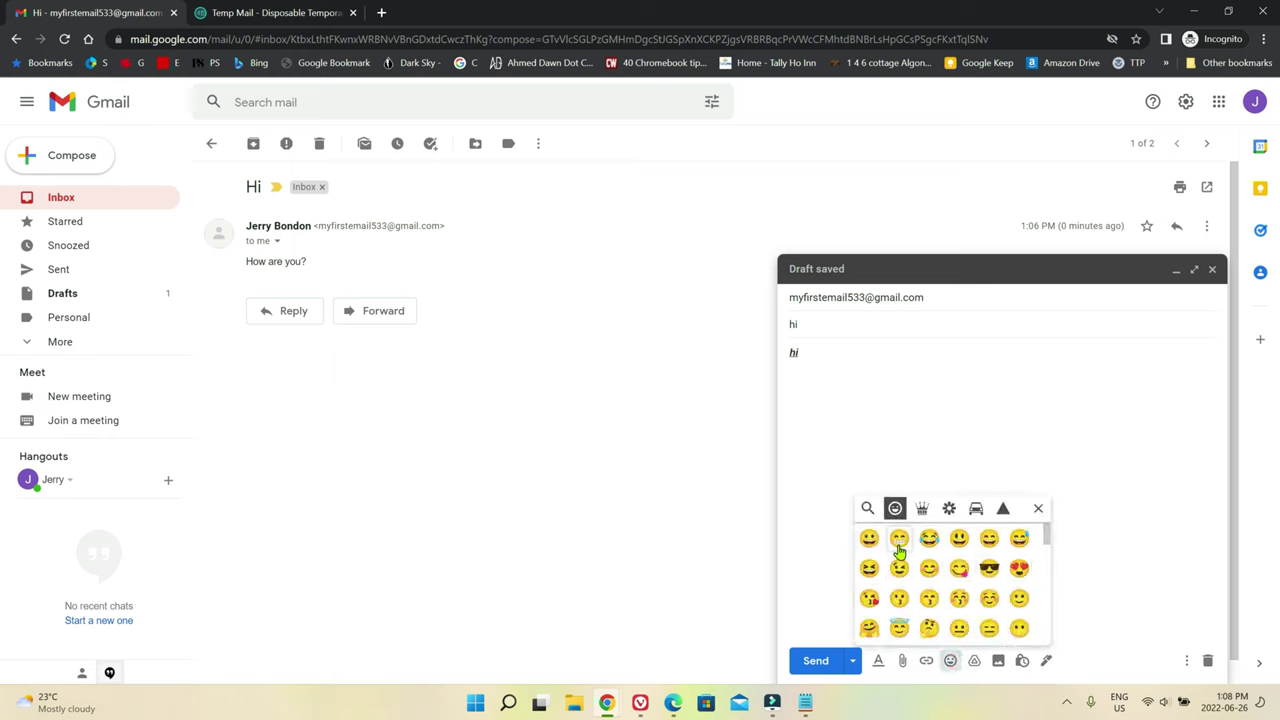
left_click(869, 539)
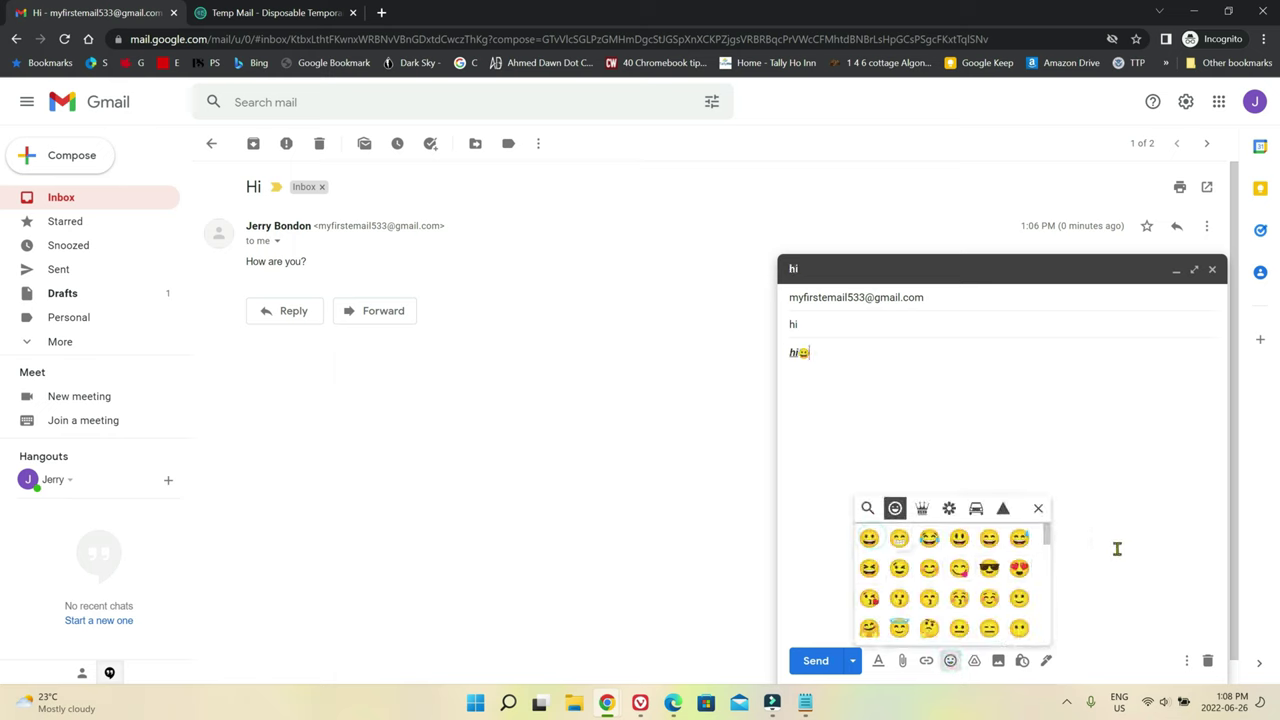
left_click(1143, 504)
left_click_drag(818, 352, 800, 353)
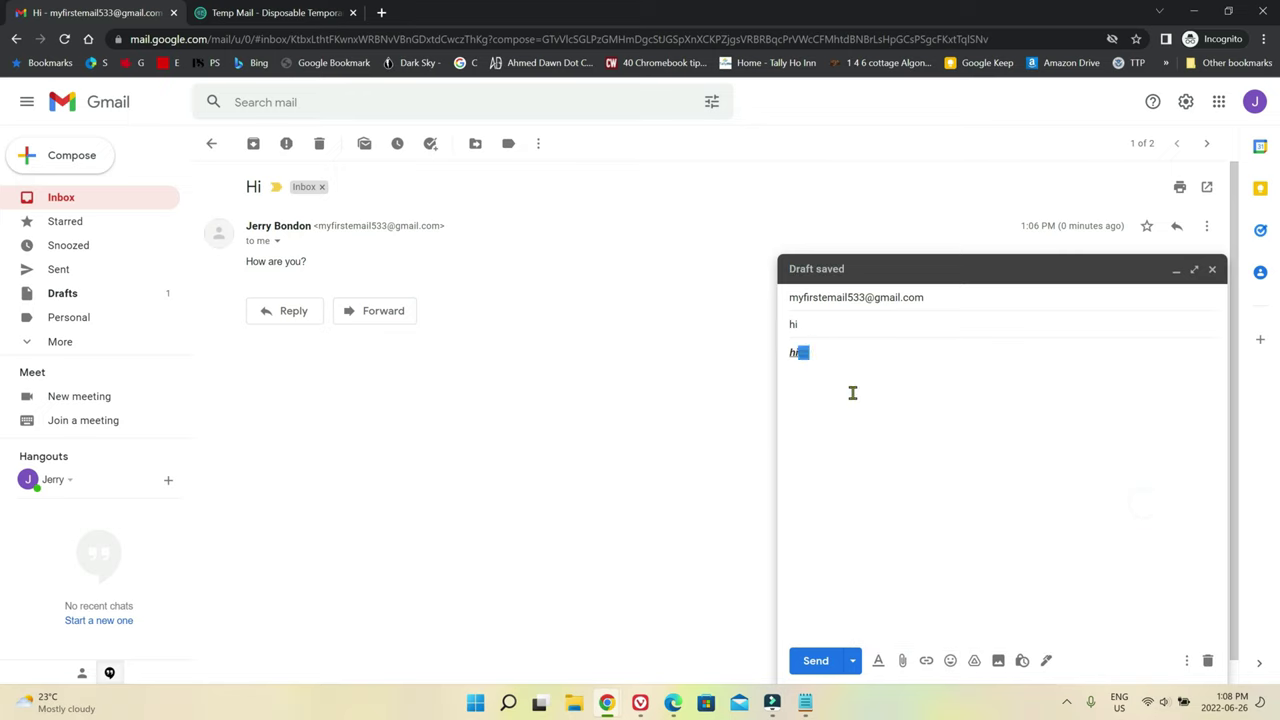
key("BackSpace")
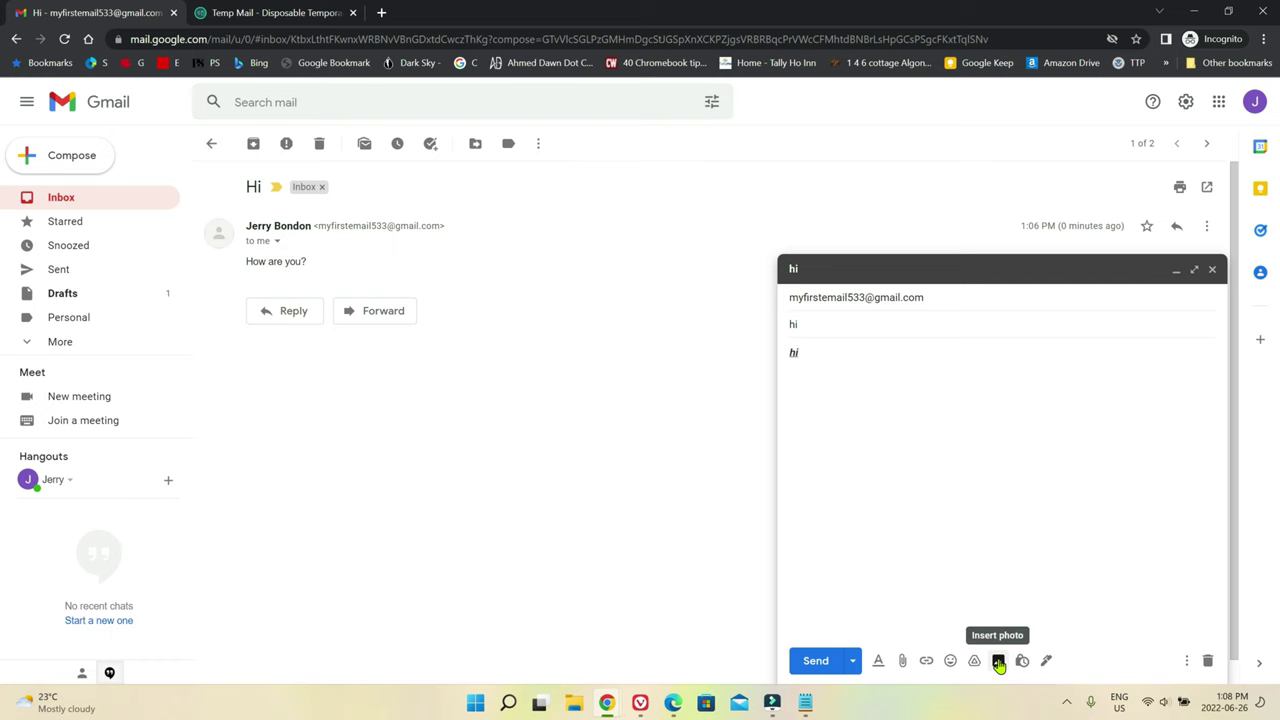
In Insert Photo, try an image web address, then clear the unusable URL.
left_click(999, 662)
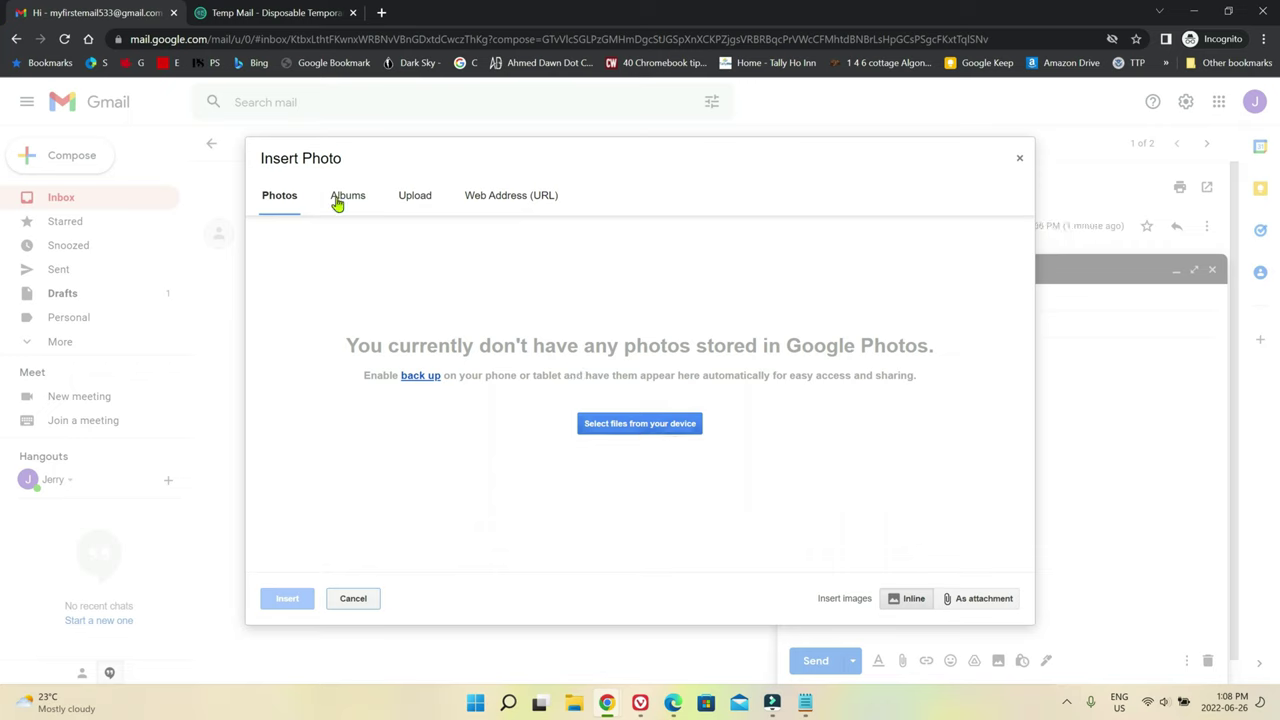
left_click(516, 203)
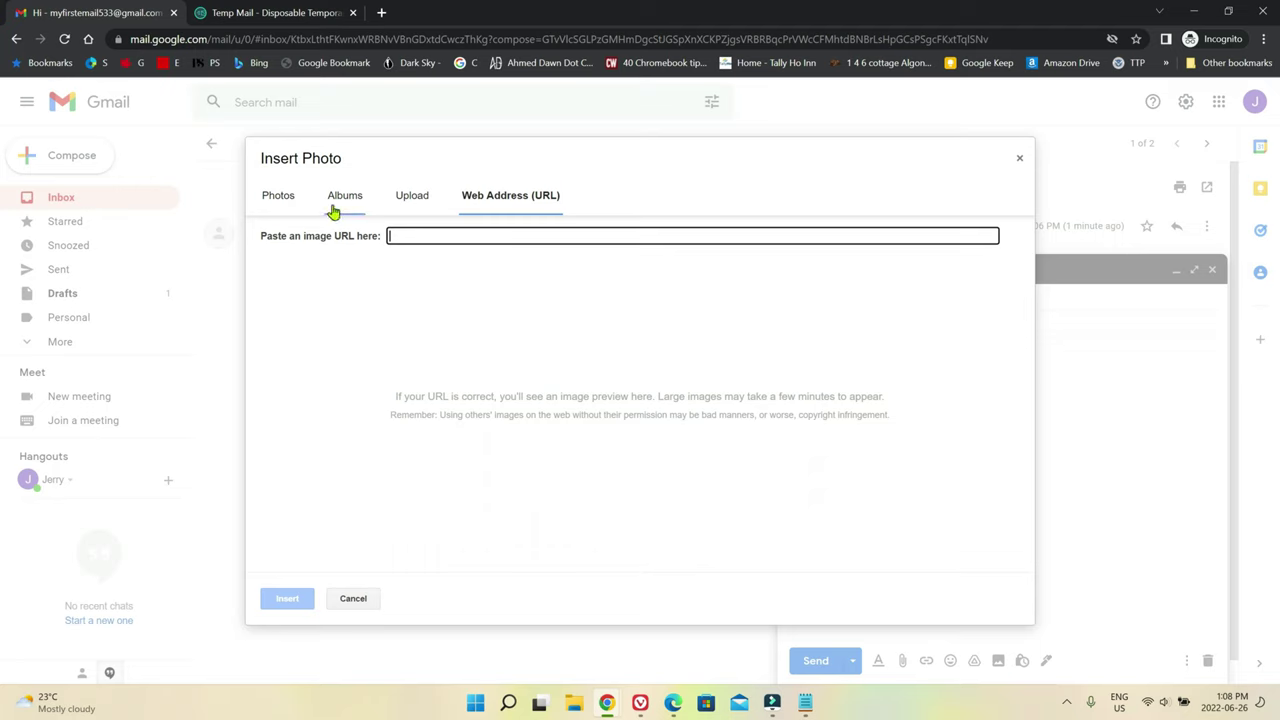
type("ahmeddawn.com")
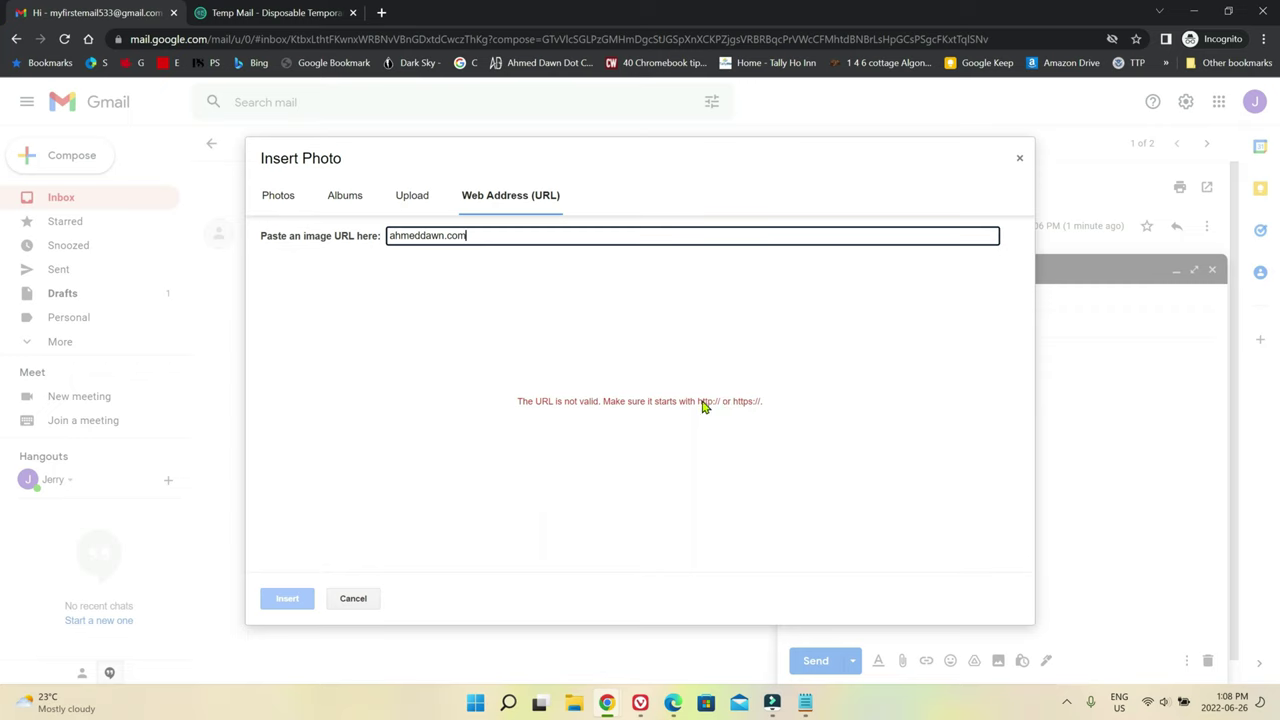
left_click(390, 235)
type("www.")
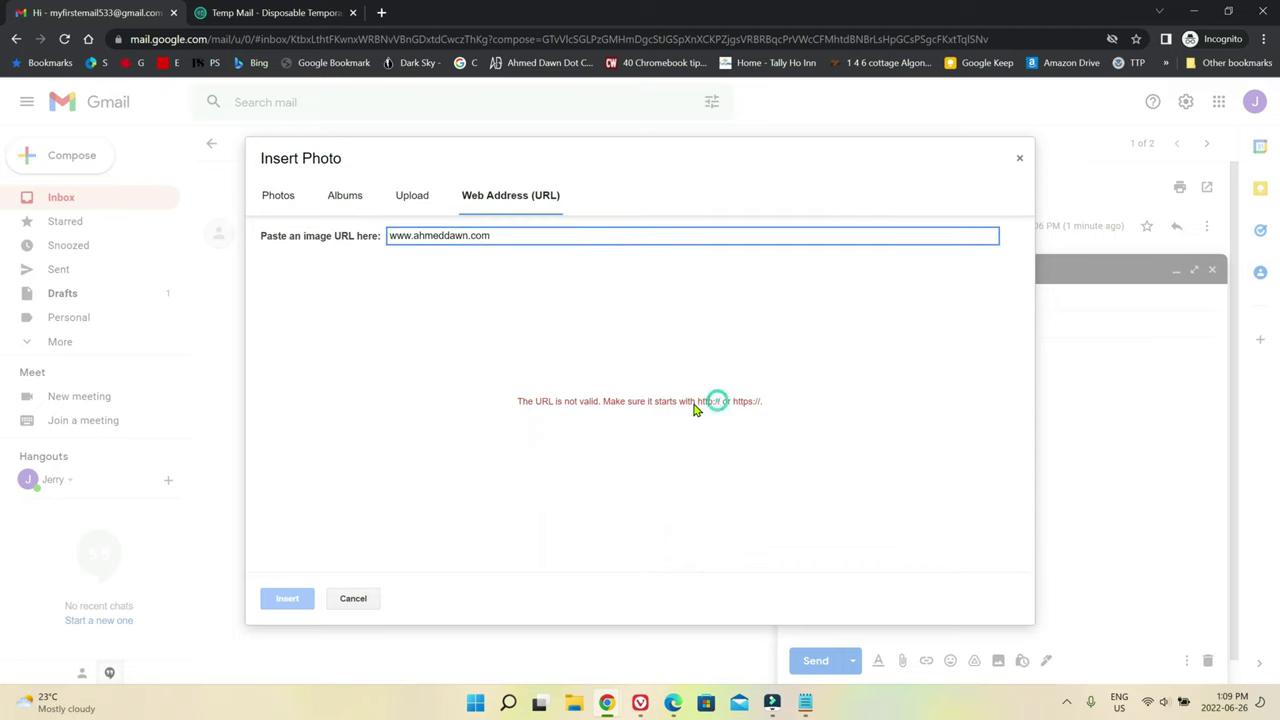
left_click_drag(415, 237, 388, 236)
key("BackSpace")
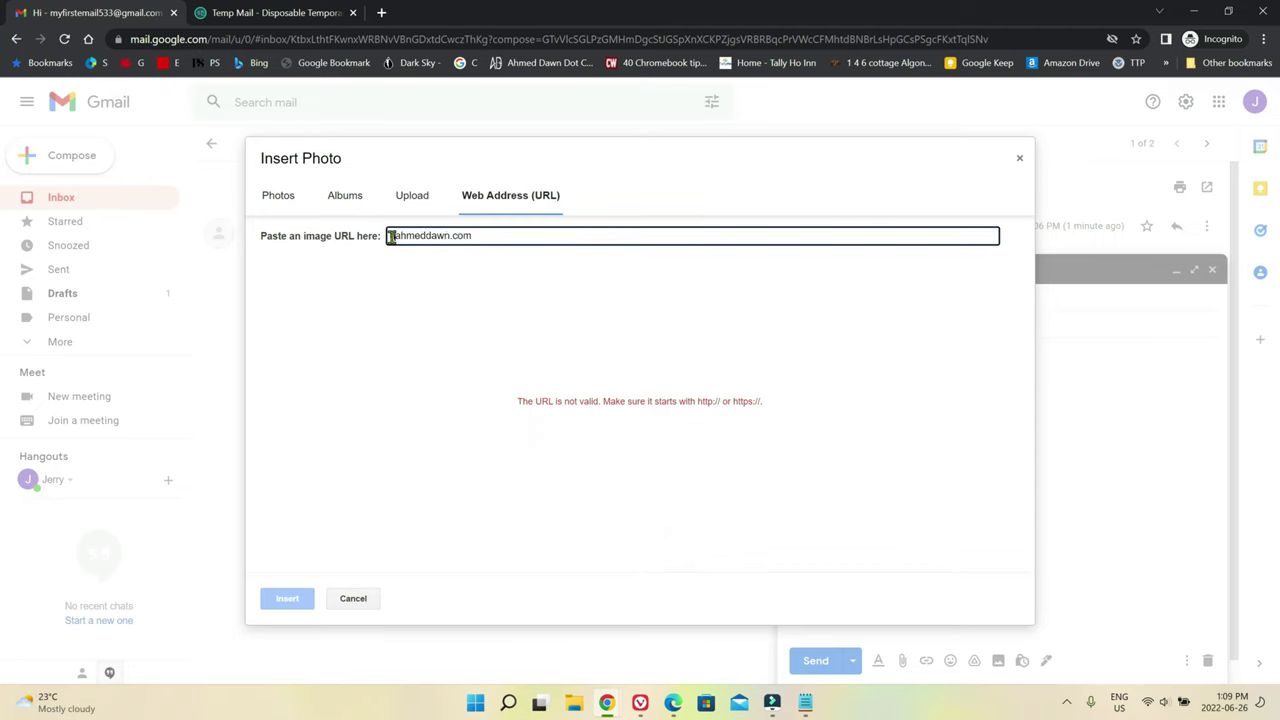
type("ht")
type("tp")
type(":")
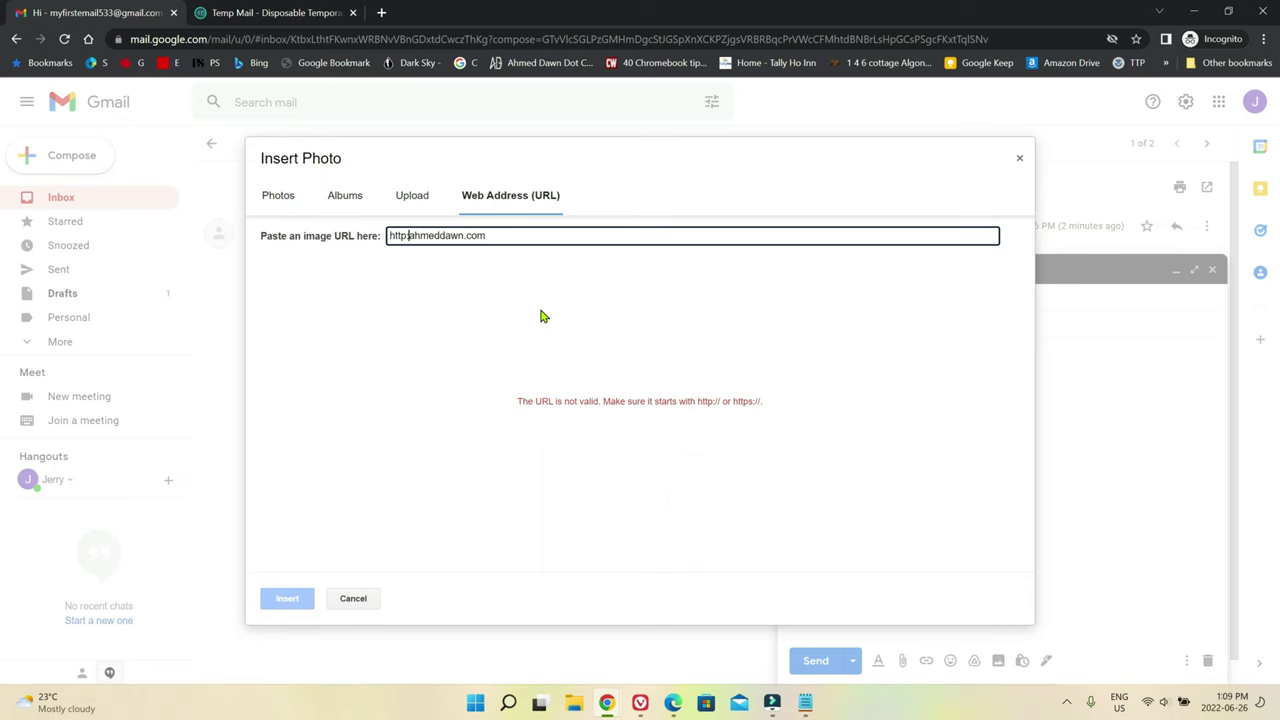
type("//")
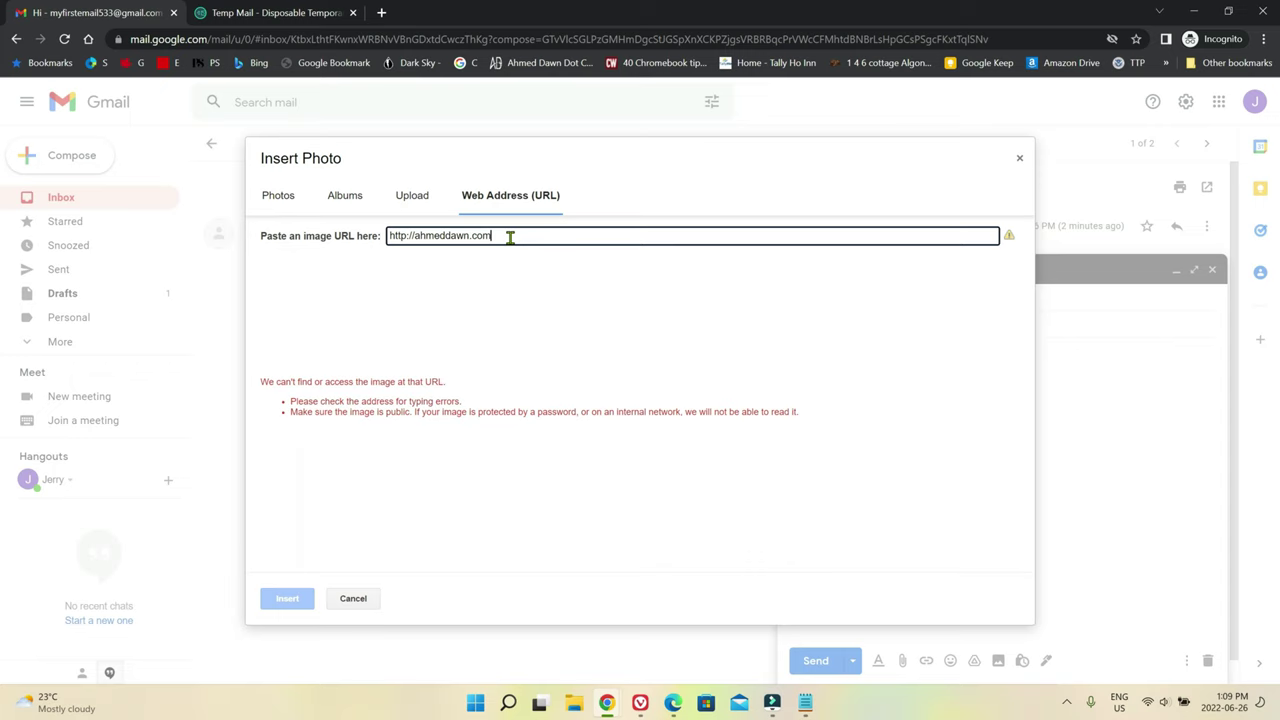
left_click_drag(505, 236, 385, 237)
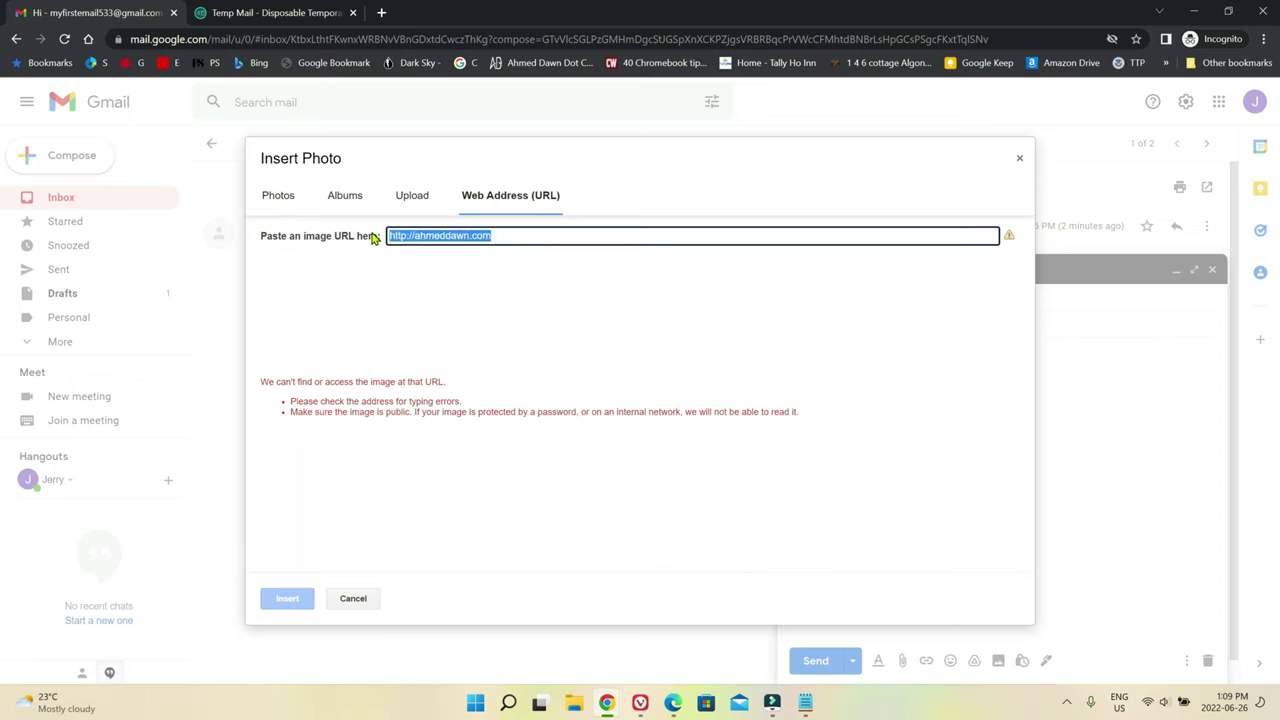
key("BackSpace")
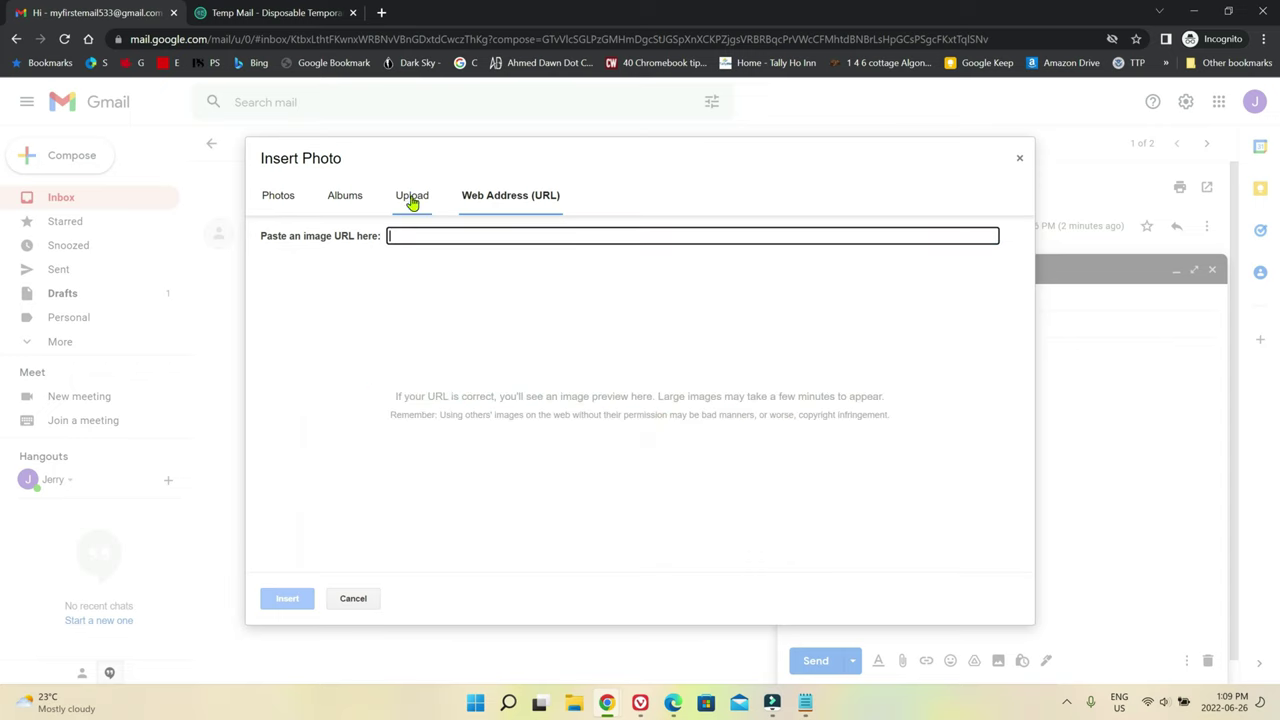
Upload 'Toronto Walk Portland Street.png' as an inline photo in the draft body.
left_click(412, 200)
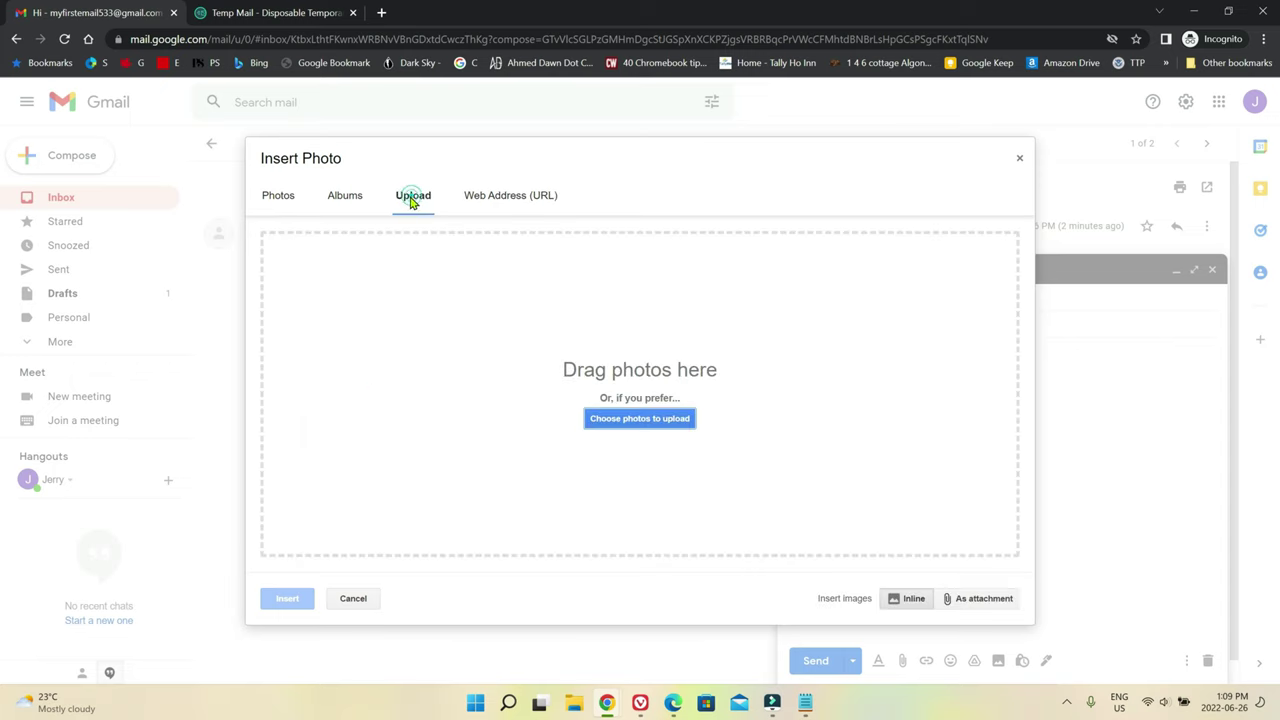
left_click(658, 423)
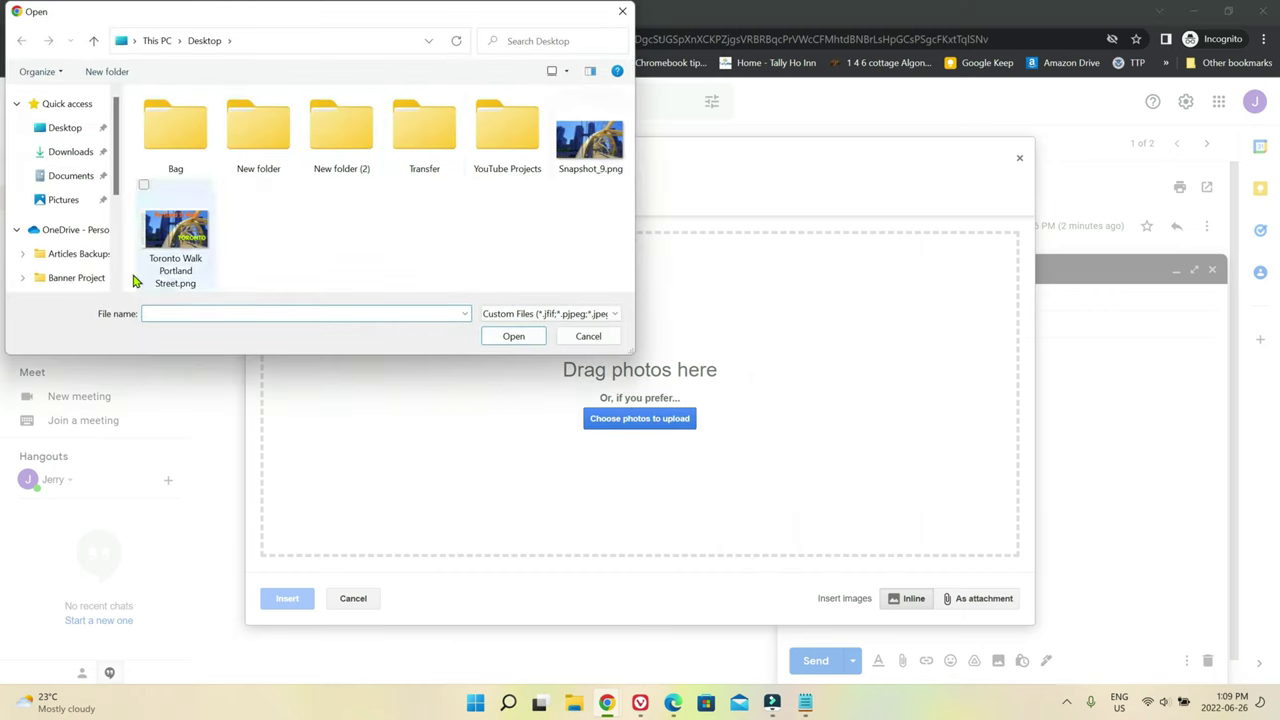
left_click(185, 228)
left_click(514, 337)
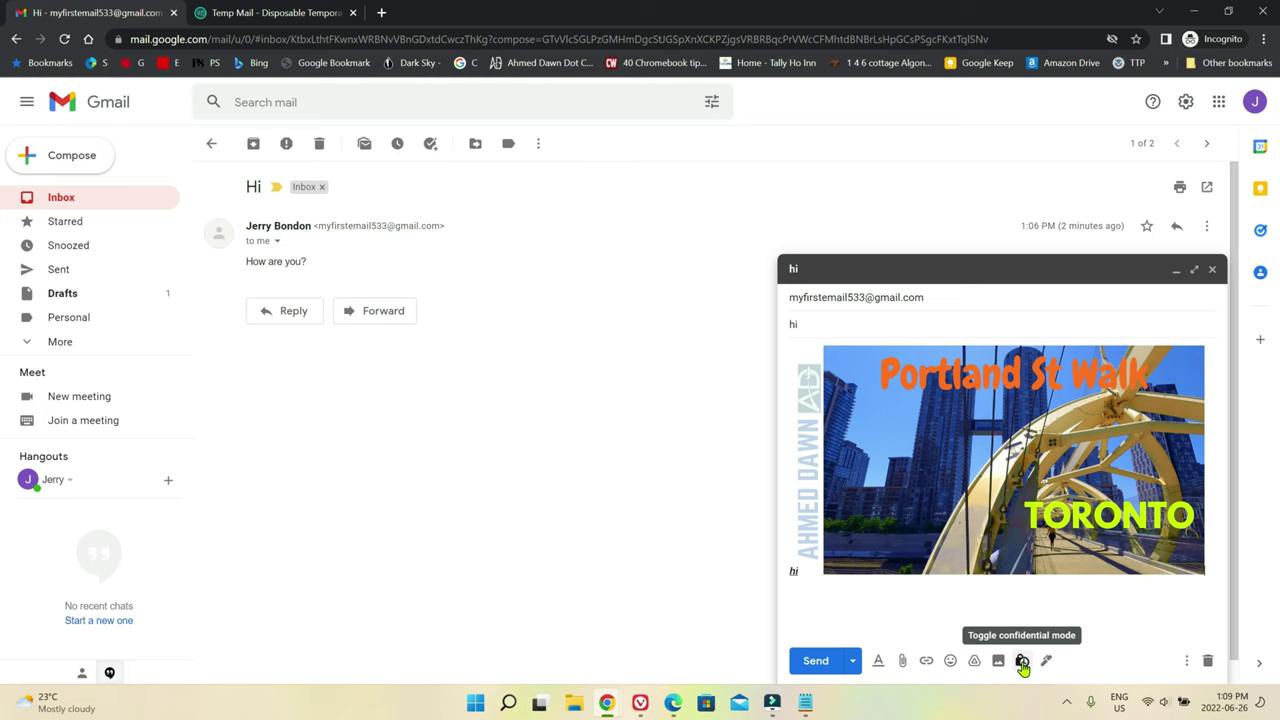
Cancel confidential mode after trying 1-day expiry and SMS passcode, then drag out the Toronto photo.
left_click(1022, 662)
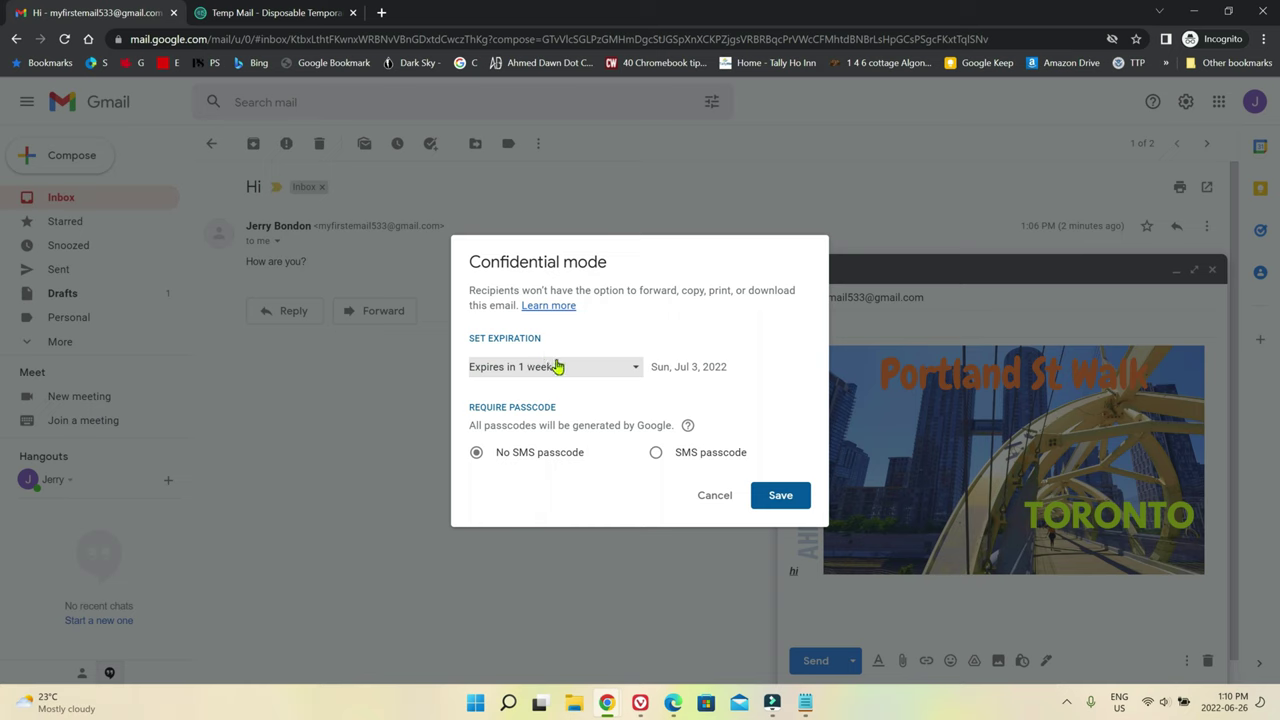
left_click(636, 370)
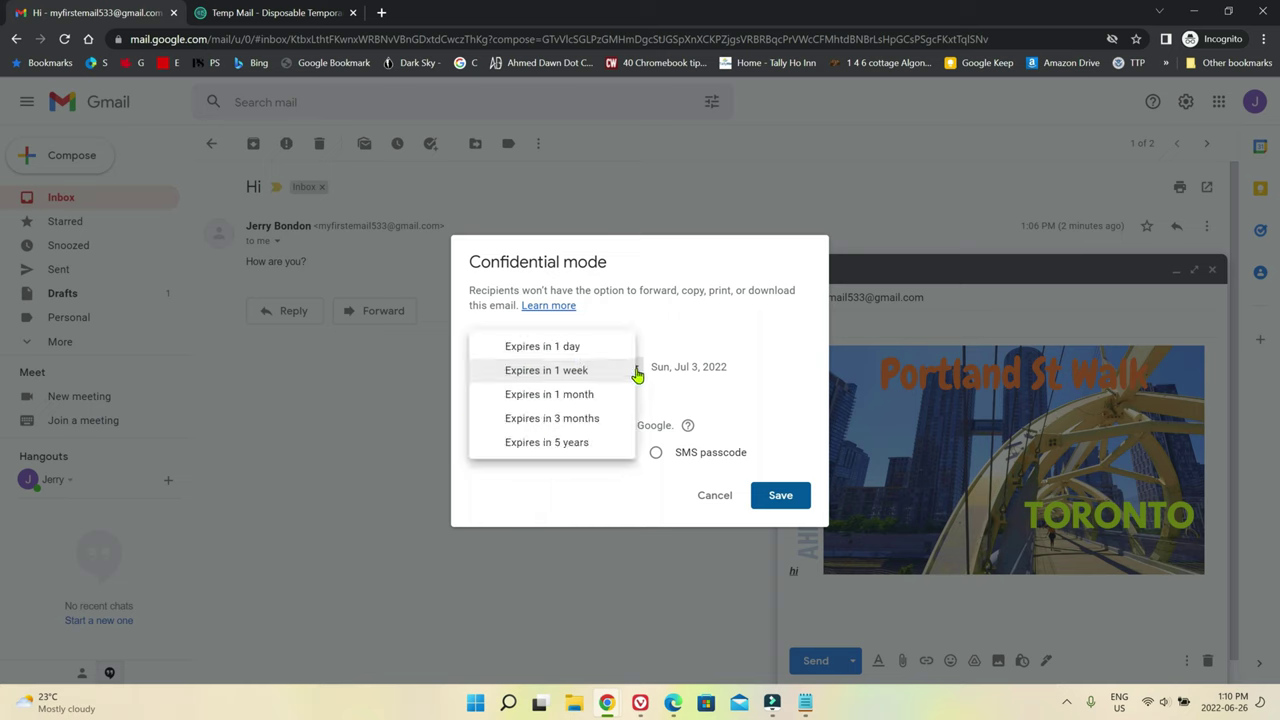
left_click(716, 315)
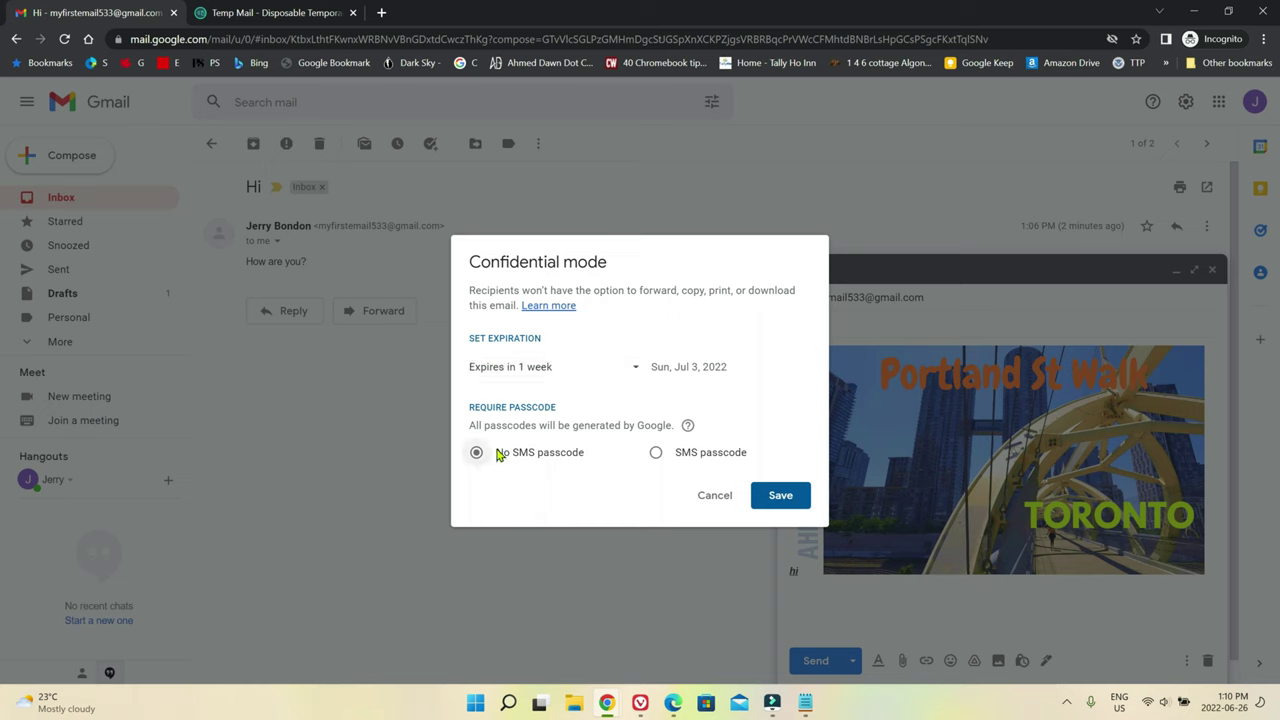
left_click(634, 370)
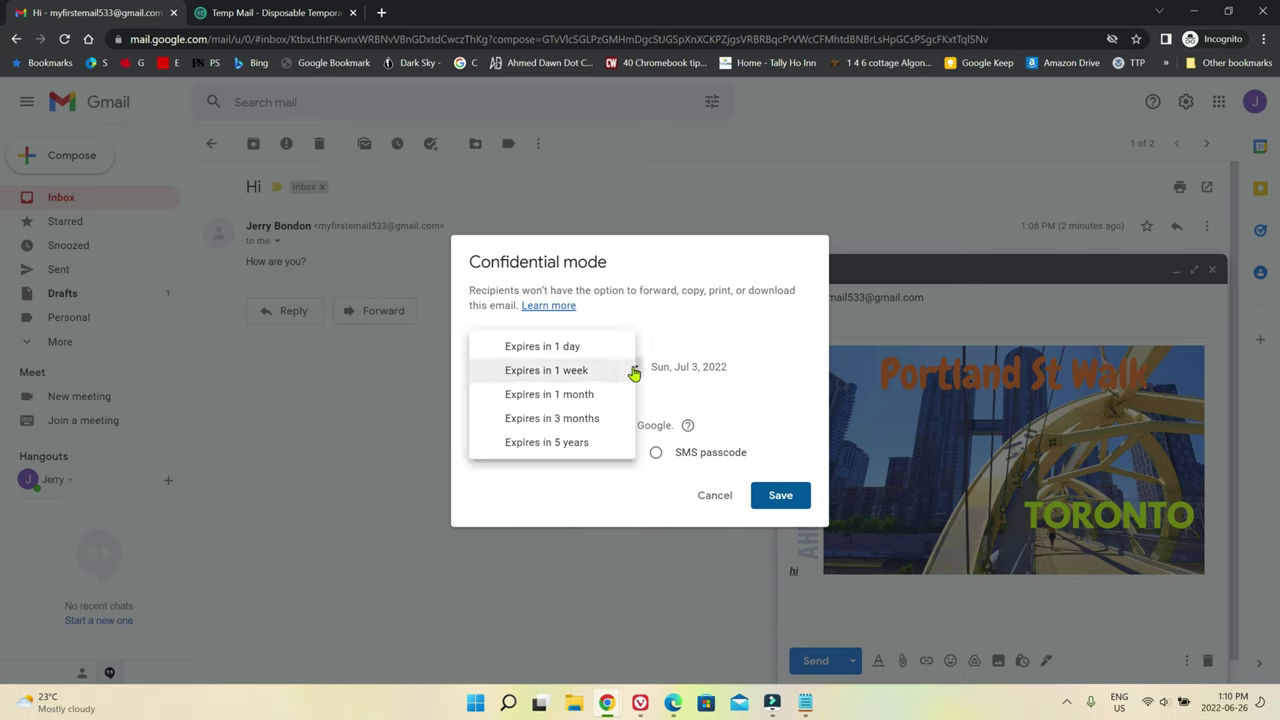
left_click(560, 346)
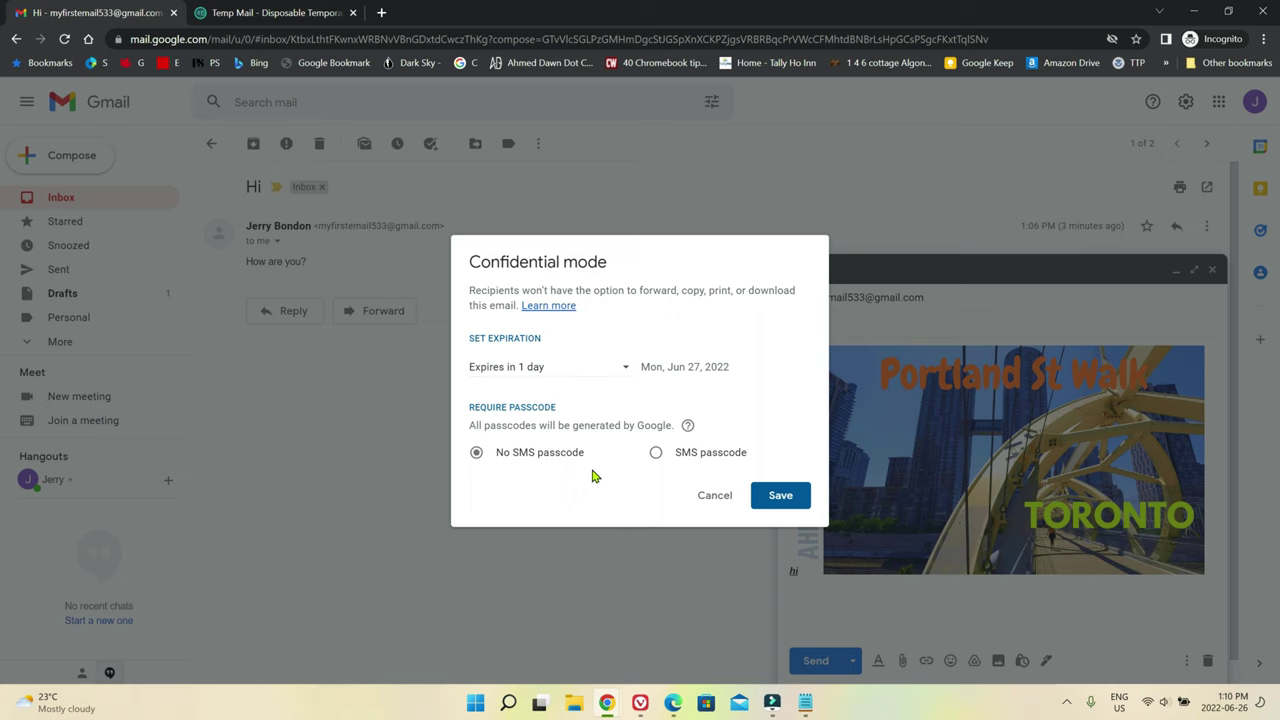
left_click(656, 453)
left_click(475, 454)
left_click(714, 495)
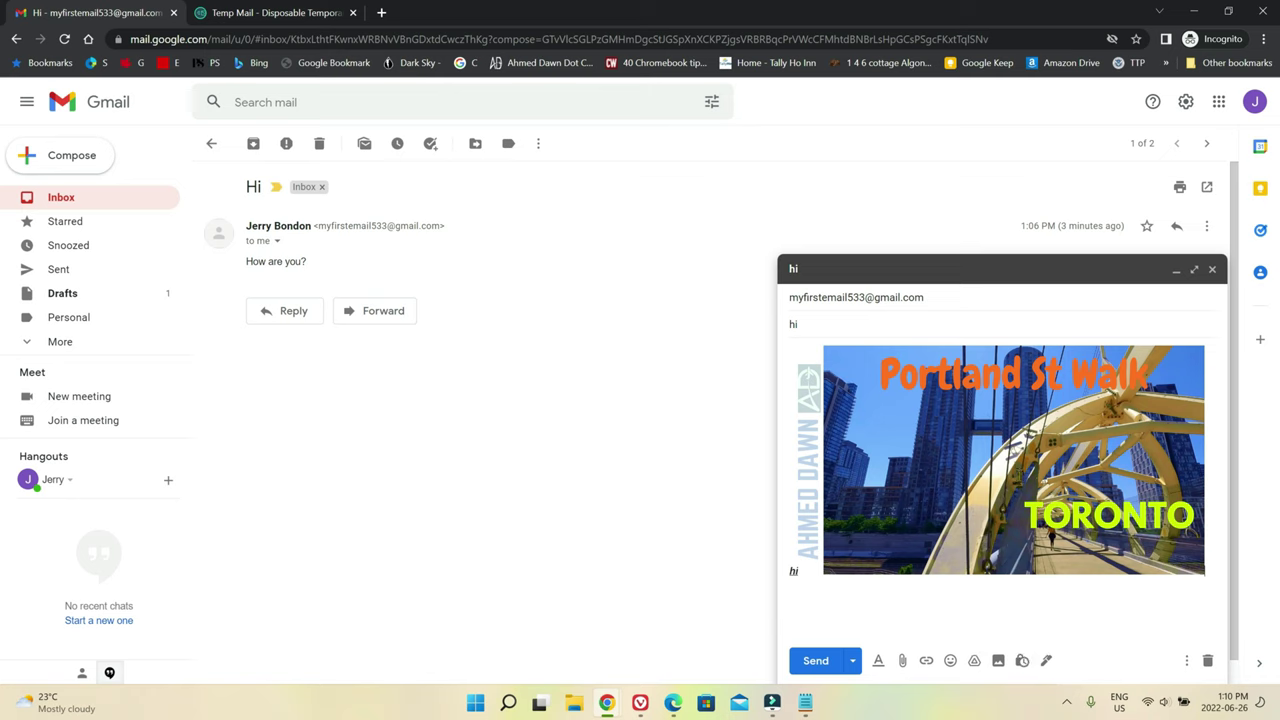
left_click(1020, 465)
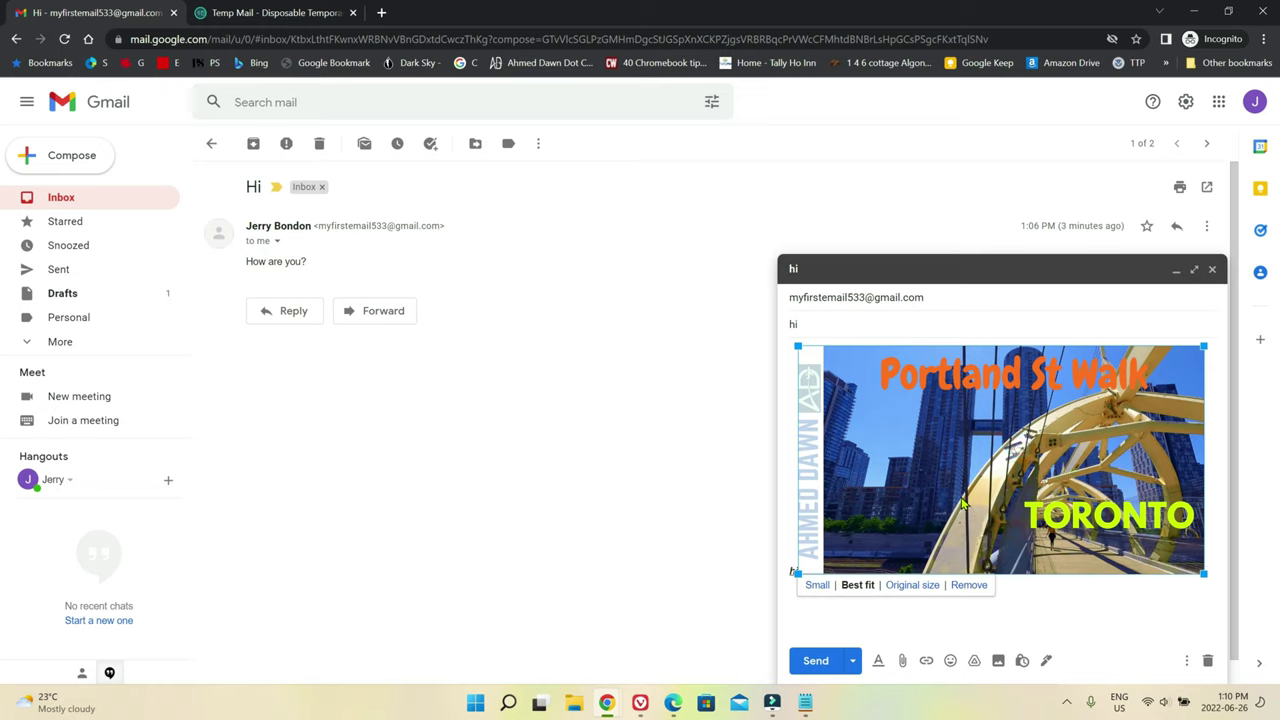
mouse_move(965, 505)
left_mouse_down()
mouse_move(1020, 464)
mouse_move(1048, 606)
mouse_move(1045, 668)
left_mouse_up()
Go to Manage signatures from the draft's signature menu and scroll to the empty Signature section.
left_click(1045, 668)
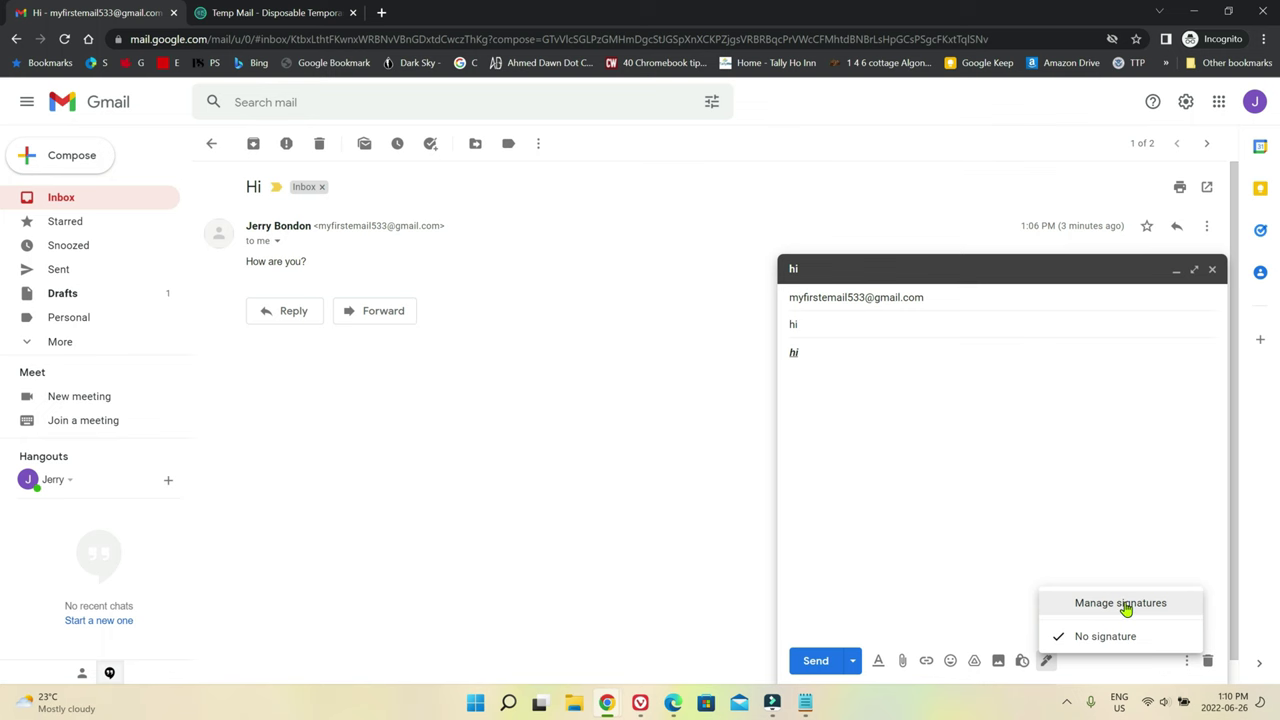
left_click(1122, 603)
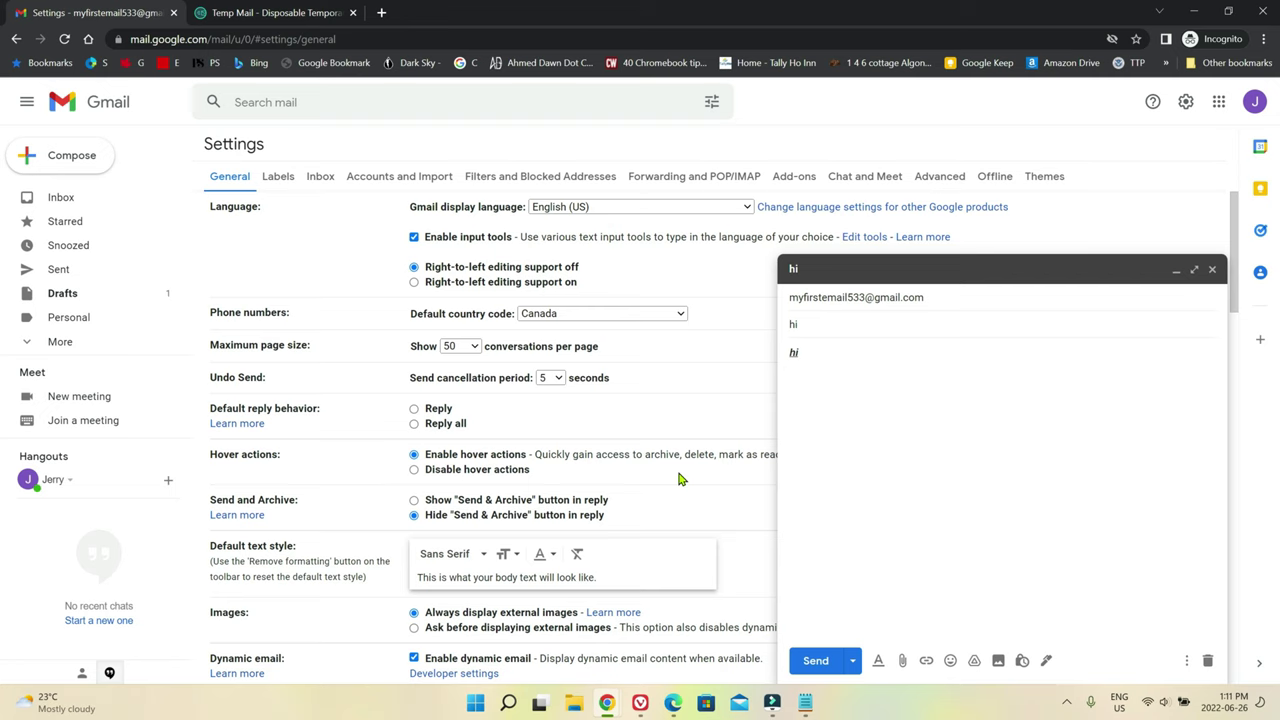
scroll(676, 479, "down", 4)
scroll(679, 479, "down", 3)
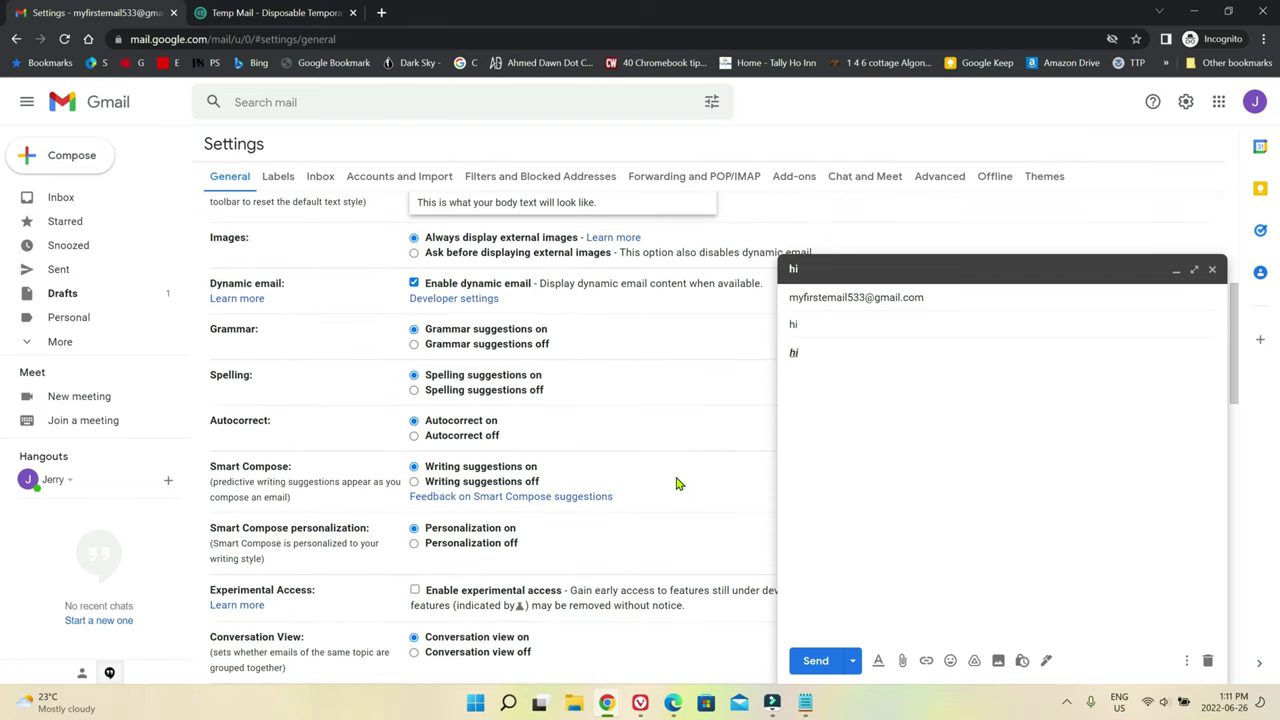
scroll(680, 490, "down", 10)
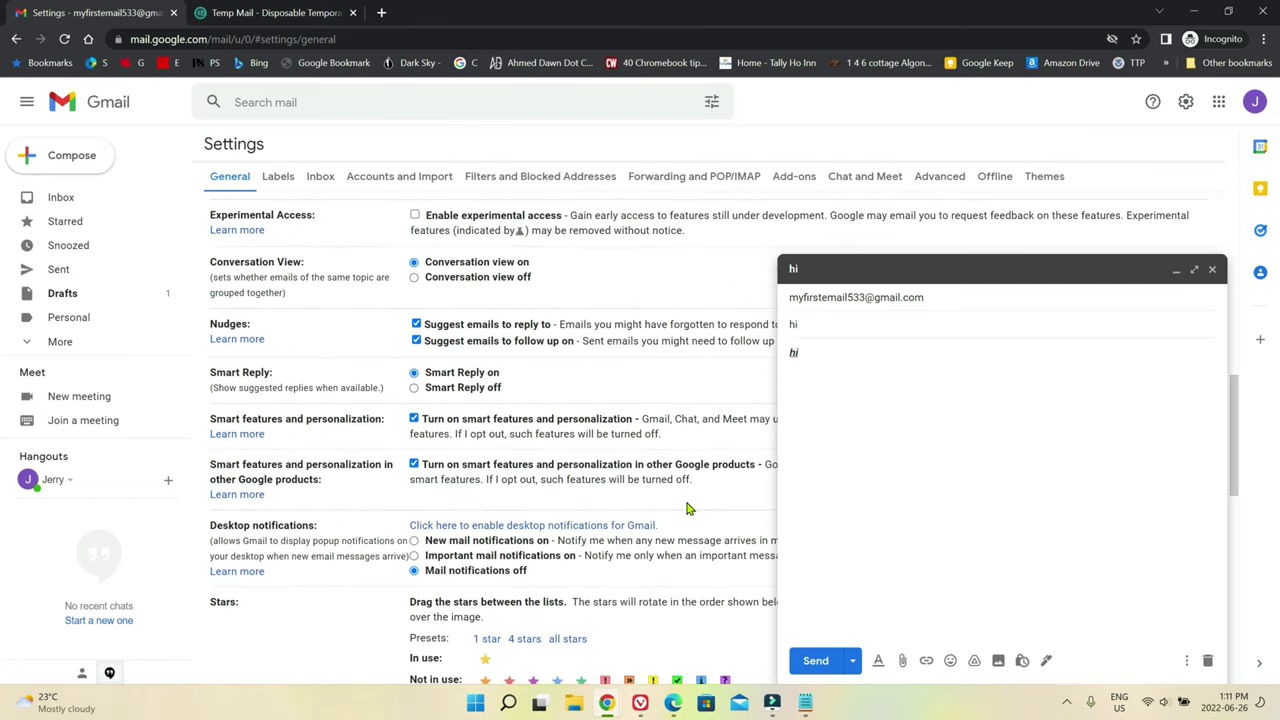
scroll(692, 510, "down", 7)
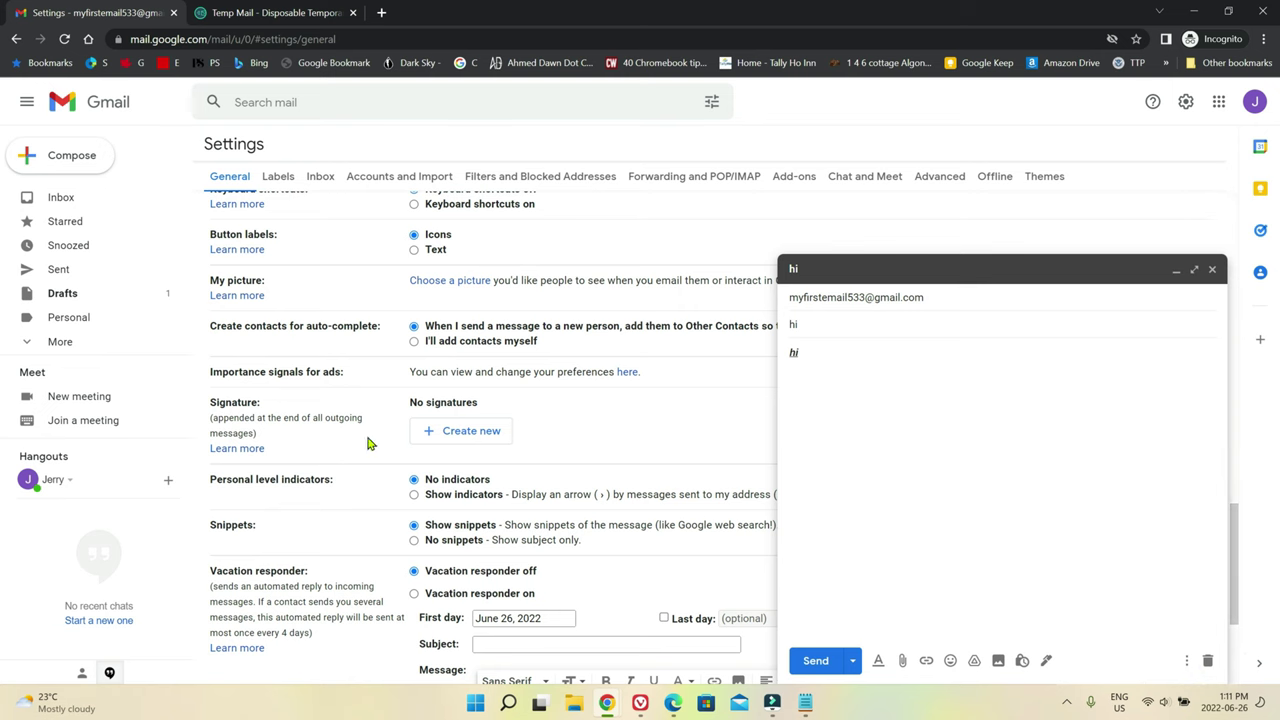
Create a signature named 'My YouTube Channel' and minimize the draft.
left_click(452, 440)
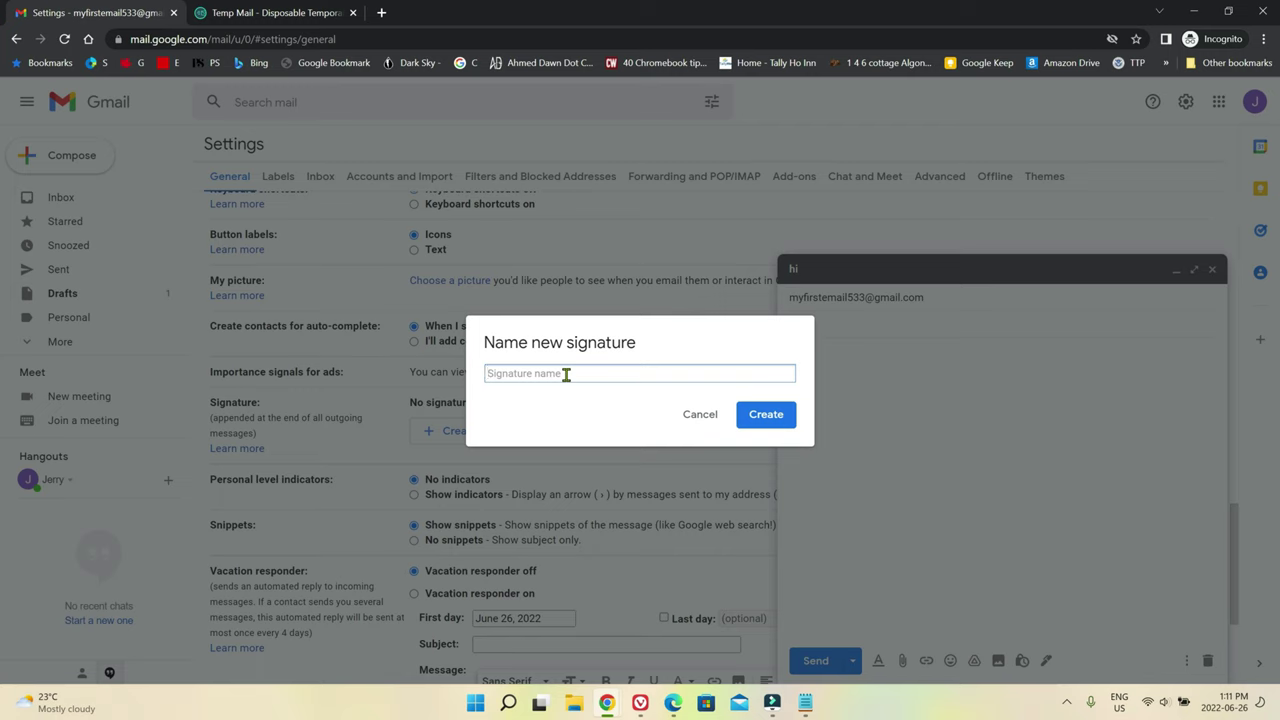
type("My YouTube Channel")
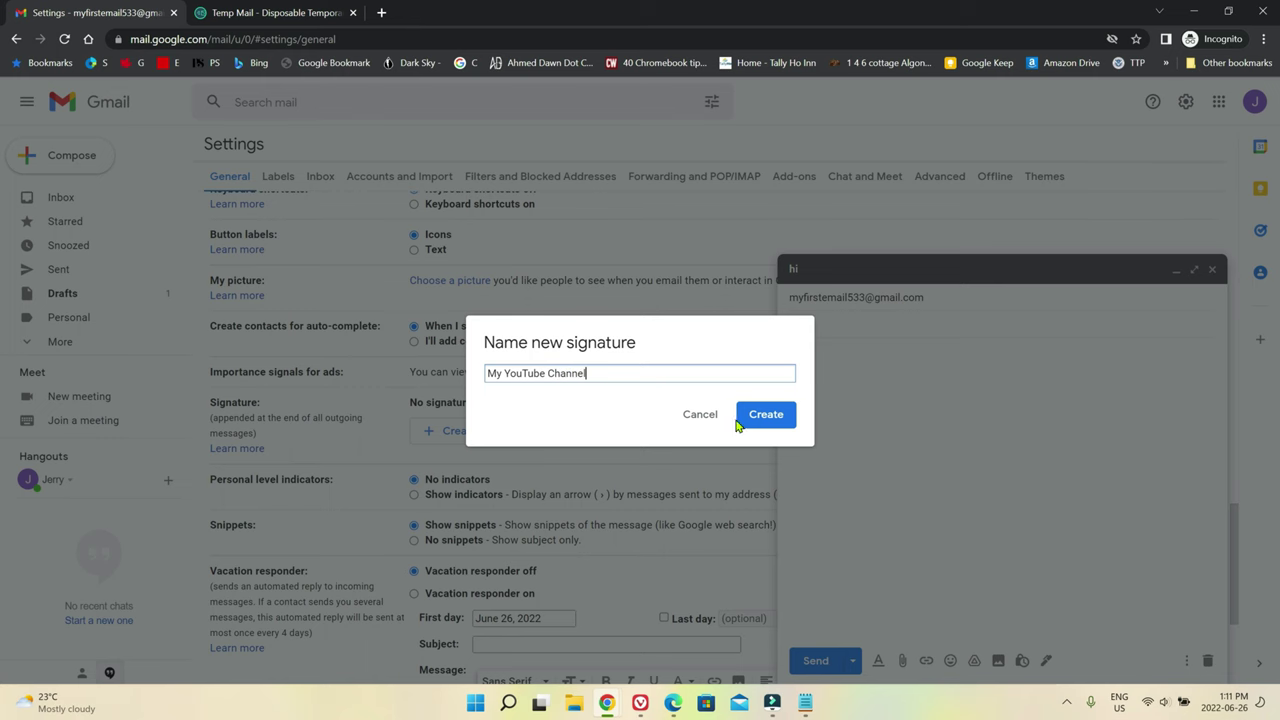
left_click(766, 420)
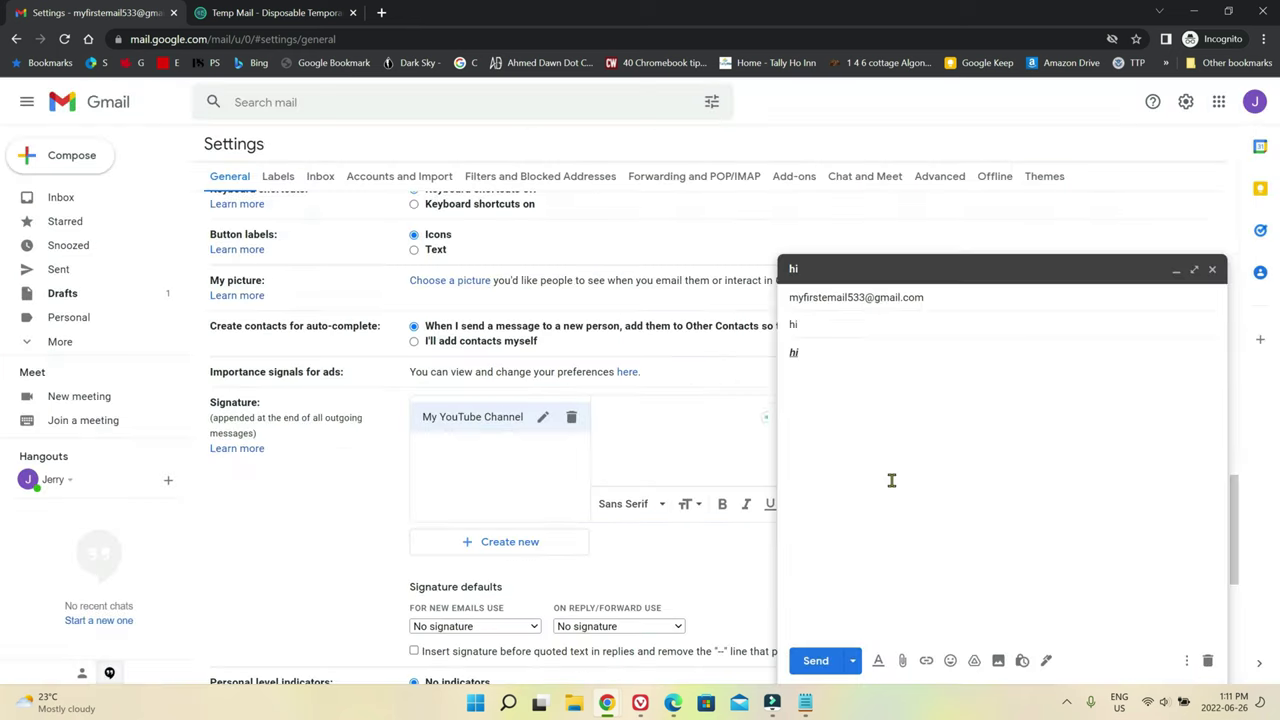
left_click(1177, 272)
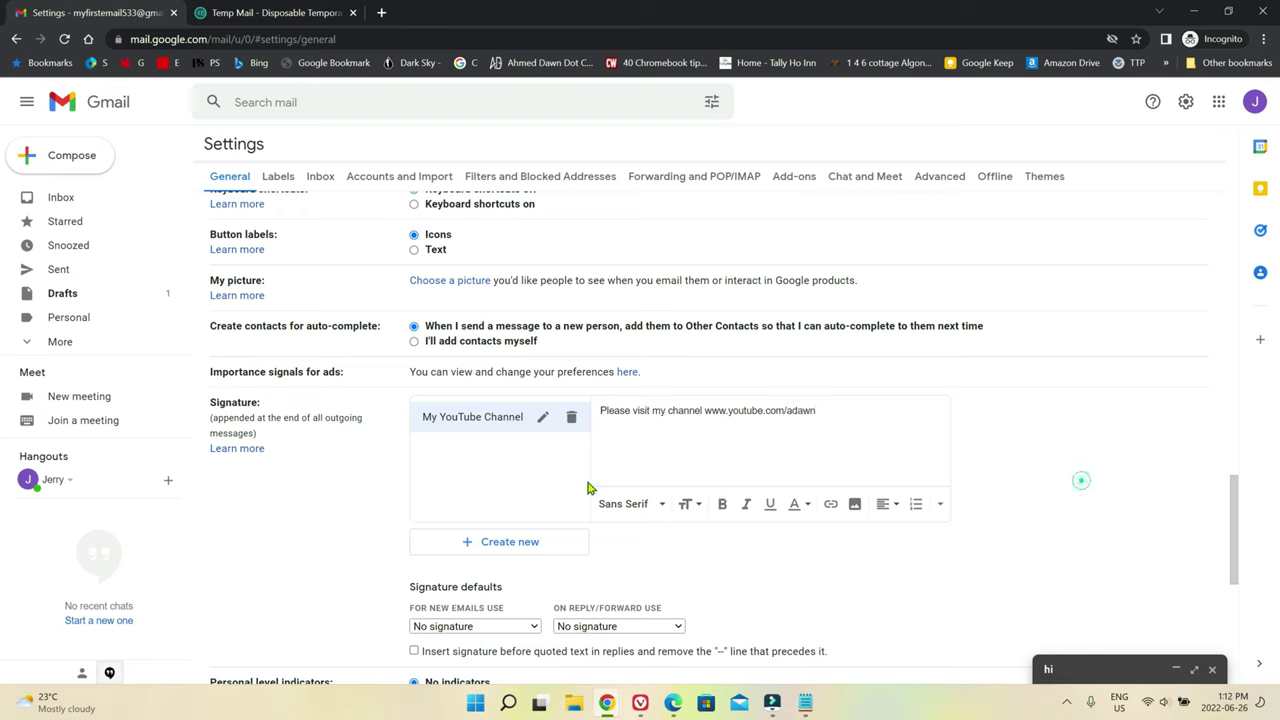
Fill in the signature text with the YouTube channel link and save the settings.
scroll(1153, 525, "down", 1)
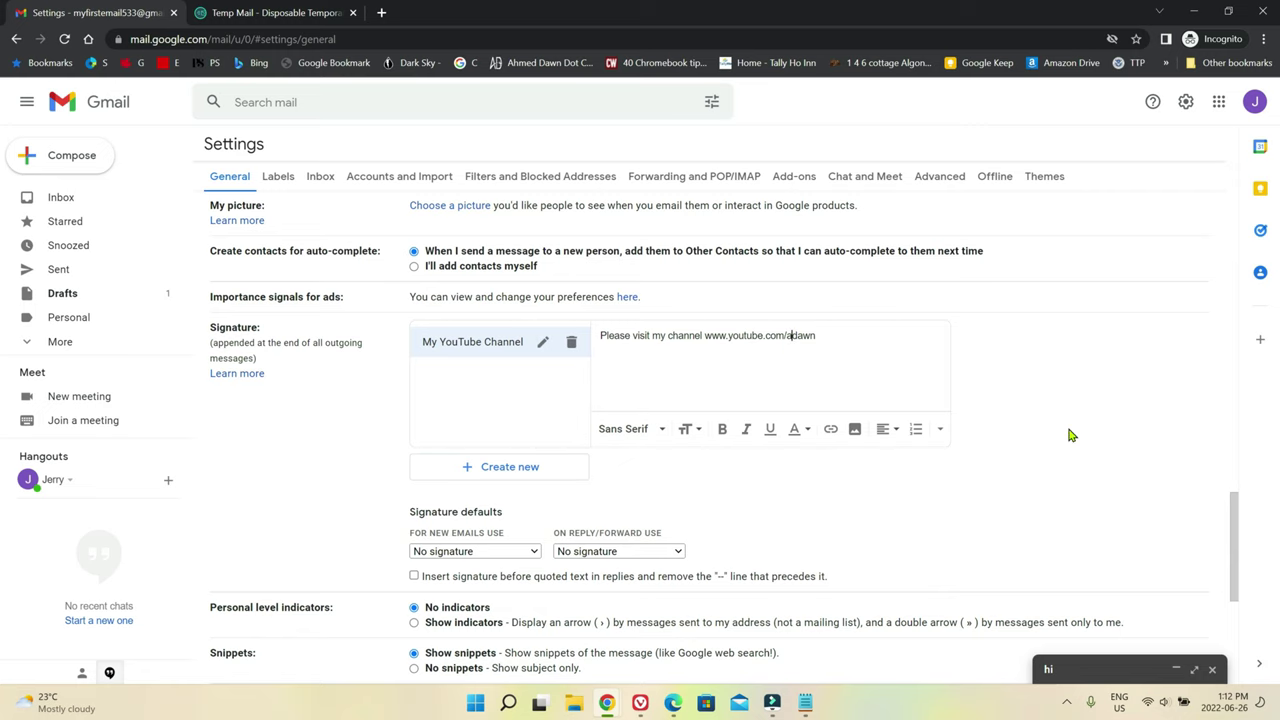
scroll(1071, 434, "up", 1)
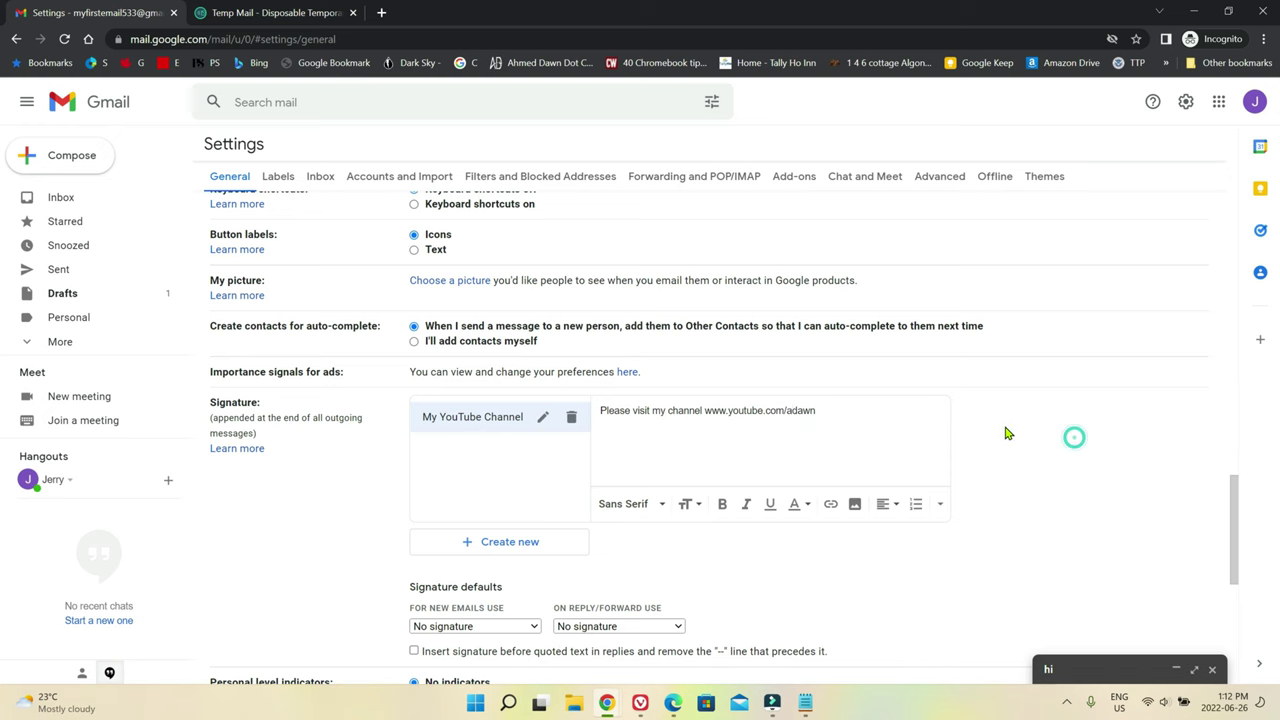
scroll(960, 445, "down", 1)
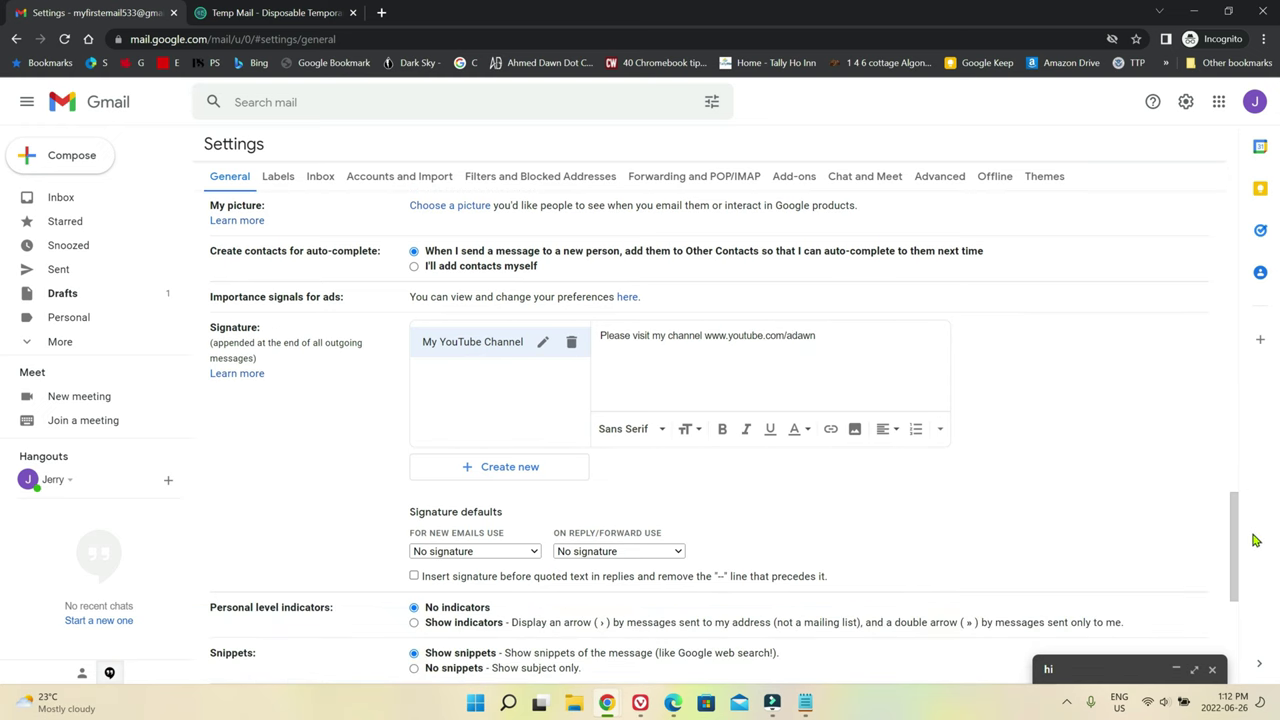
left_click_drag(1232, 545, 1248, 228)
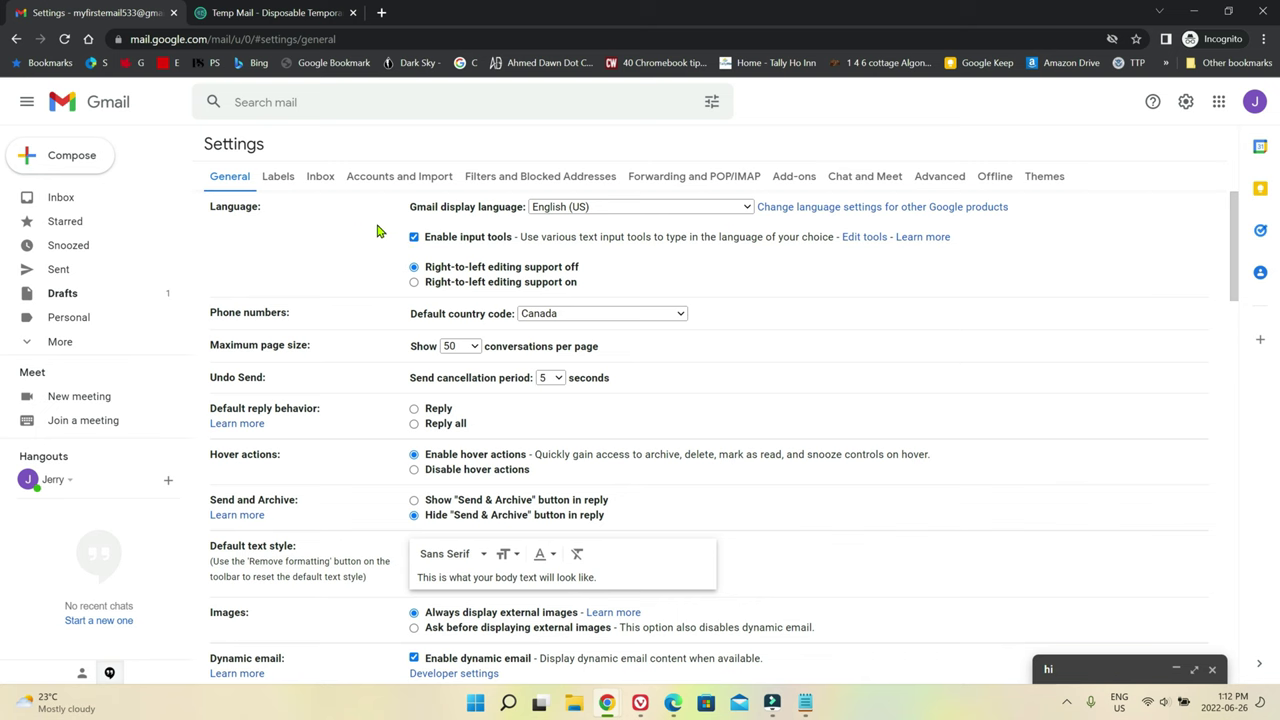
scroll(778, 484, "down", 4)
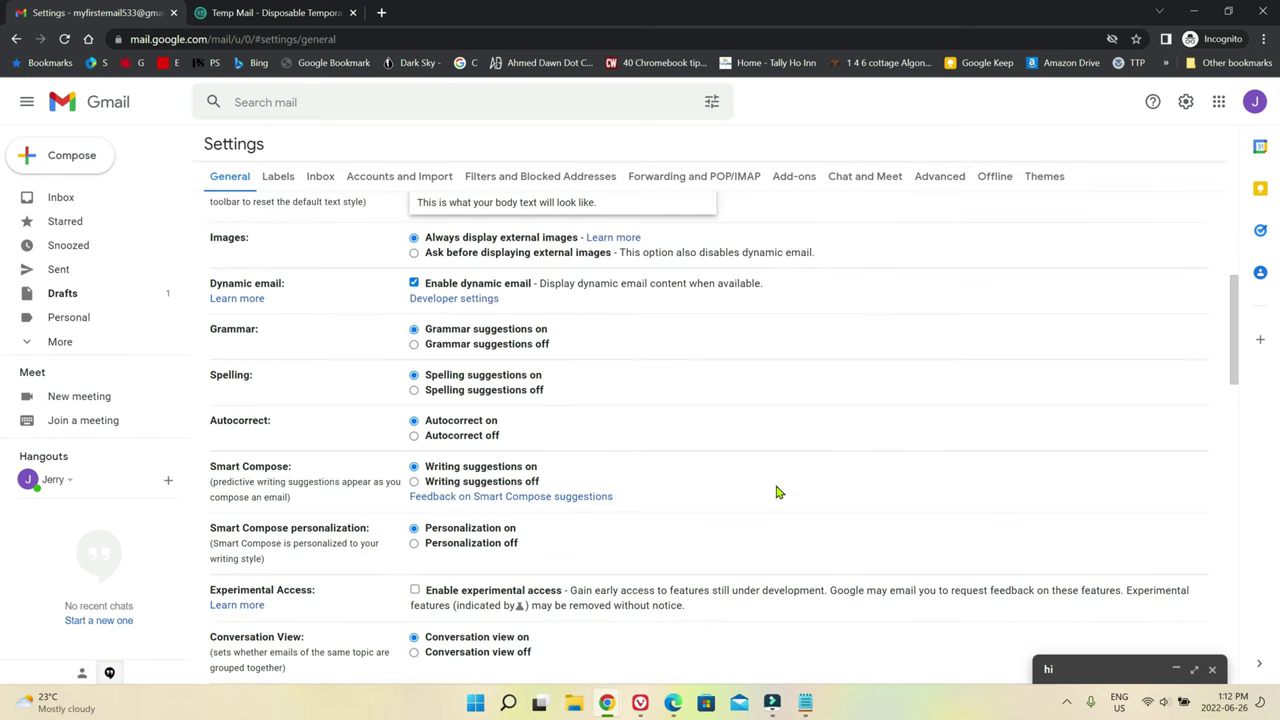
scroll(778, 490, "down", 7)
scroll(778, 510, "down", 10)
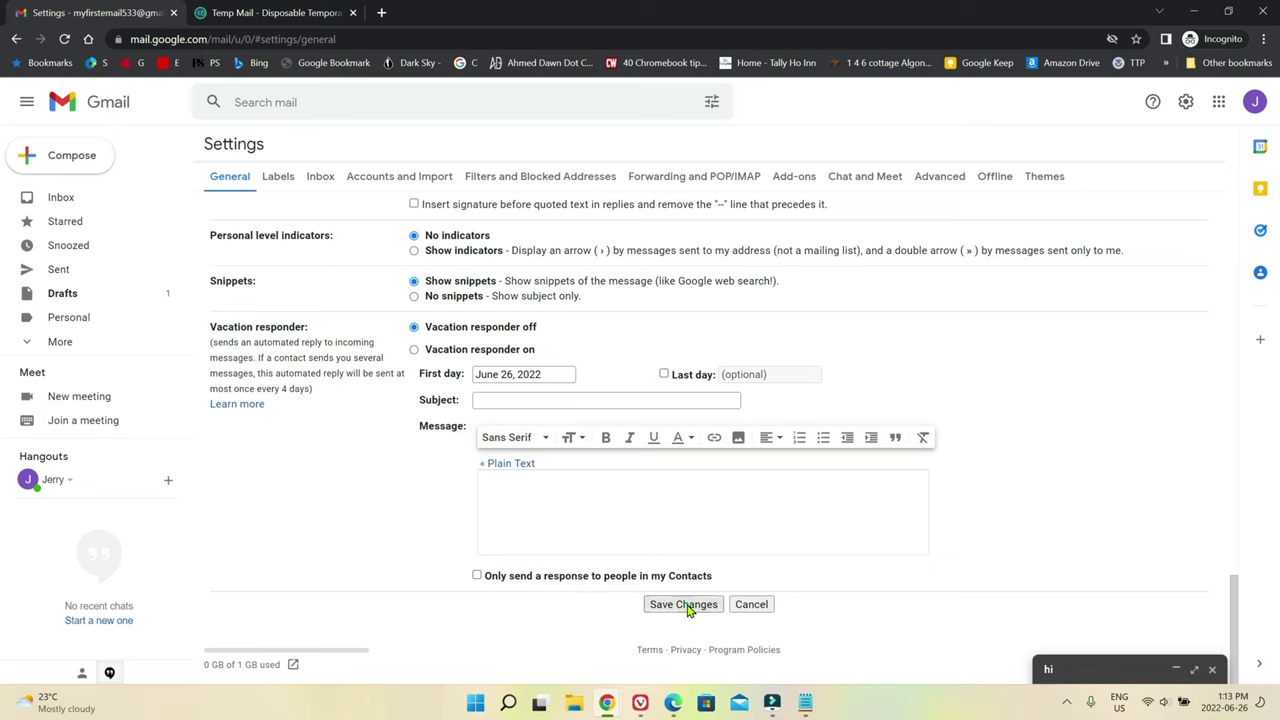
left_click(686, 605)
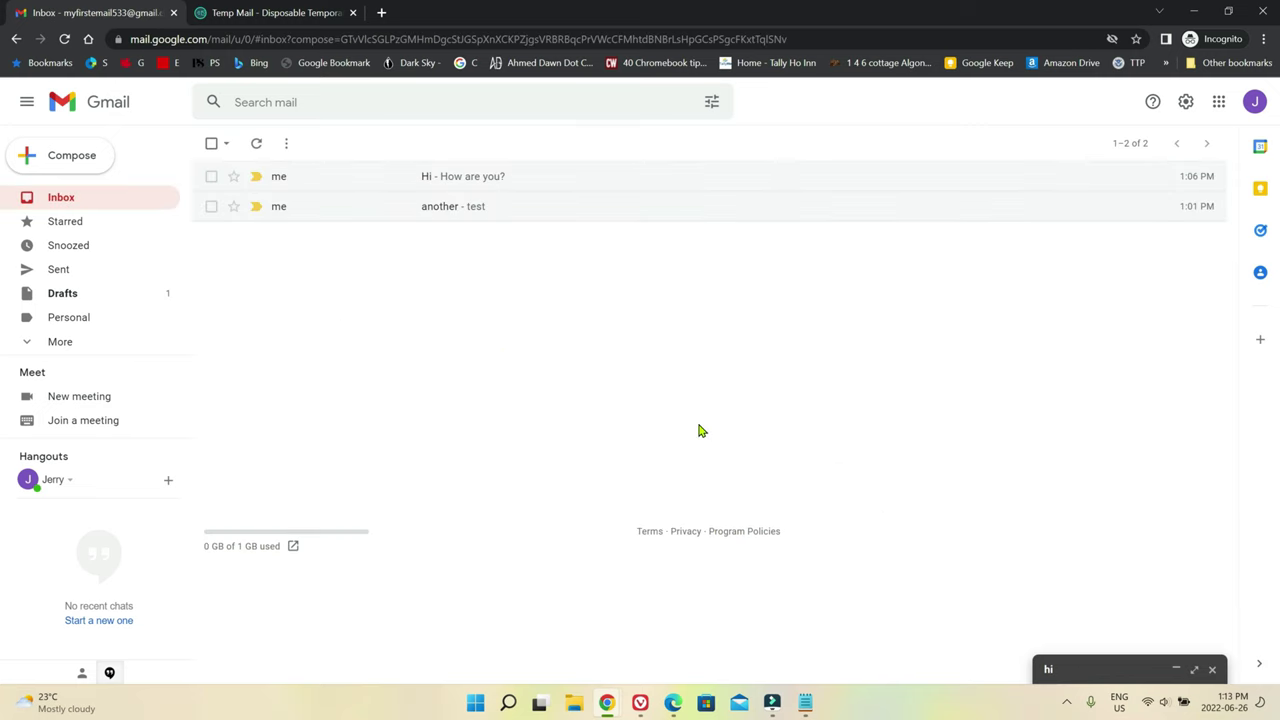
Dock the 'hi' draft from full screen and open its signature menu to reach signature settings.
left_click(1196, 673)
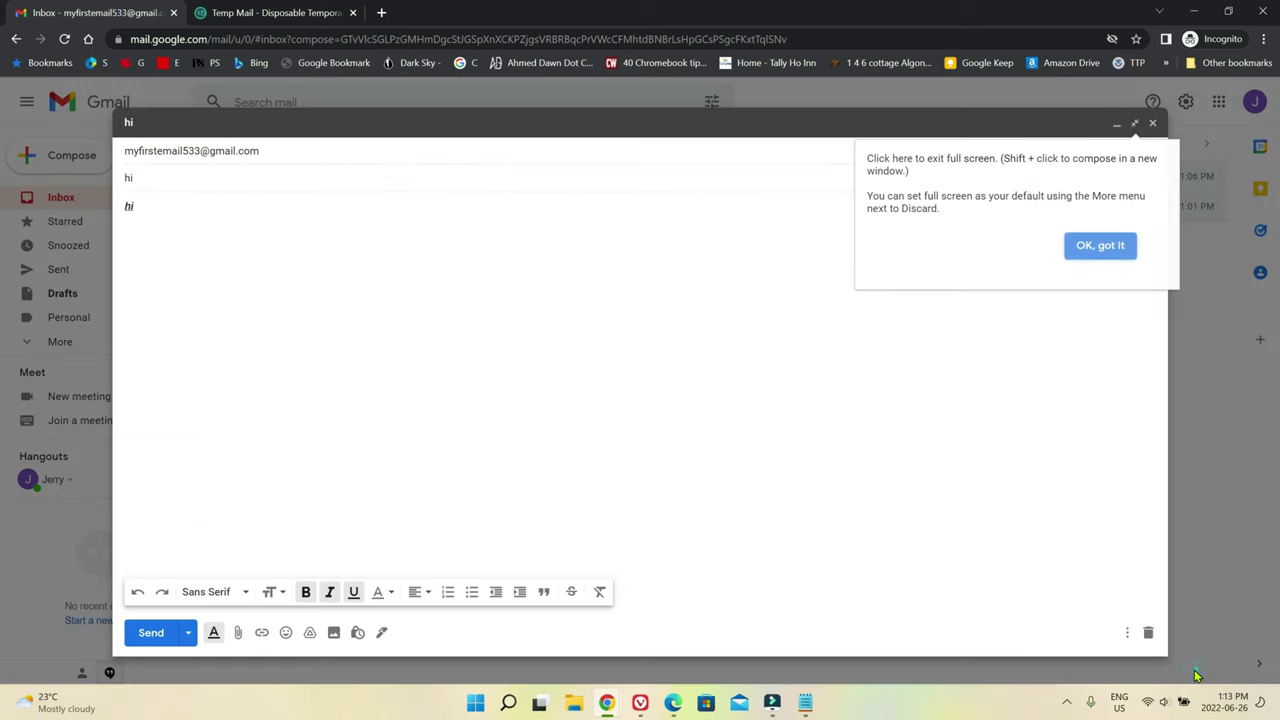
left_click(1092, 250)
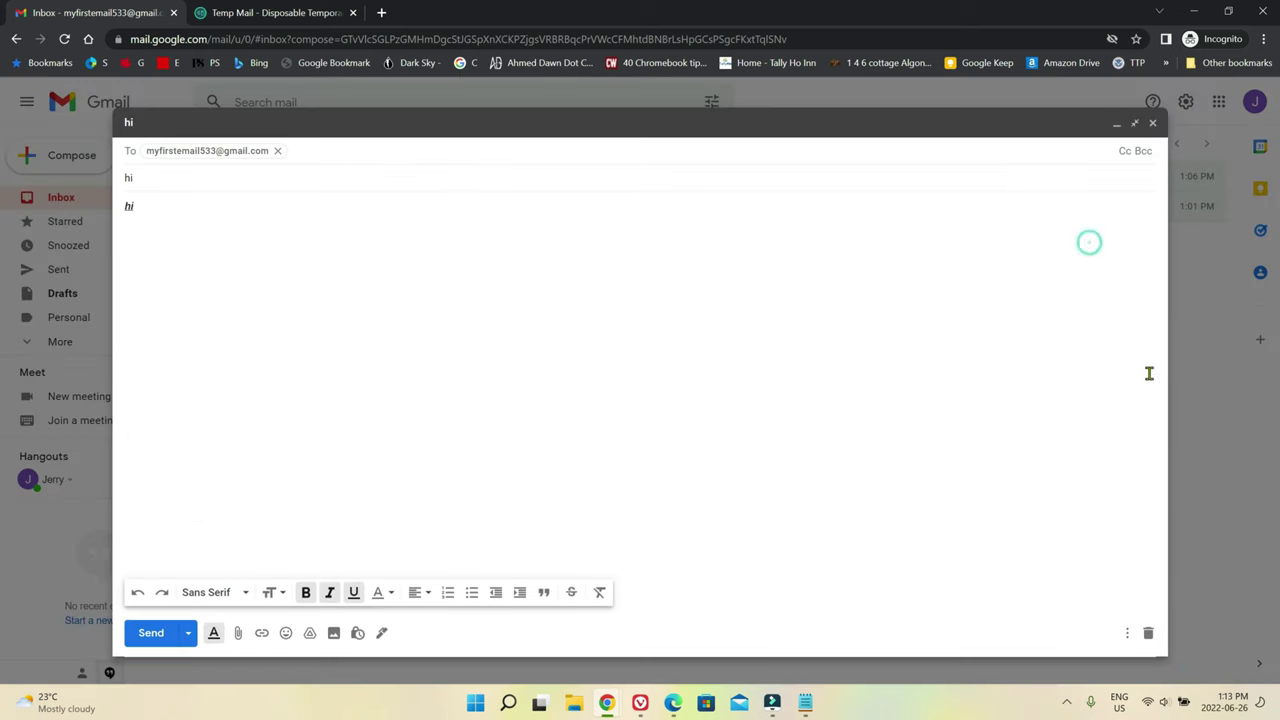
left_click(1131, 127)
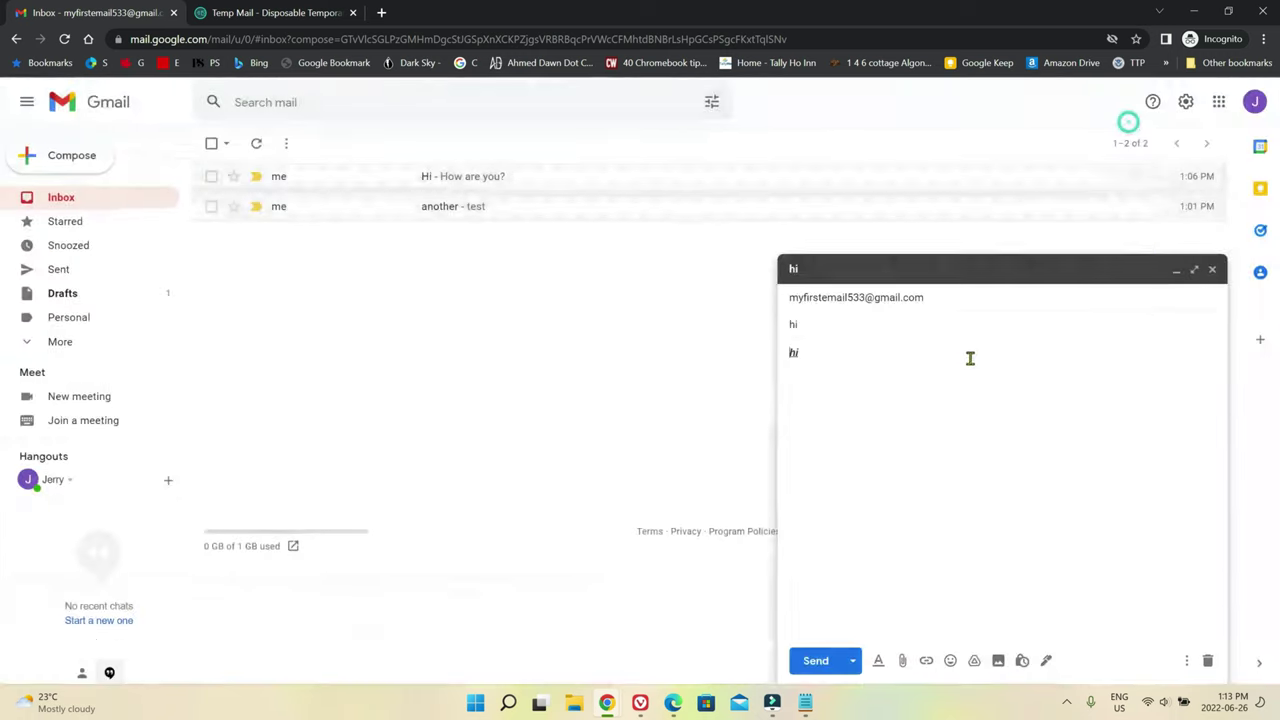
left_click(1045, 662)
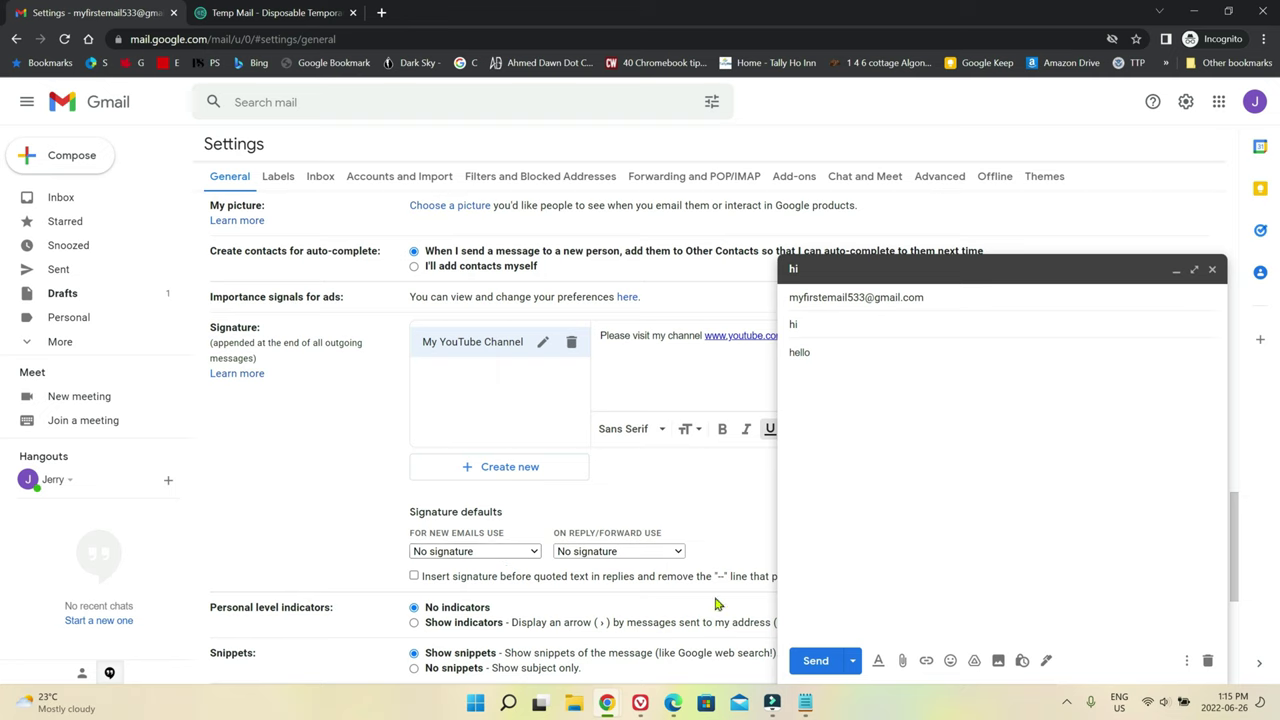
Set 'For new emails use' to My YouTube Channel and keep replies/forwards on No signature.
left_click(1046, 660)
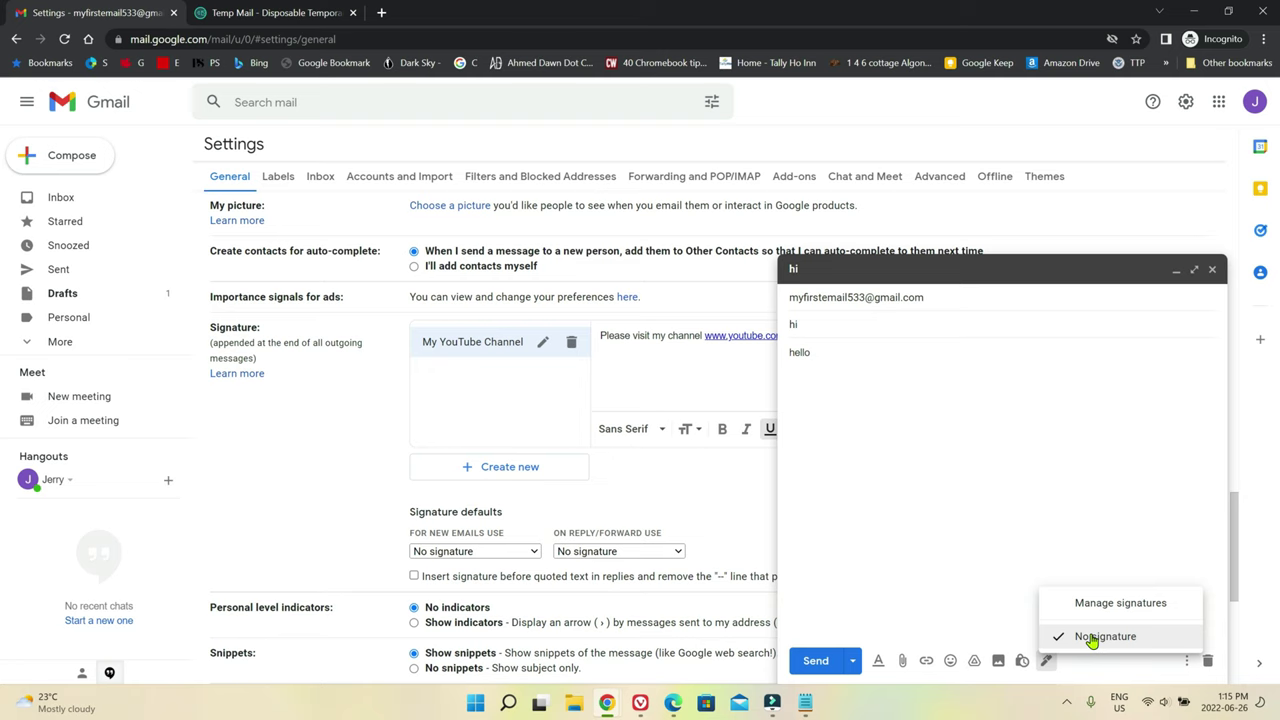
left_click(560, 520)
left_click(533, 553)
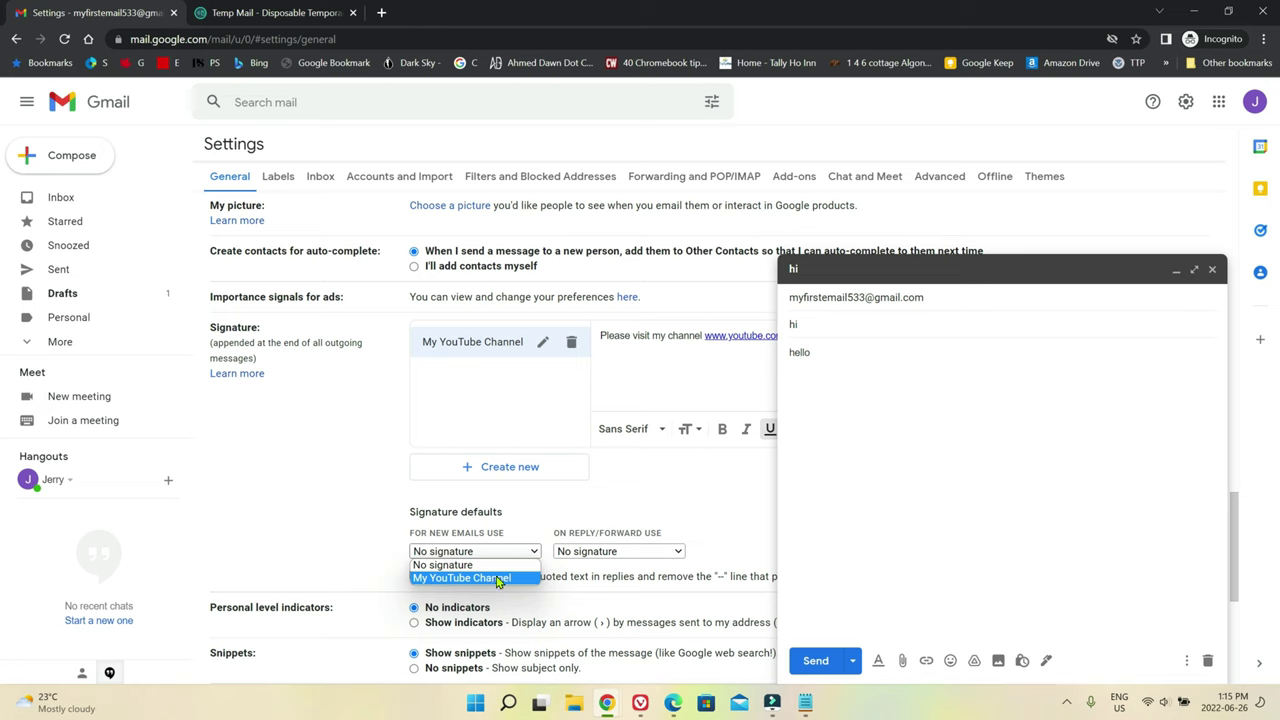
left_click(498, 580)
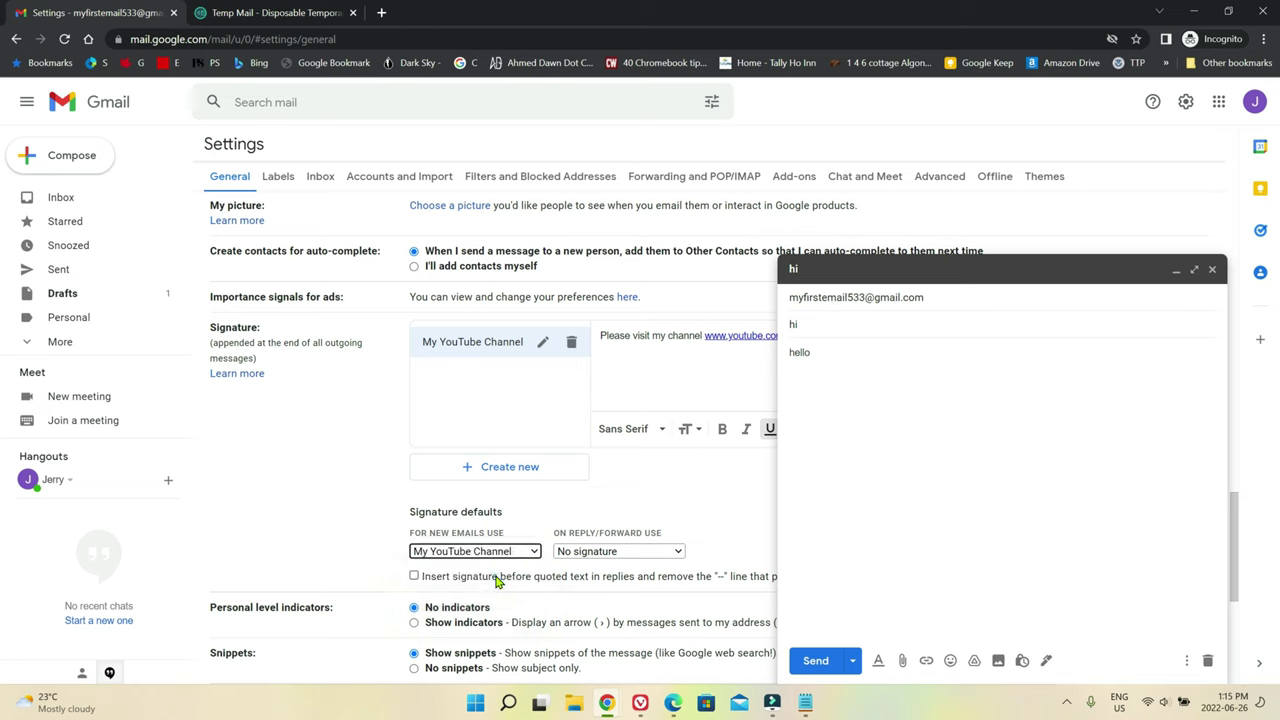
left_click(677, 553)
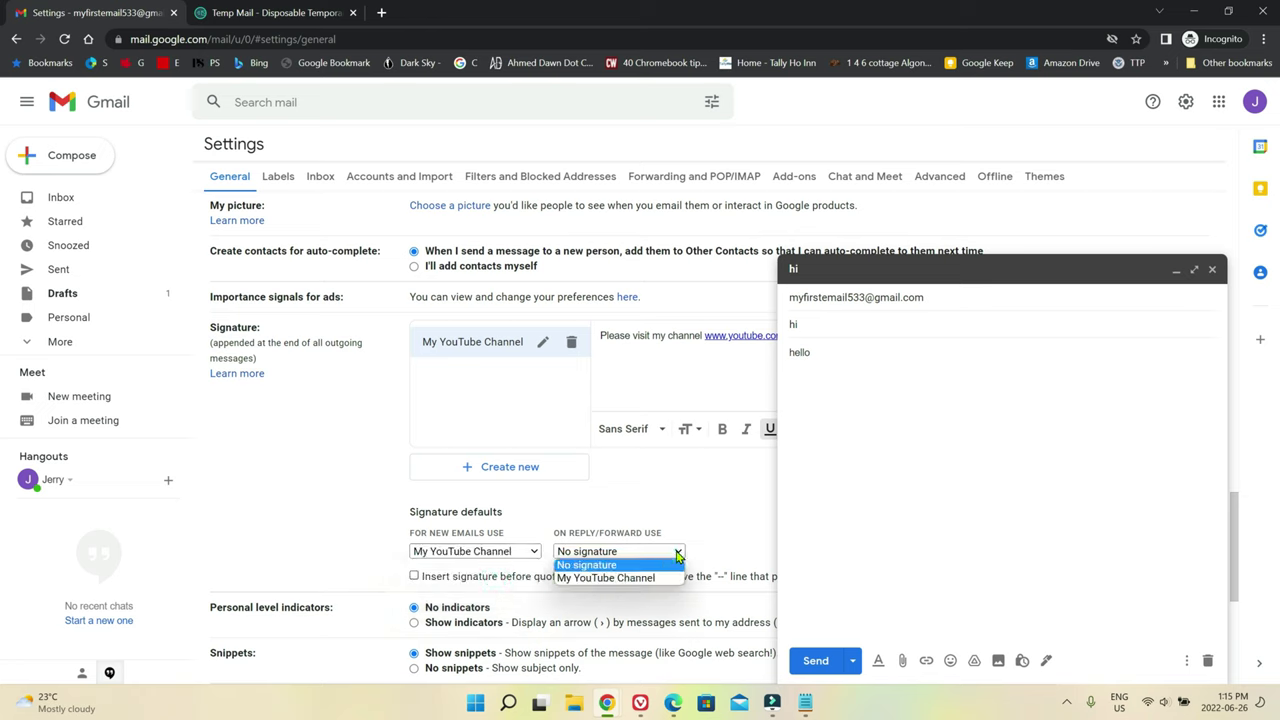
left_click(726, 517)
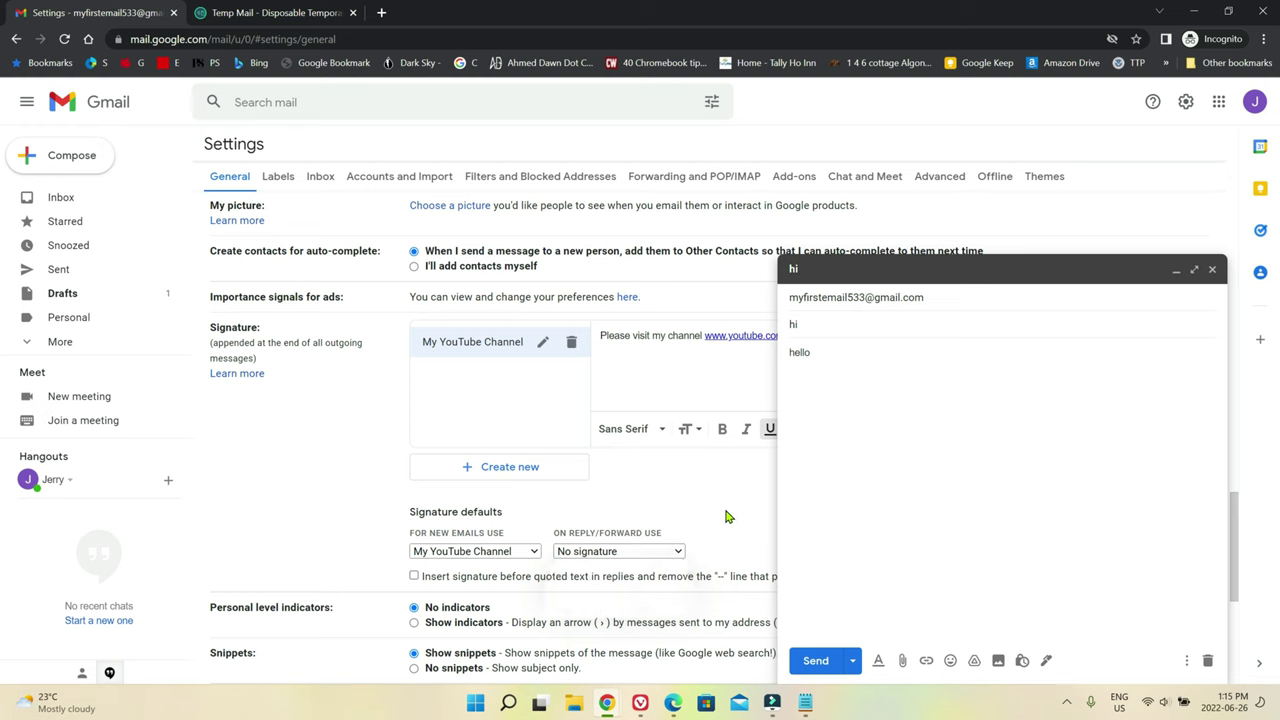
scroll(724, 517, "down", 2)
scroll(718, 530, "up", 1)
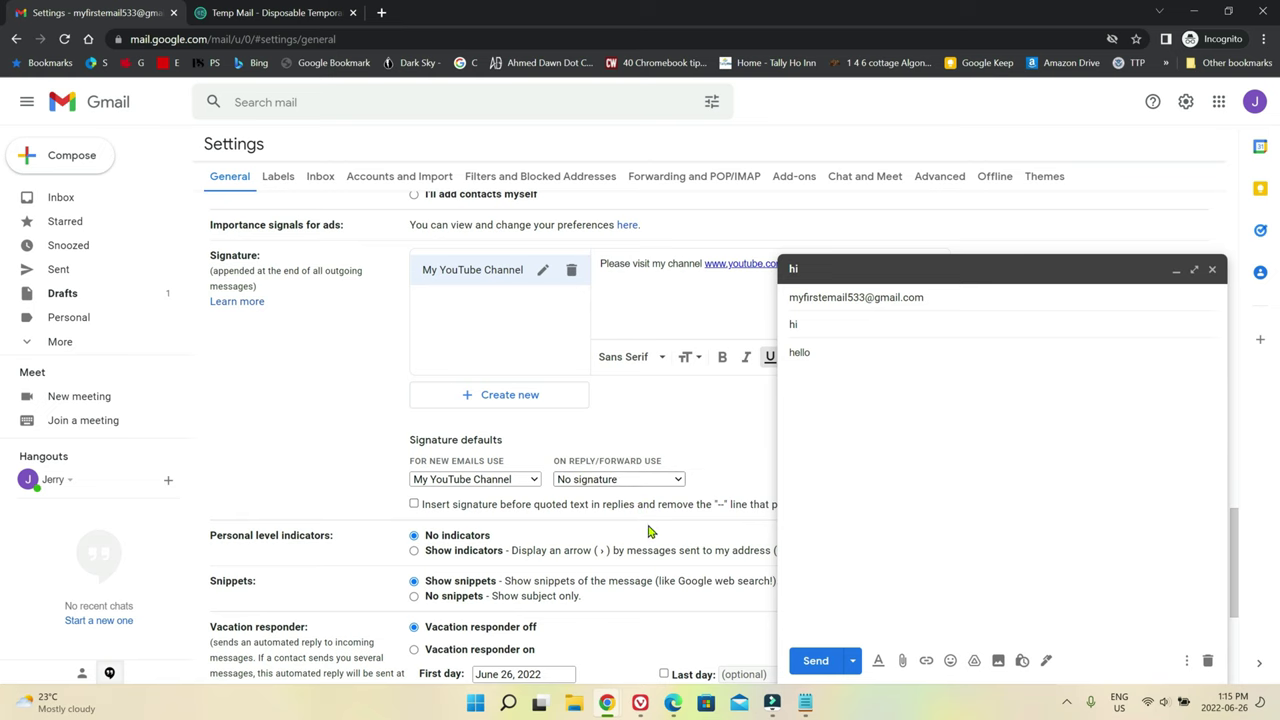
scroll(655, 535, "down", 3)
Save the signature settings, then check the draft's signature and More options menus.
left_click(688, 605)
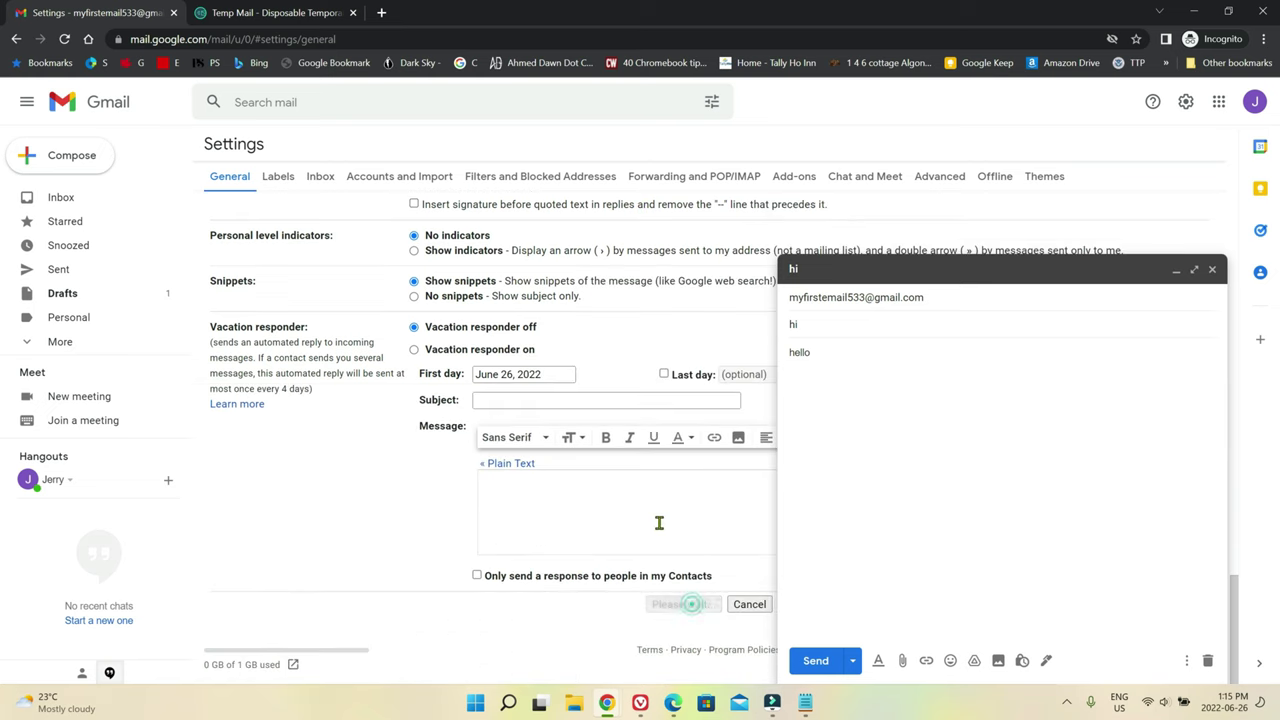
left_click(1046, 661)
left_click(951, 409)
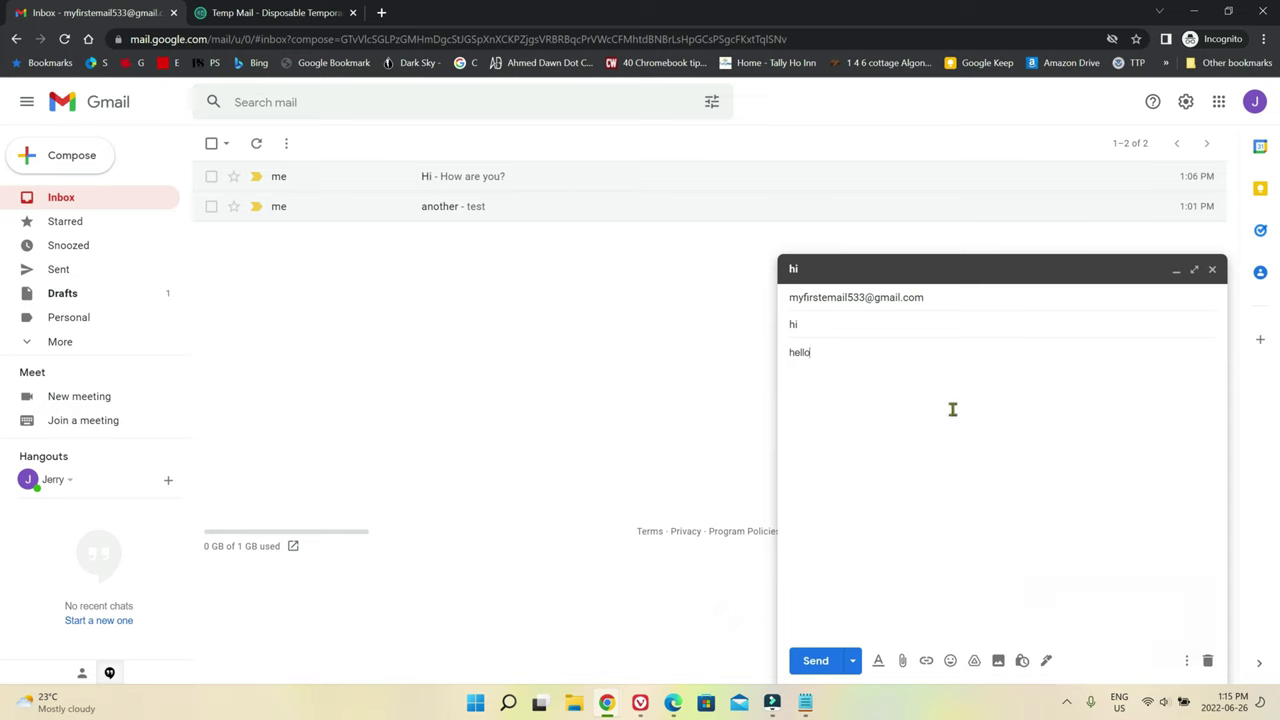
left_click(1185, 660)
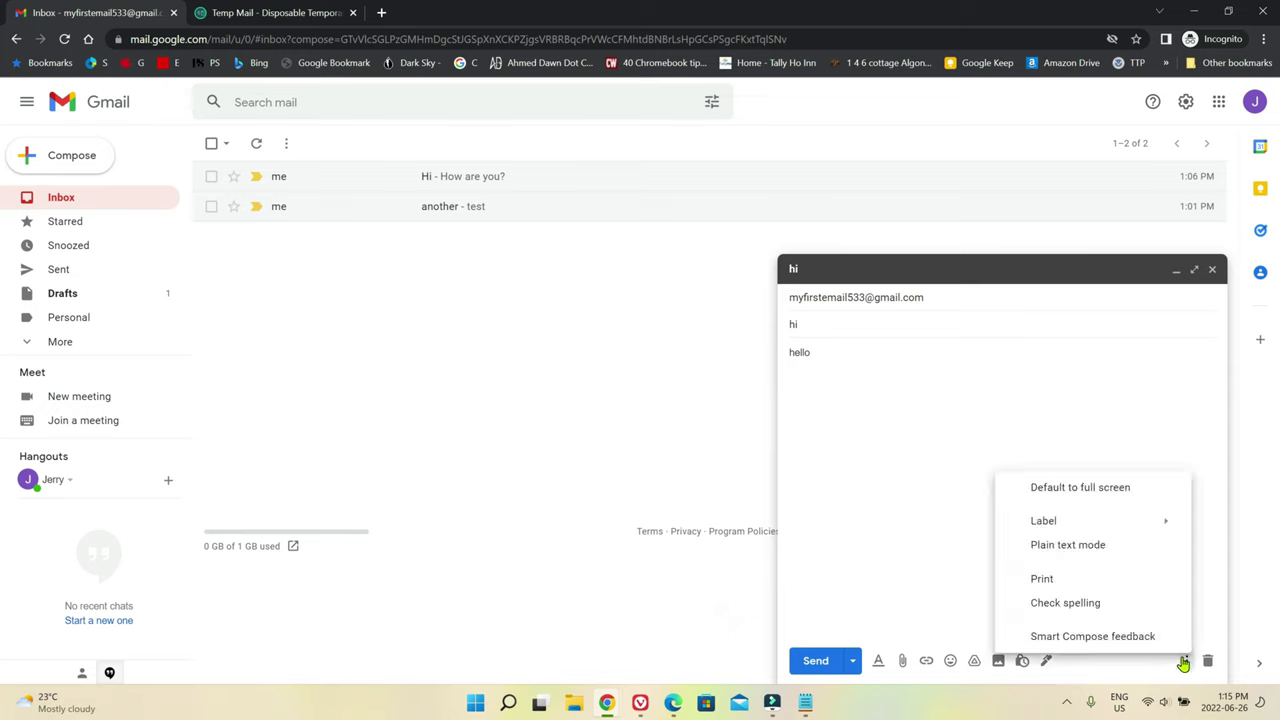
left_click(943, 452)
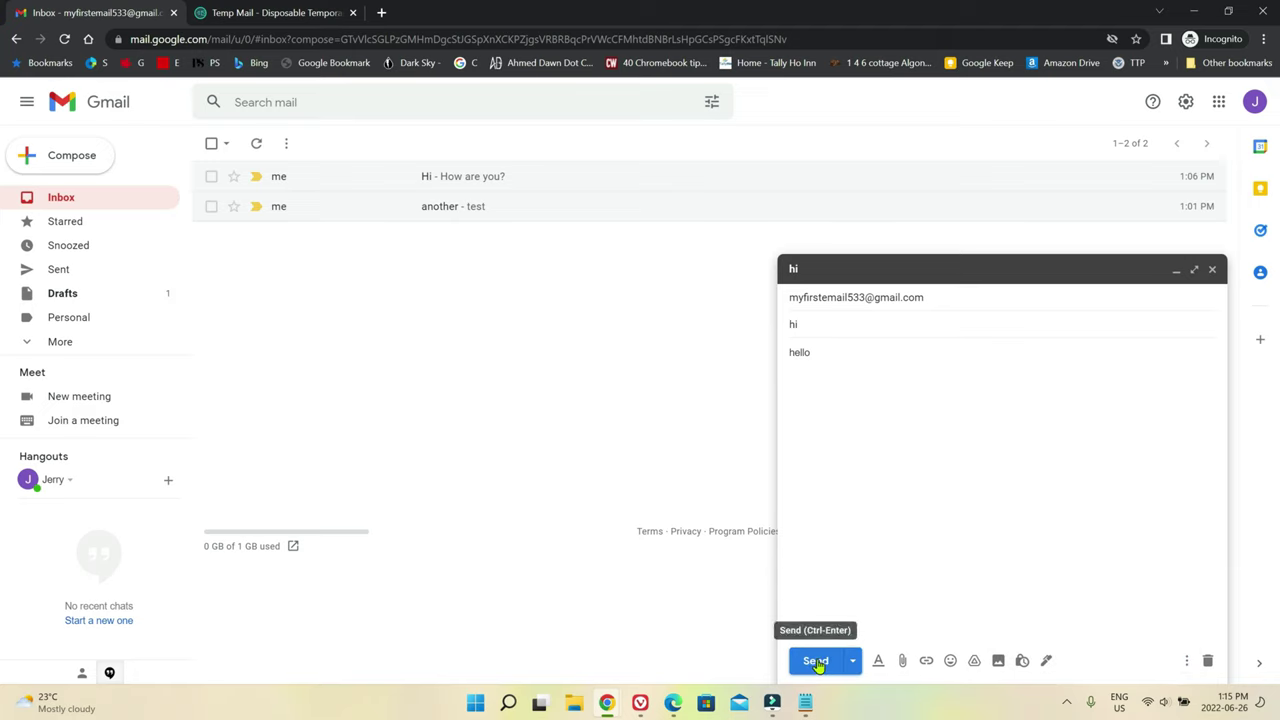
left_click(1046, 662)
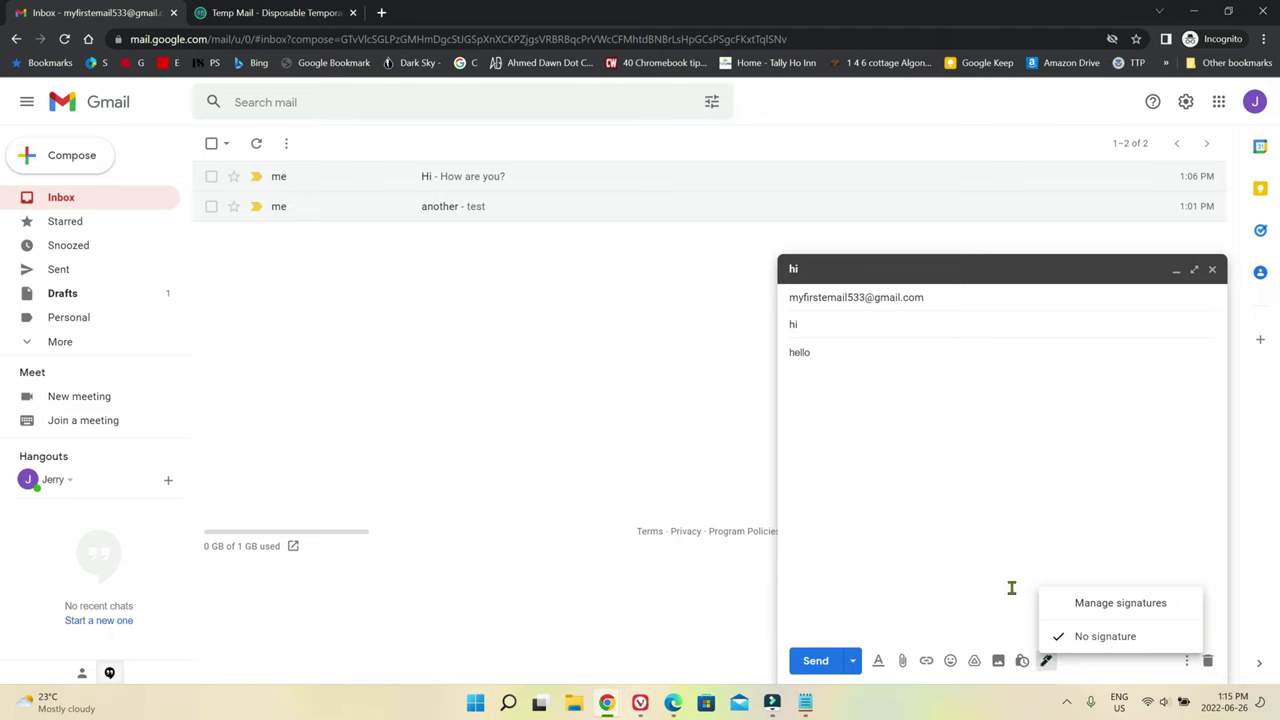
left_click(989, 500)
Close the draft compose window and open the Drafts list to reach the 'hi – hello' draft.
left_click(61, 199)
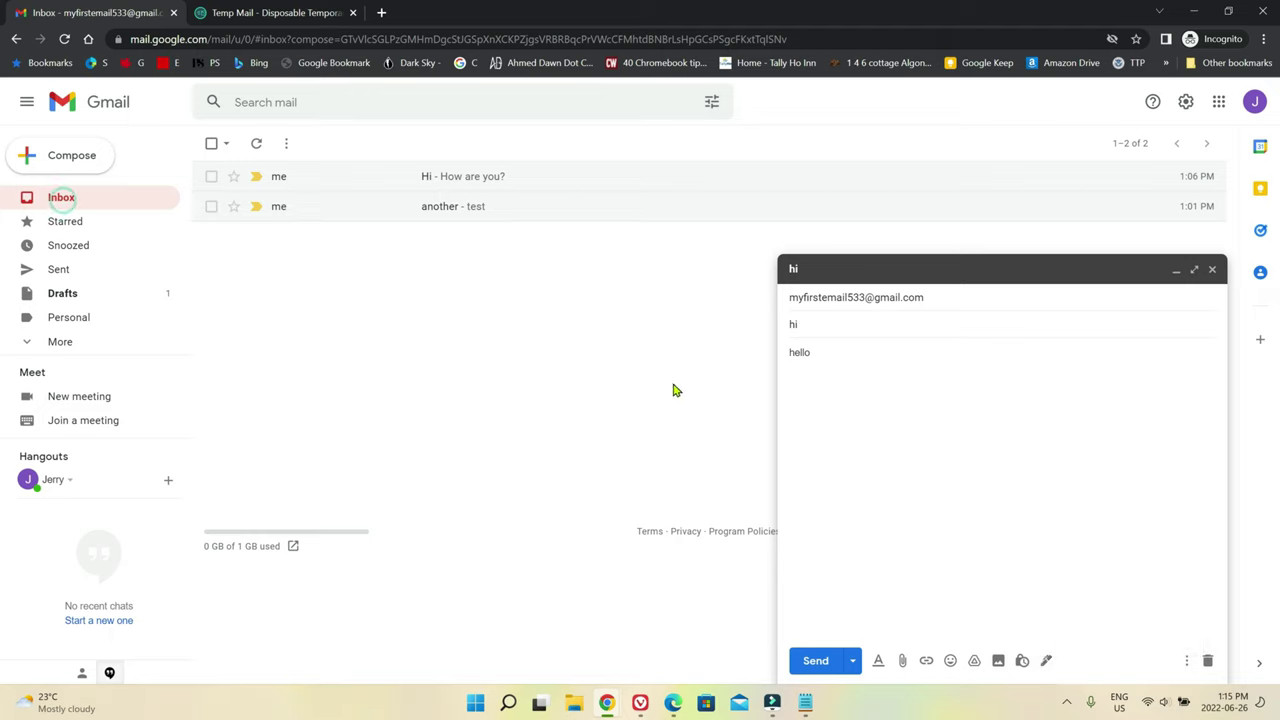
left_click(1213, 270)
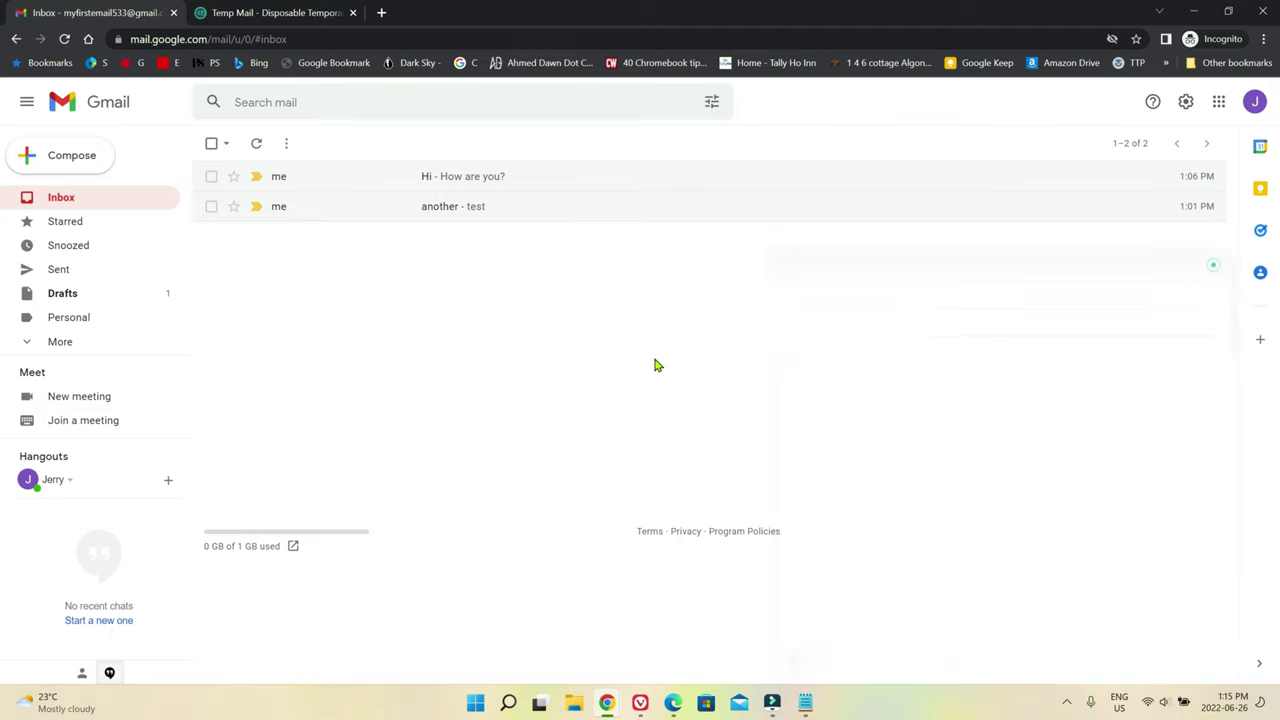
left_click(61, 293)
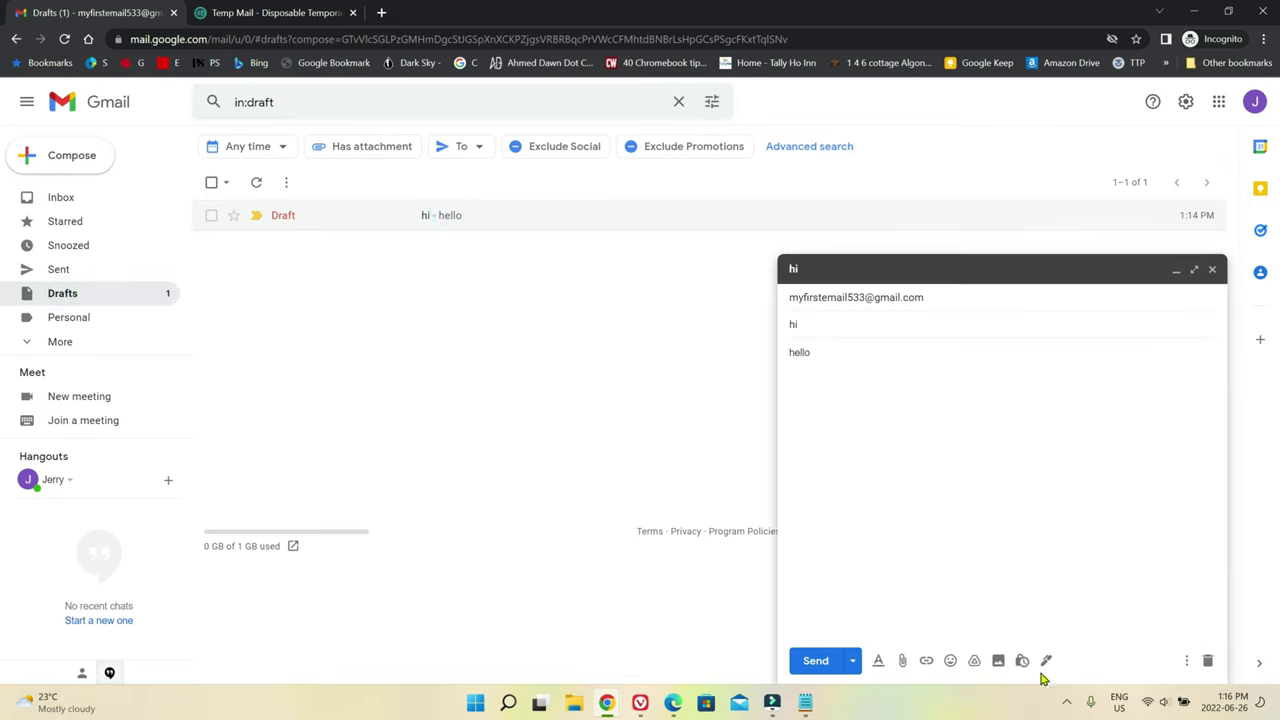
Insert the My YouTube Channel signature into the 'hi' draft, browse More options, then minimise it.
left_click(1044, 664)
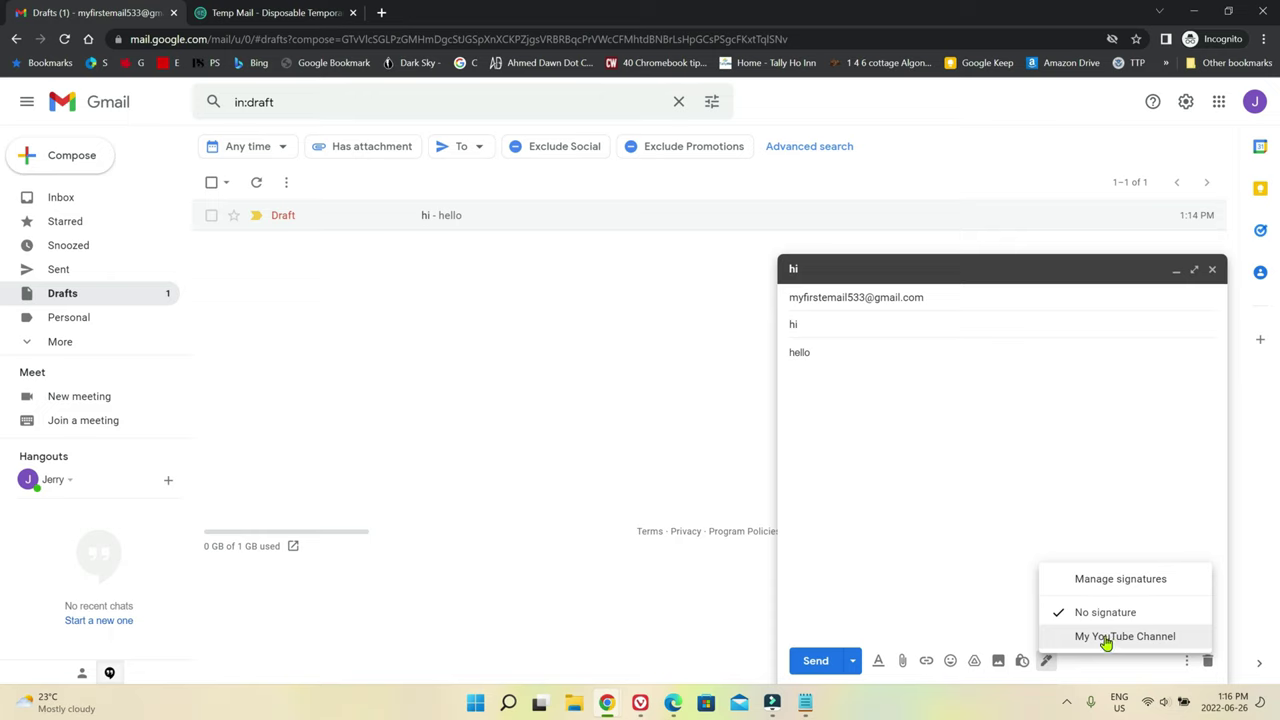
left_click(1106, 640)
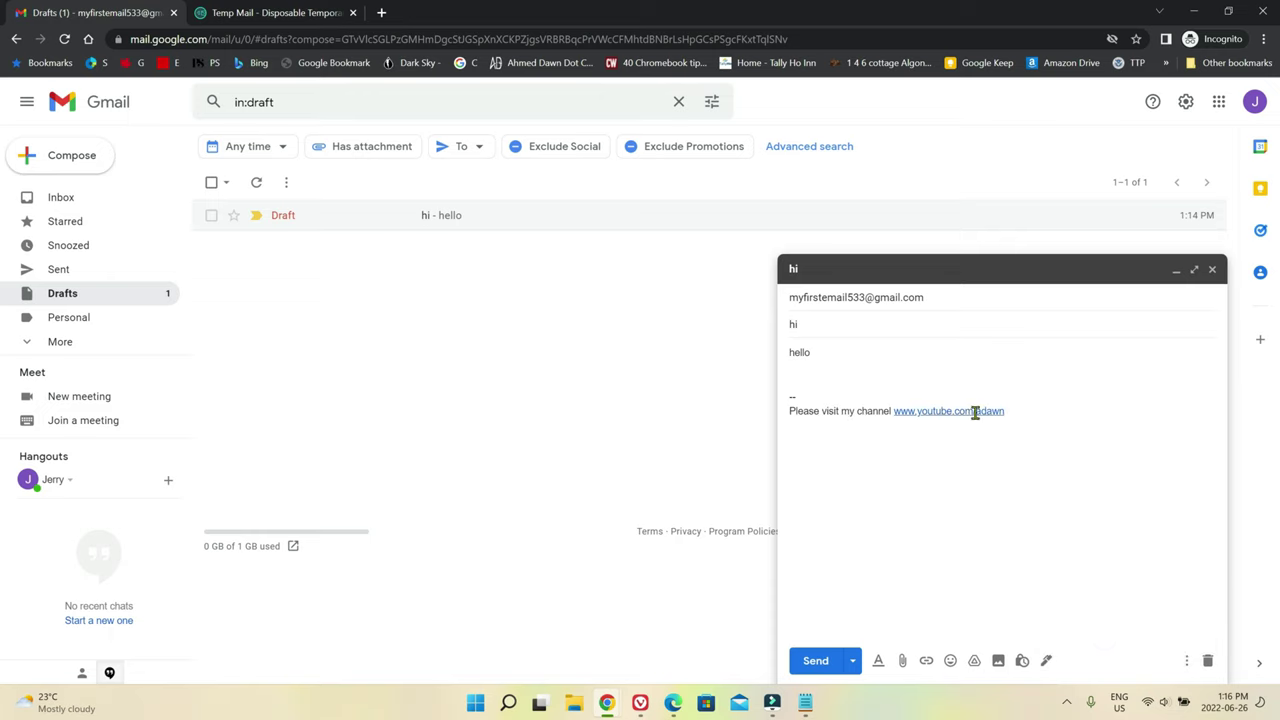
left_click(1186, 660)
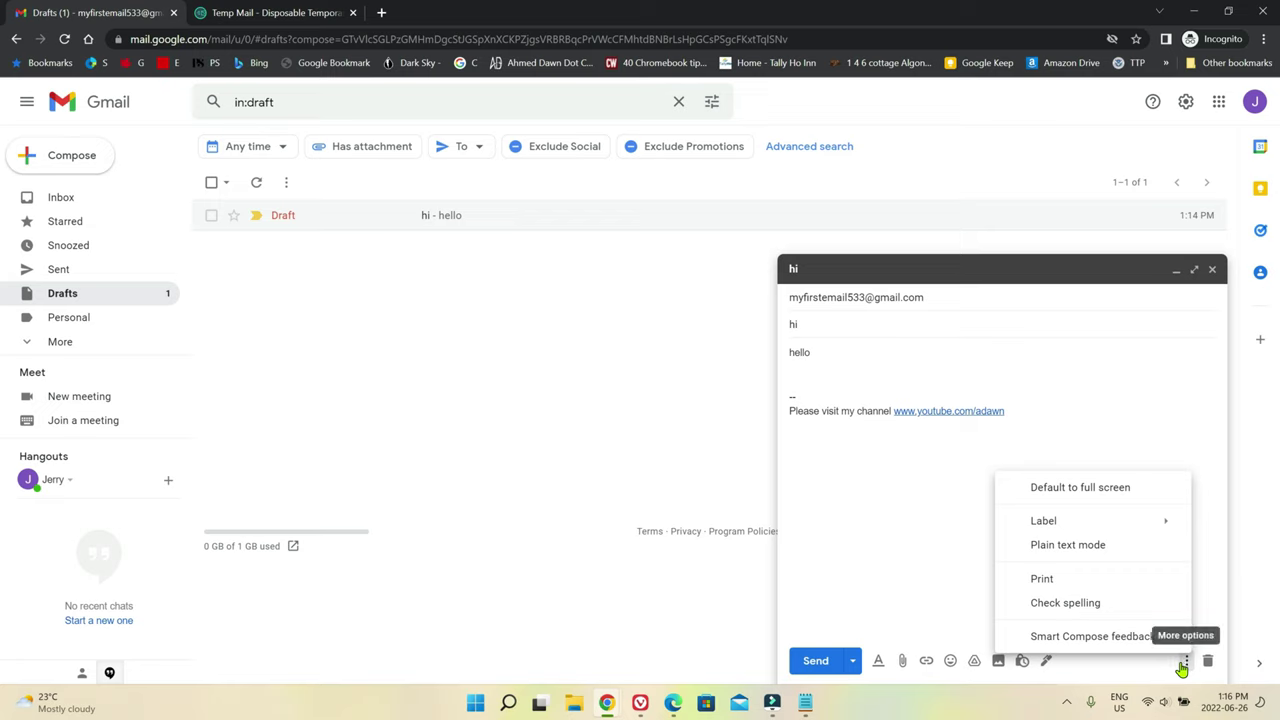
left_click(877, 457)
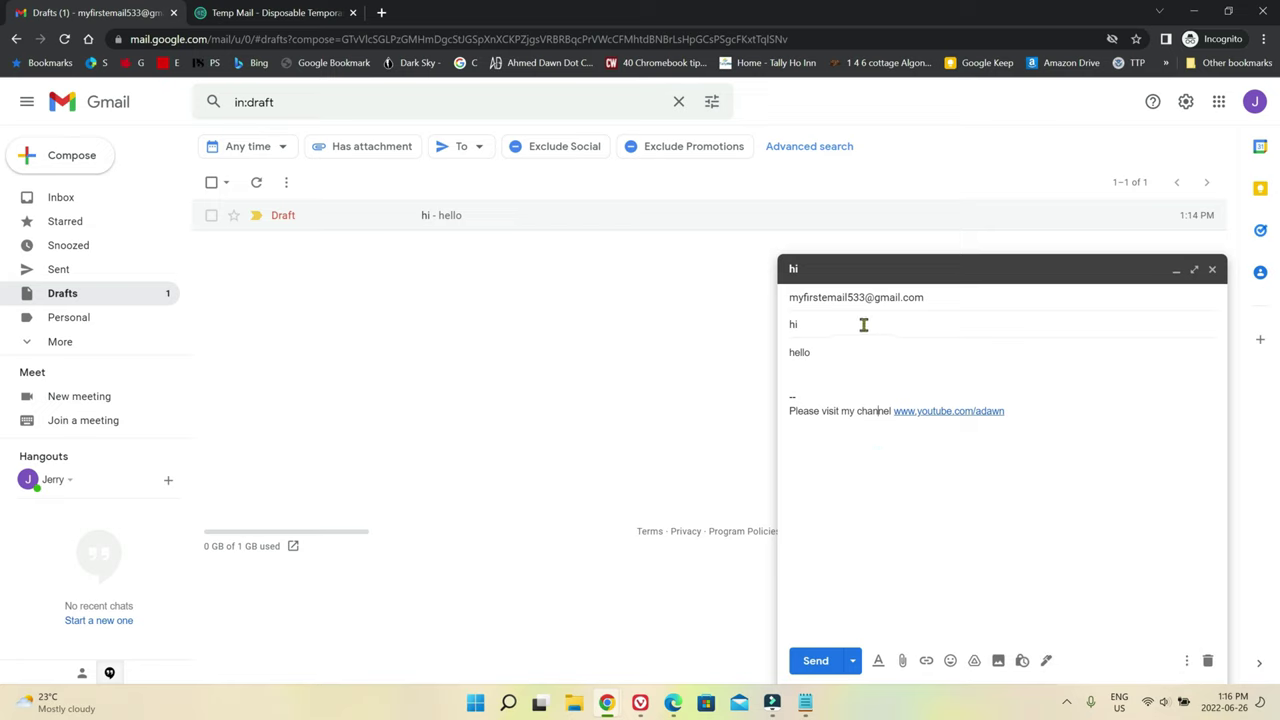
left_click(1185, 661)
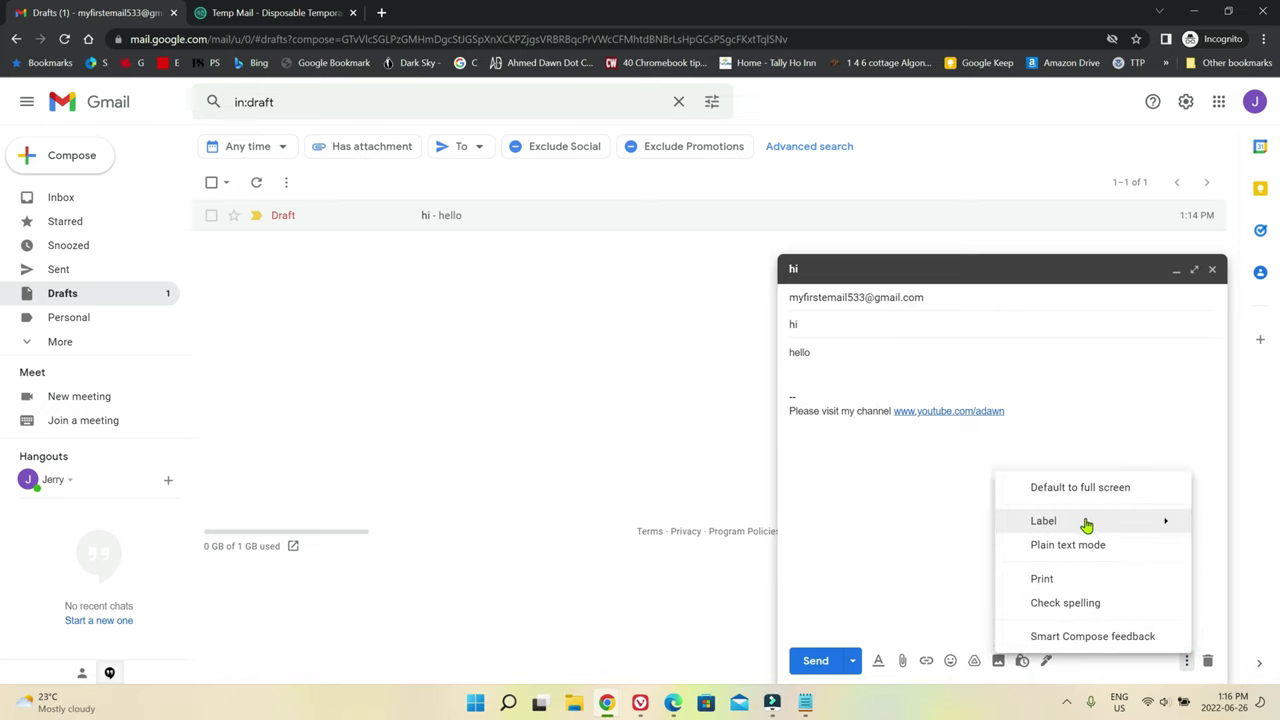
mouse_move(1086, 524)
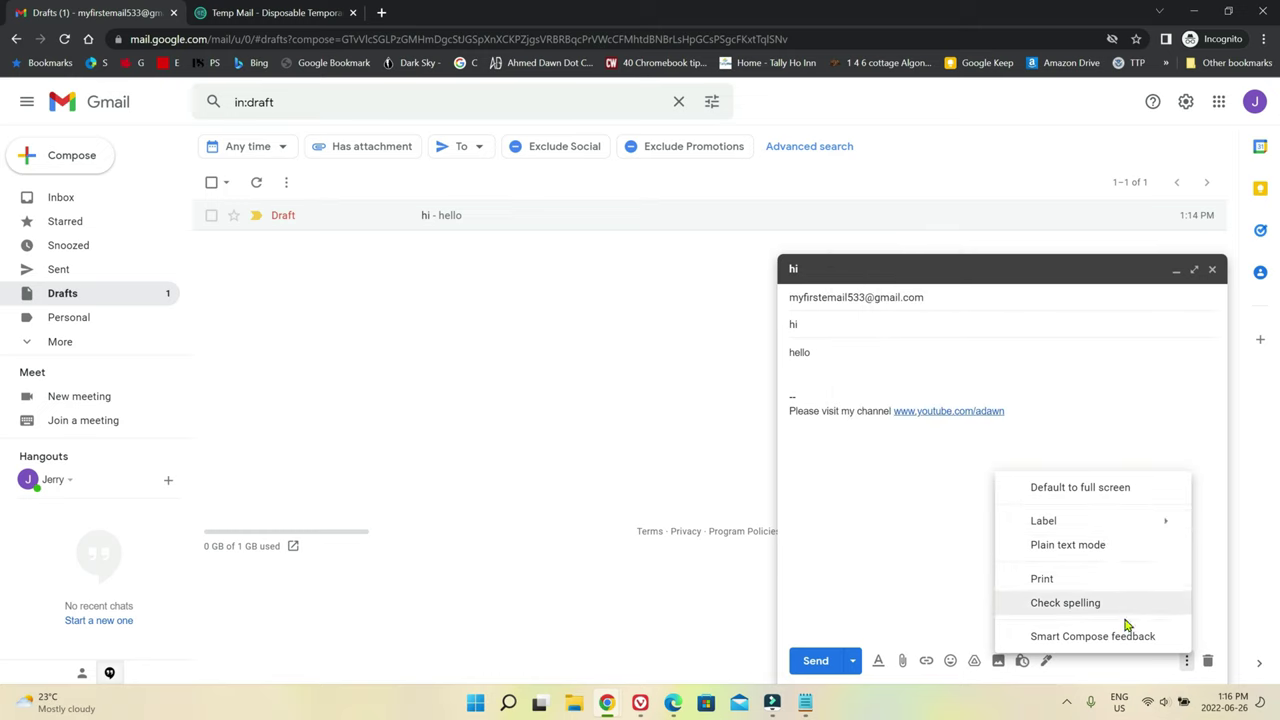
left_click(904, 512)
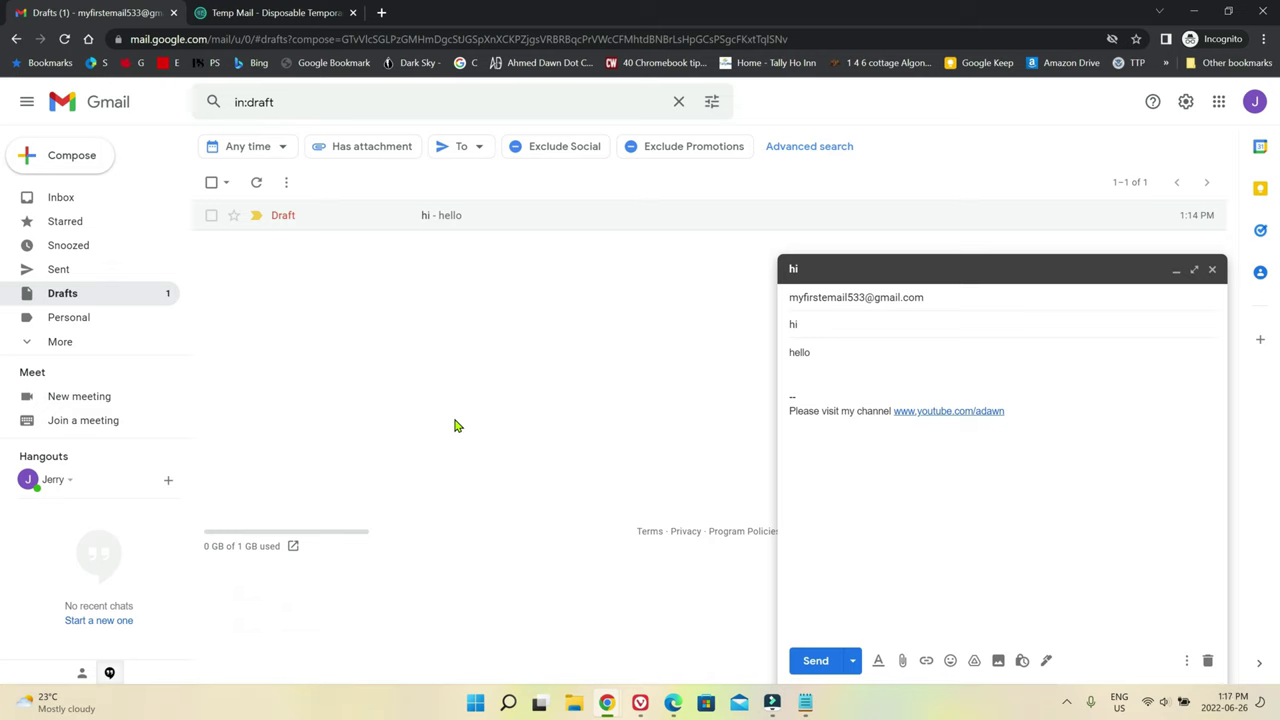
left_click(1176, 271)
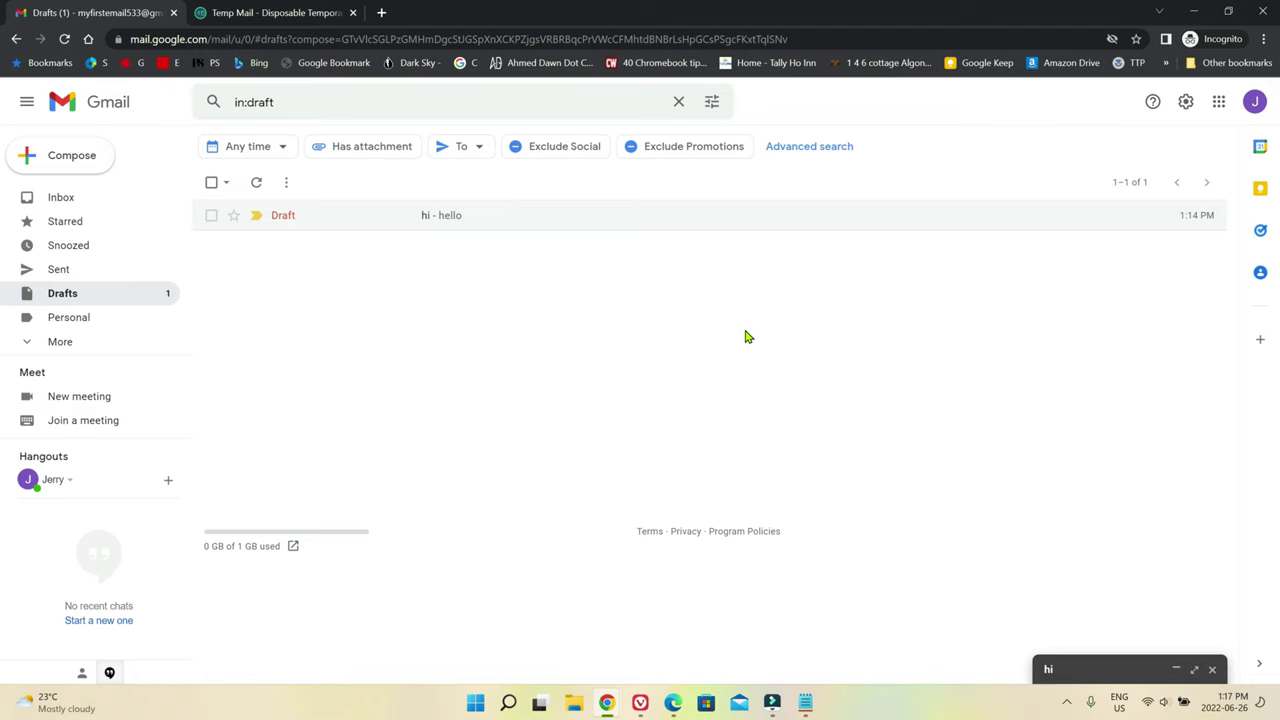
Search mail for 'how', view the search options, then clear the search and return to the Inbox.
left_click(70, 203)
left_click(278, 97)
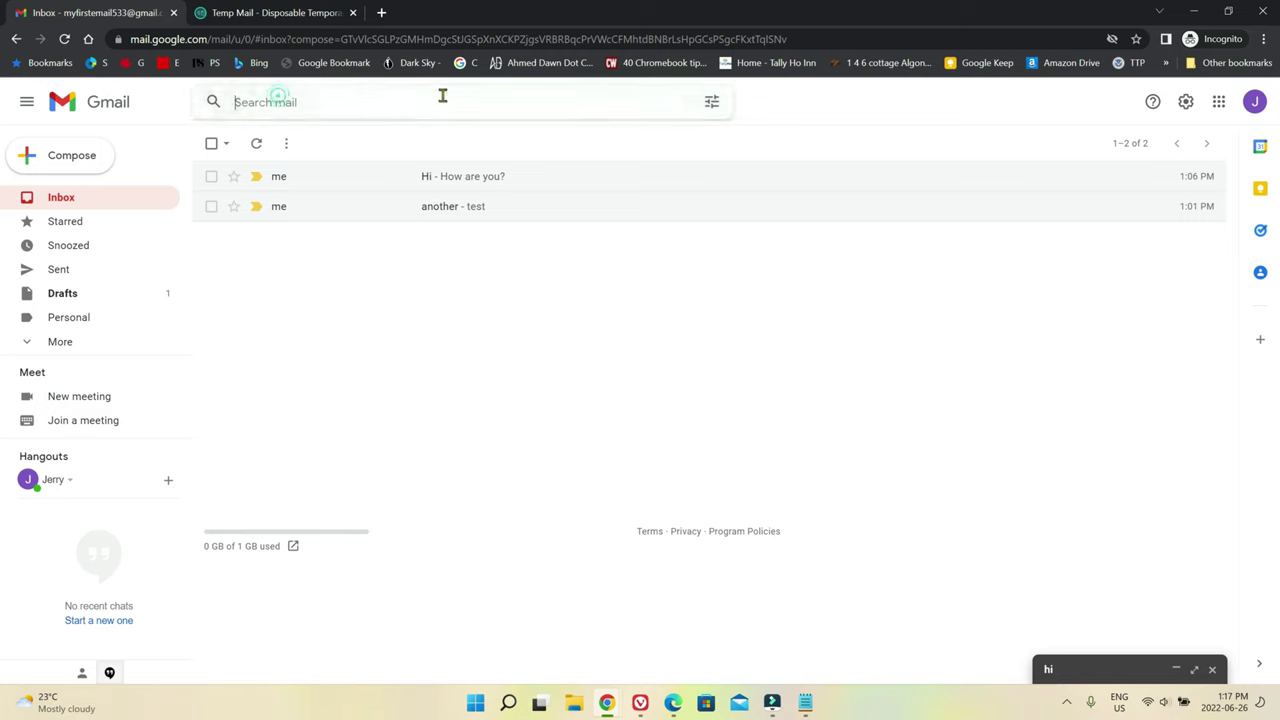
type("how")
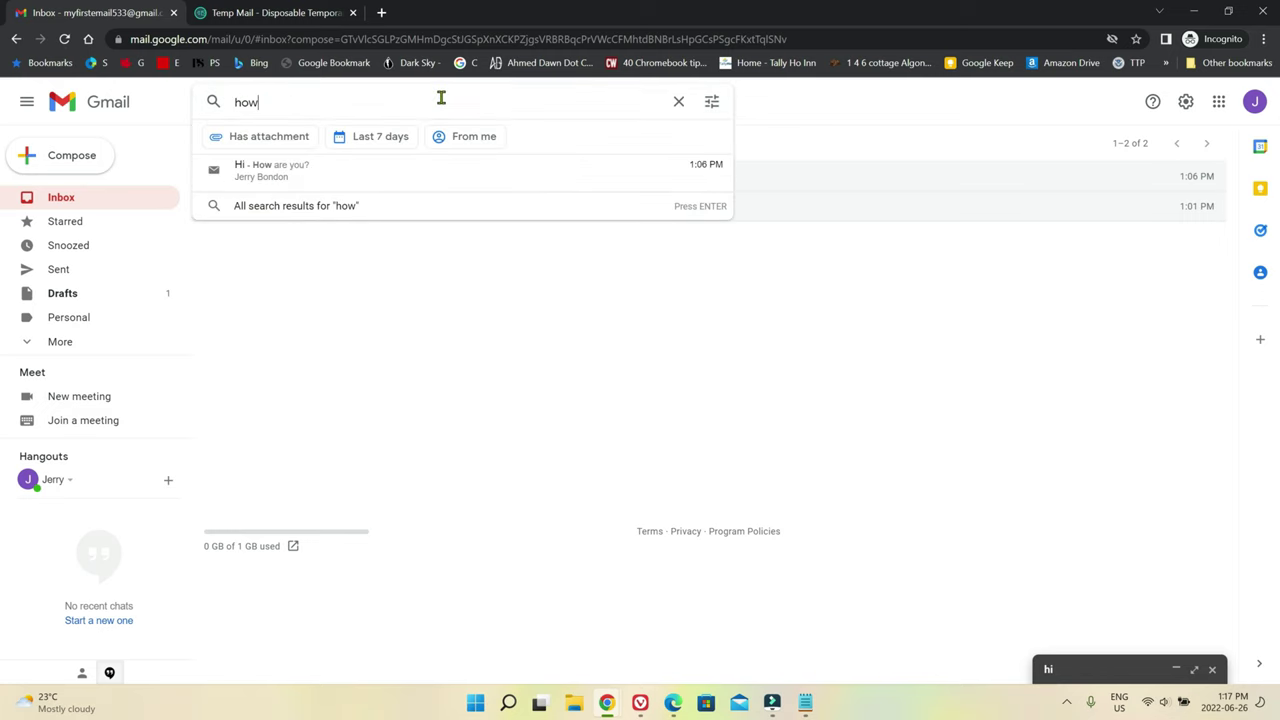
key("Return")
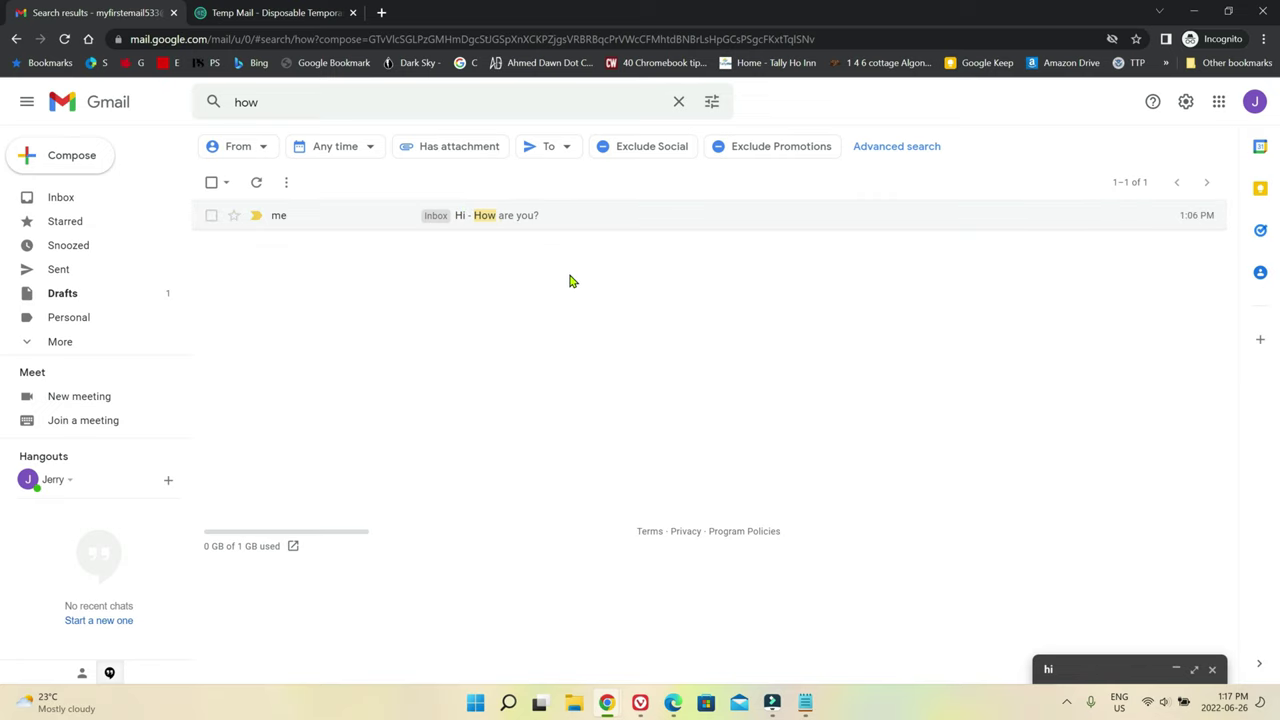
left_click(711, 104)
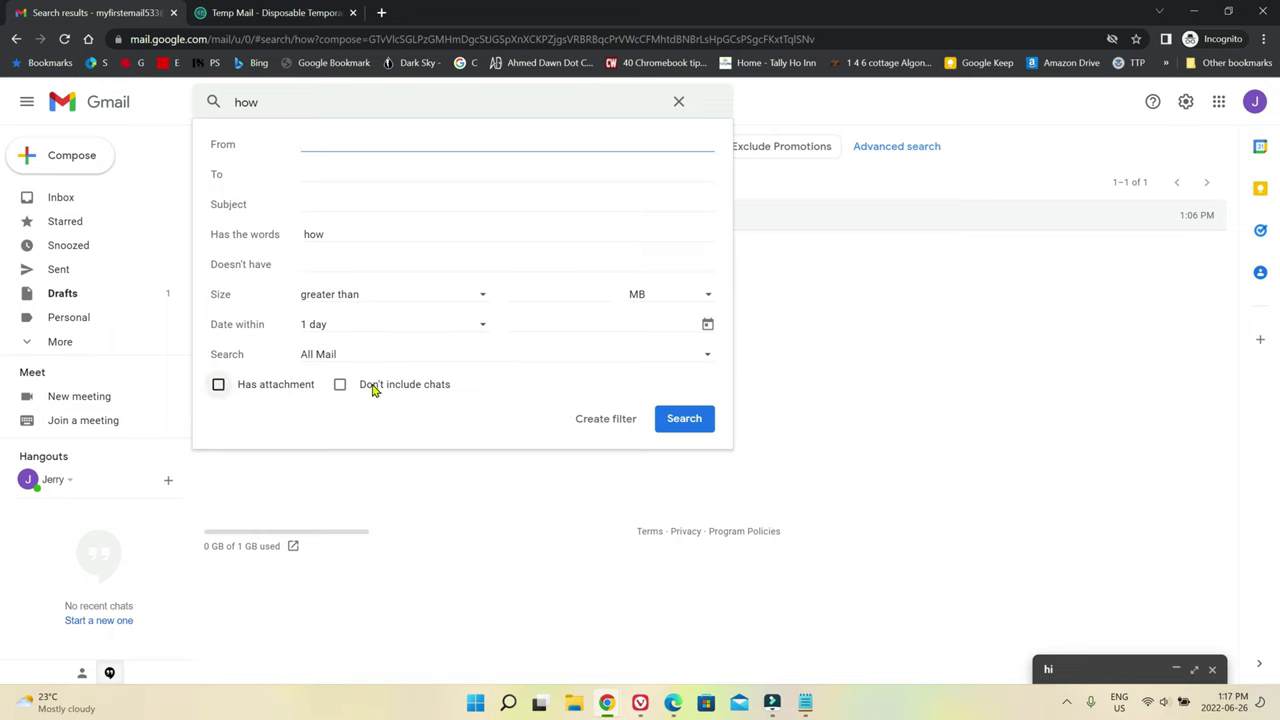
left_click(679, 101)
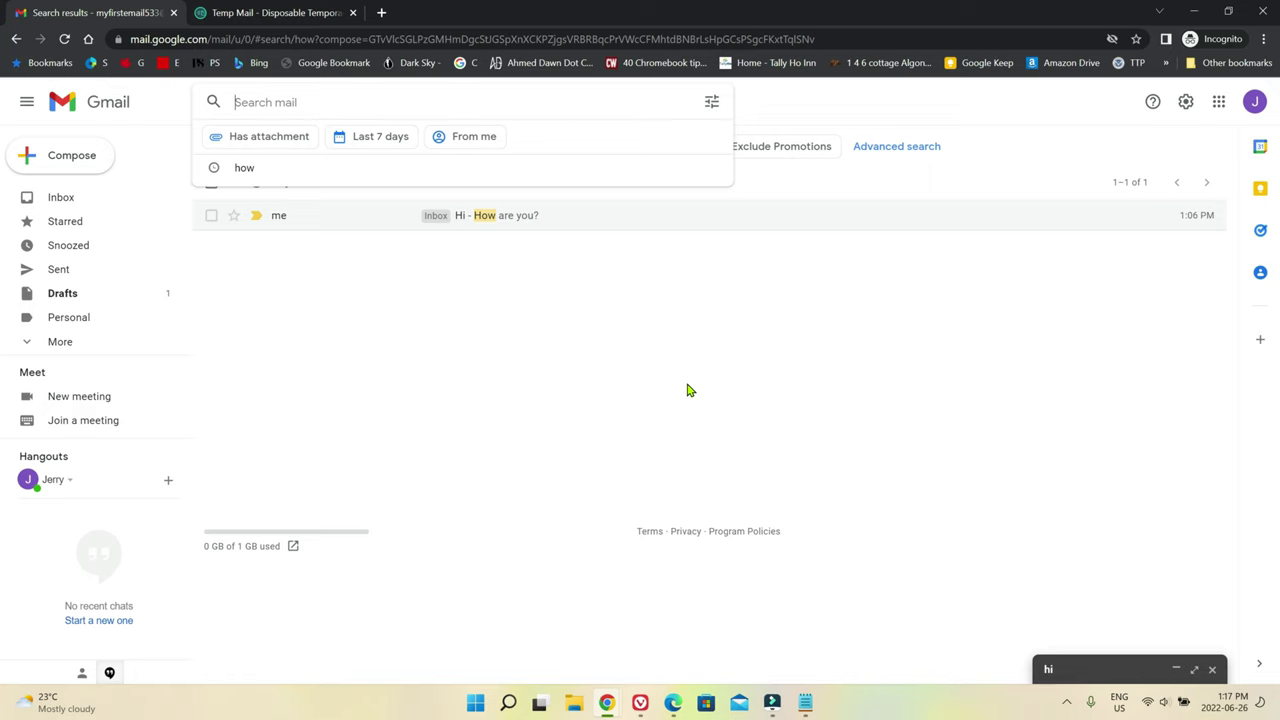
left_click(50, 200)
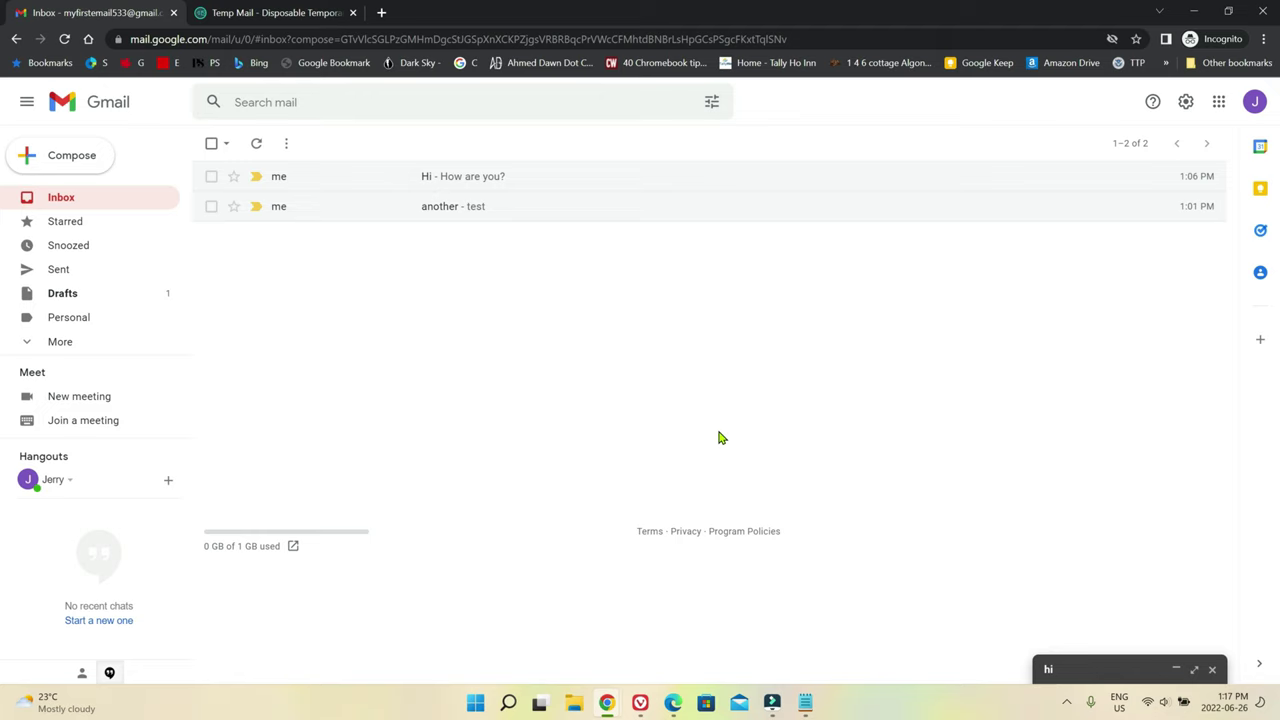